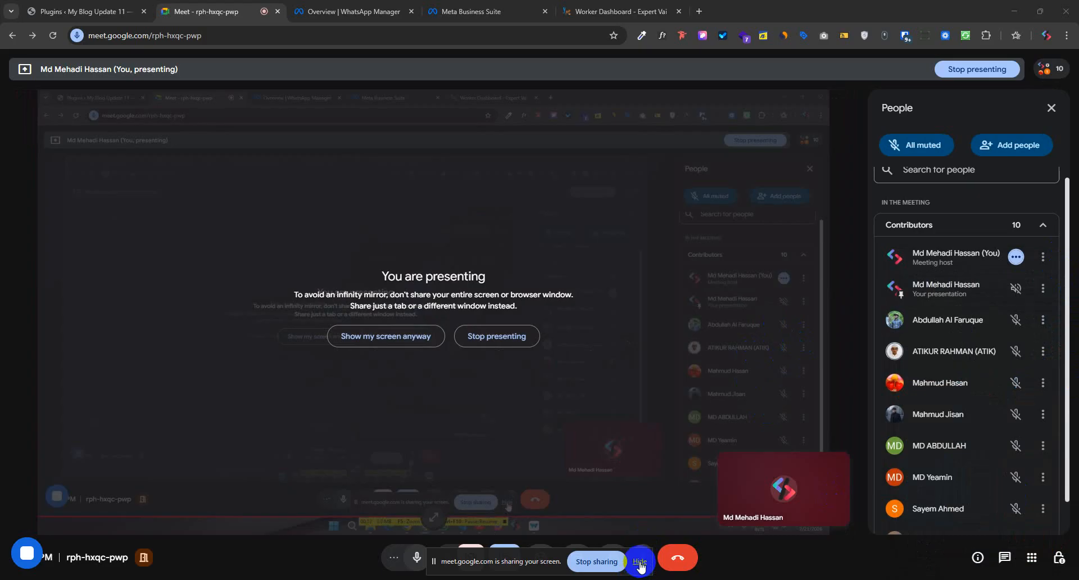
Switch to the WordPress Installed Plugins page, clearing away the screen-sharing notice and the floating meeting window.
left_click(640, 562)
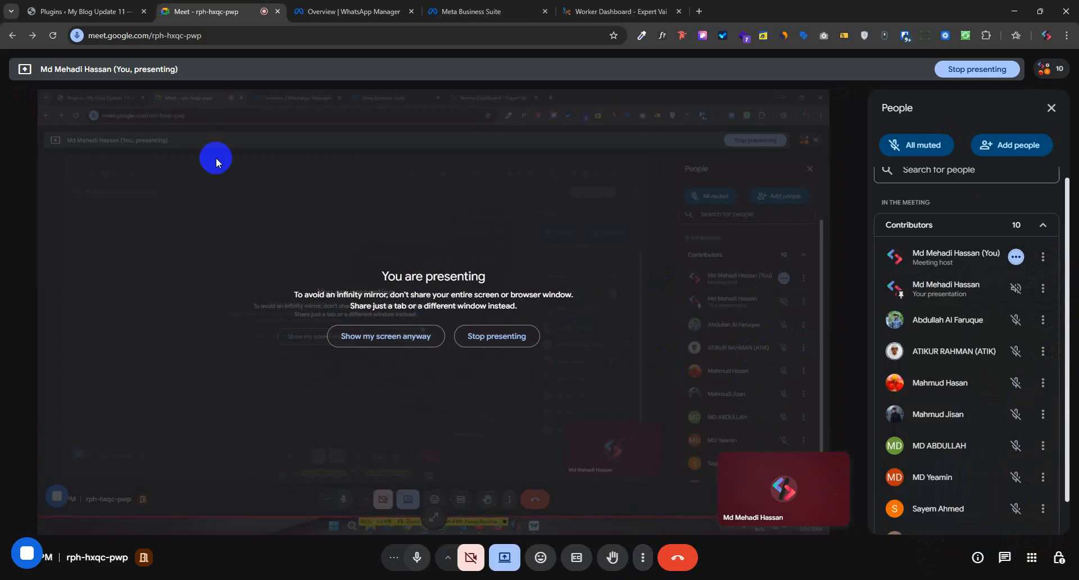
left_click(84, 11)
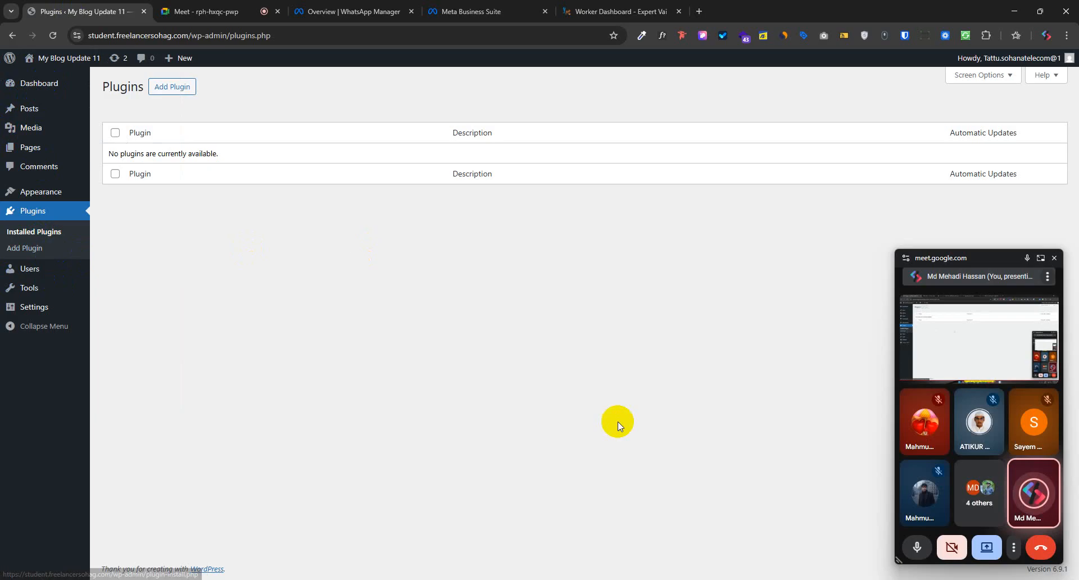
left_click(1054, 257)
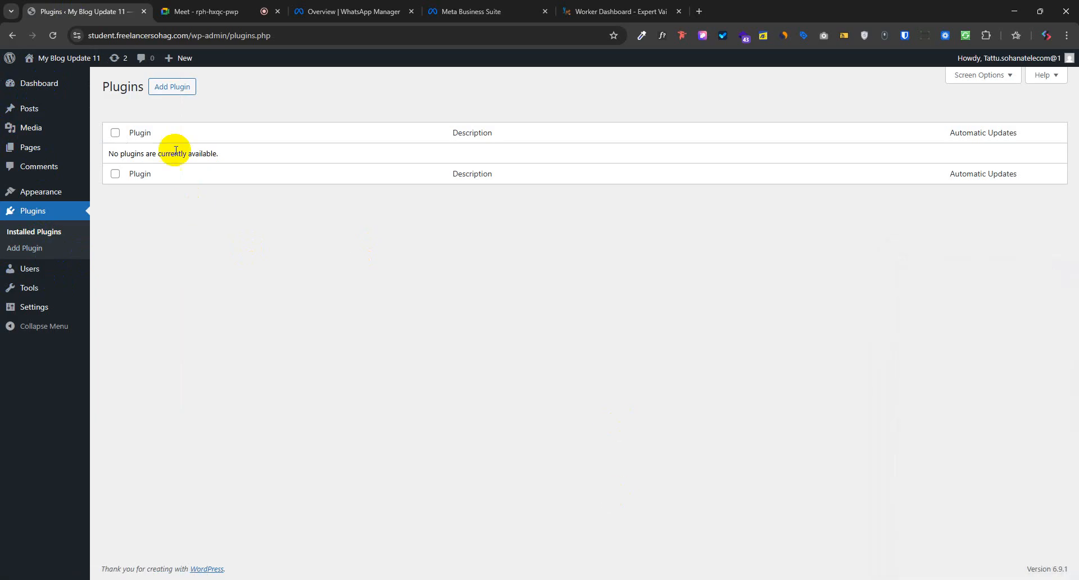
left_click(33, 232)
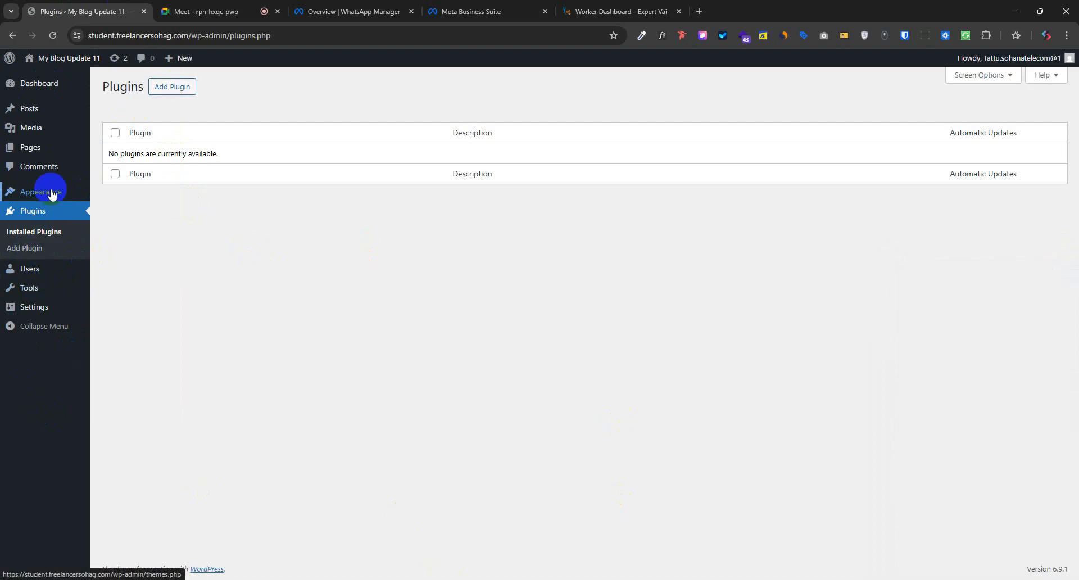
Go to the site's themes, start adding a theme and open the theme upload form.
mouse_move(49, 192)
left_click(111, 197)
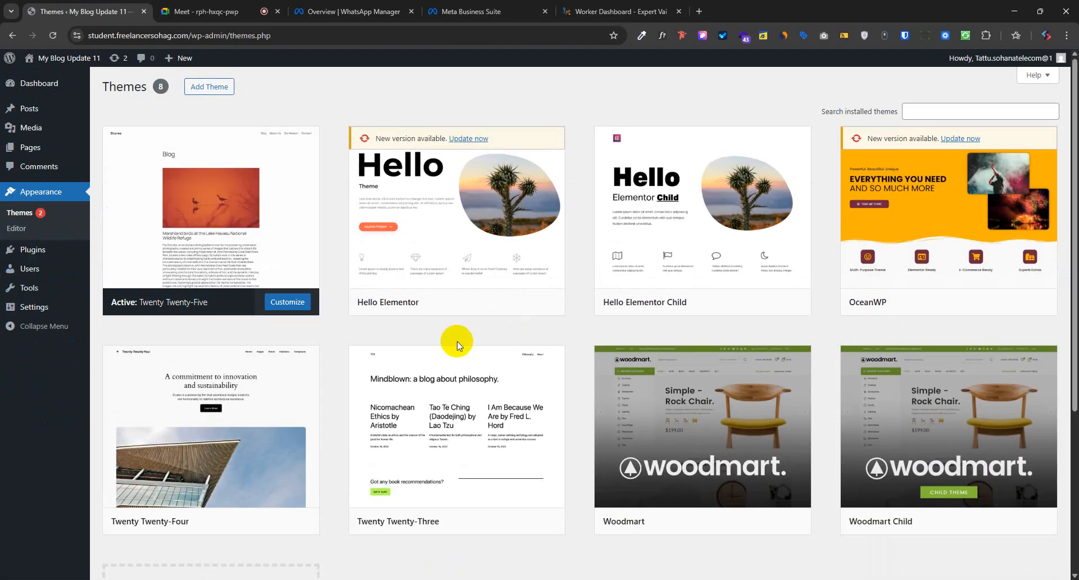
left_click(217, 87)
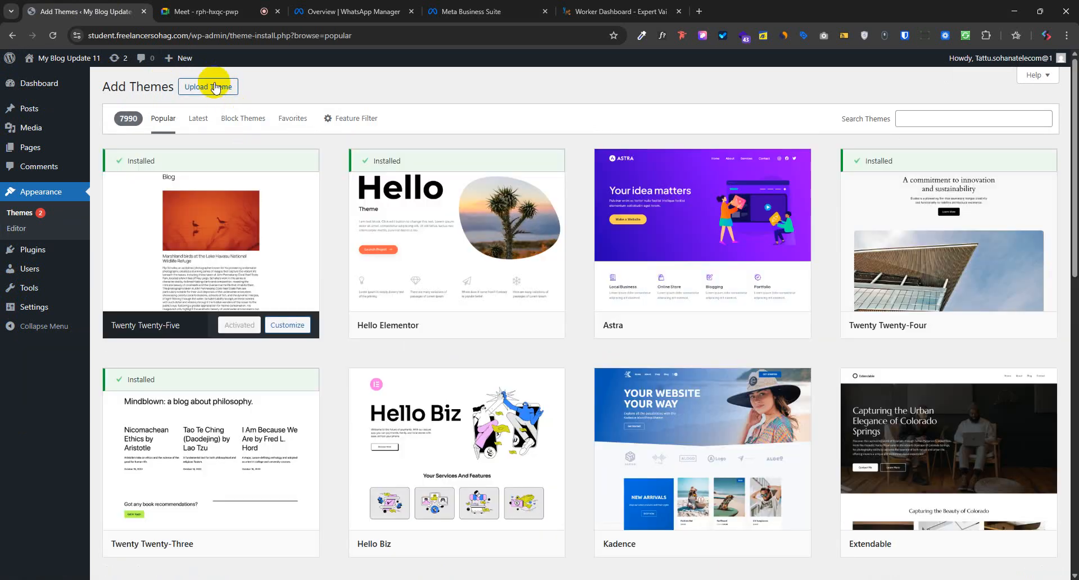
left_click(216, 87)
left_click(504, 187)
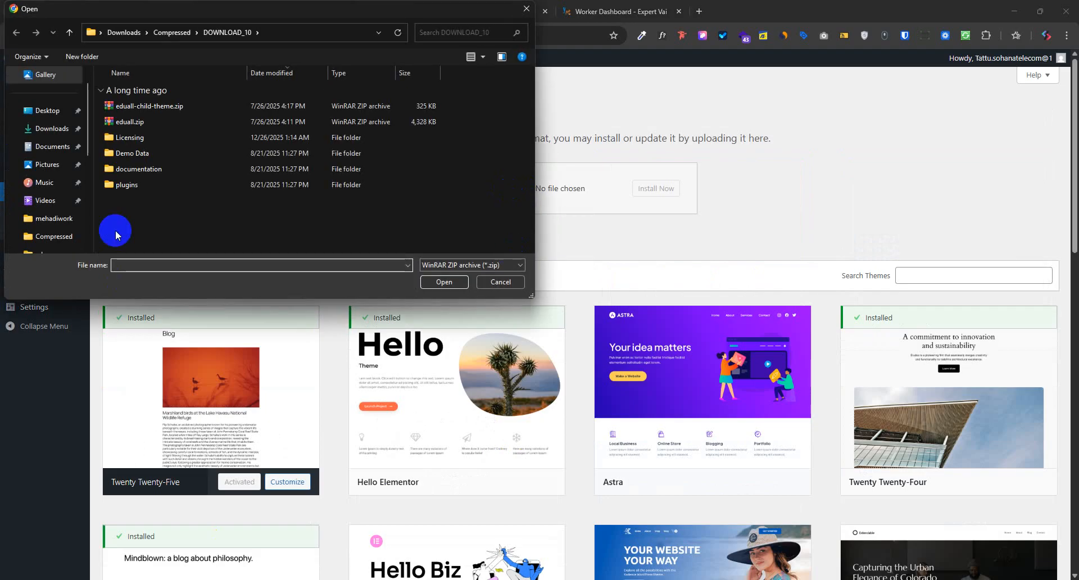
left_click(133, 123)
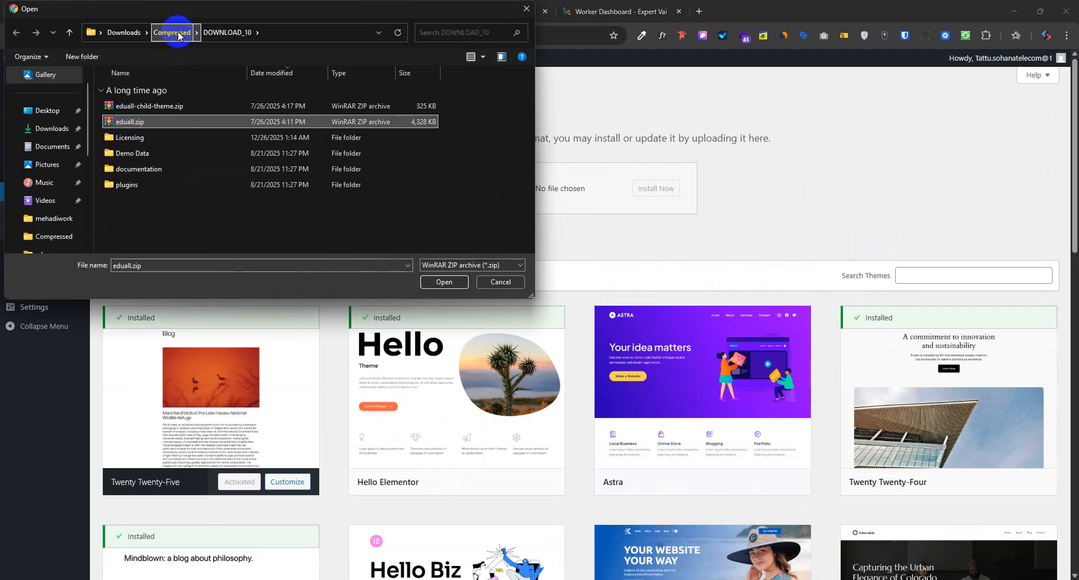
left_click(526, 8)
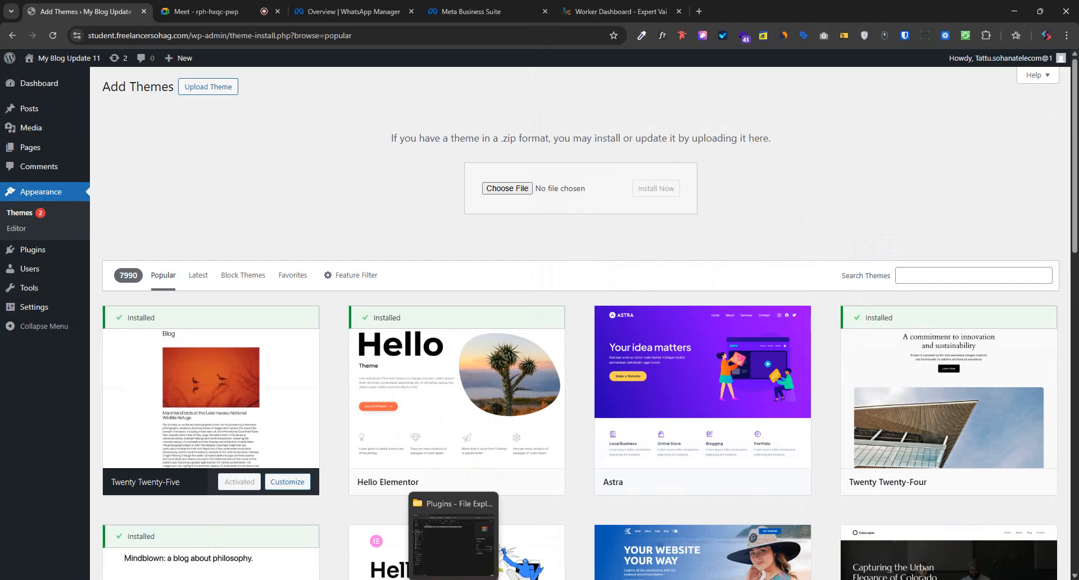
Upload and install the theme file eduvalt.zip from File Explorer, and activate the theme.
left_click(454, 579)
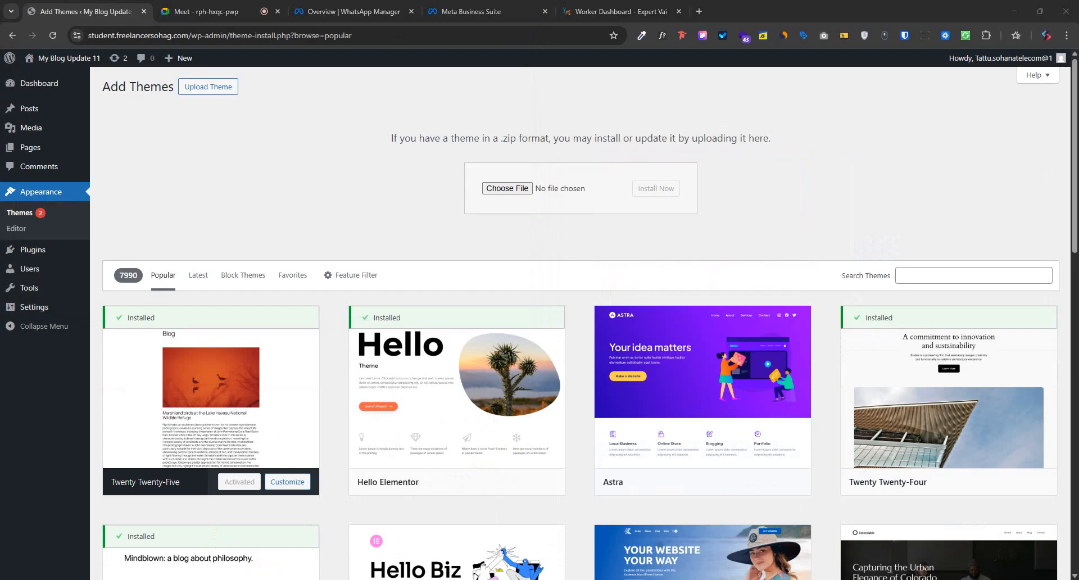
left_click_drag(262, 316, 518, 189)
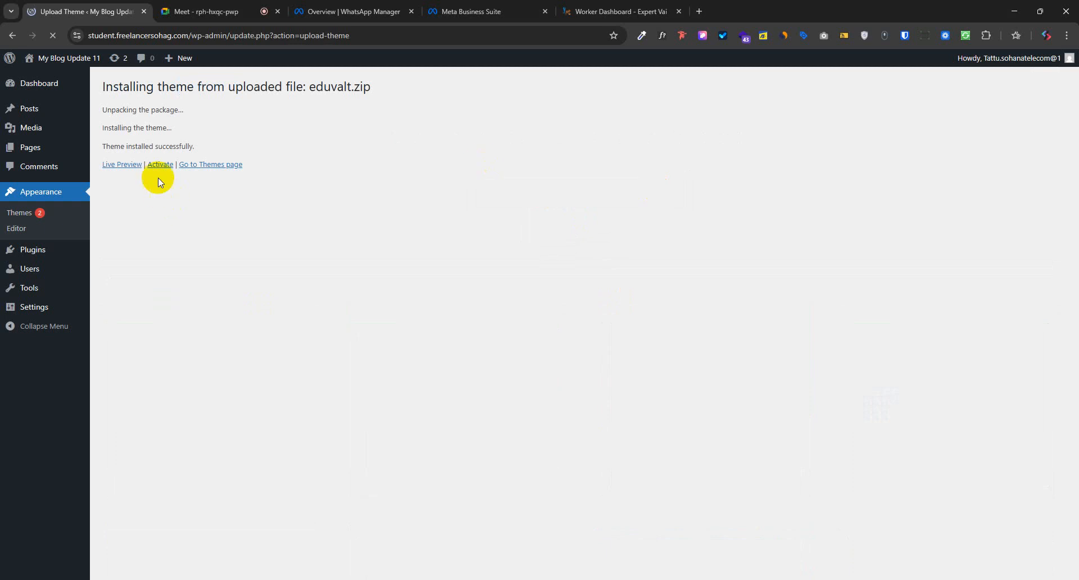
left_click(159, 167)
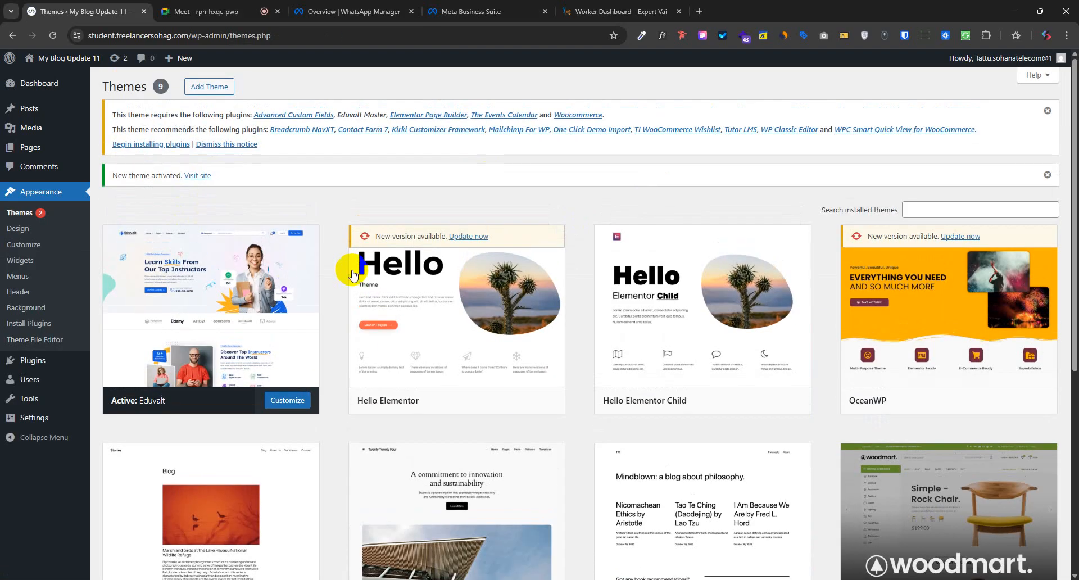
Look through the installed themes and return to the WordPress Dashboard.
scroll(353, 275, "down", 7)
scroll(718, 463, "up", 7)
left_click(44, 147)
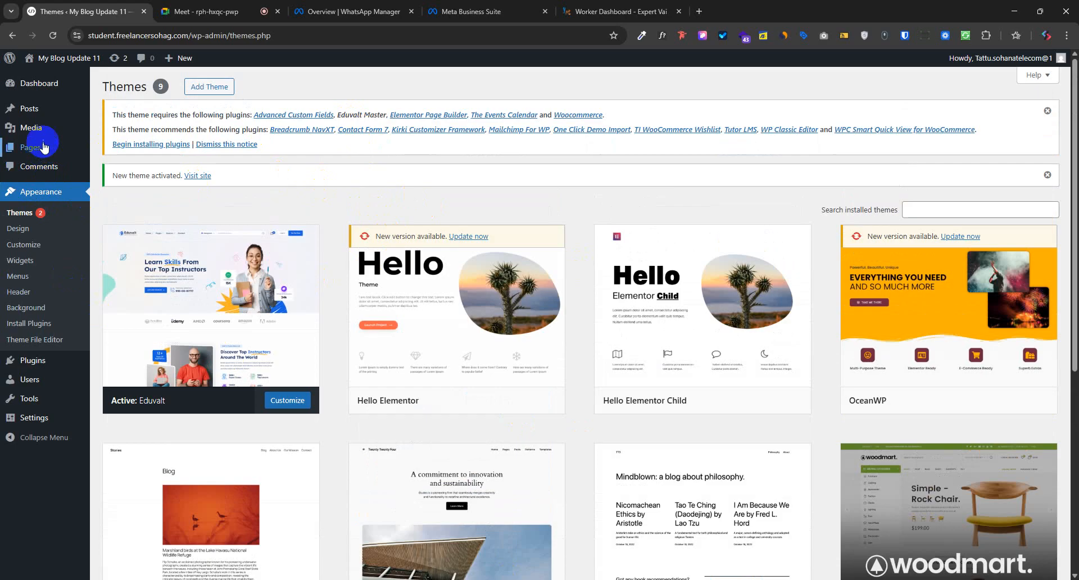
left_click(56, 88)
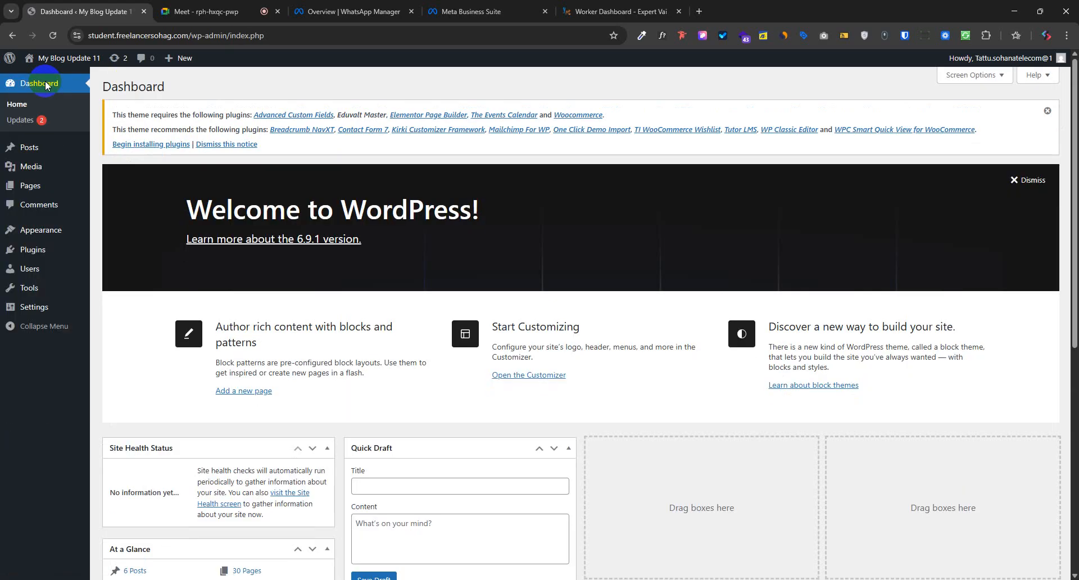
Close all browser tabs that follow the Google Meet tab.
left_click(218, 7)
left_click(374, 8)
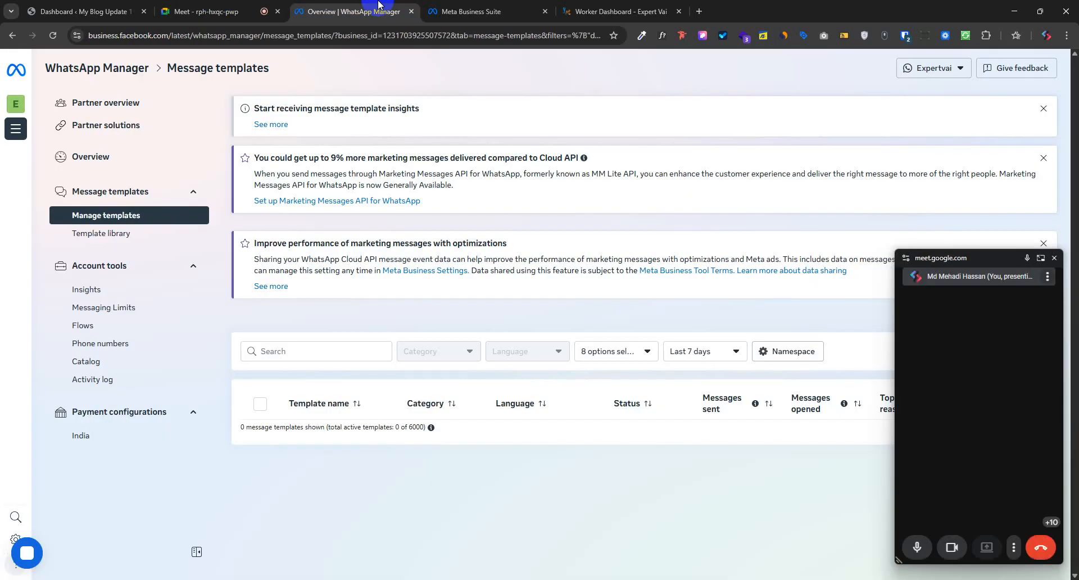
left_click(283, 7)
right_click(223, 10)
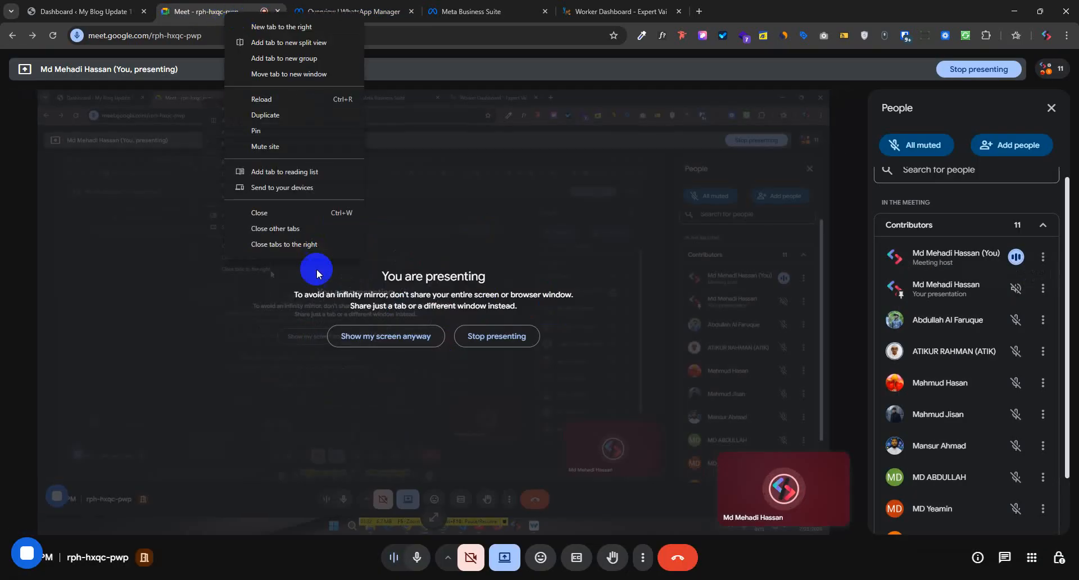
left_click(310, 248)
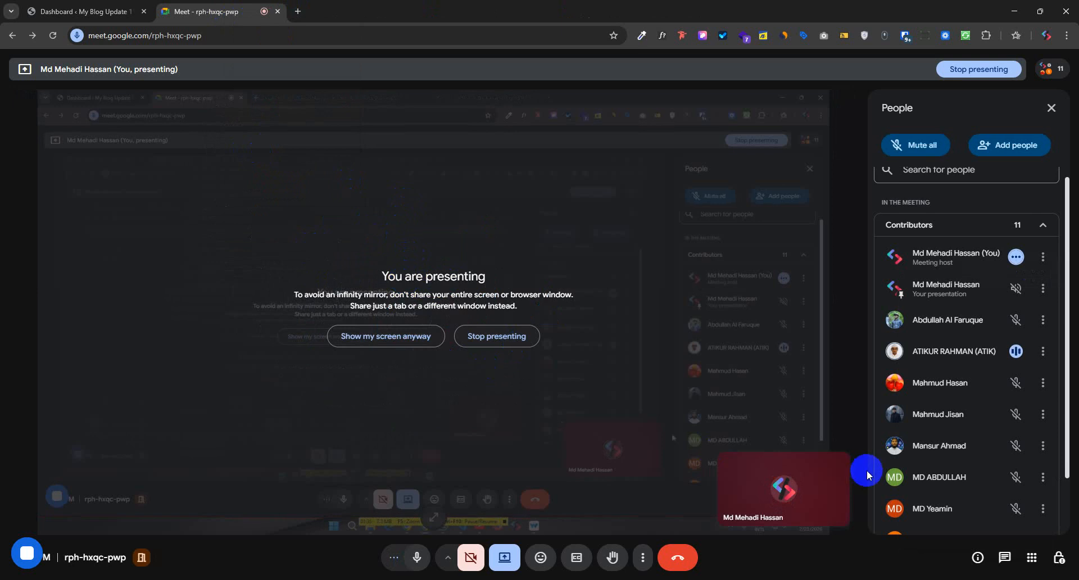
Raise the system sound volume to about a third.
left_click(1007, 579)
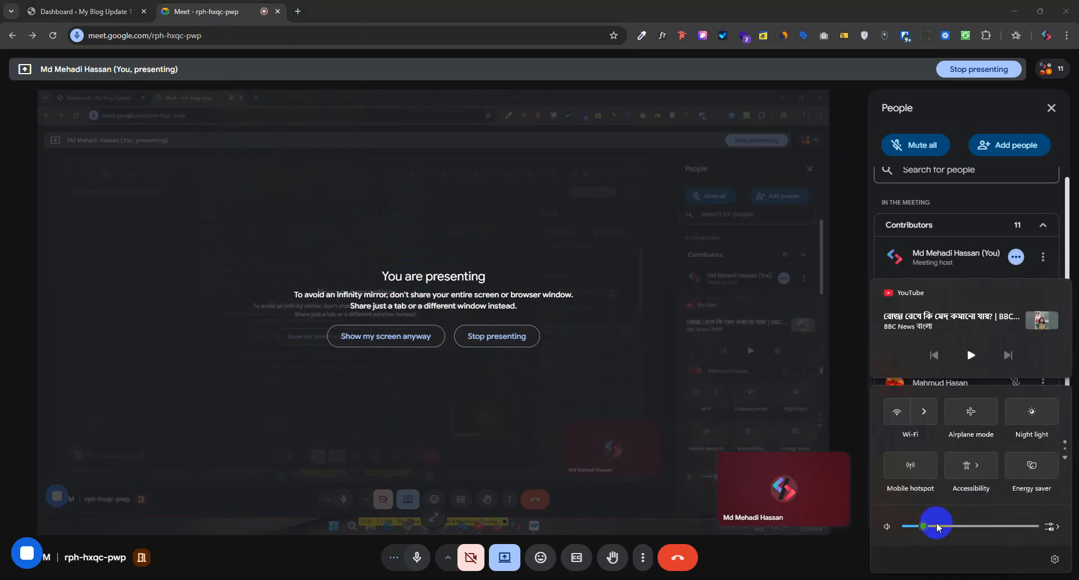
left_click_drag(937, 524, 948, 531)
left_click(784, 489)
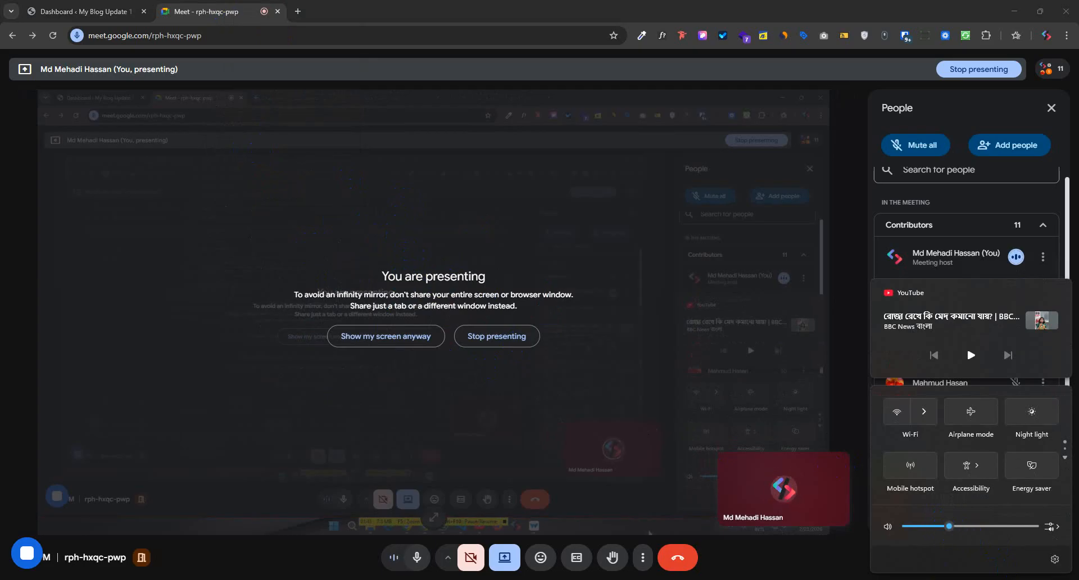
Return to the WordPress Dashboard and open the Eduvalt theme's Install Plugins page.
left_click(79, 12)
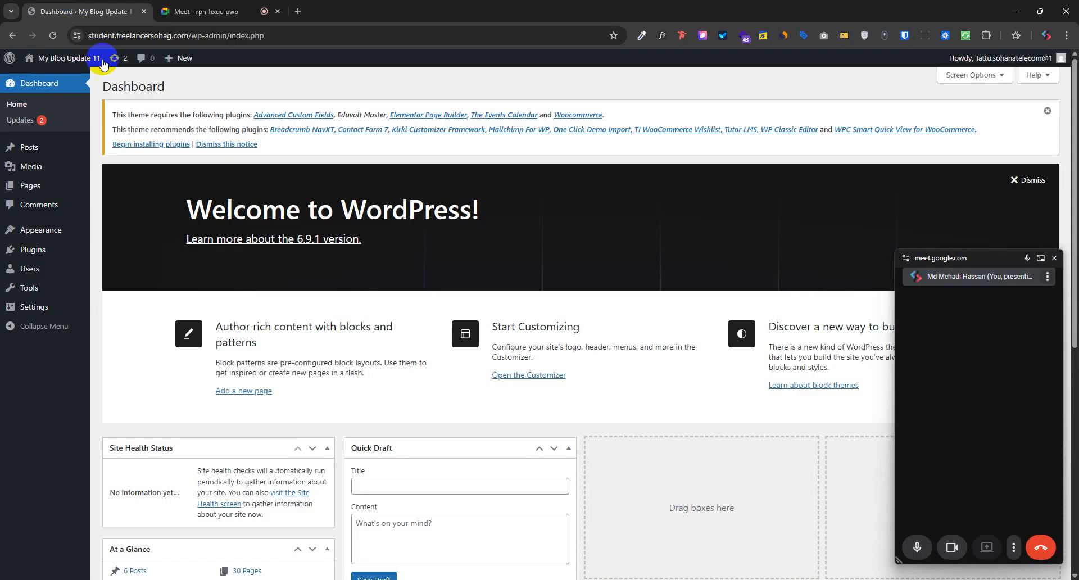
mouse_move(39, 250)
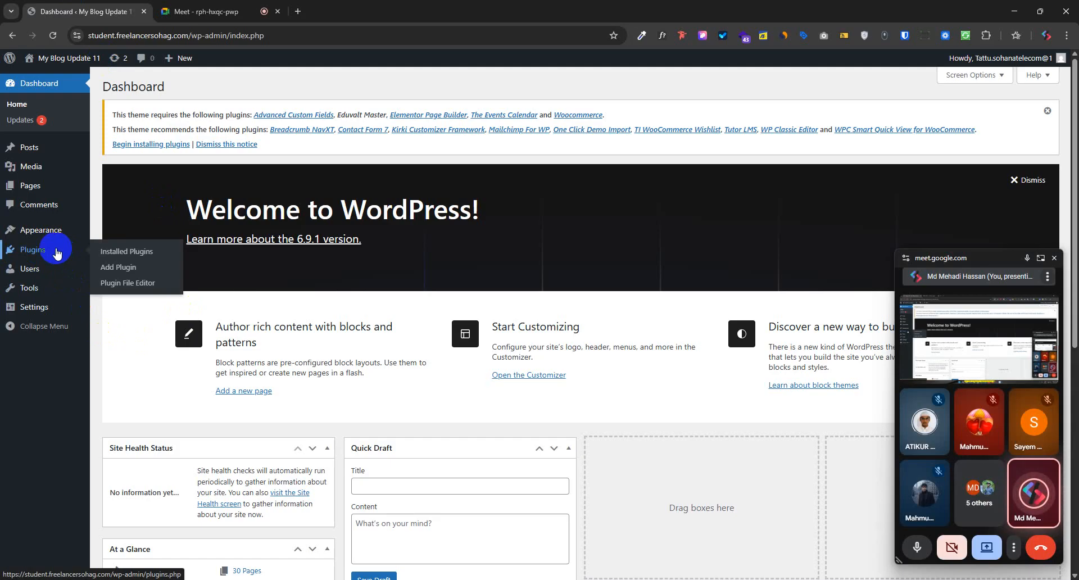
mouse_move(51, 230)
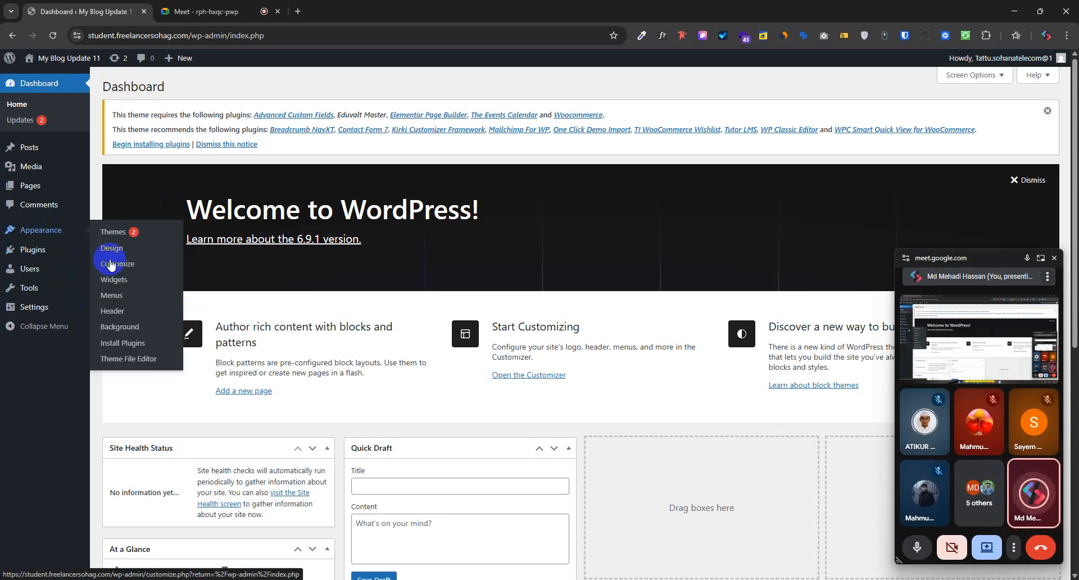
left_click(115, 345)
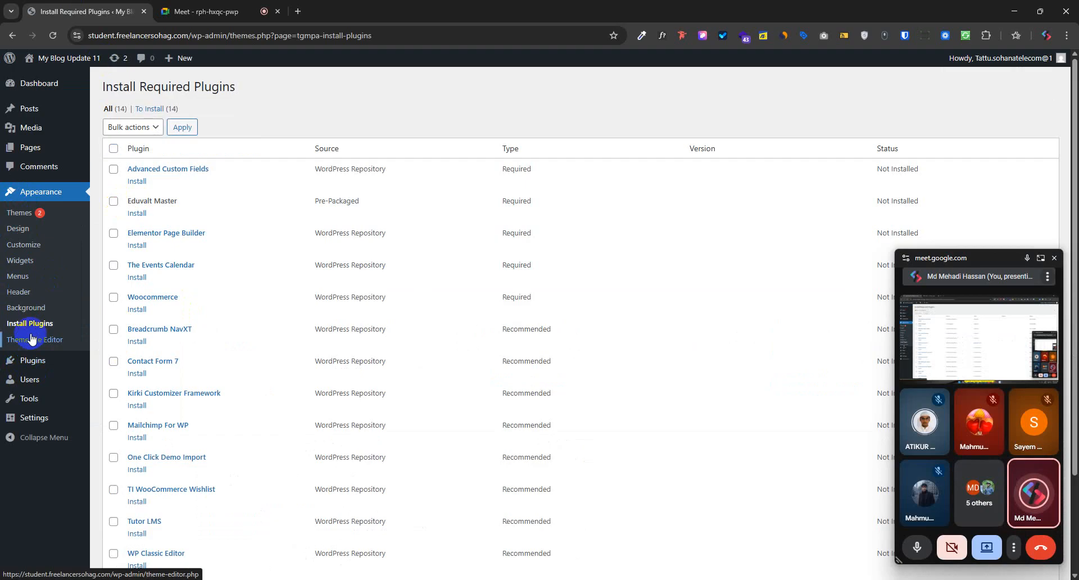
Examine which of the theme's listed plugins are marked as required and which as recommended.
scroll(239, 224, "down", 3)
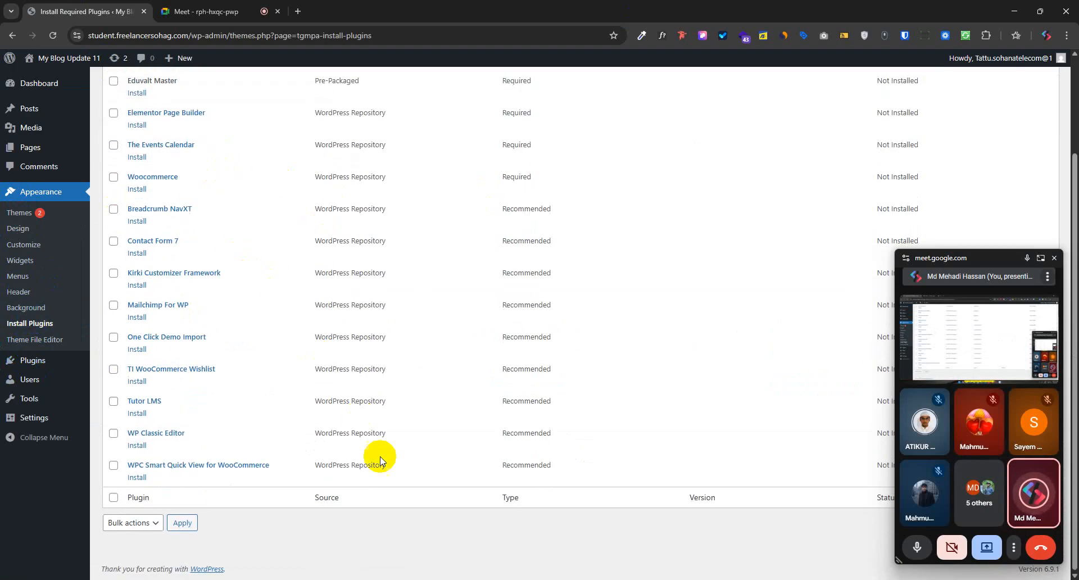
scroll(439, 394, "up", 3)
left_click_drag(547, 290, 503, 289)
left_click_drag(542, 257, 503, 257)
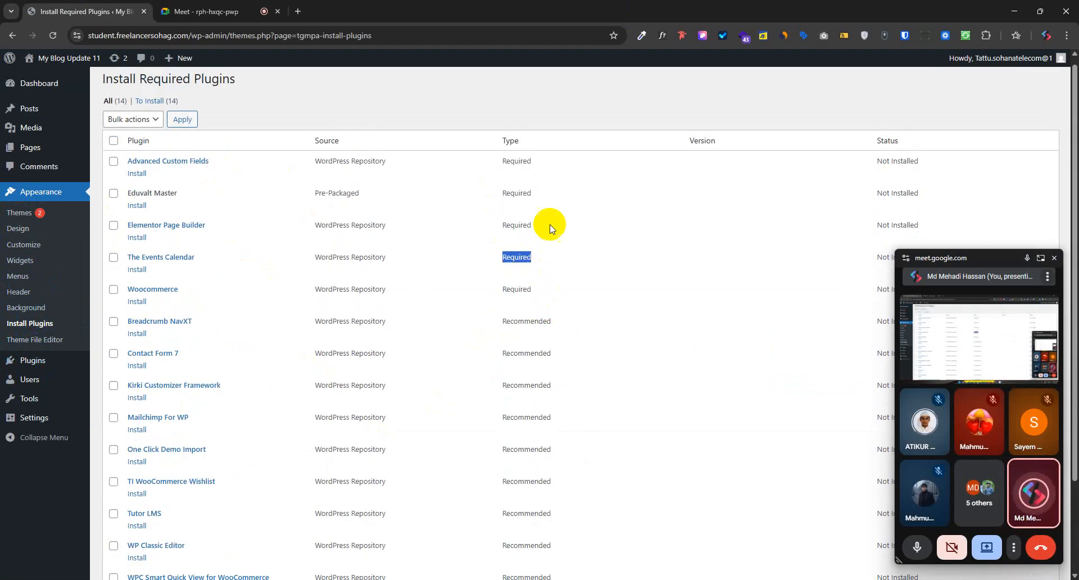
left_click_drag(551, 225, 511, 223)
left_click_drag(545, 194, 504, 193)
left_click_drag(536, 162, 503, 162)
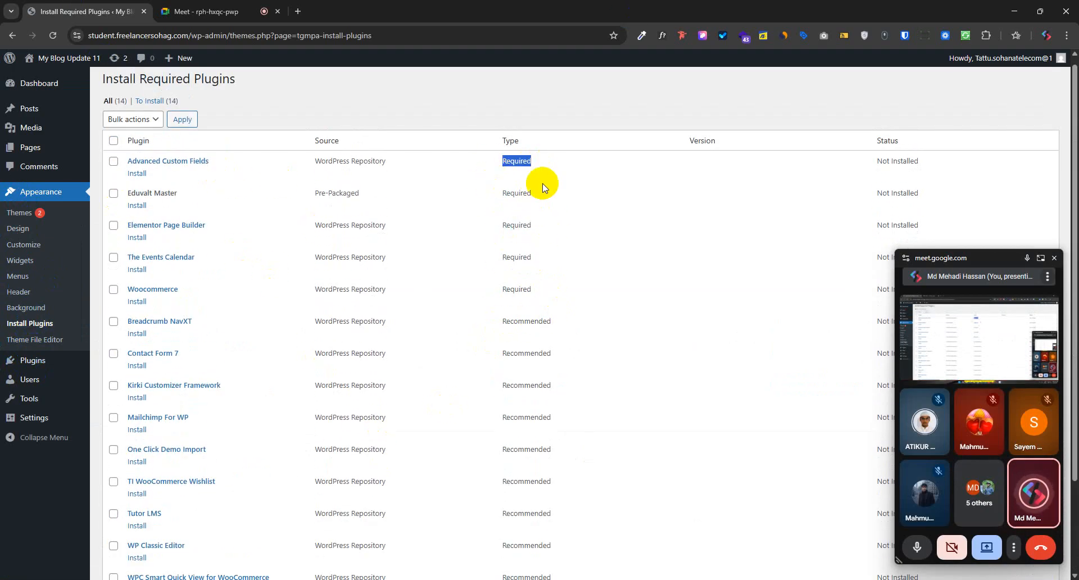
left_click_drag(540, 191, 503, 194)
left_click_drag(545, 291, 510, 289)
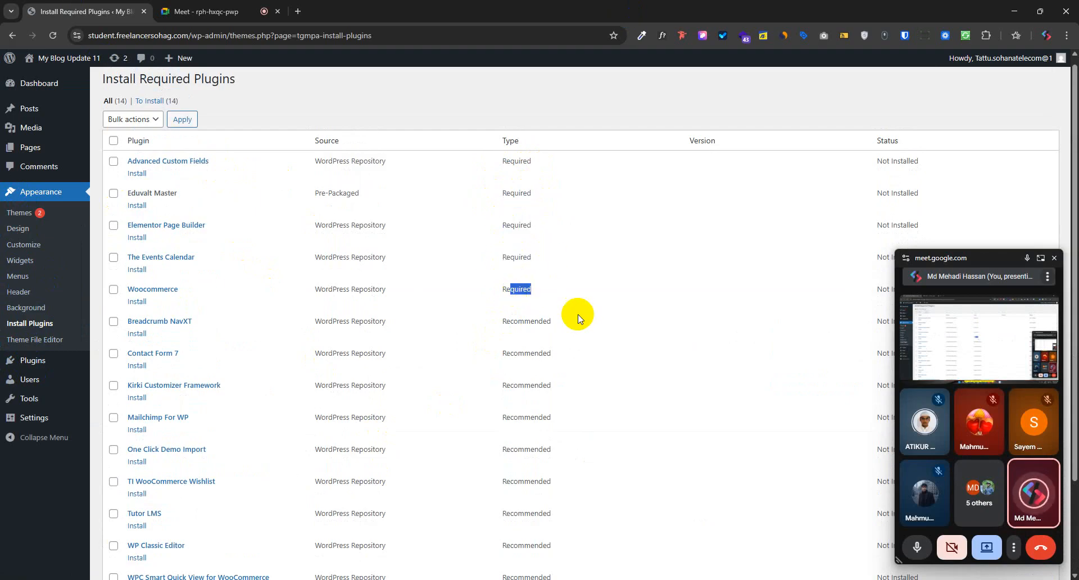
scroll(532, 384, "down", 2)
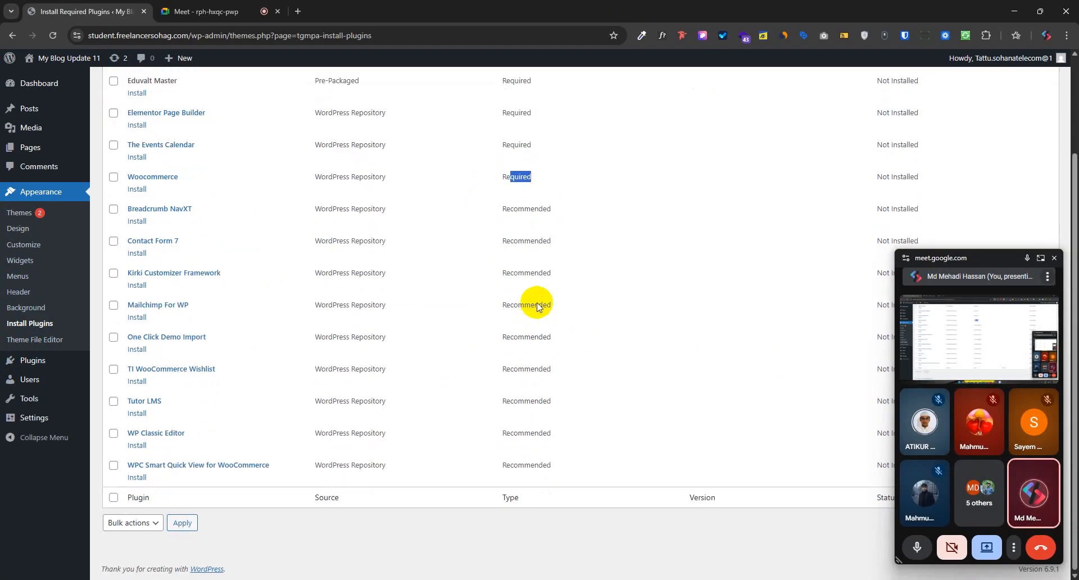
left_click_drag(547, 240, 525, 241)
left_click_drag(525, 276, 551, 306)
left_click_drag(524, 339, 538, 339)
left_click_drag(525, 375, 536, 405)
left_click(528, 432)
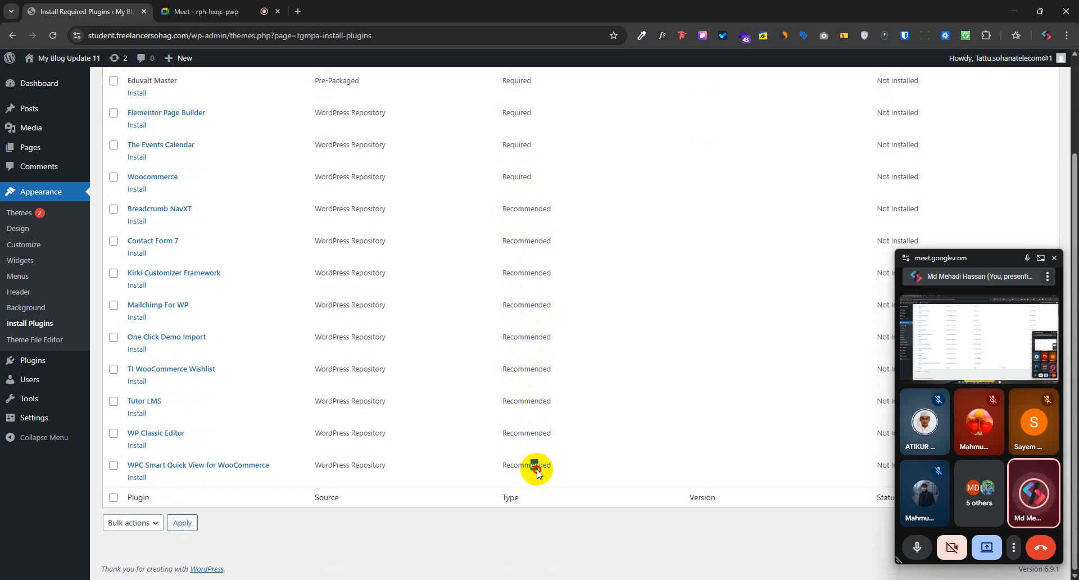
left_click_drag(530, 465, 543, 465)
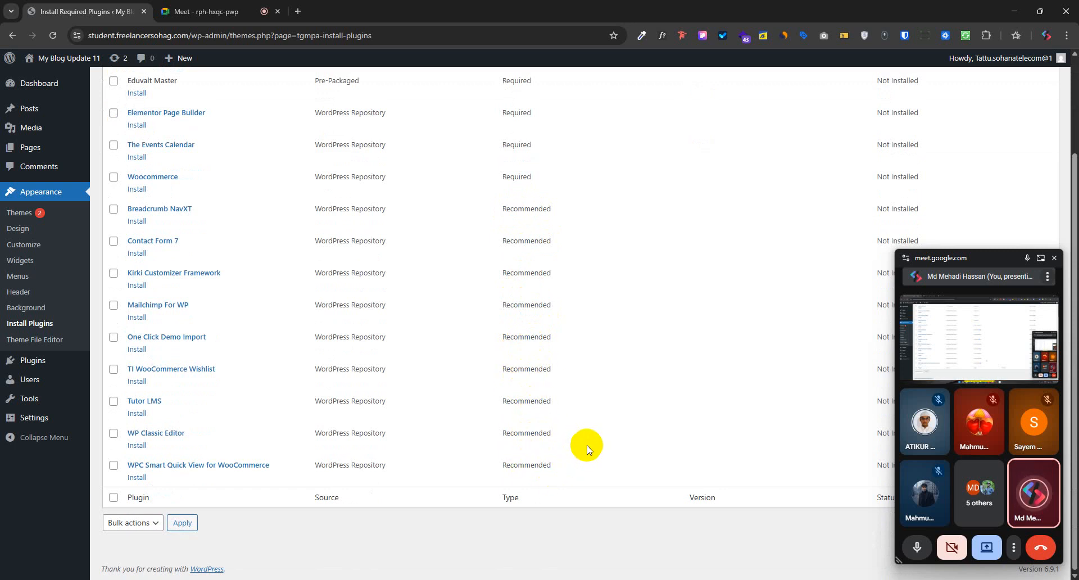
Select all listed theme plugins, required and recommended, and run the bulk Install action on them.
scroll(587, 450, "up", 3)
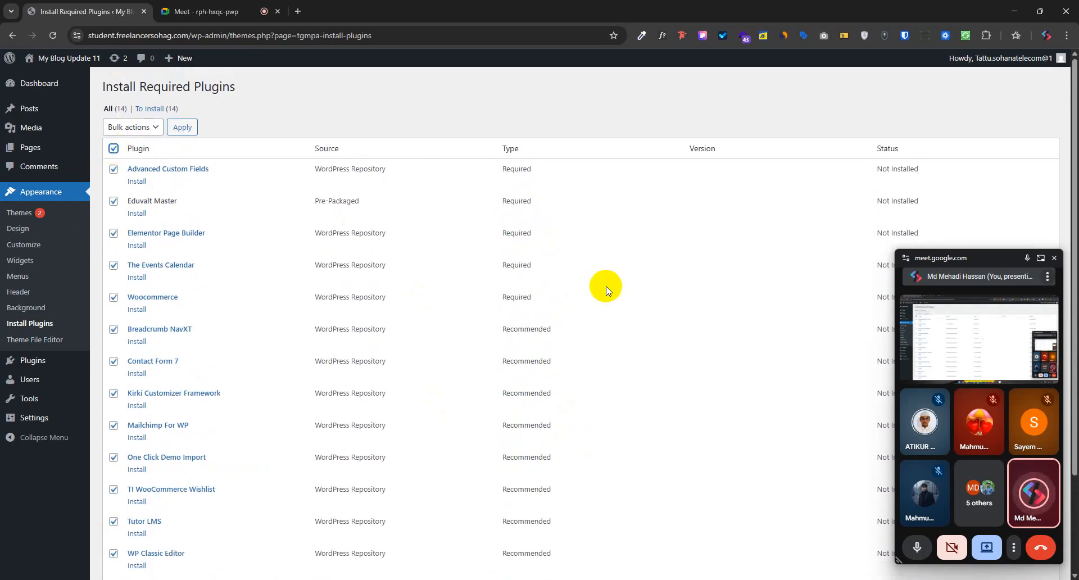
scroll(511, 387, "down", 2)
scroll(307, 442, "up", 2)
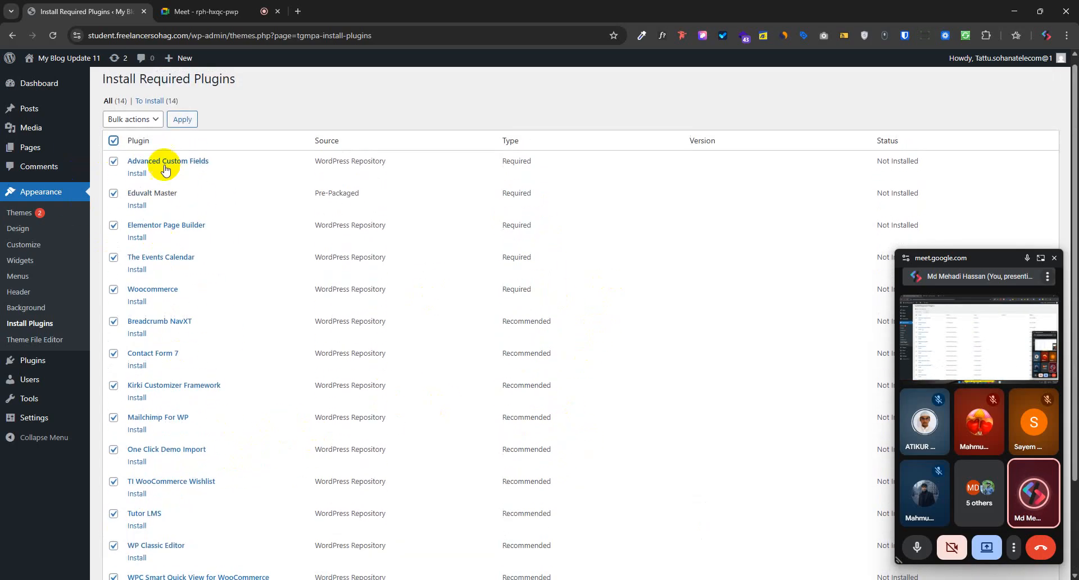
left_click(116, 142)
scroll(160, 313, "down", 3)
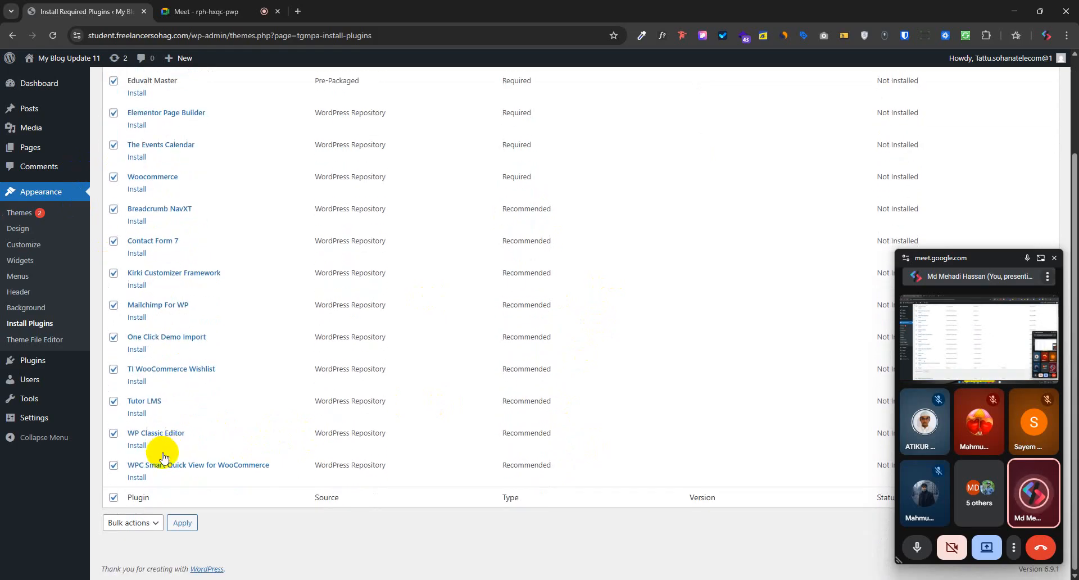
scroll(159, 511, "up", 3)
left_click(148, 128)
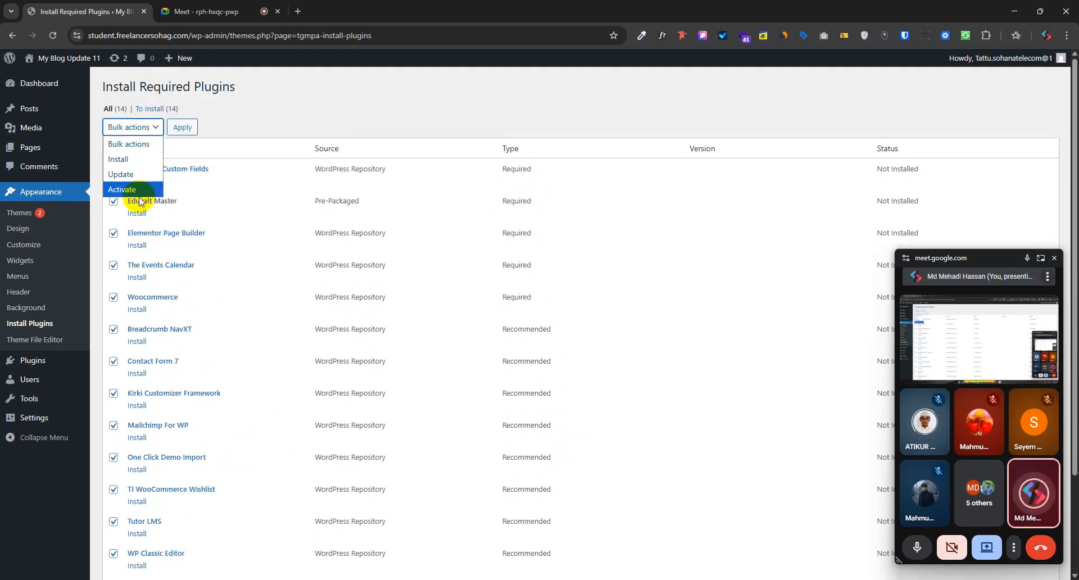
left_click(130, 164)
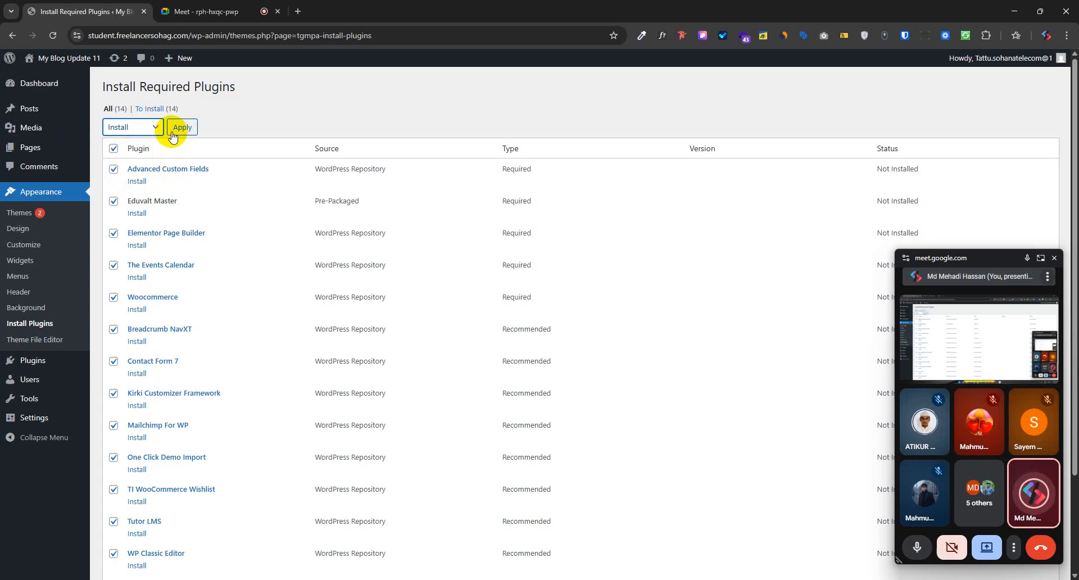
left_click(193, 125)
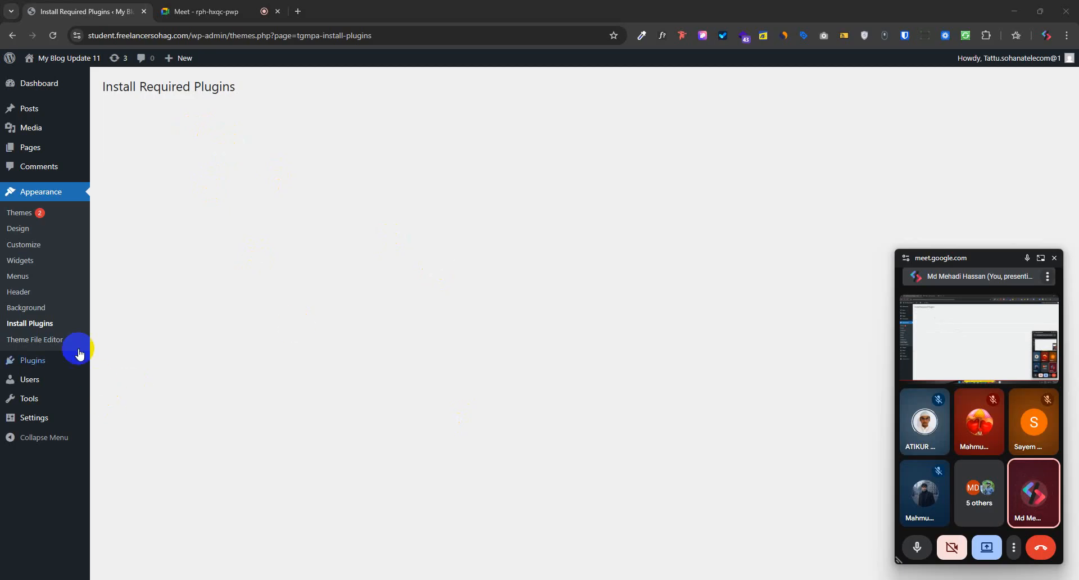
Request the theme's Install Plugins page again and skip every step of the Elementor onboarding.
left_click(43, 325)
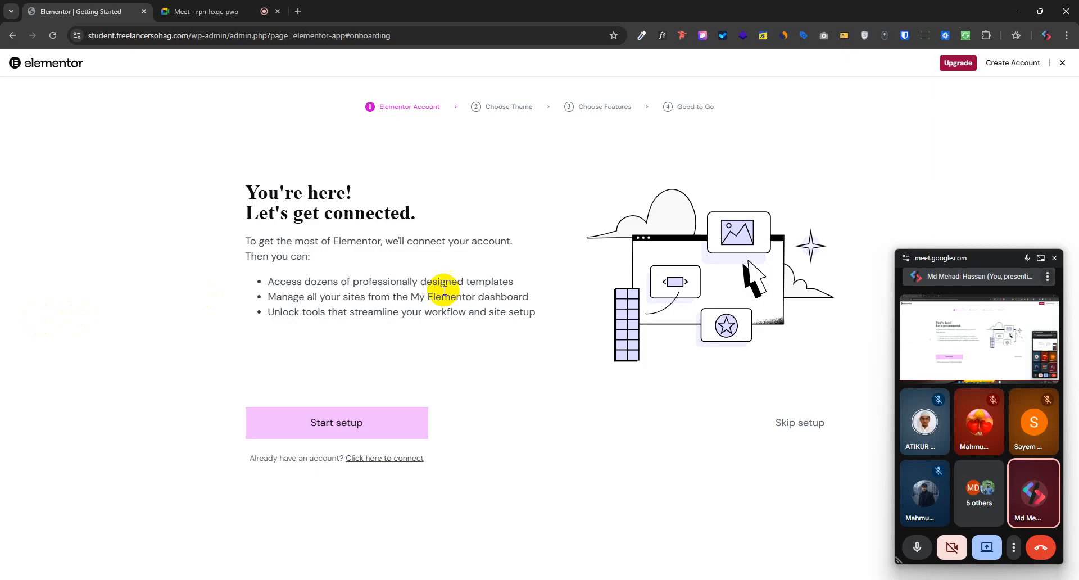
left_click(800, 422)
left_click(821, 467)
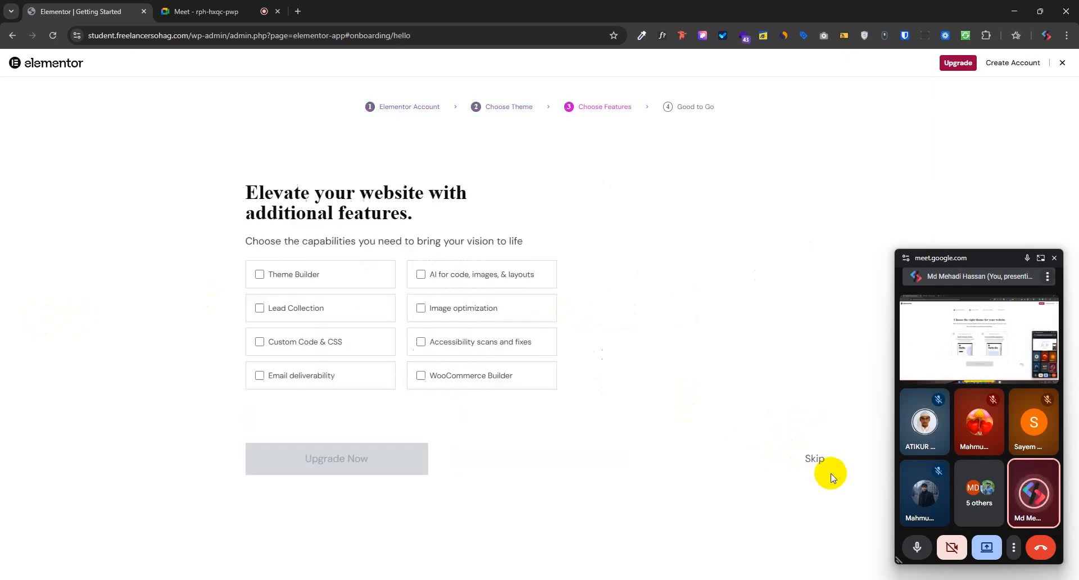
left_click(814, 456)
left_click(815, 477)
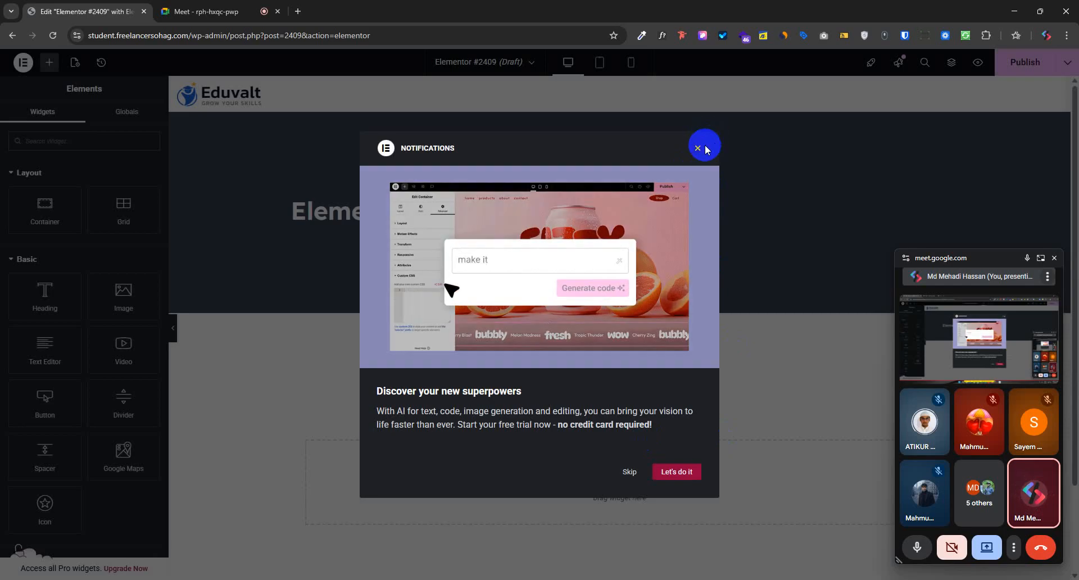
Dismiss the Elementor notification and leave the draft page's editors for the WordPress list of all pages.
left_click(704, 149)
left_click(23, 63)
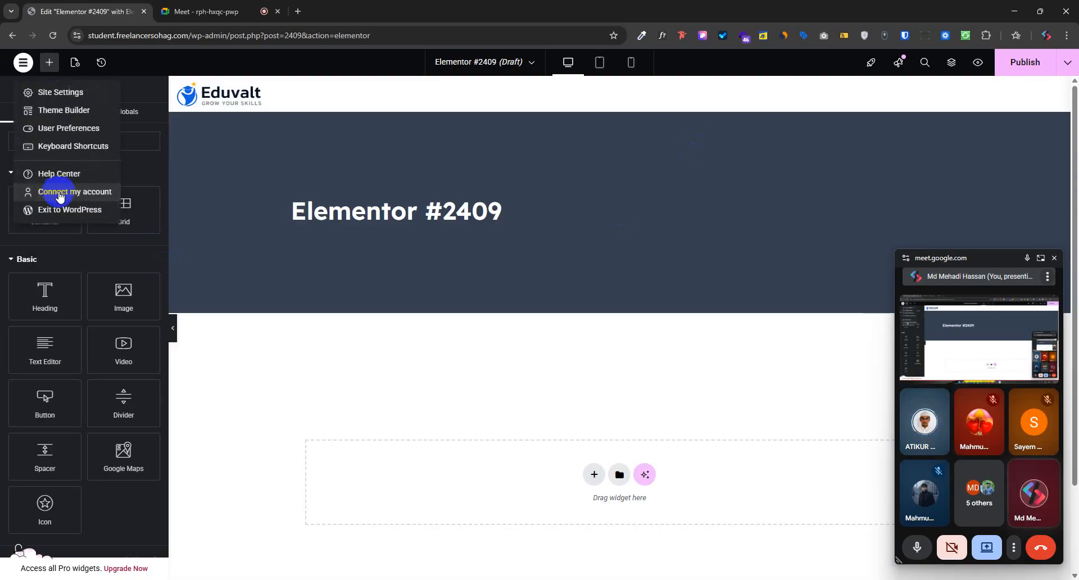
left_click(72, 210)
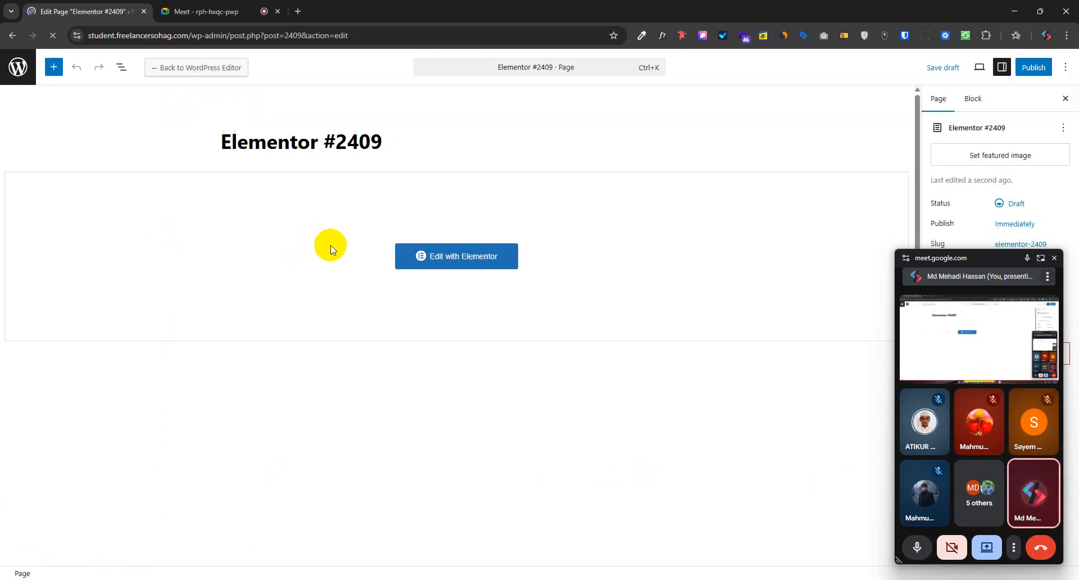
left_click(23, 59)
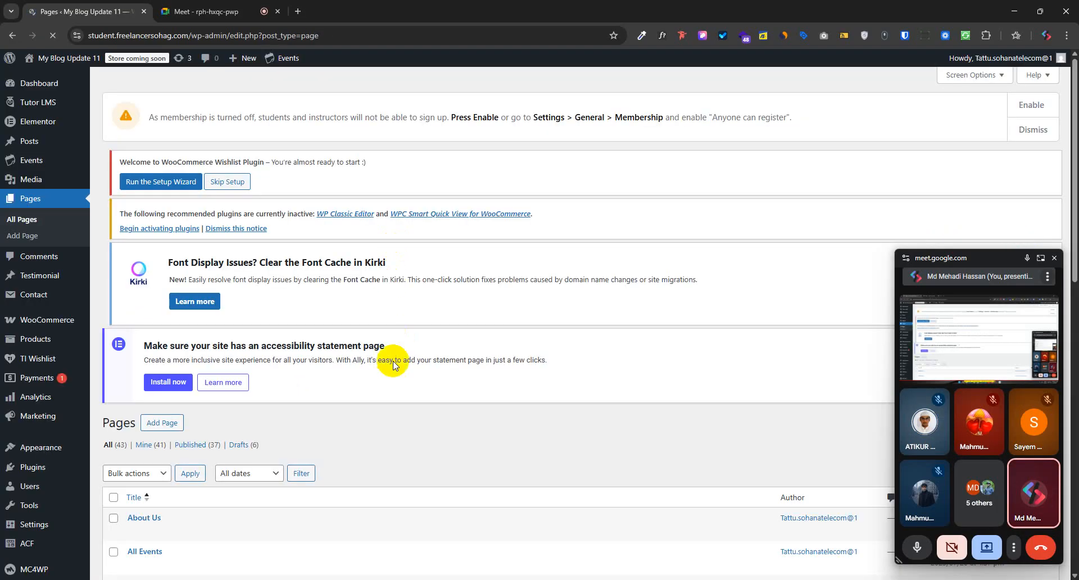
Look through the first part of the site's page list and shift the floating Meet window.
scroll(353, 536, "down", 12)
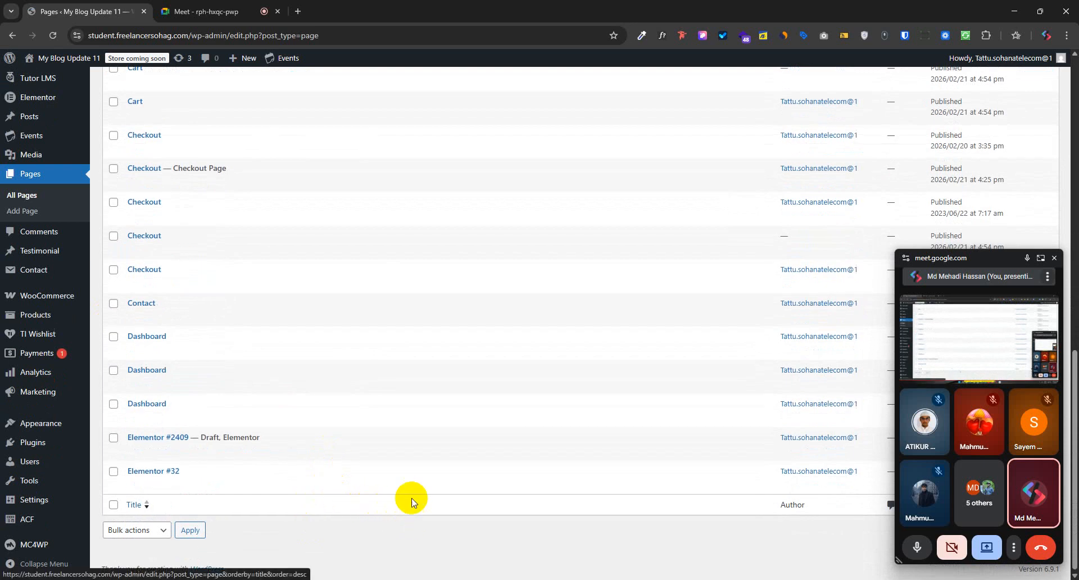
scroll(394, 478, "up", 10)
scroll(433, 407, "down", 10)
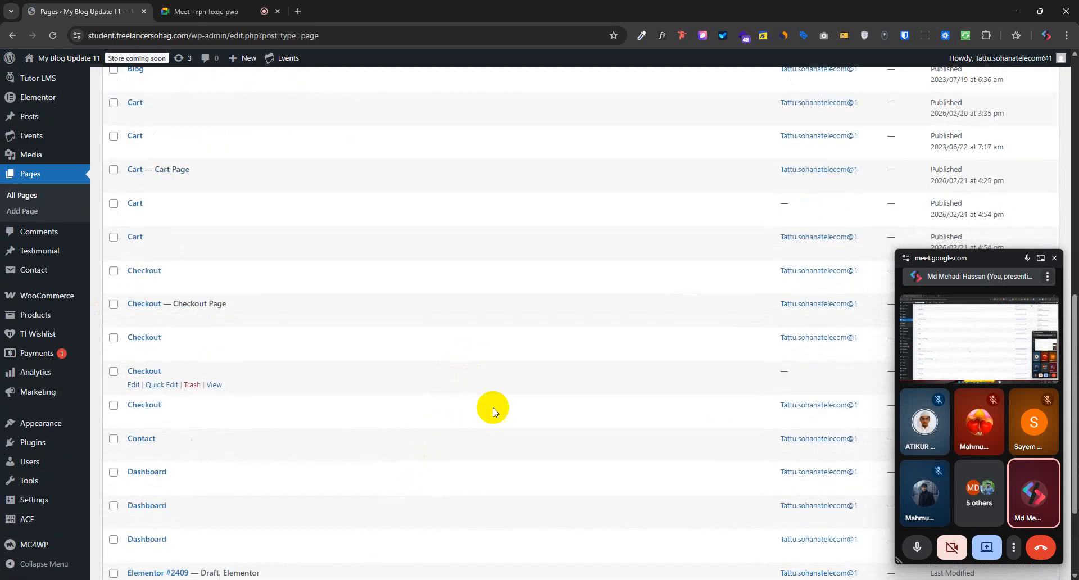
left_click_drag(1006, 259, 933, 236)
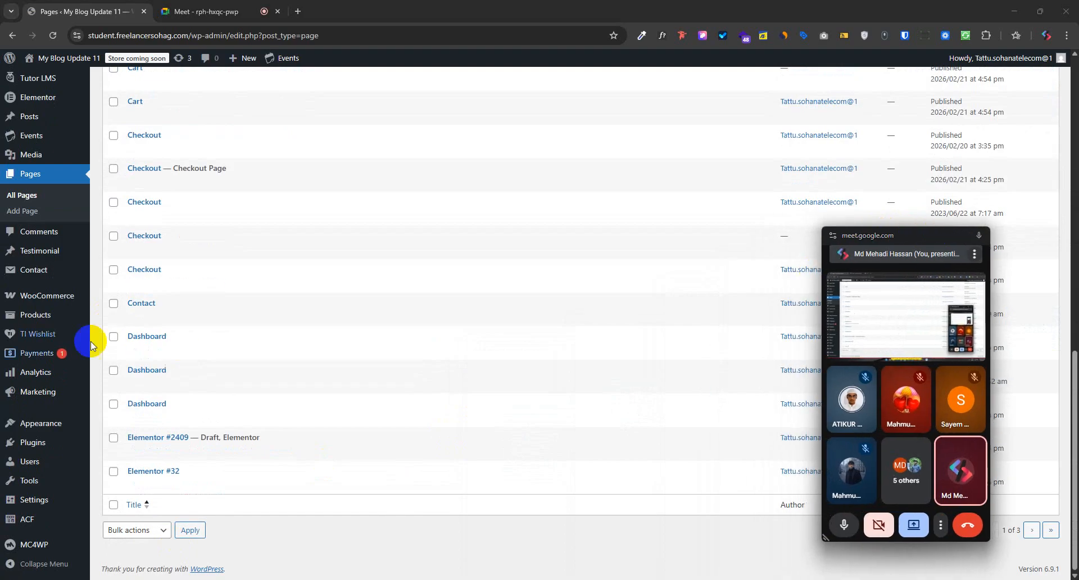
scroll(77, 306, "up", 2)
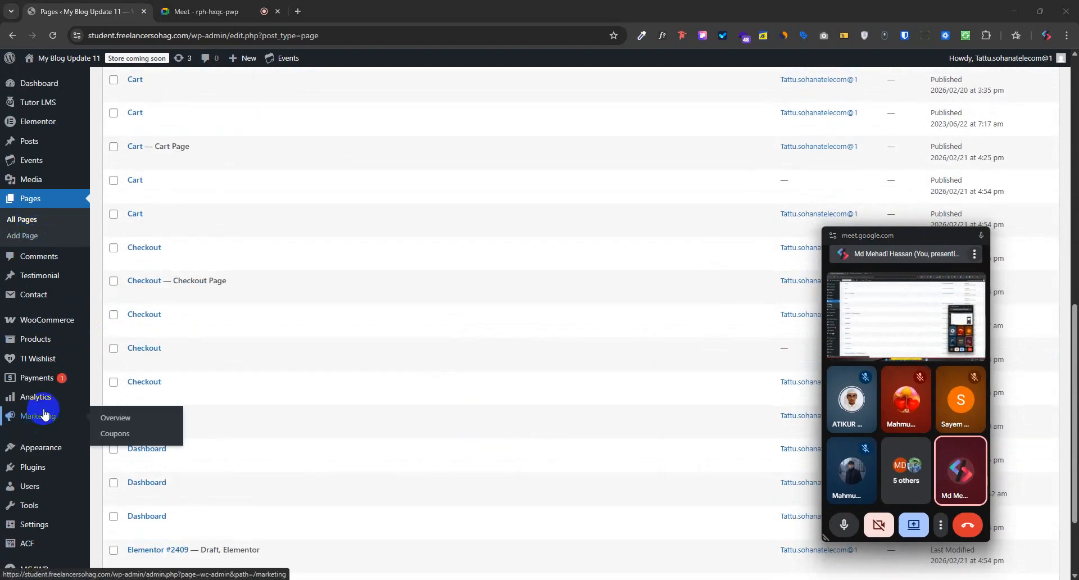
Activate the inactive WPC Smart Quick View for WooCommerce and WP Classic Editor plugins among the installed plugins.
mouse_move(35, 474)
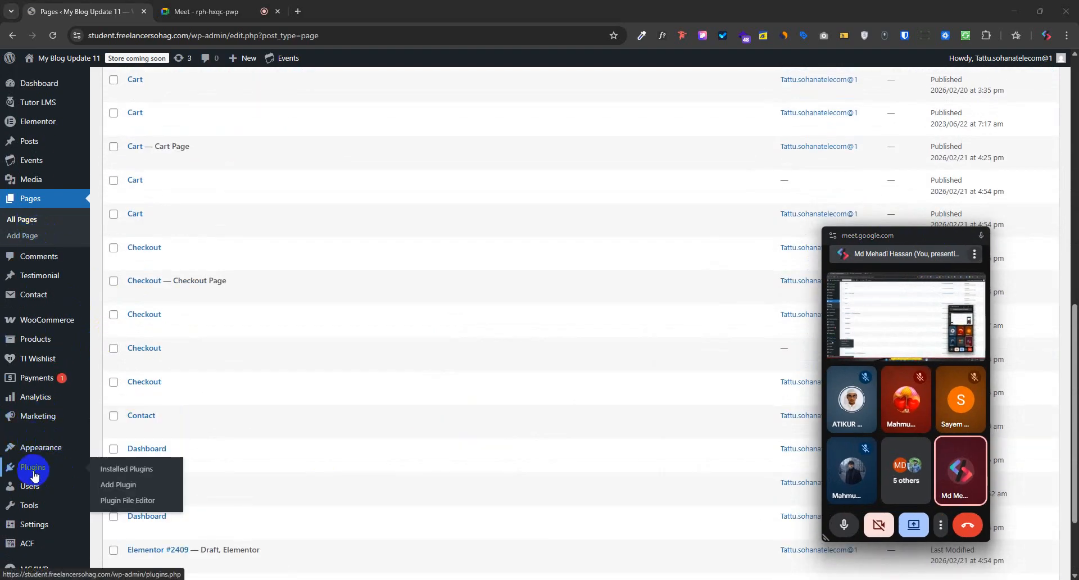
left_click(112, 470)
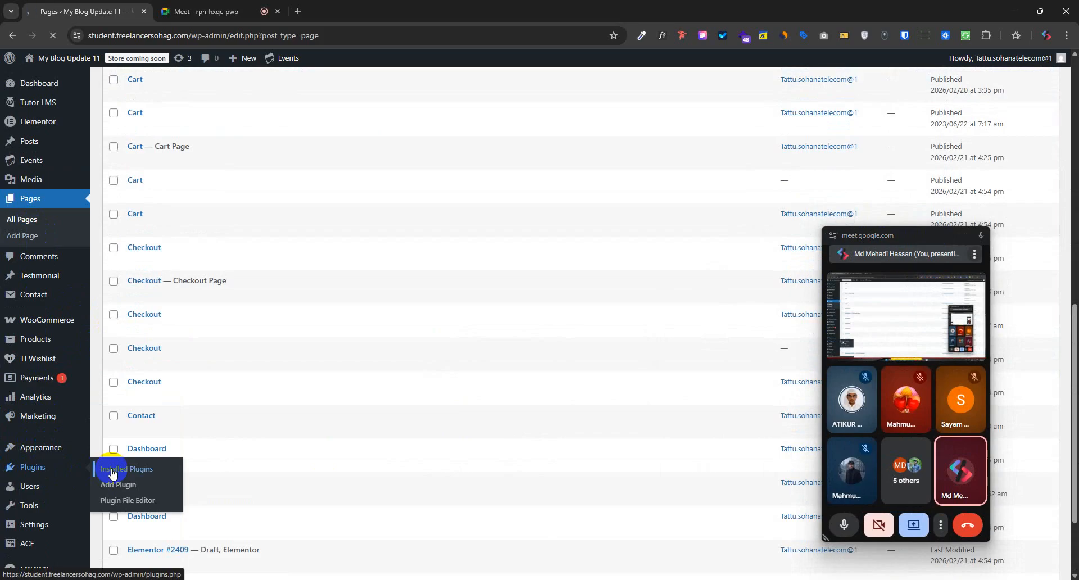
scroll(272, 356, "down", 15)
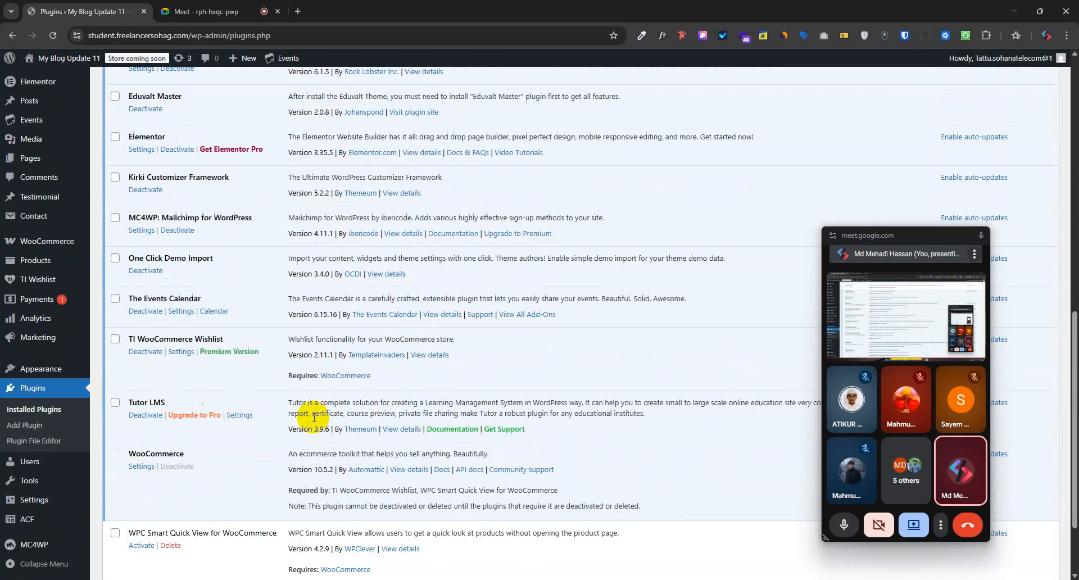
left_click(140, 445)
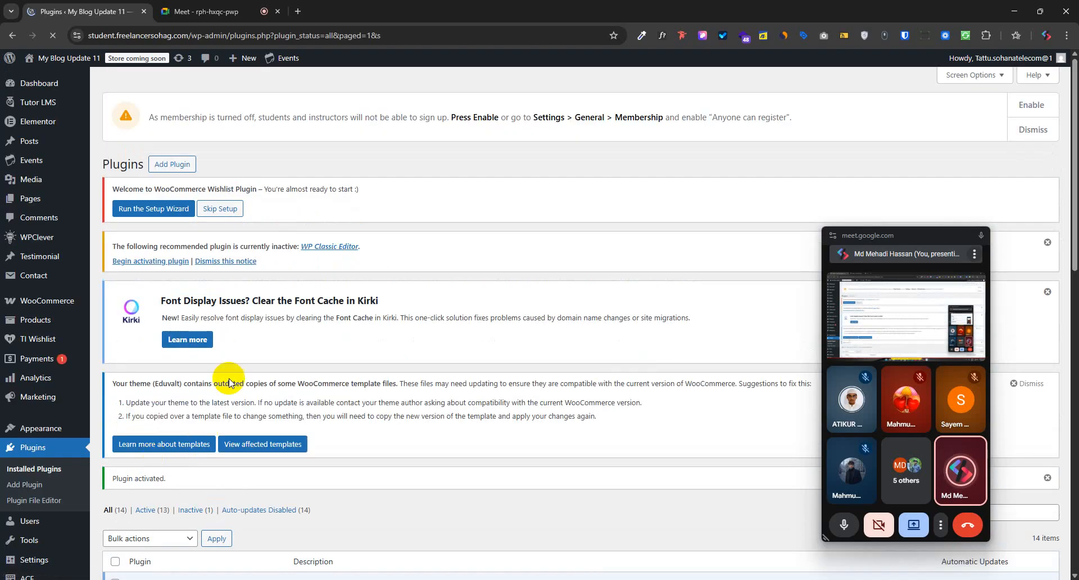
scroll(141, 450, "down", 8)
left_click(141, 228)
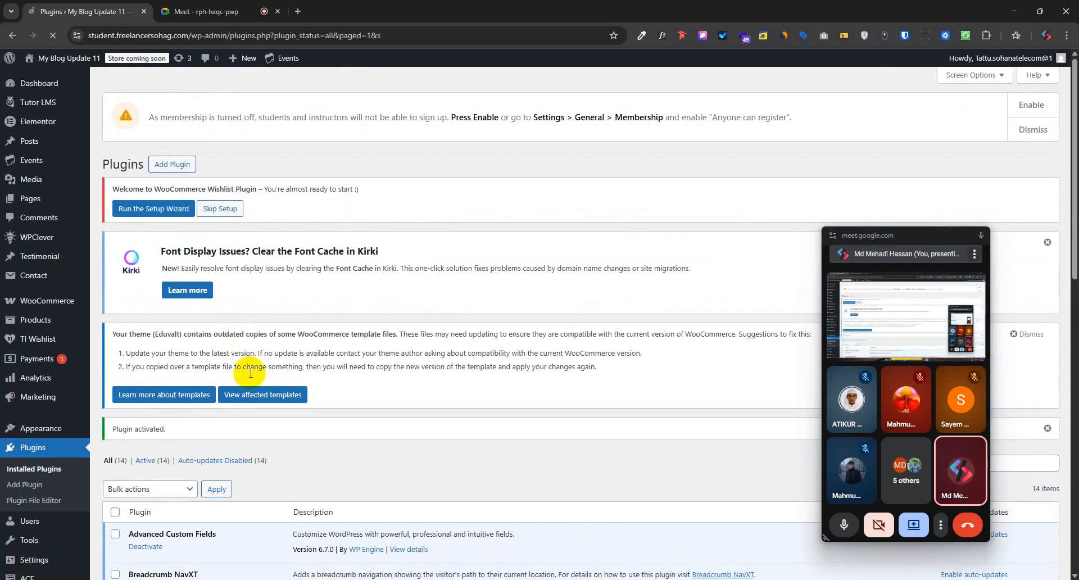
scroll(272, 473, "down", 15)
scroll(254, 505, "up", 15)
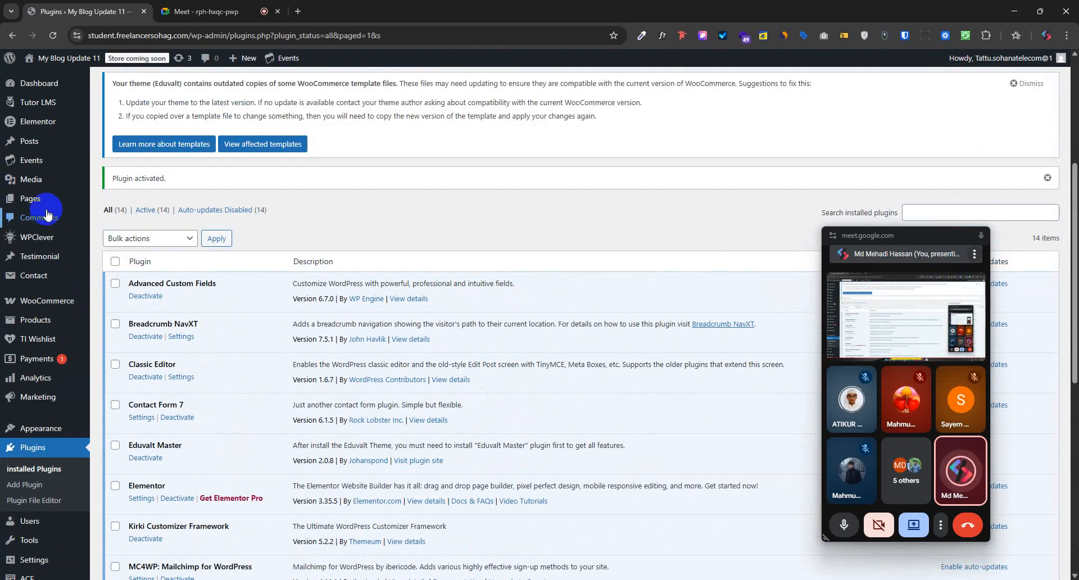
Go back to the list of all pages and close the floating Meet window.
mouse_move(34, 199)
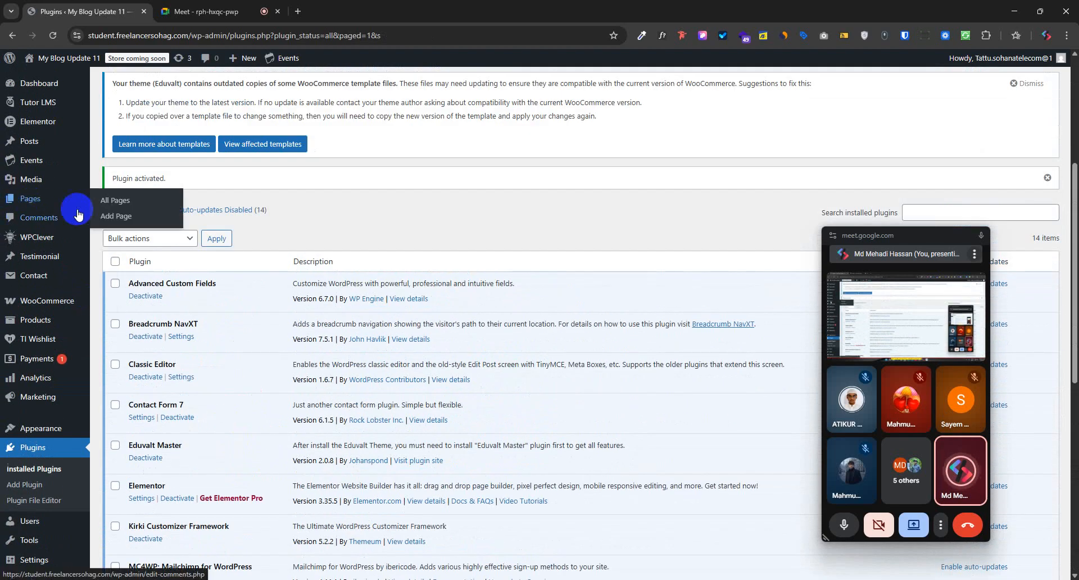
left_click(123, 201)
scroll(501, 397, "down", 10)
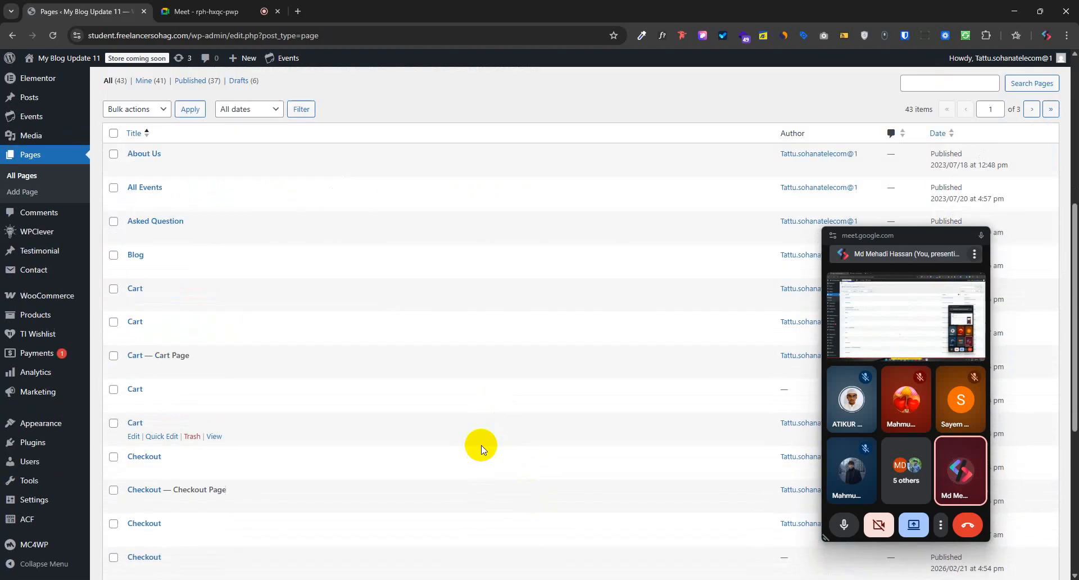
scroll(550, 421, "down", 3)
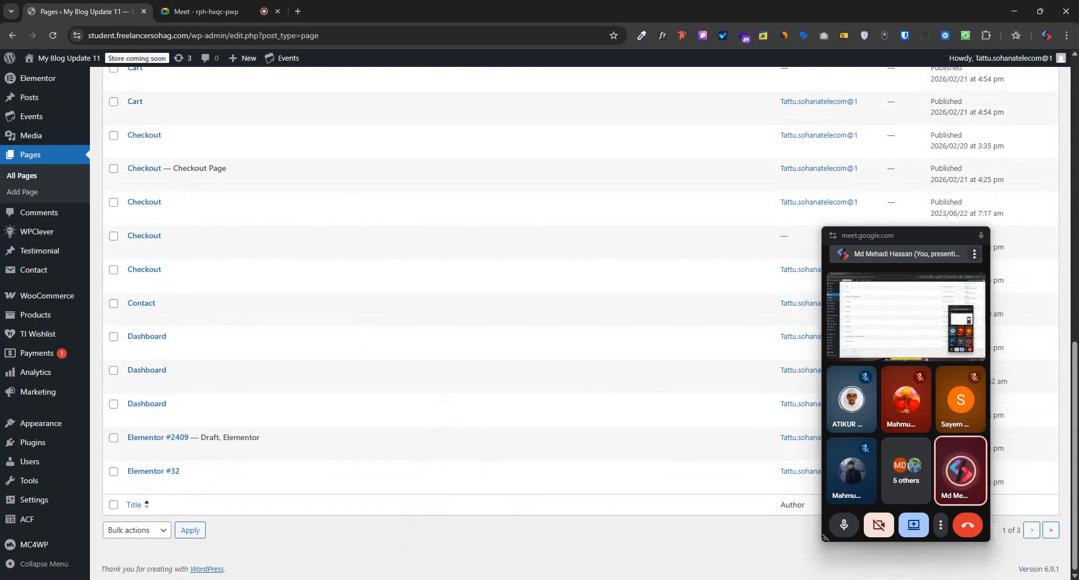
scroll(349, 393, "up", 7)
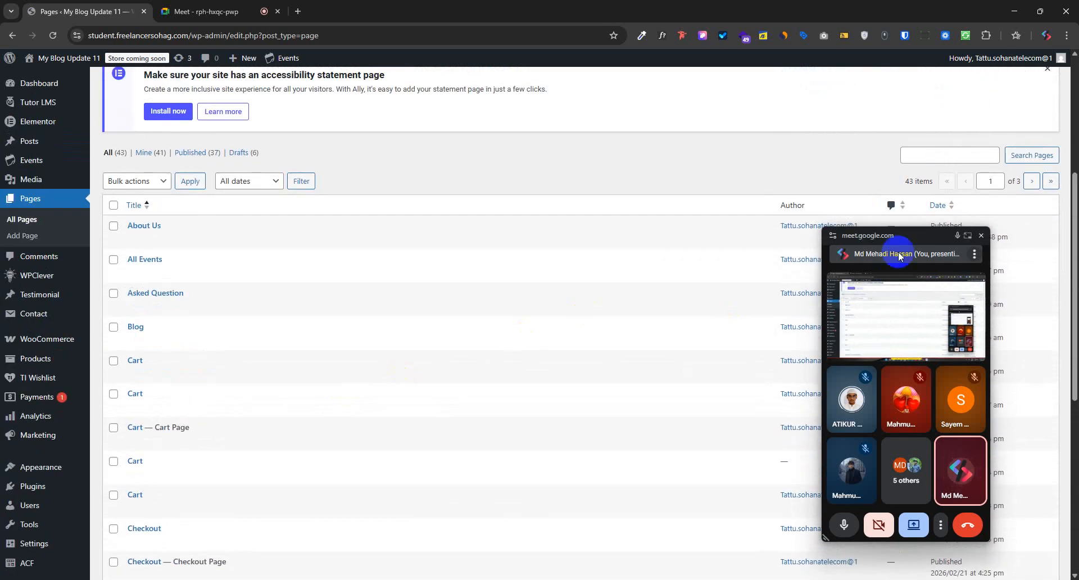
left_click(981, 235)
Look through the second part of the page list, then return to its first part.
scroll(646, 246, "down", 10)
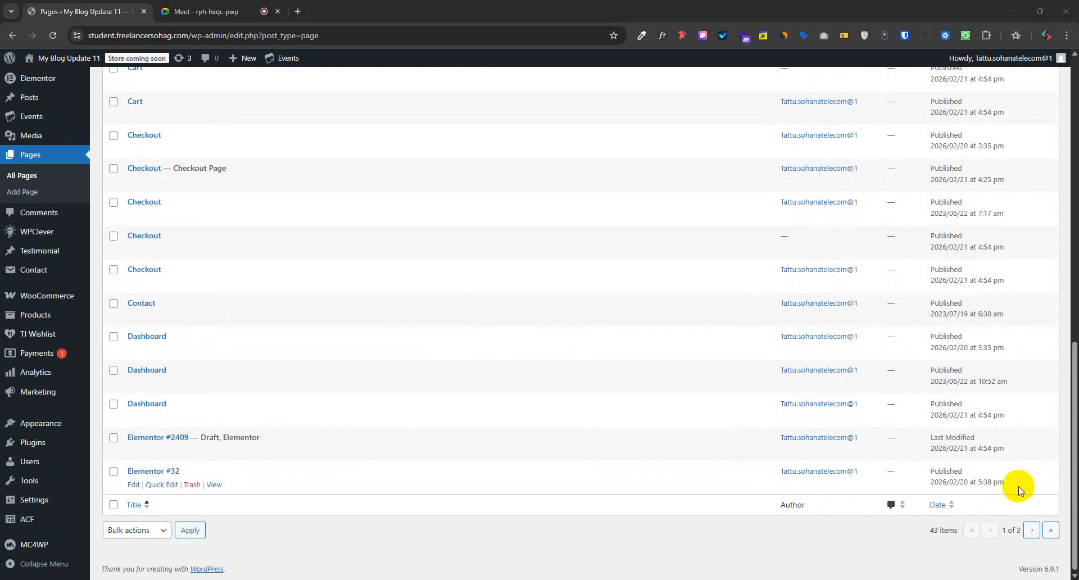
left_click(1031, 530)
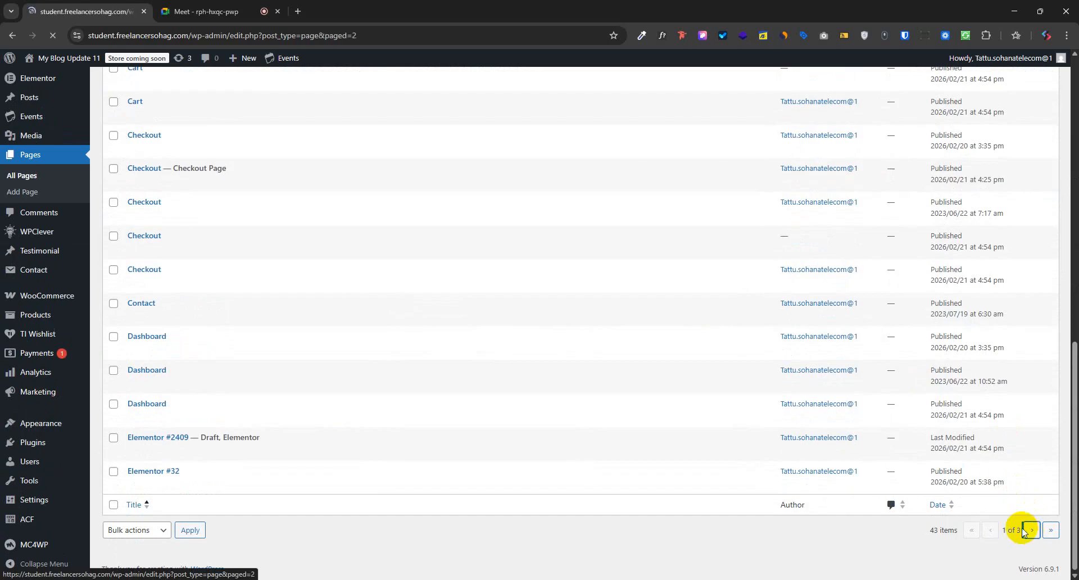
scroll(644, 401, "down", 7)
scroll(616, 374, "down", 5)
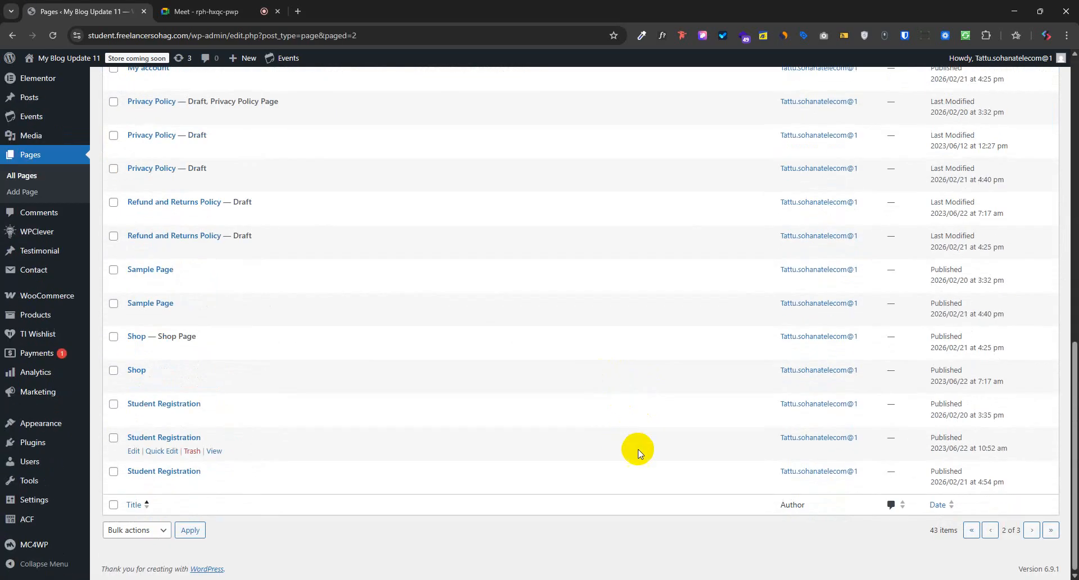
left_click(968, 531)
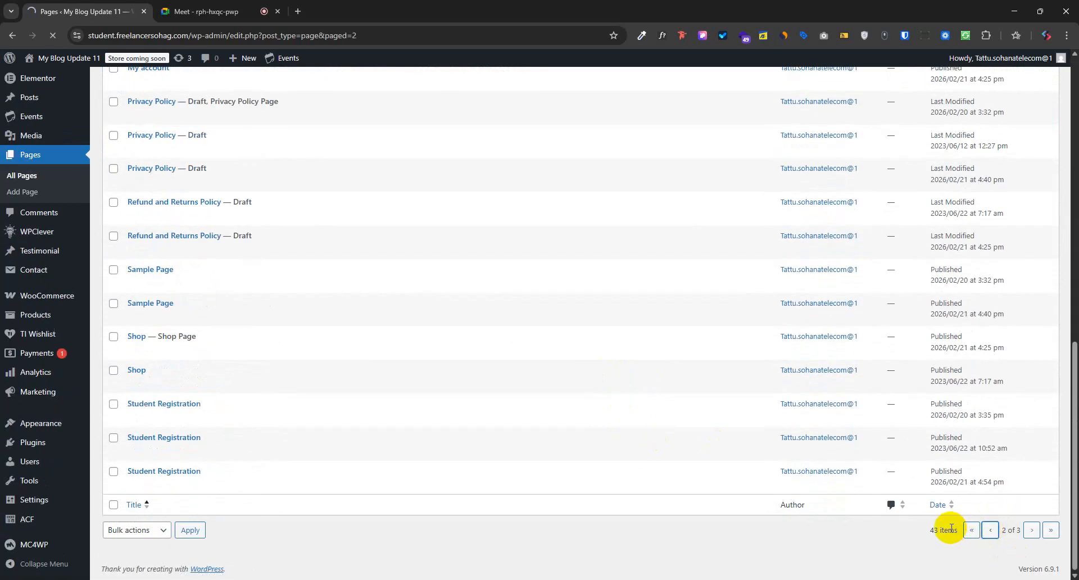
Move every page in the first part of the list, from About Us to Elementor #32, to the Trash in bulk.
scroll(120, 256, "down", 5)
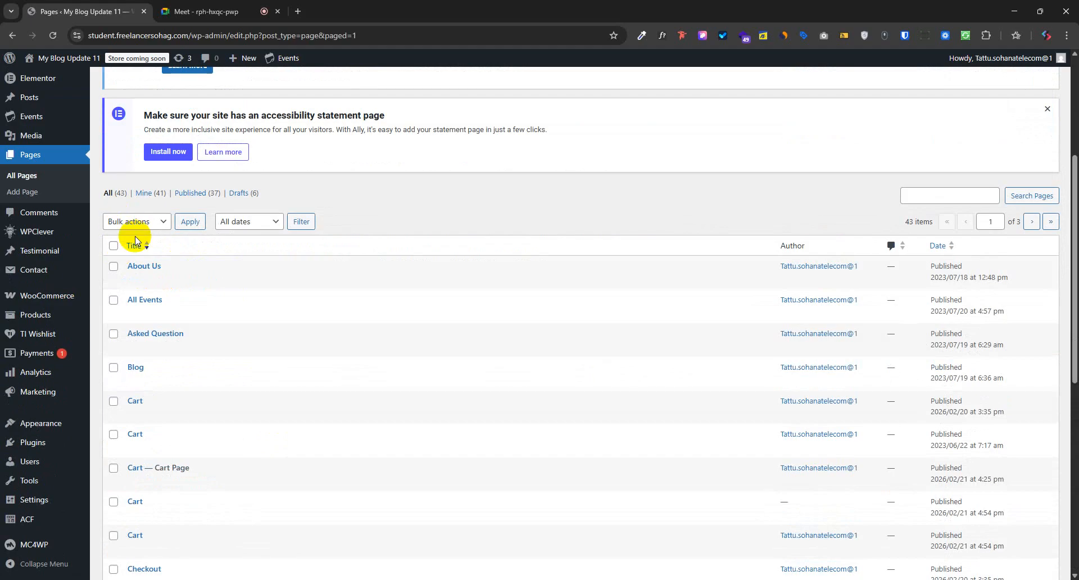
left_click(113, 246)
left_click(137, 222)
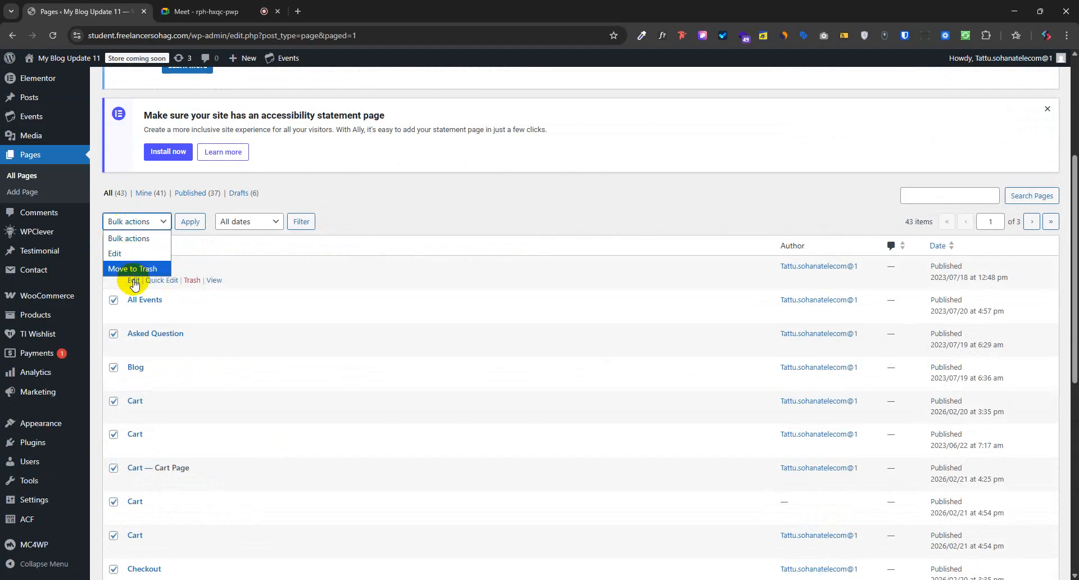
left_click(128, 270)
left_click(184, 220)
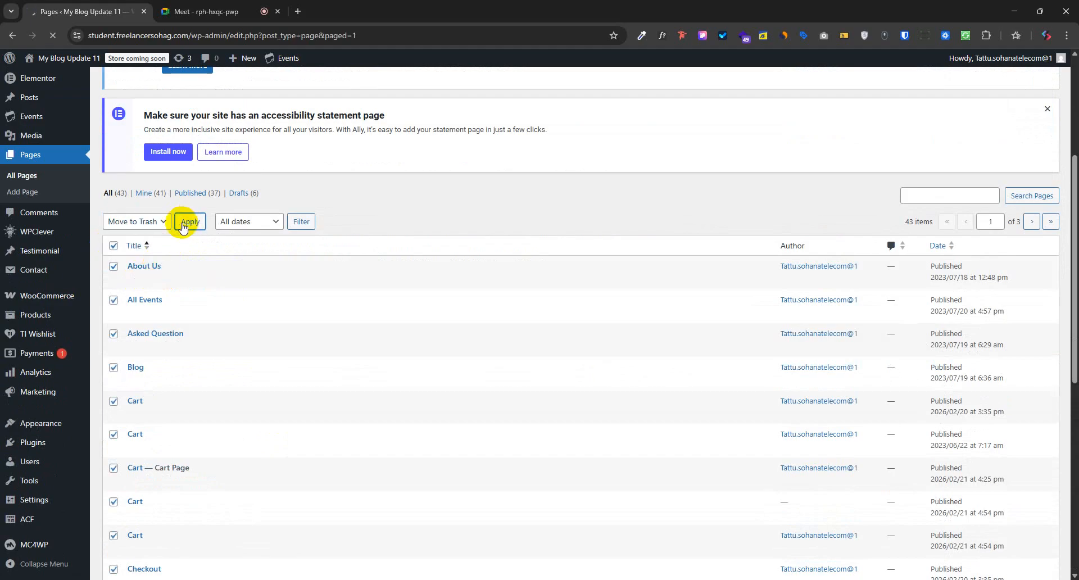
Move every page in the first part of the remaining list, starting with Home One, to the Trash in bulk.
scroll(173, 393, "down", 4)
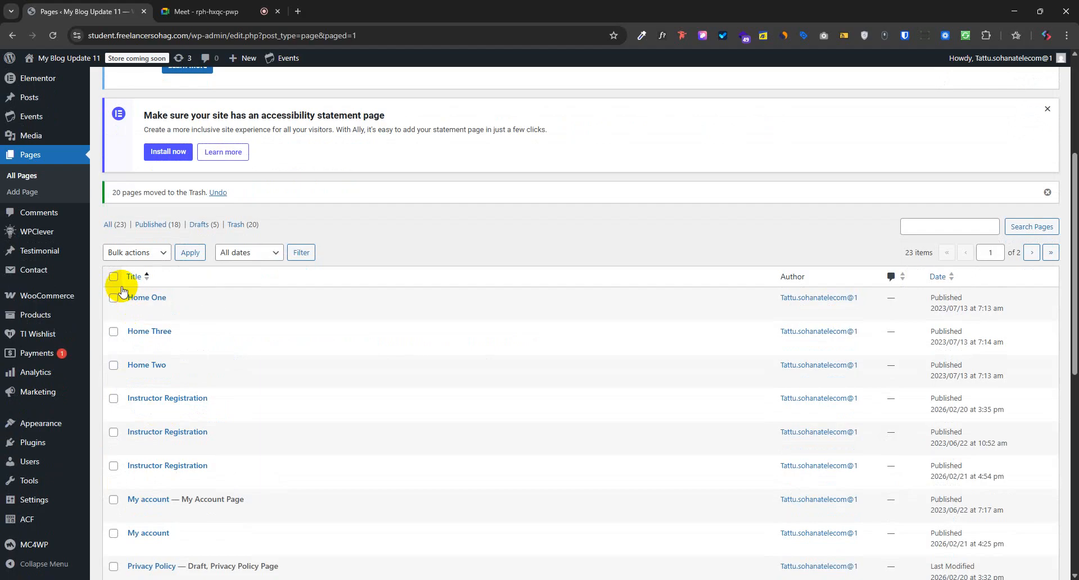
left_click(137, 252)
left_click(130, 299)
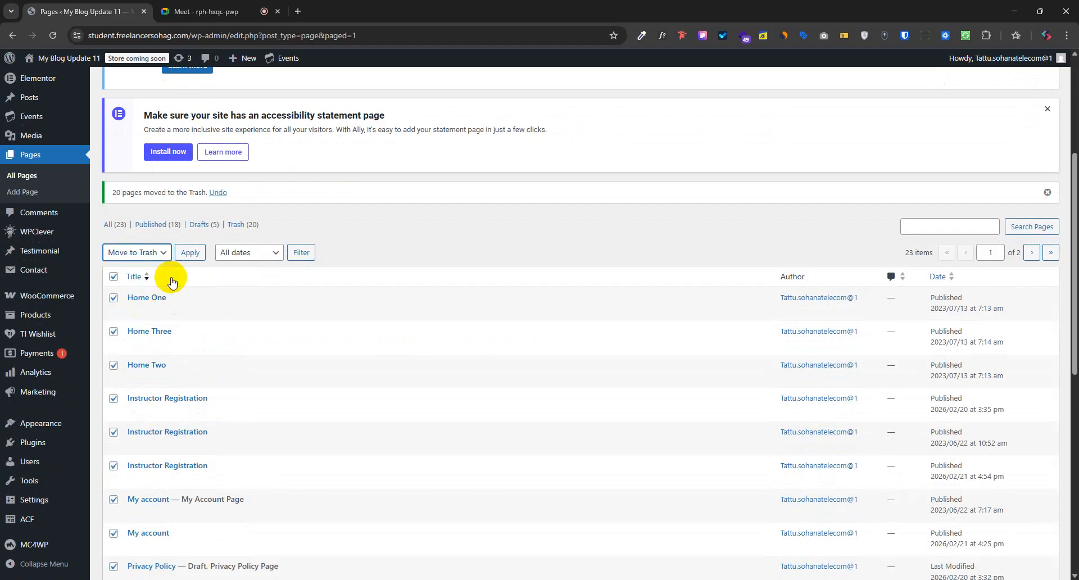
left_click(176, 258)
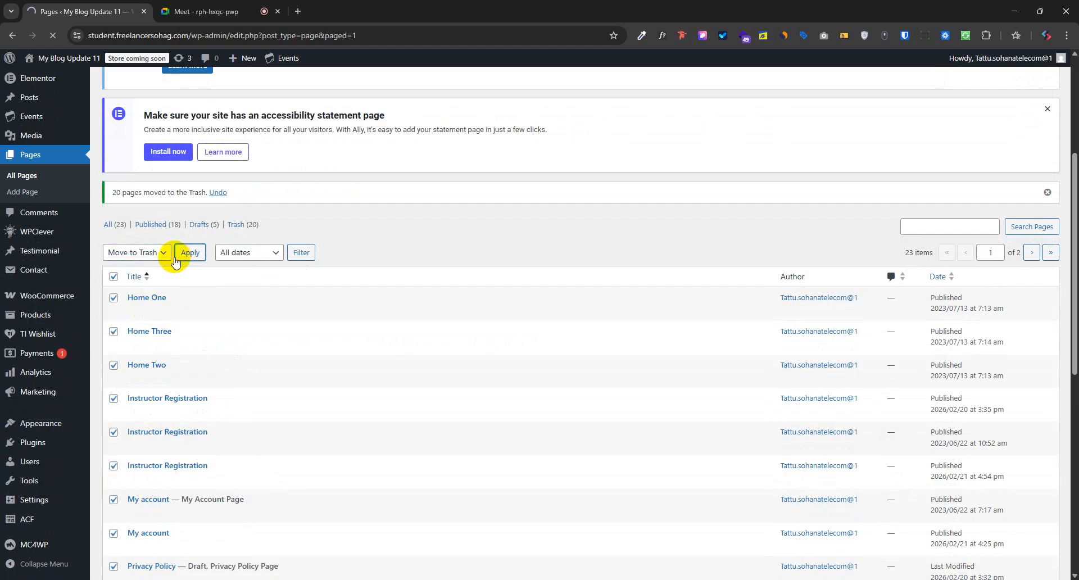
Move the last pages, Top Class Instructors, Top Class Mentors and Wishlist, to the Trash and reload the list of all pages.
scroll(157, 373, "down", 3)
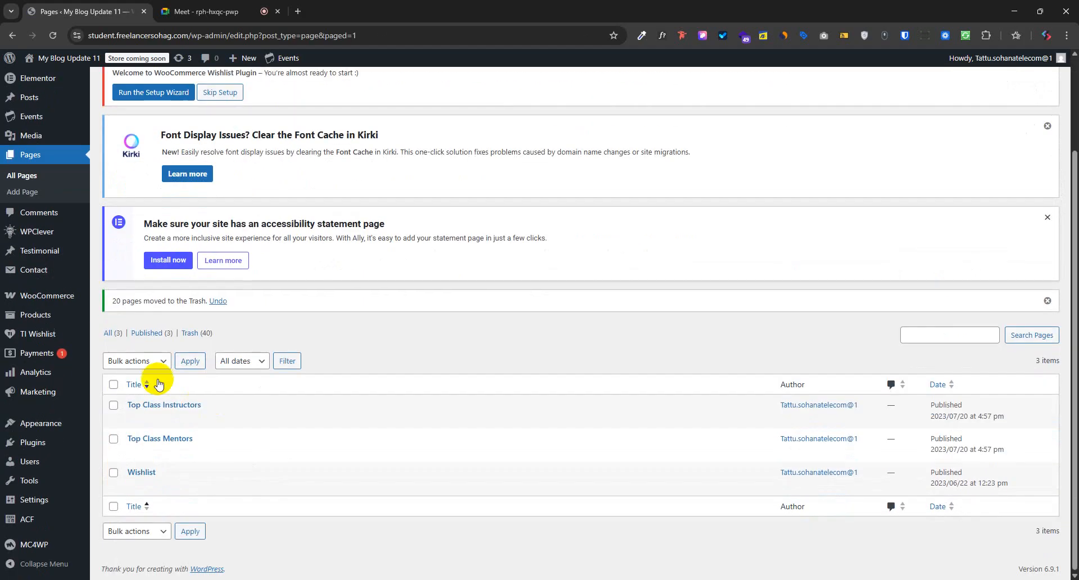
left_click(132, 362)
left_click(135, 409)
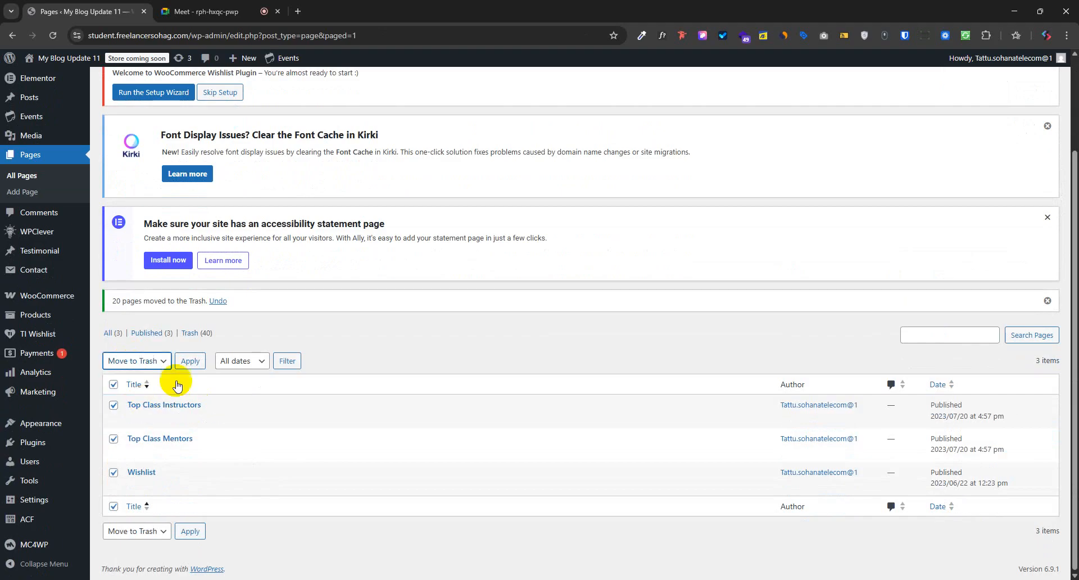
left_click(190, 361)
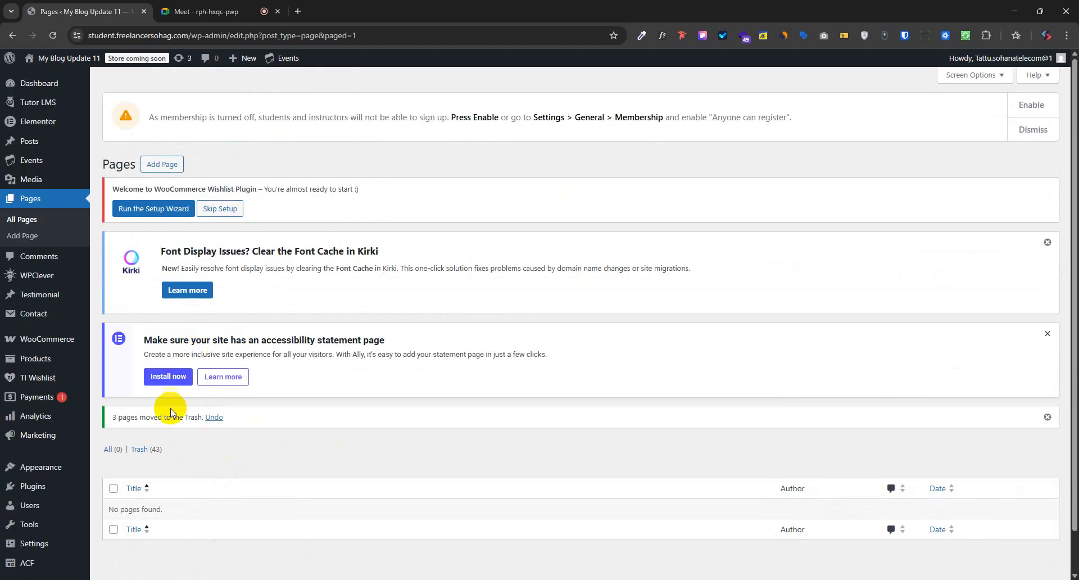
left_click(25, 220)
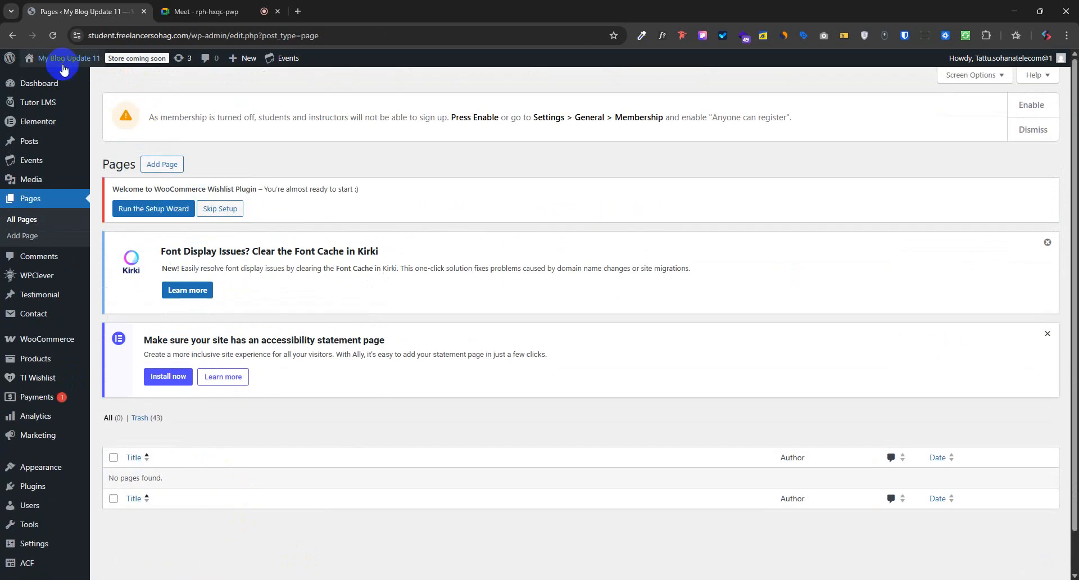
Open the live site in a new tab and examine its home page, reloading it through the site logo.
right_click(49, 77)
left_click(84, 89)
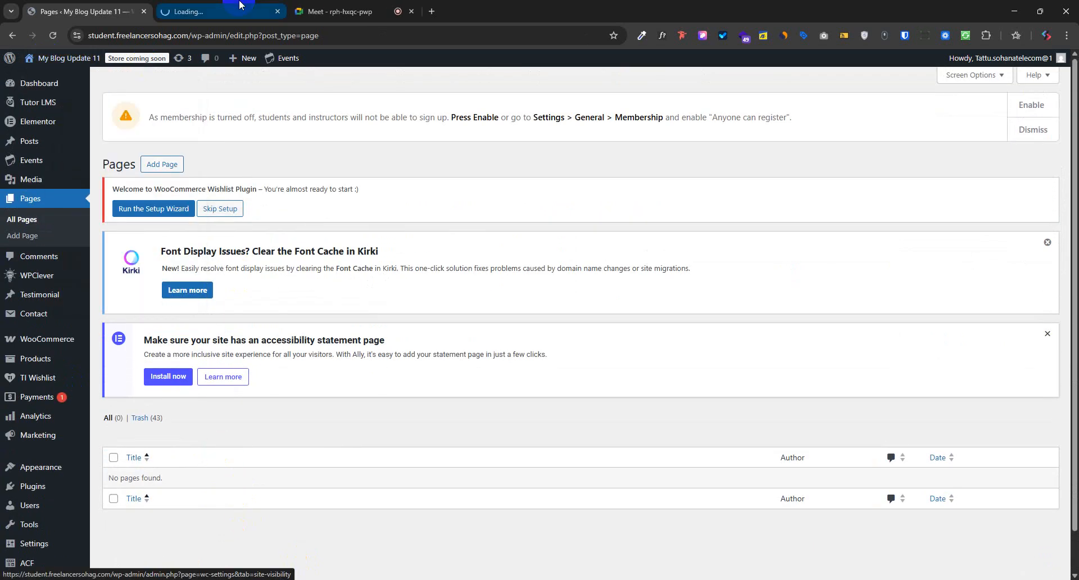
left_click(240, 6)
scroll(453, 238, "down", 20)
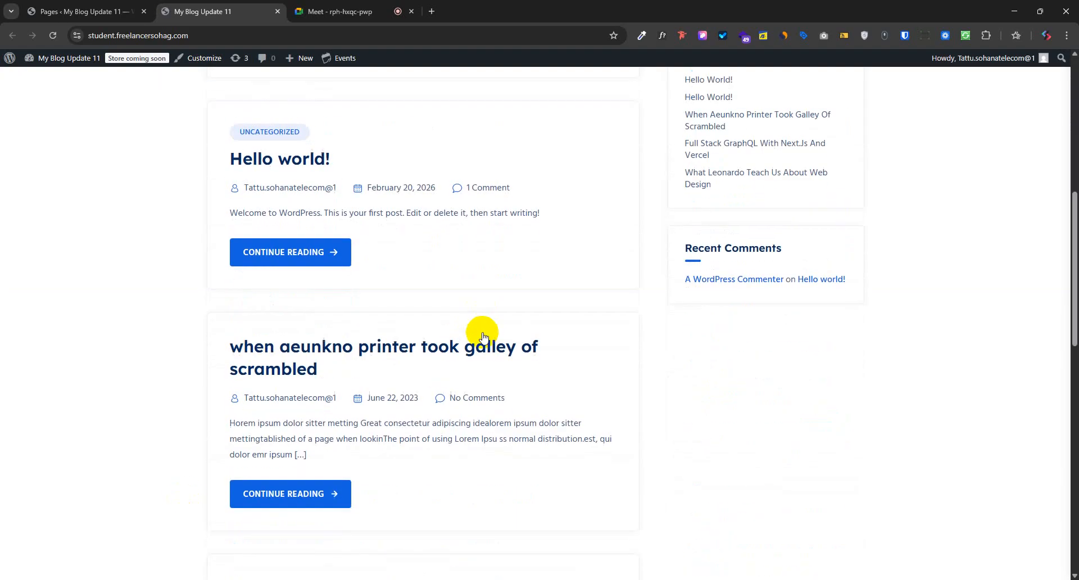
scroll(467, 502, "up", 20)
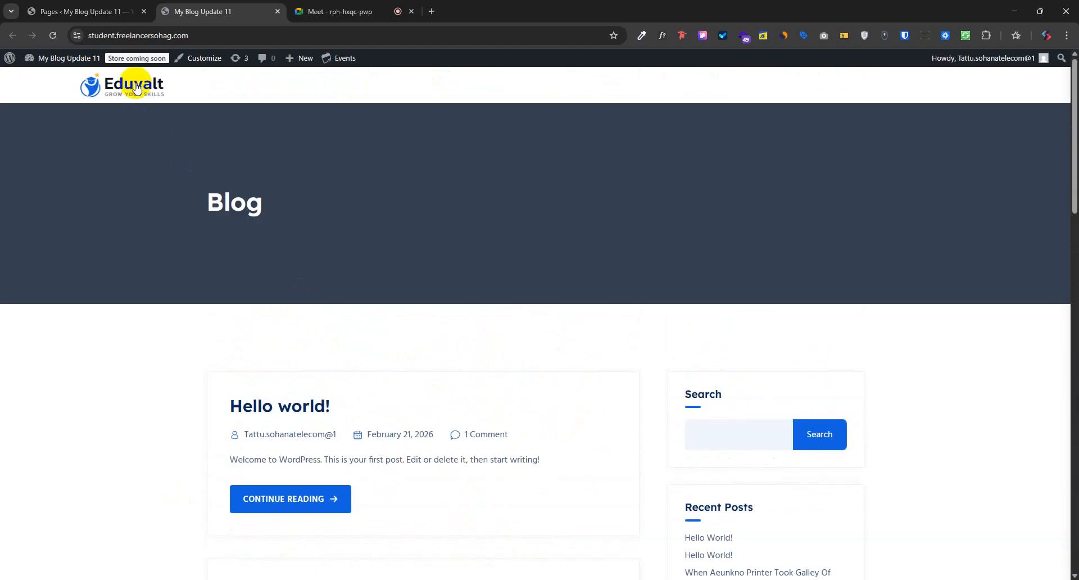
left_click(135, 87)
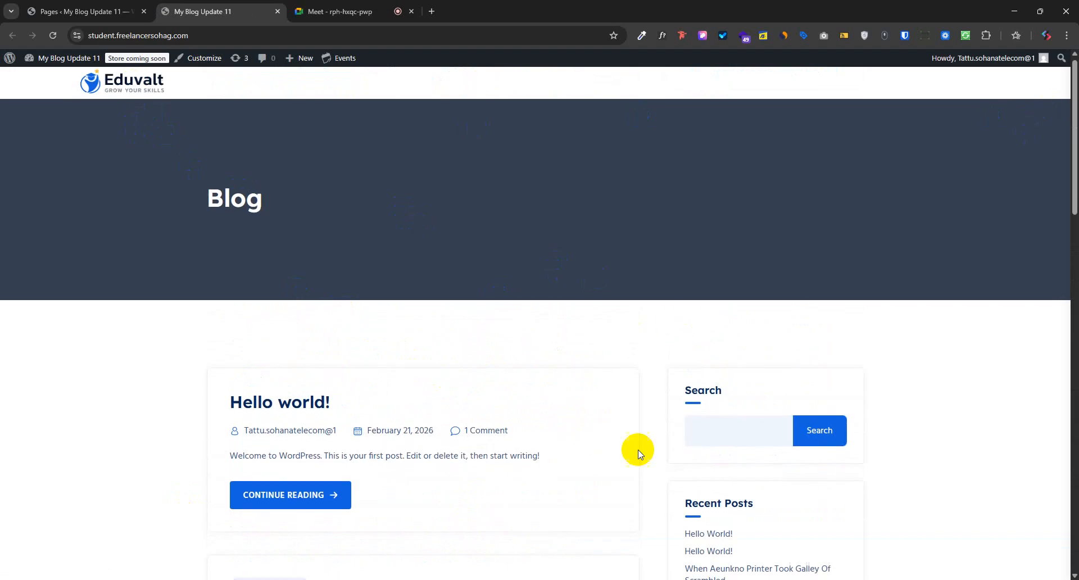
scroll(638, 450, "down", 7)
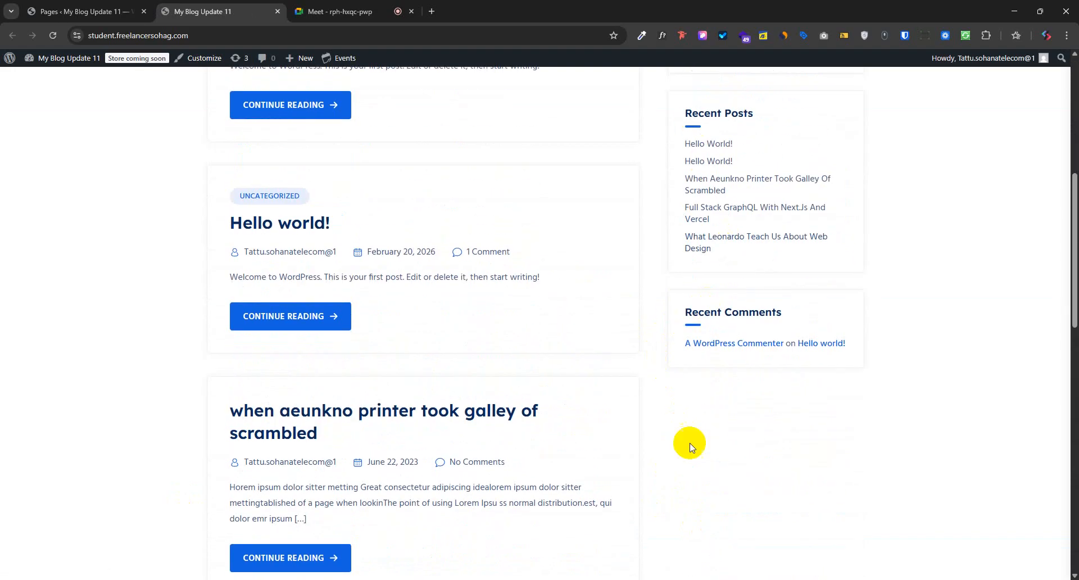
scroll(690, 447, "down", 12)
scroll(627, 494, "up", 2)
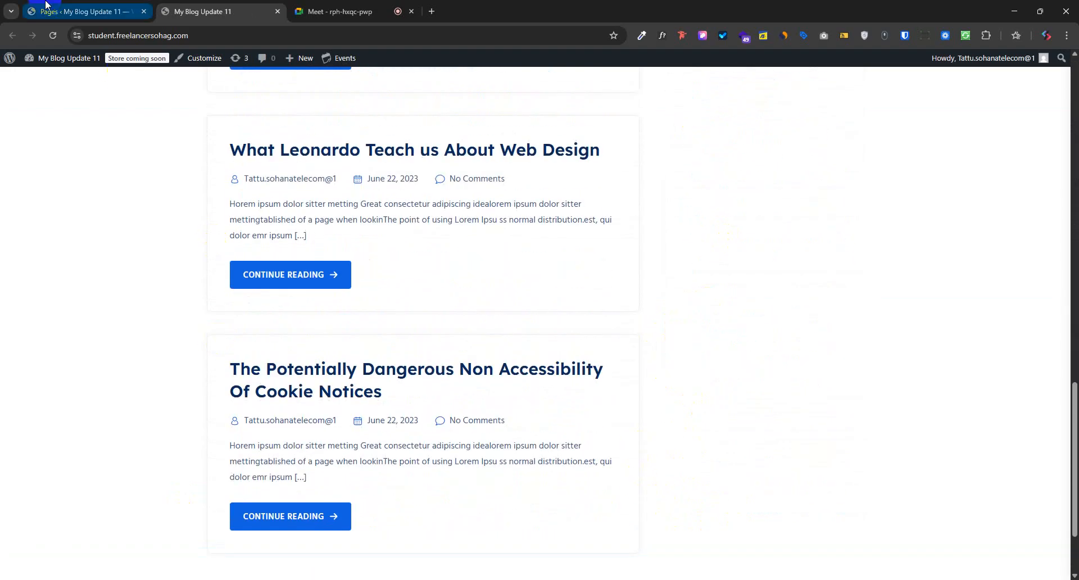
Return to the site administration and import the Eduvalt theme's demo data with One Click Demo Import, without selecting any recommended plugins.
left_click(47, 4)
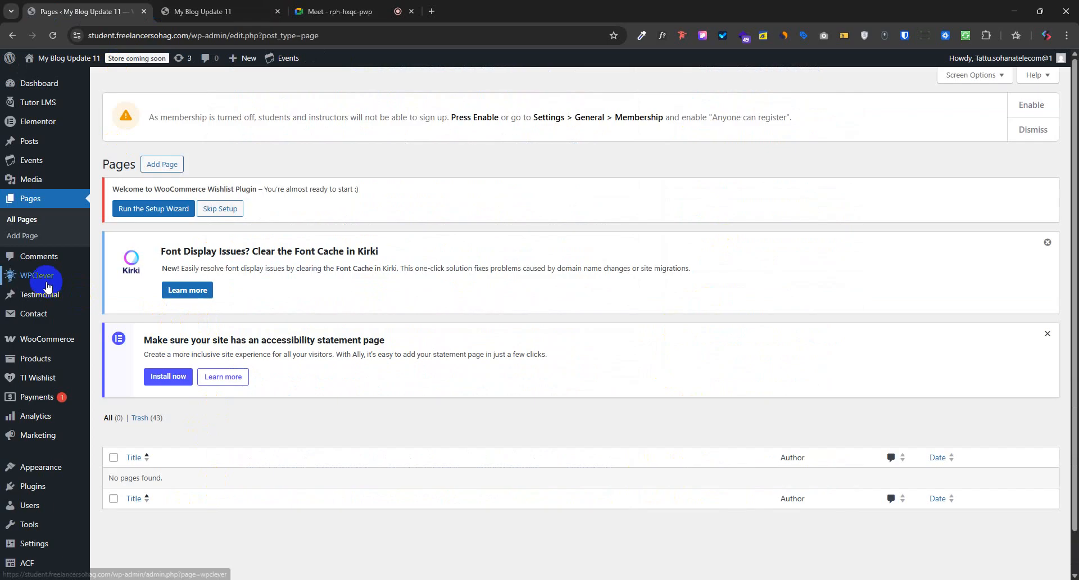
scroll(46, 315, "down", 1)
mouse_move(32, 426)
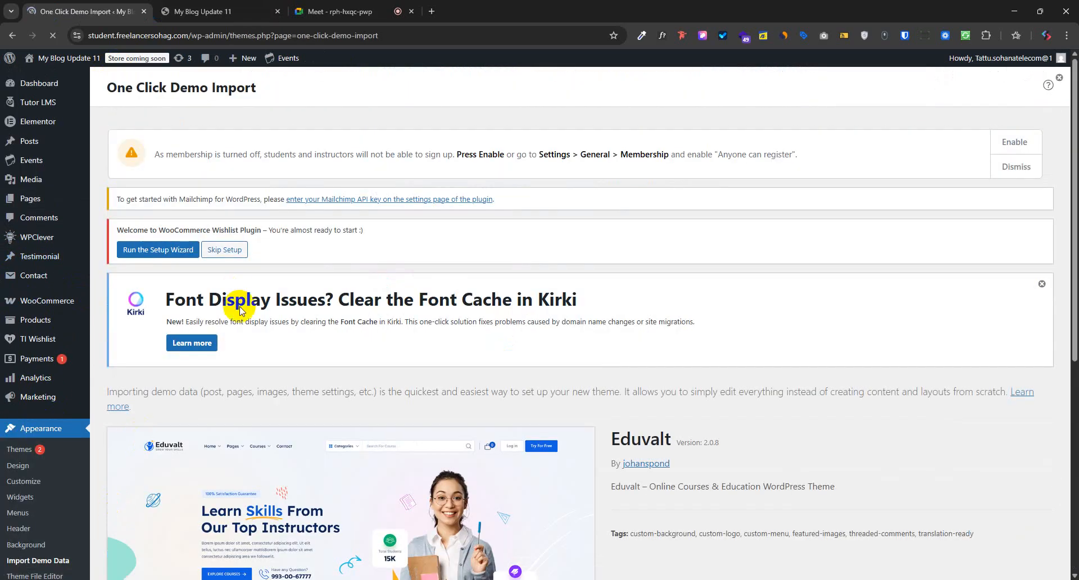
scroll(241, 282, "down", 5)
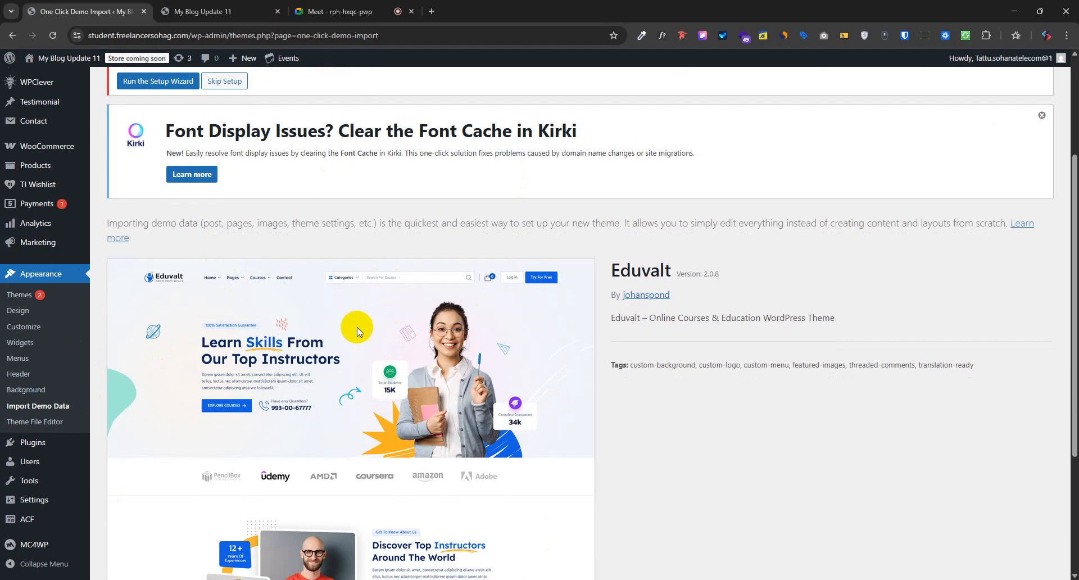
left_click(54, 443)
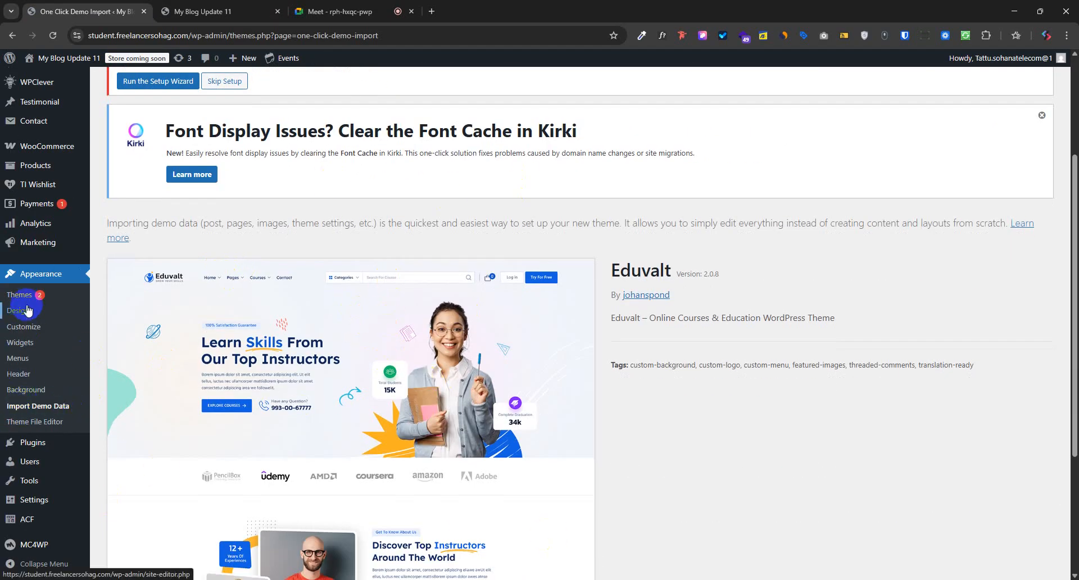
scroll(393, 338, "down", 4)
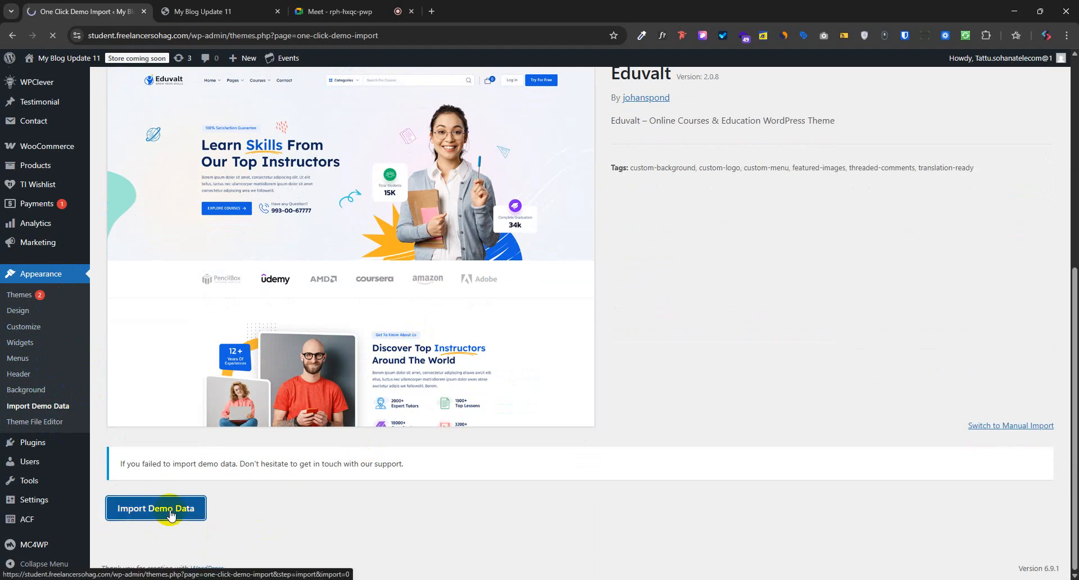
scroll(466, 405, "down", 4)
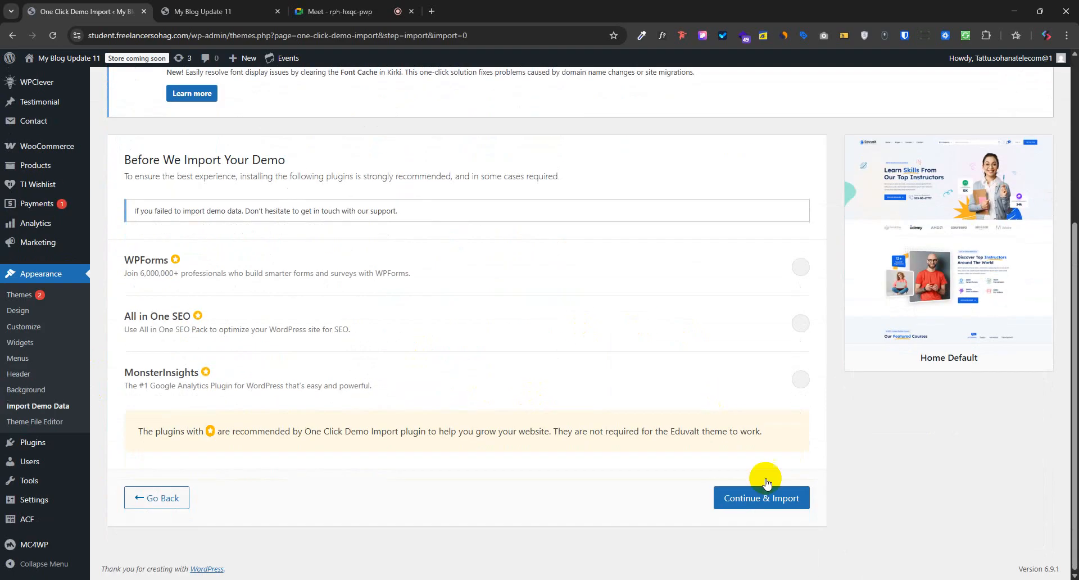
left_click(766, 512)
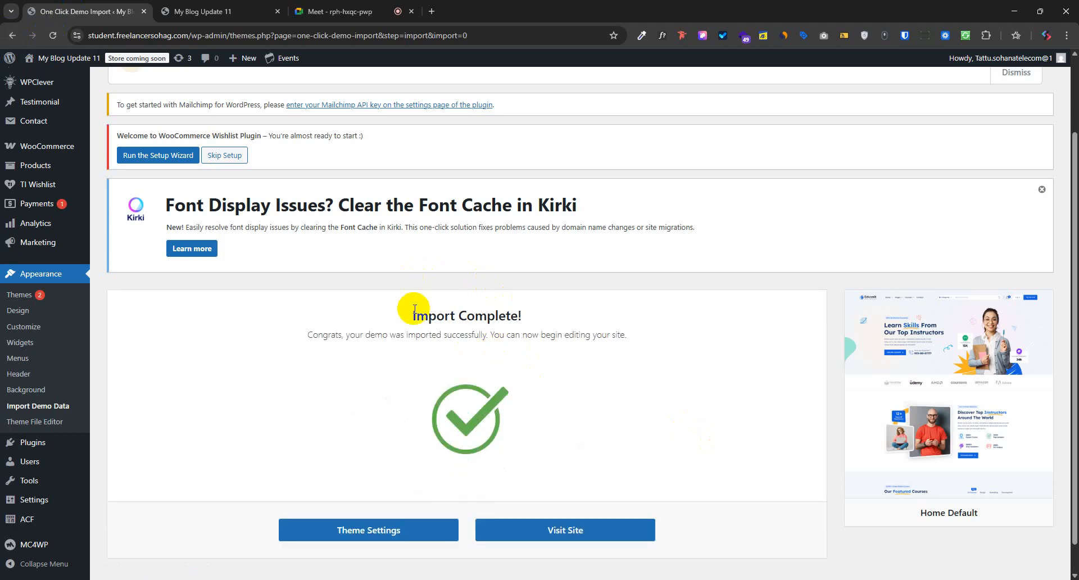
Visit the site from the import result, then return to the One Click Demo Import page.
left_click_drag(428, 316, 475, 317)
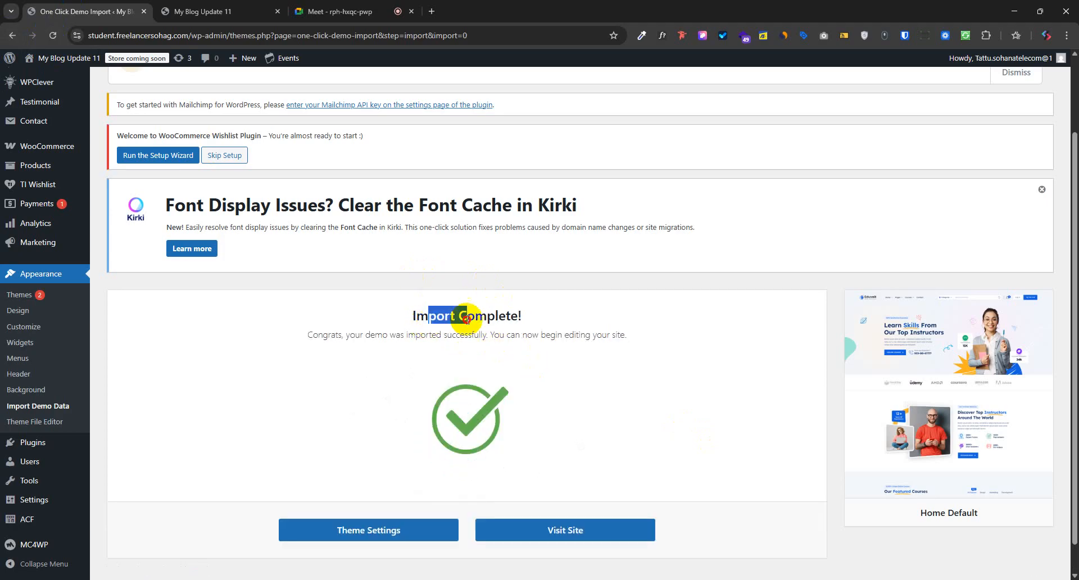
left_click(573, 538)
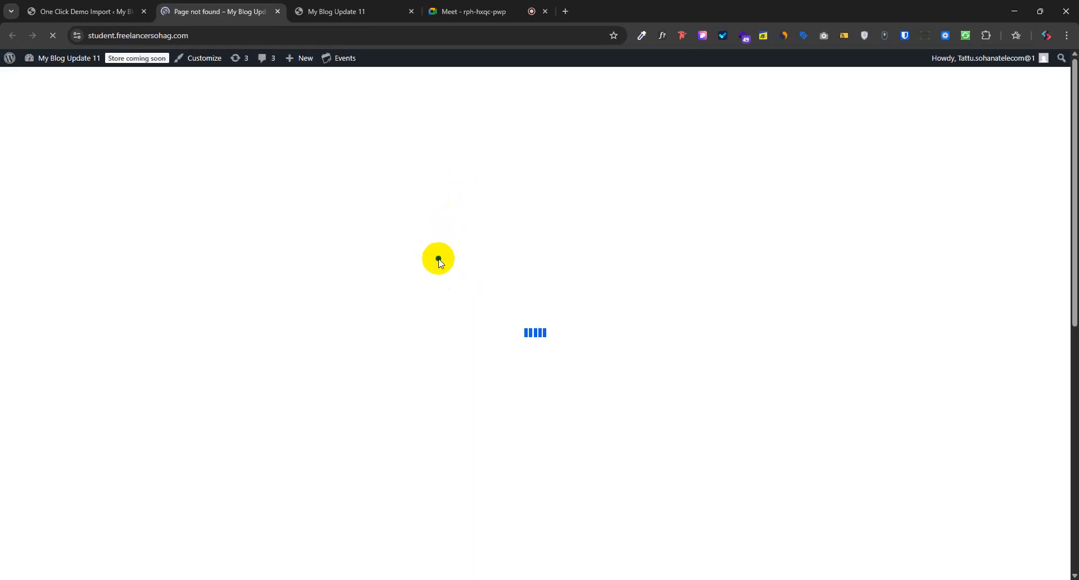
left_click(374, 5)
left_click(82, 8)
Check the list of all pages for content added by the demo import.
scroll(43, 281, "up", 3)
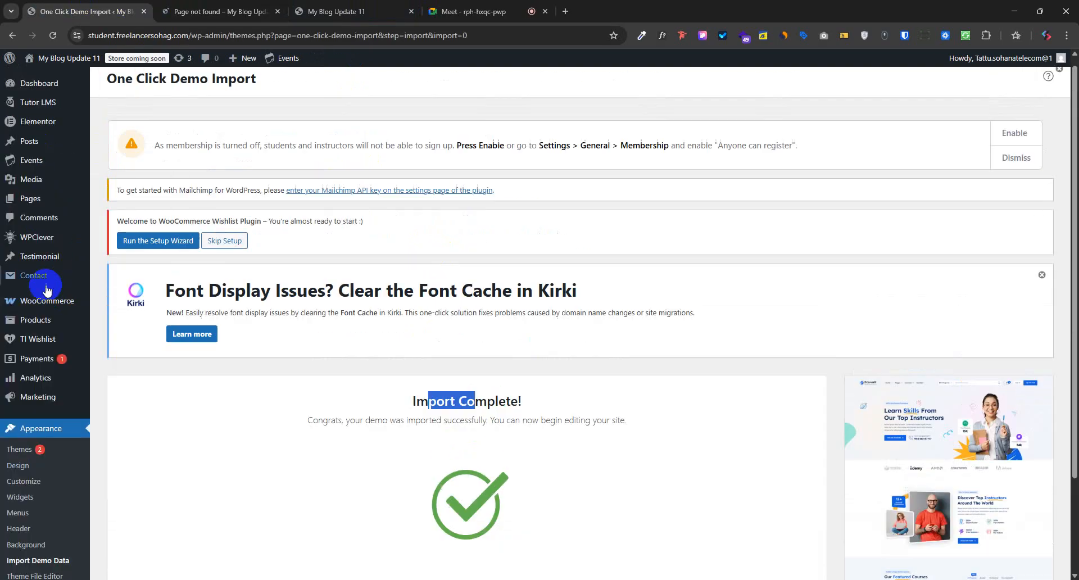
mouse_move(56, 202)
left_click(119, 201)
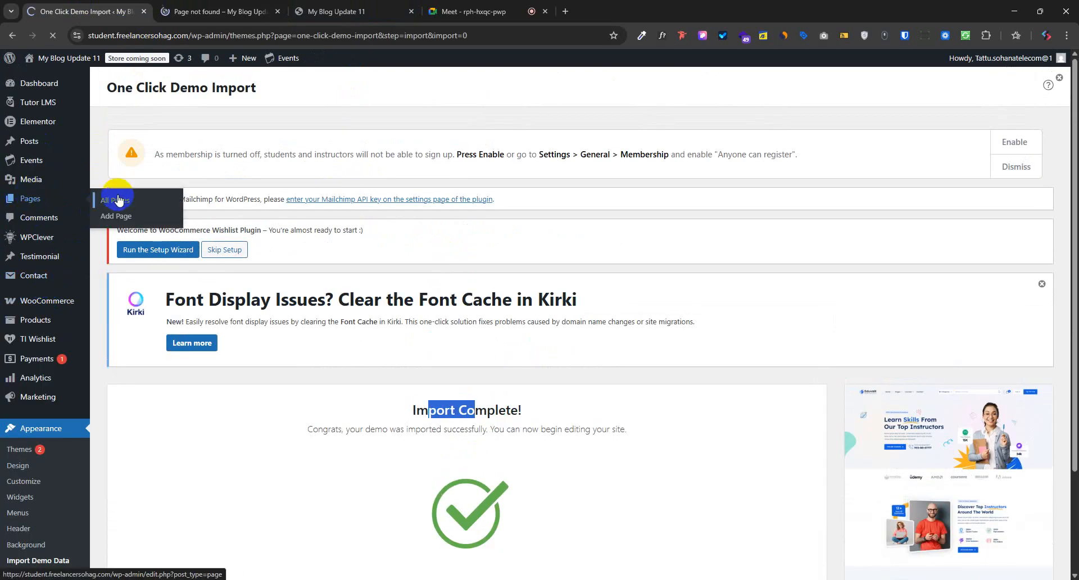
scroll(328, 460, "down", 2)
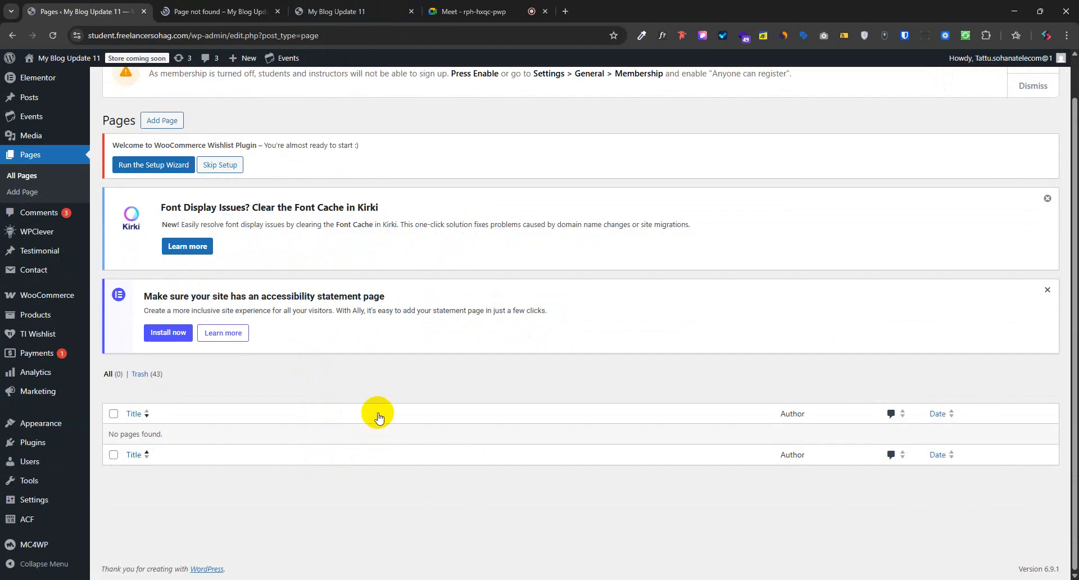
scroll(458, 469, "up", 2)
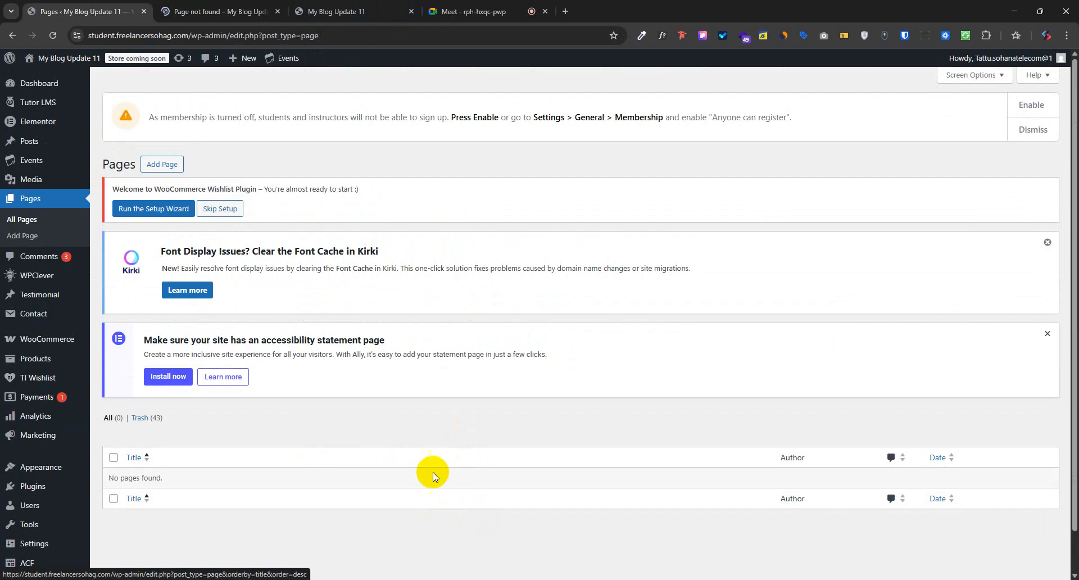
Examine the live site's front page from header to footer and reload it through the Eduvalt logo.
left_click(236, 12)
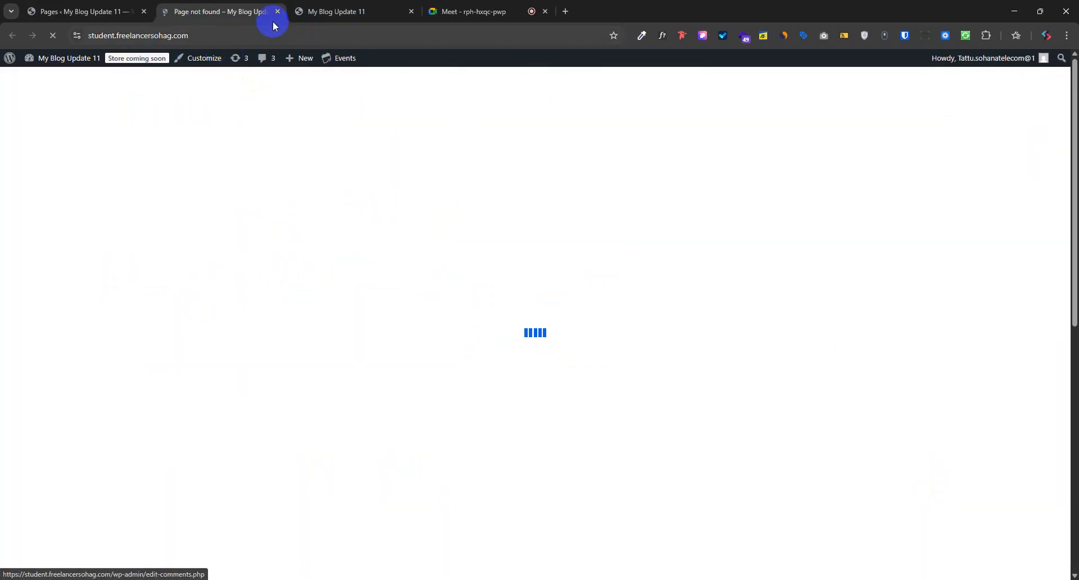
scroll(571, 380, "down", 2)
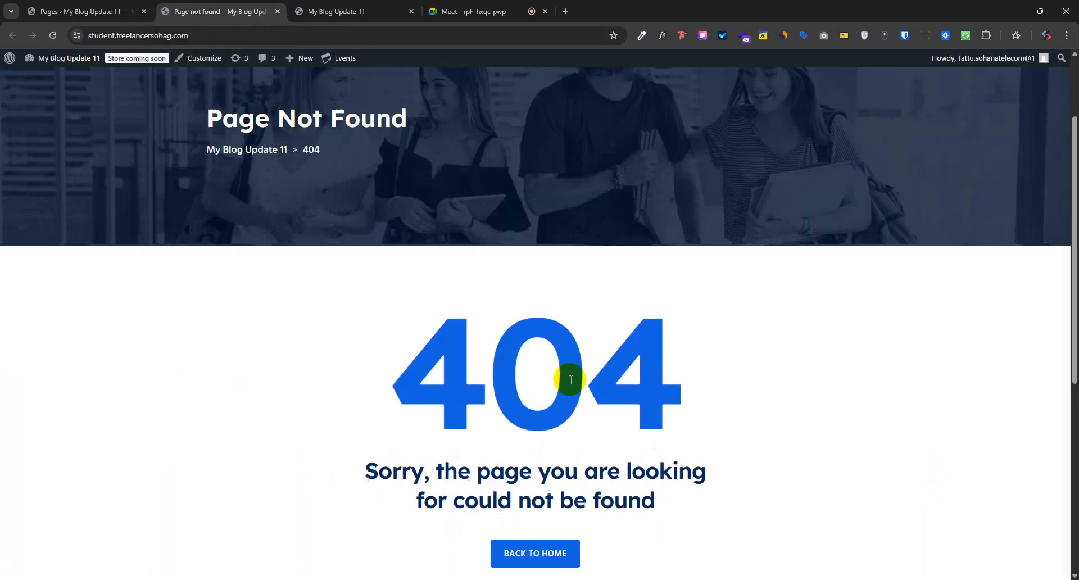
scroll(571, 380, "down", 6)
scroll(564, 441, "up", 8)
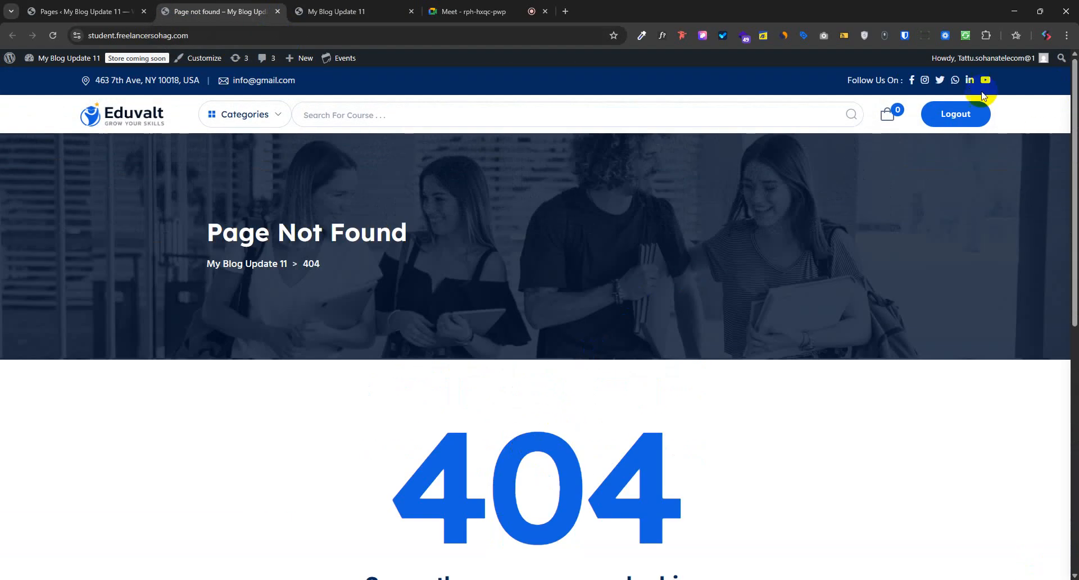
left_click(117, 124)
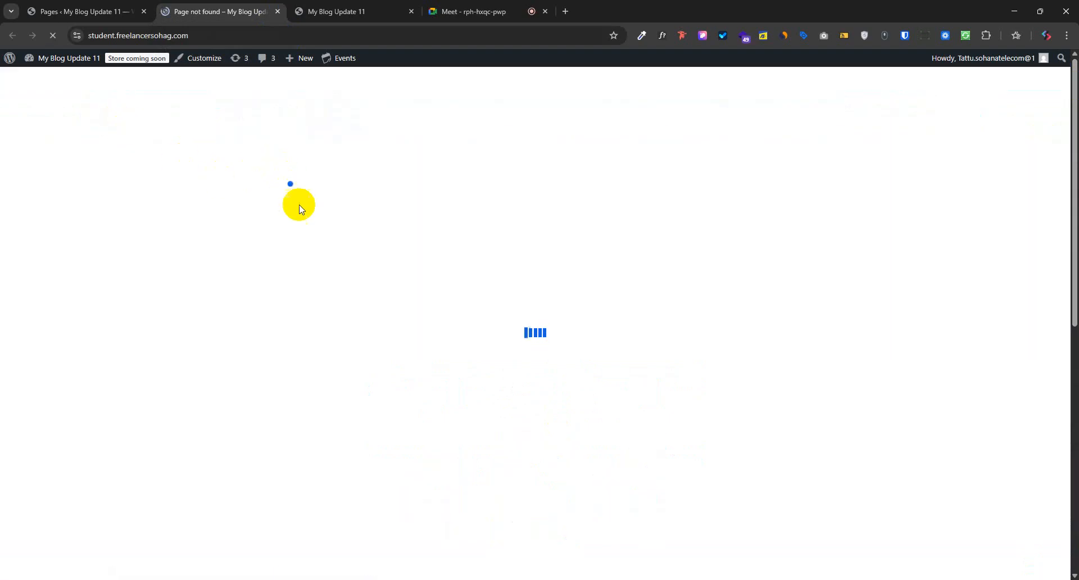
Restore every page in the first part of the pages Trash, starting with About Us, in bulk.
left_click(107, 13)
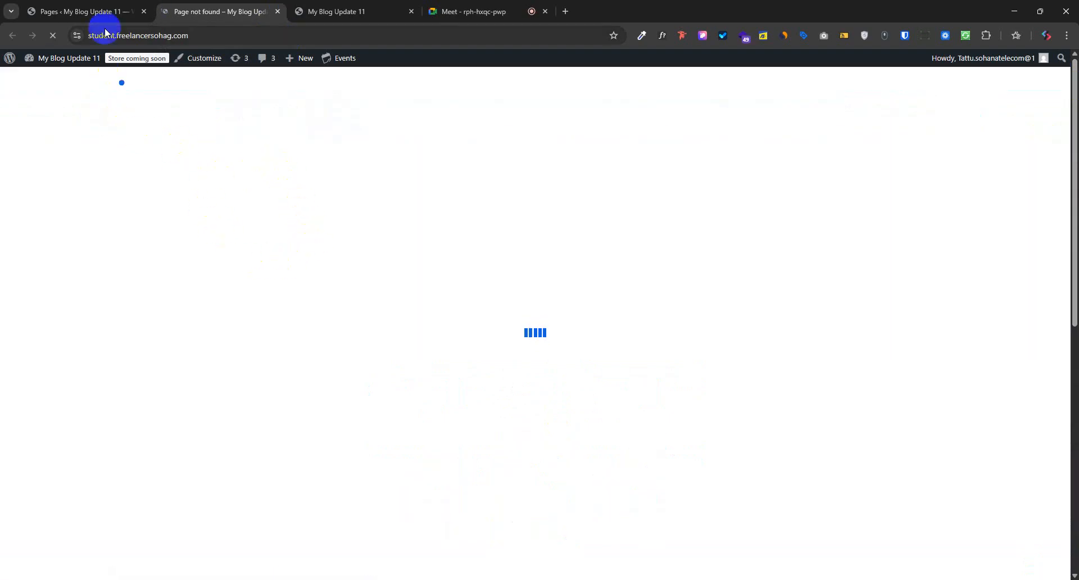
scroll(338, 394, "down", 1)
left_click(156, 374)
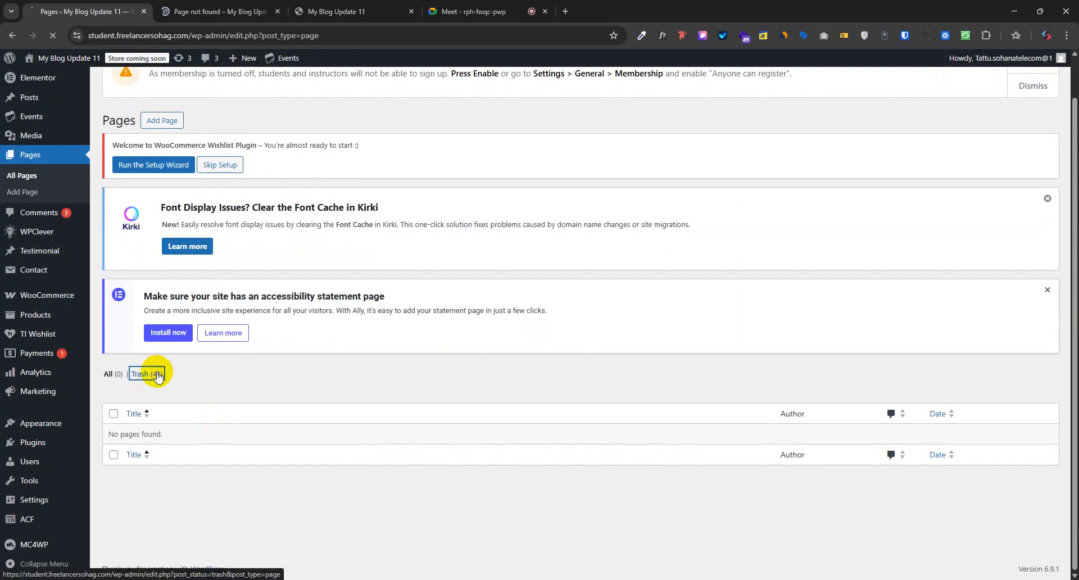
scroll(260, 435, "down", 4)
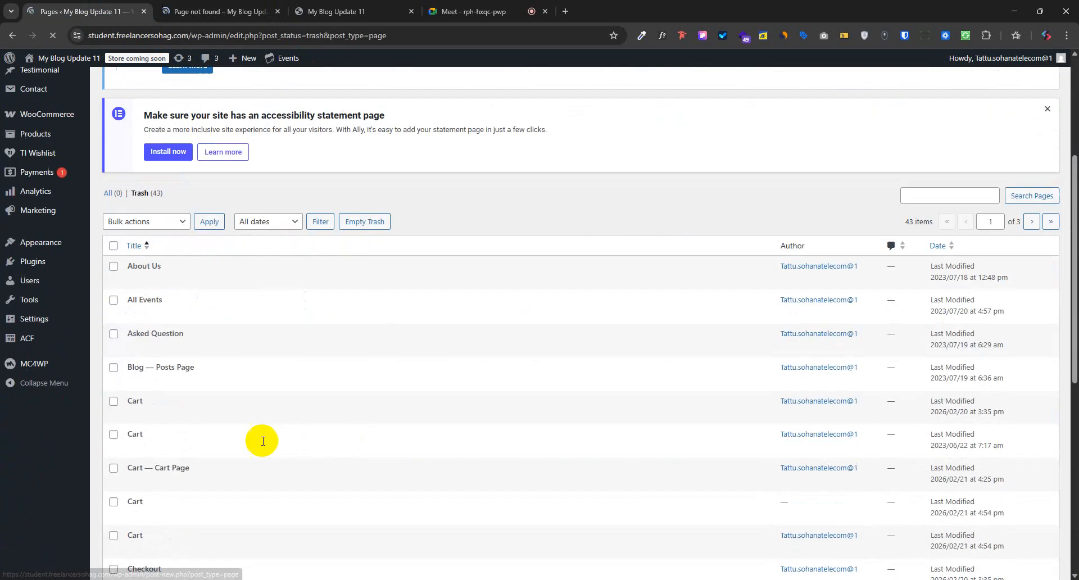
left_click(113, 246)
left_click(138, 222)
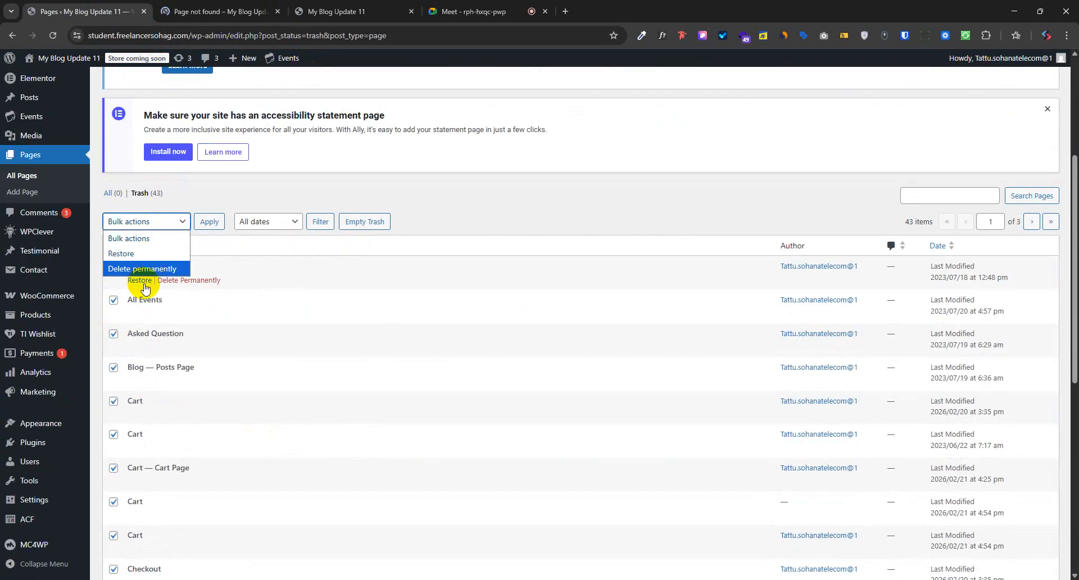
left_click(147, 248)
left_click(209, 224)
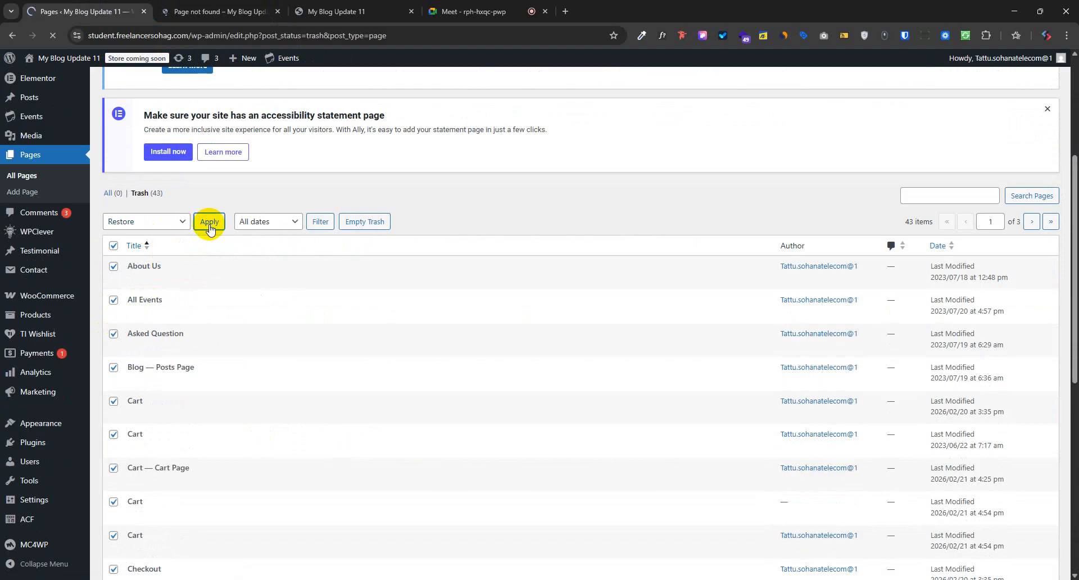
Restore every page in the next part of the pages Trash, starting with Home One, in bulk.
scroll(253, 354, "down", 4)
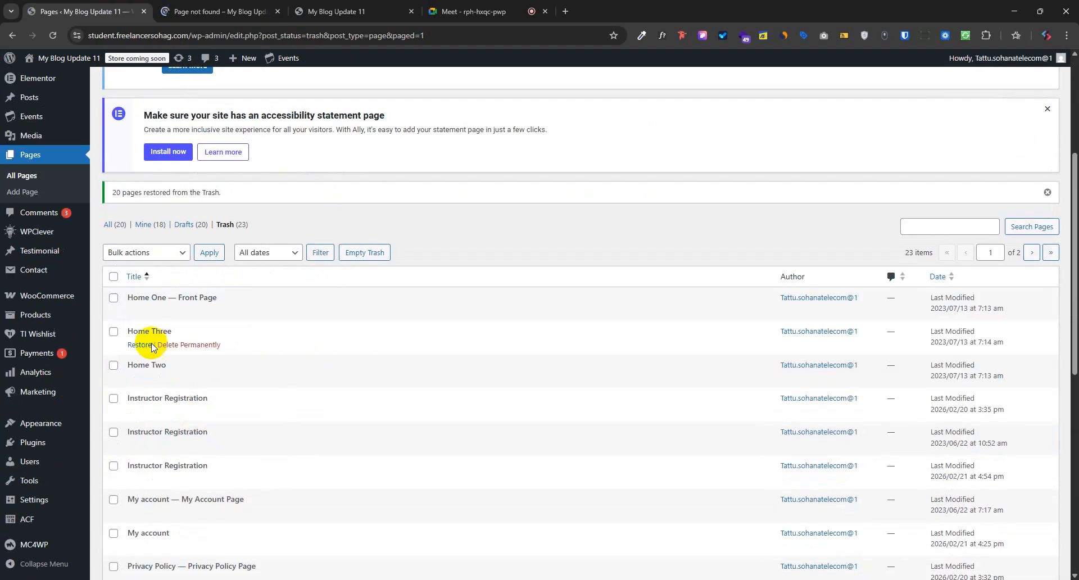
left_click(113, 276)
left_click(149, 252)
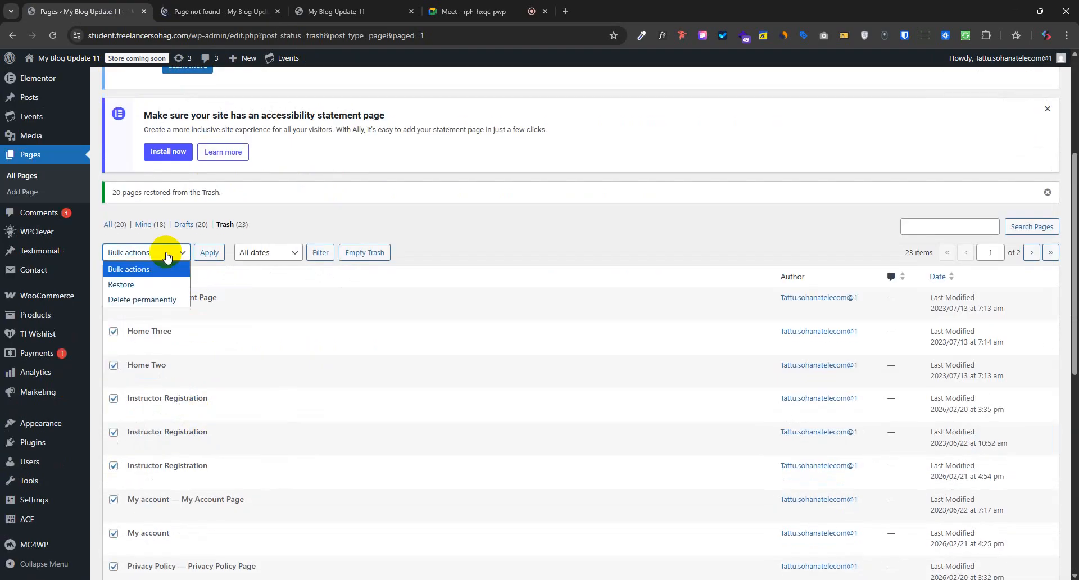
left_click(149, 287)
left_click(209, 254)
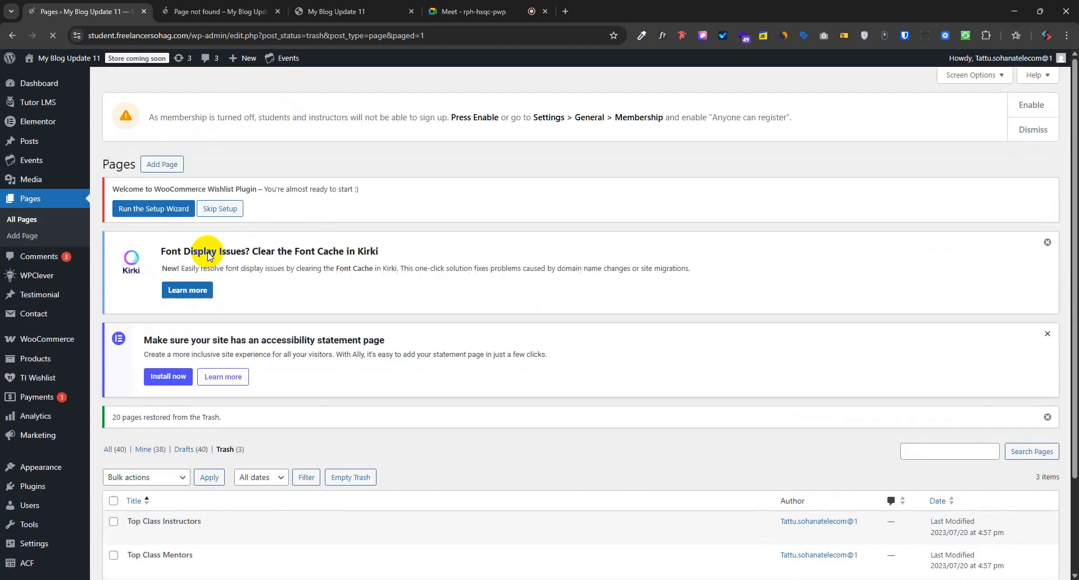
Restore the remaining trashed pages, Top Class Instructors, Top Class Mentors and Wishlist, in bulk.
scroll(225, 405, "down", 2)
left_click(129, 361)
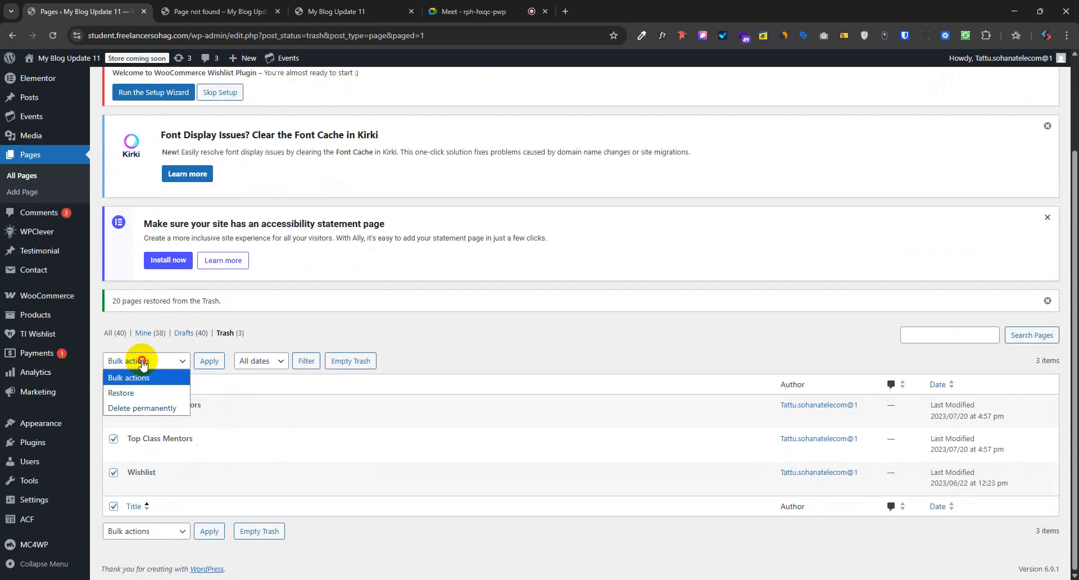
left_click(124, 394)
left_click(205, 362)
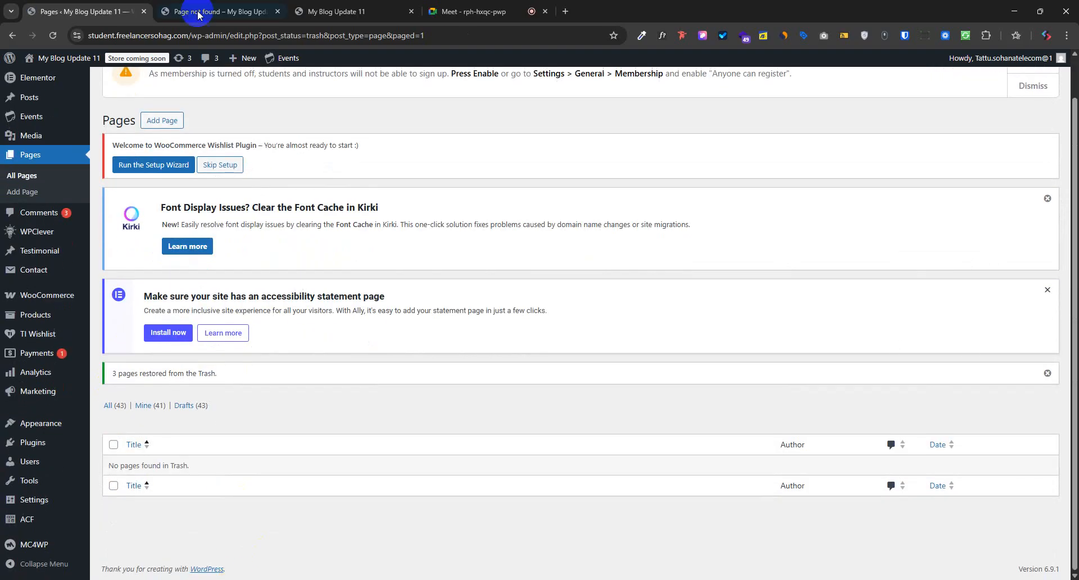
Load the site's front page in the second tab and open its Customizer in a new tab.
left_click(219, 11)
left_click(68, 58)
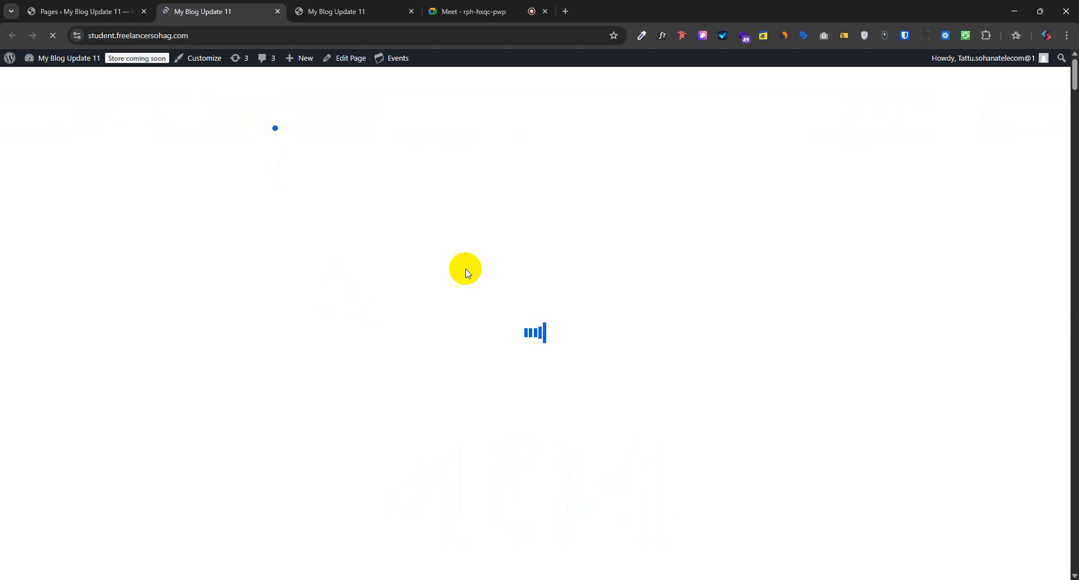
right_click(194, 59)
left_click(217, 75)
left_click(348, 10)
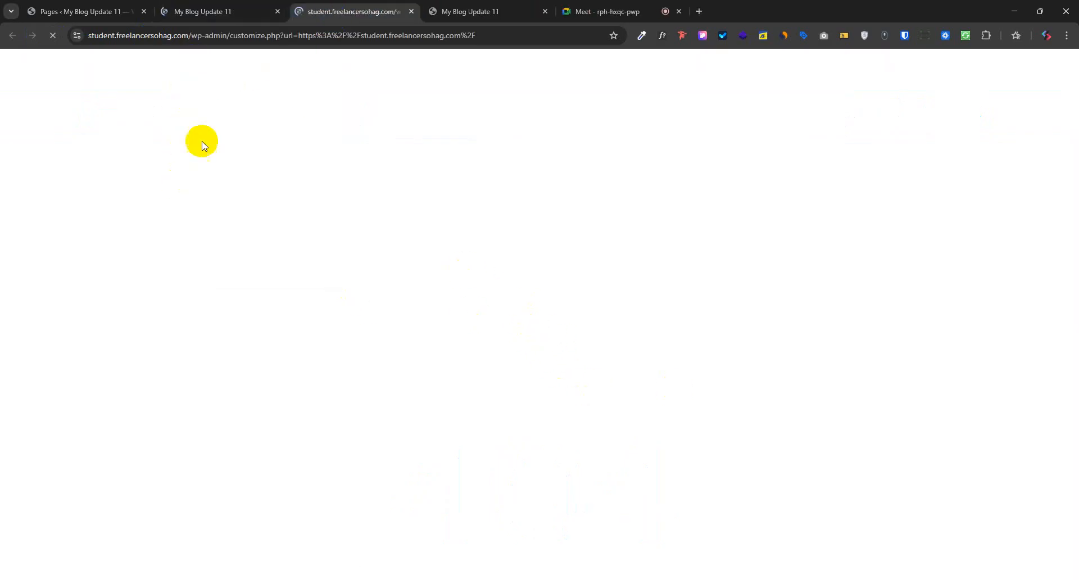
left_click(190, 8)
left_click(66, 10)
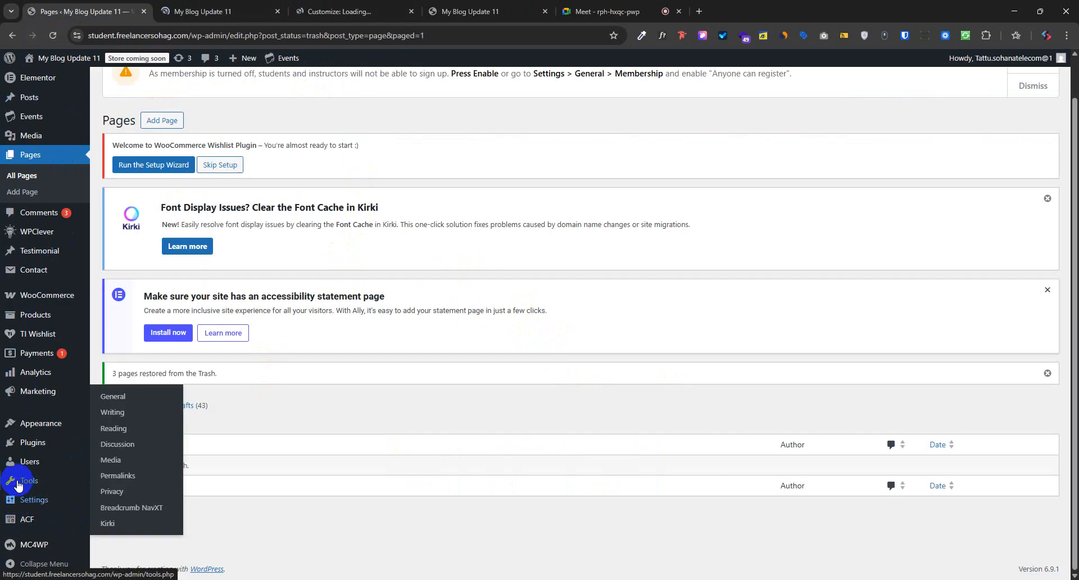
mouse_move(3, 396)
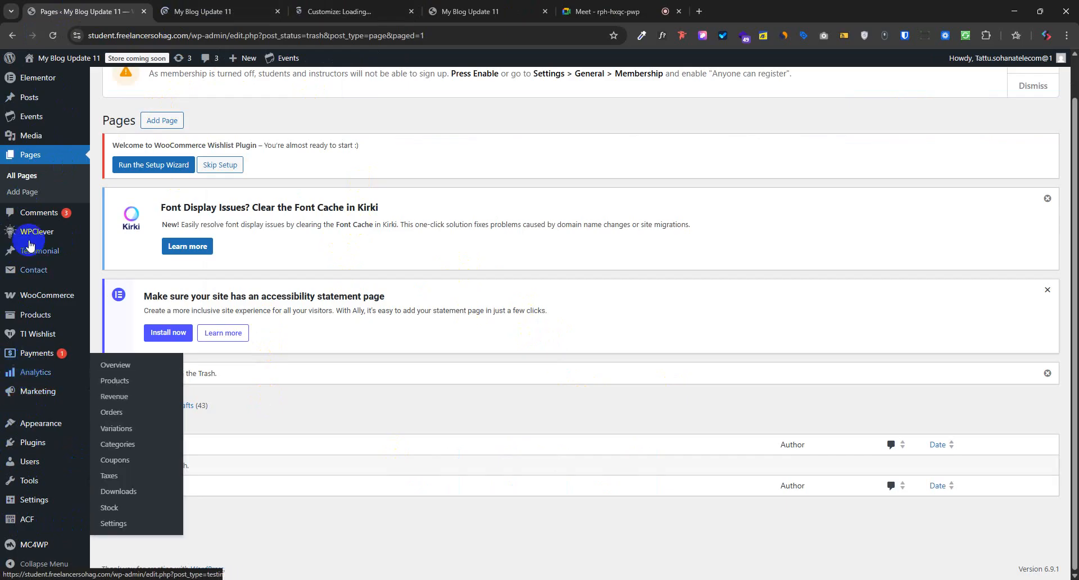
left_click(337, 12)
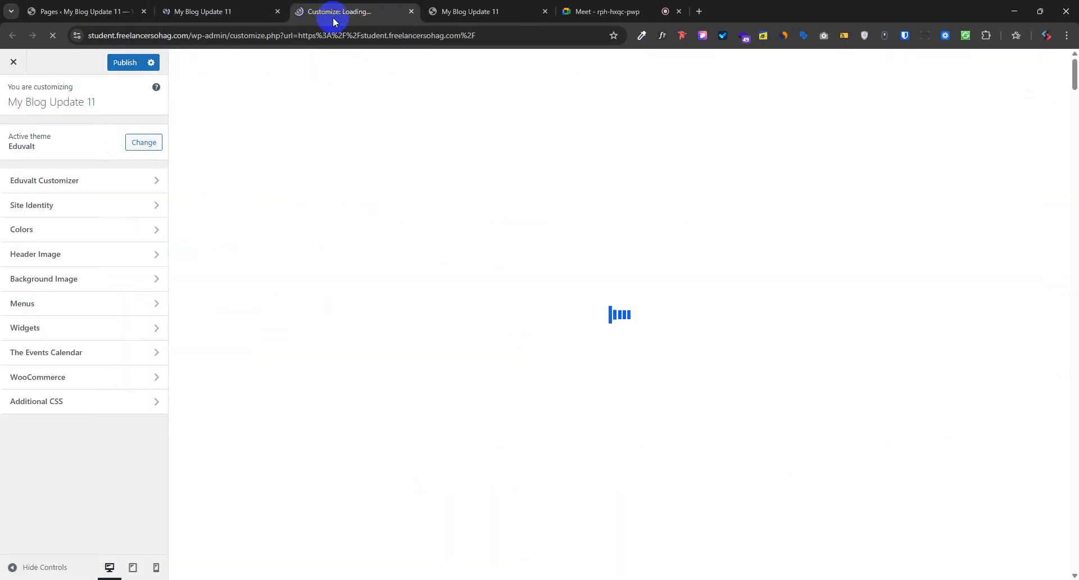
left_click(107, 12)
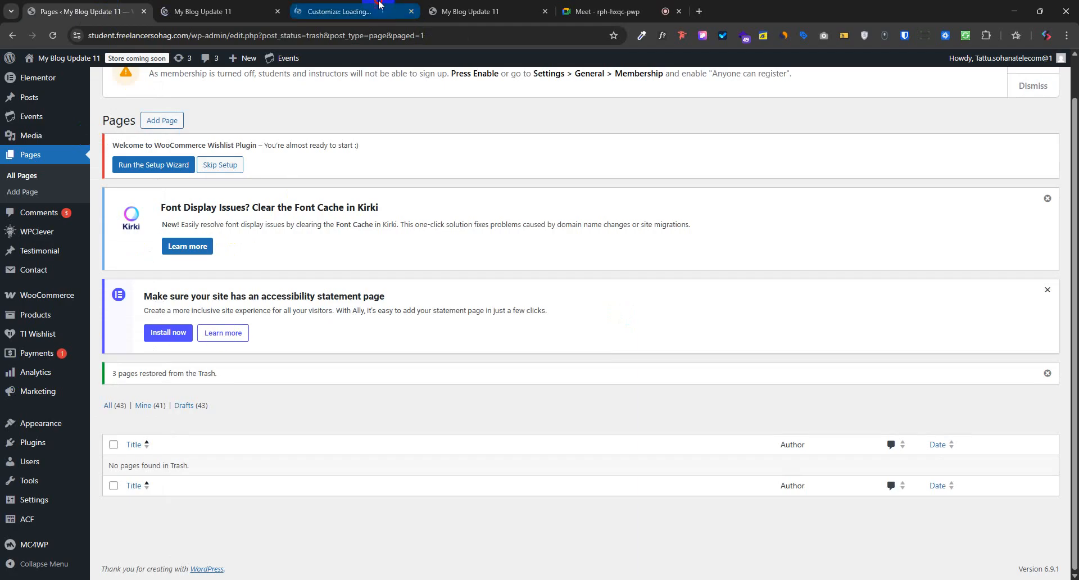
Look through the Eduvalt Customizer sections, including the Header Setting and Header Info Setting options.
left_click(332, 11)
left_click(23, 190)
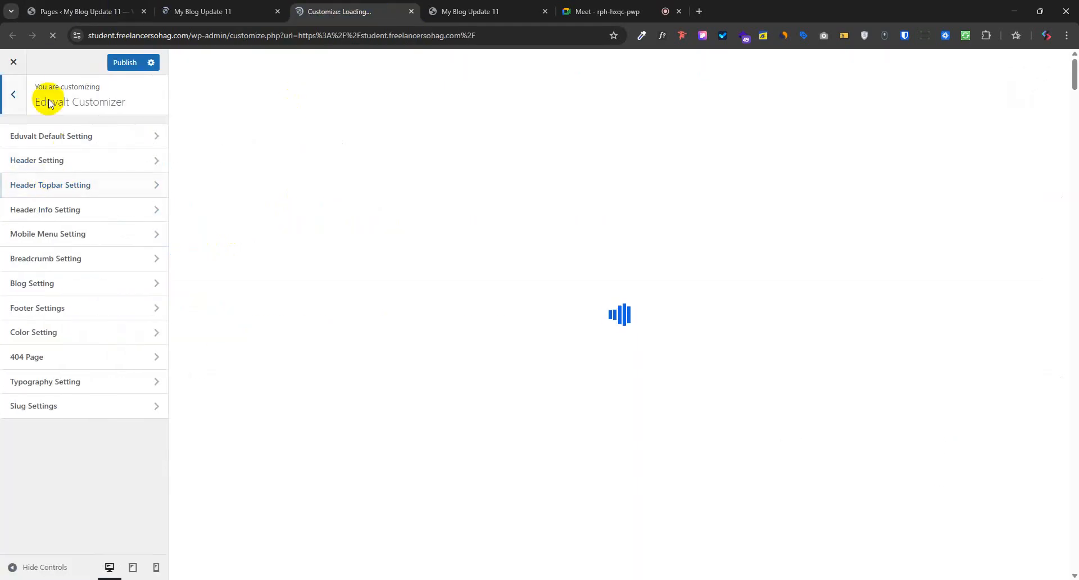
left_click(20, 93)
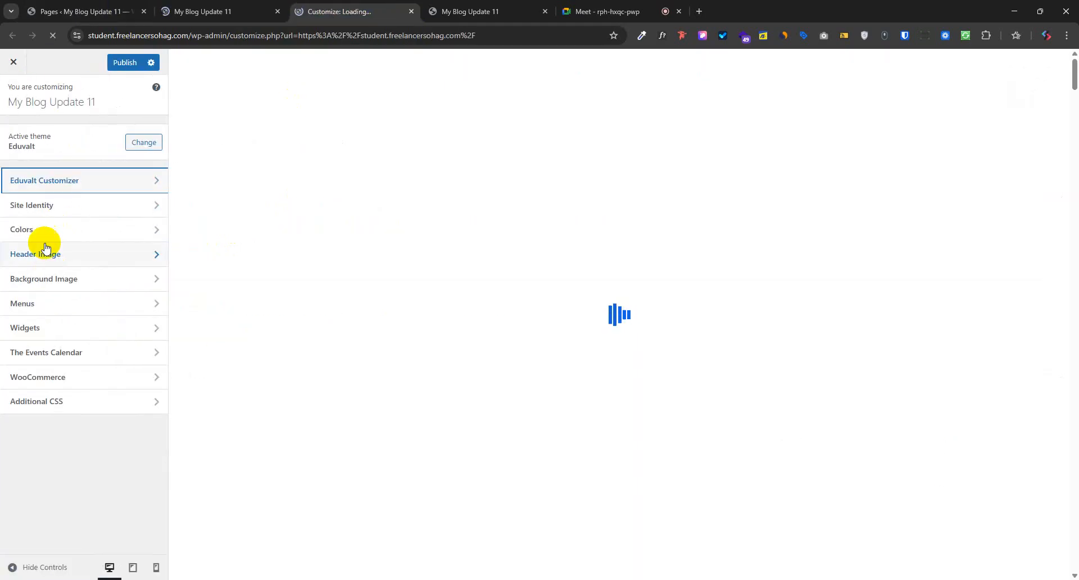
left_click(82, 187)
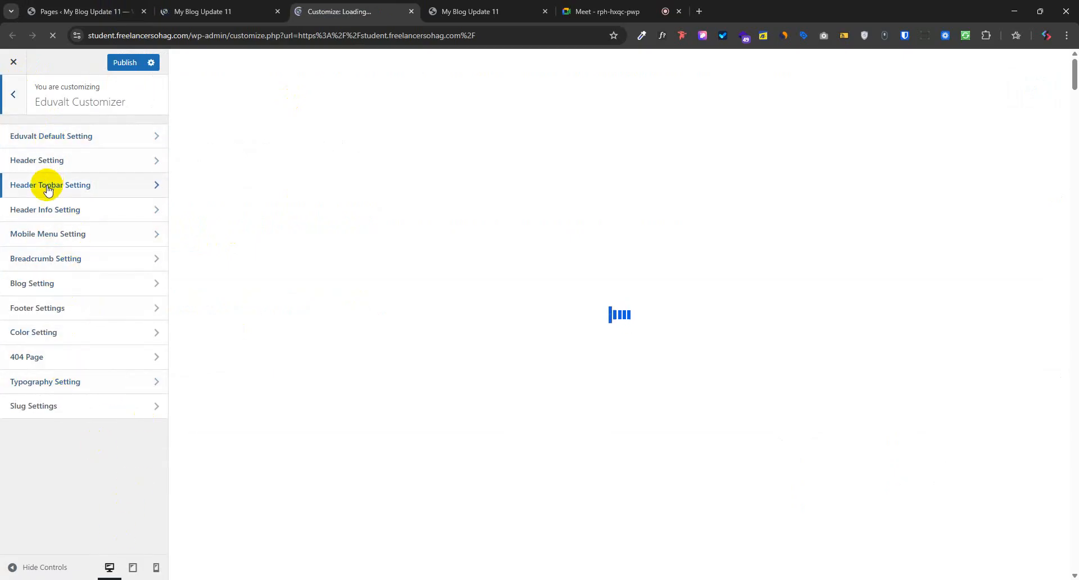
left_click(228, 11)
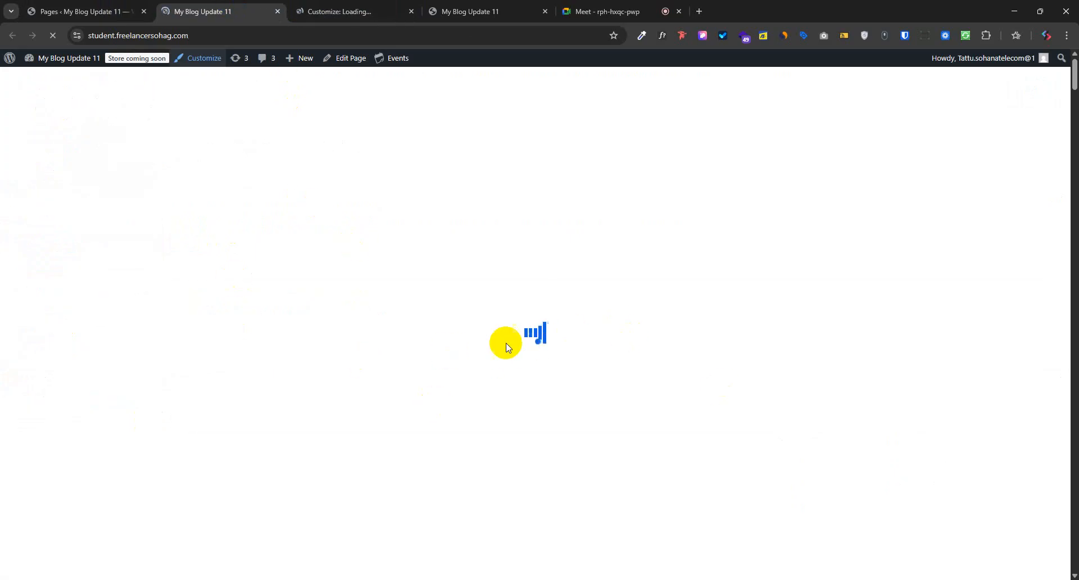
left_click(339, 11)
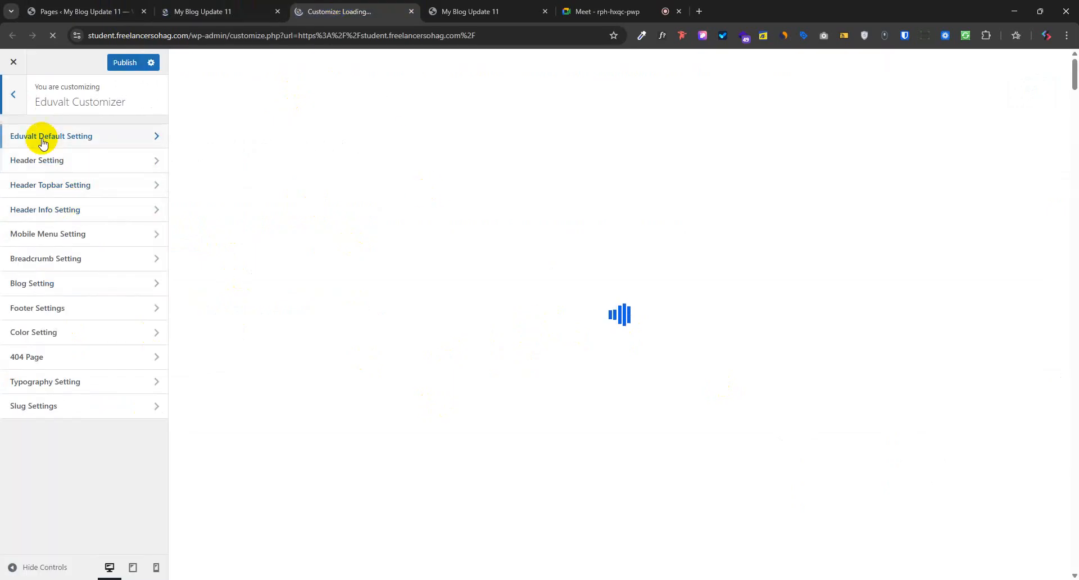
left_click(50, 161)
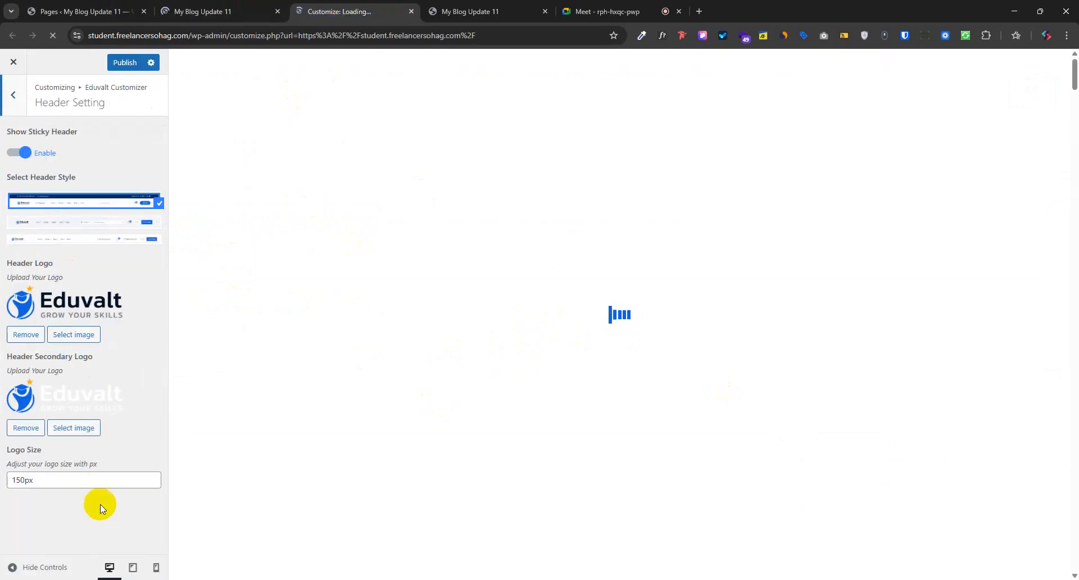
left_click(14, 95)
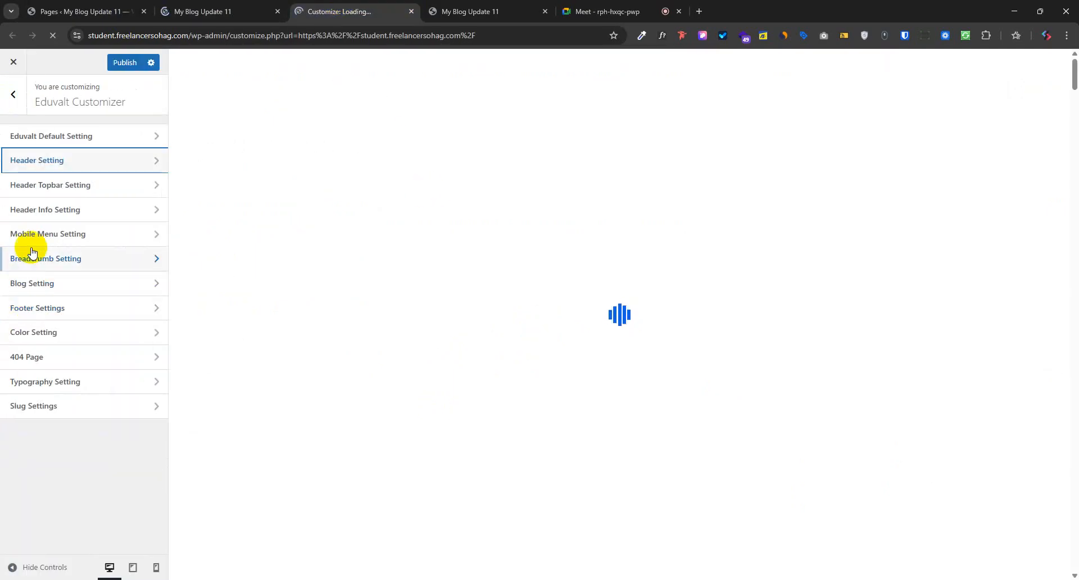
left_click(52, 210)
left_click(13, 96)
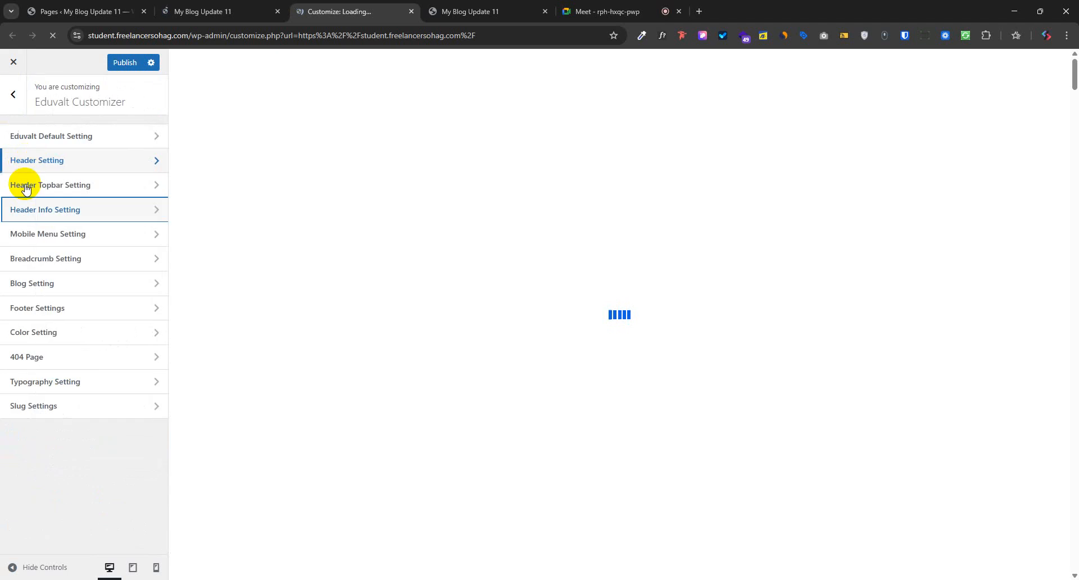
Disable the preloader in the Eduvalt Default Setting and publish the change.
left_click(41, 137)
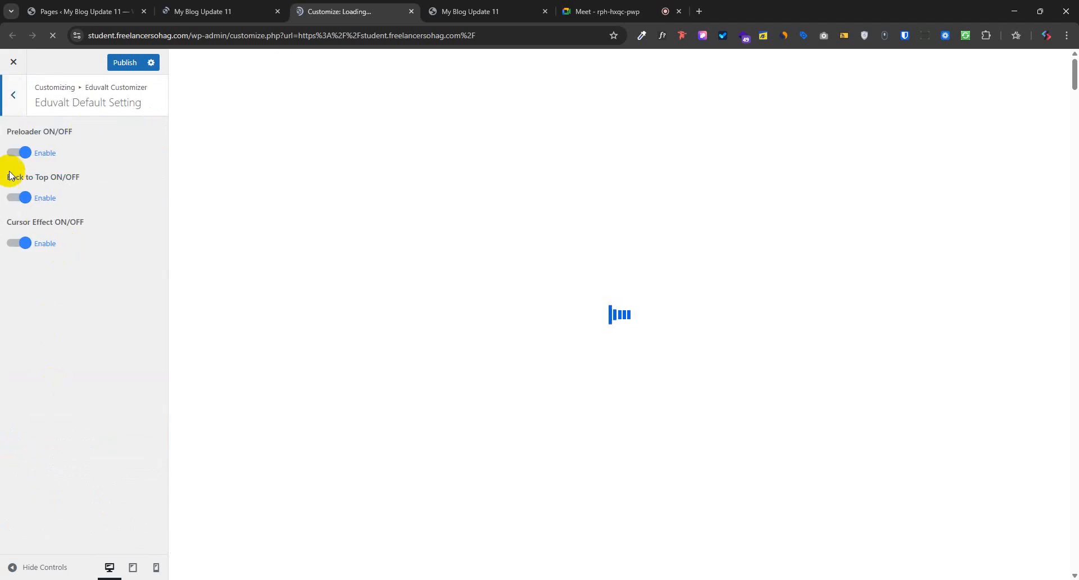
left_click_drag(6, 129, 69, 138)
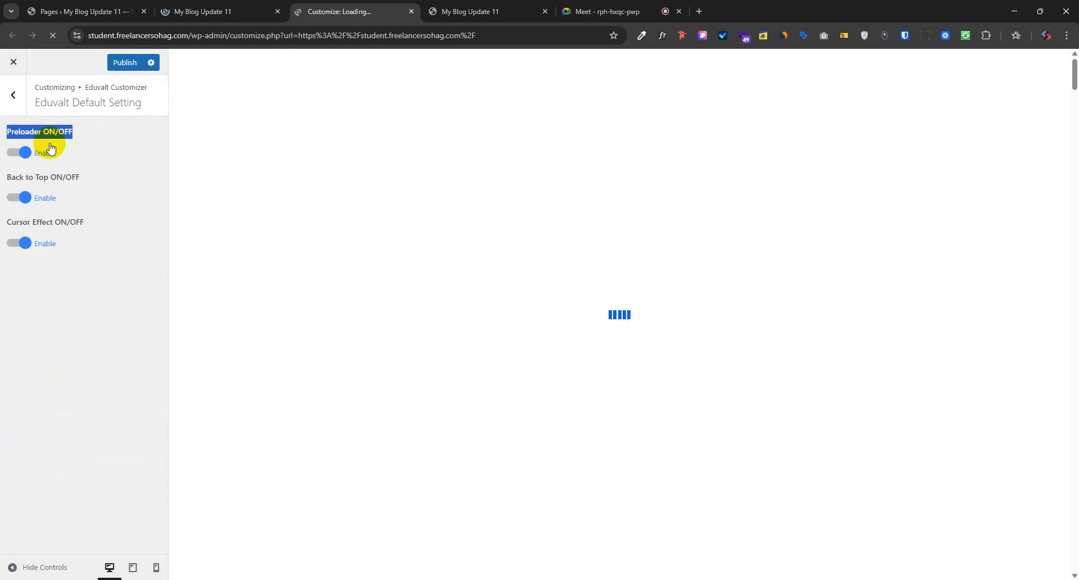
left_click(18, 153)
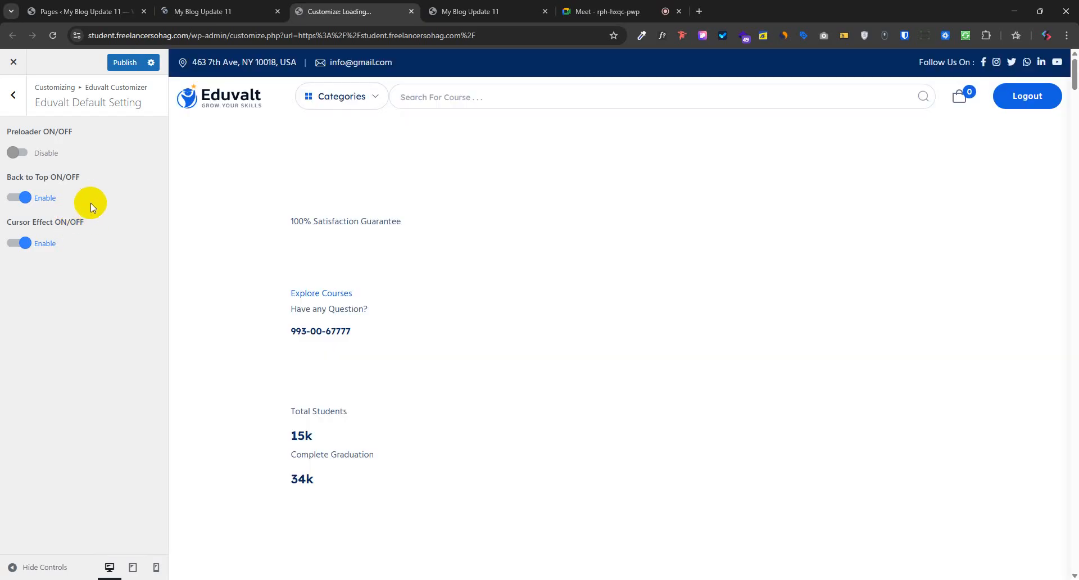
left_click(125, 62)
Examine the front page in the Customizer preview and on the live site down to the footer.
scroll(607, 423, "down", 6)
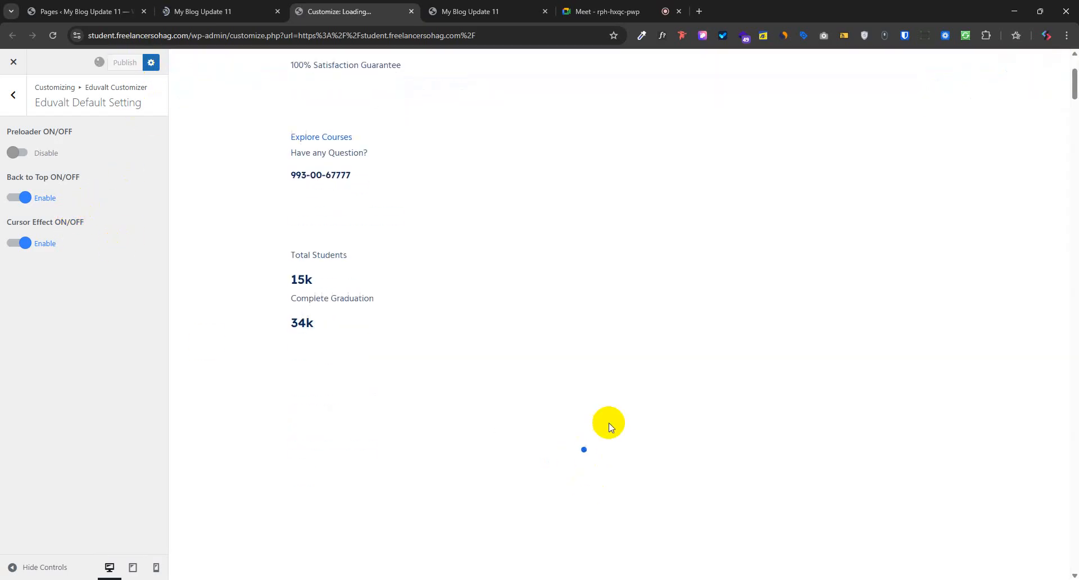
scroll(600, 412, "down", 5)
scroll(637, 469, "down", 10)
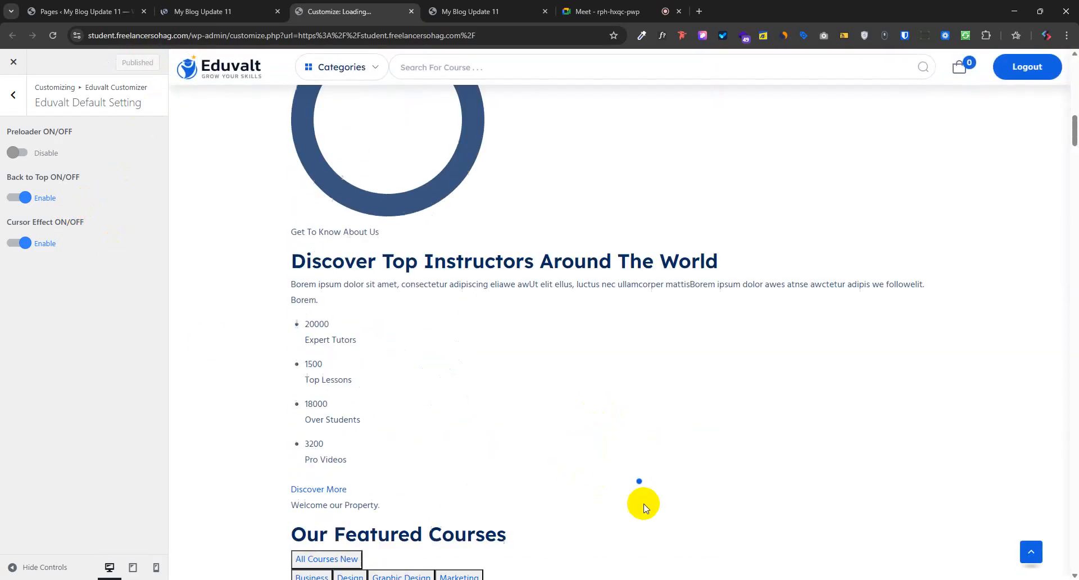
left_click(186, 12)
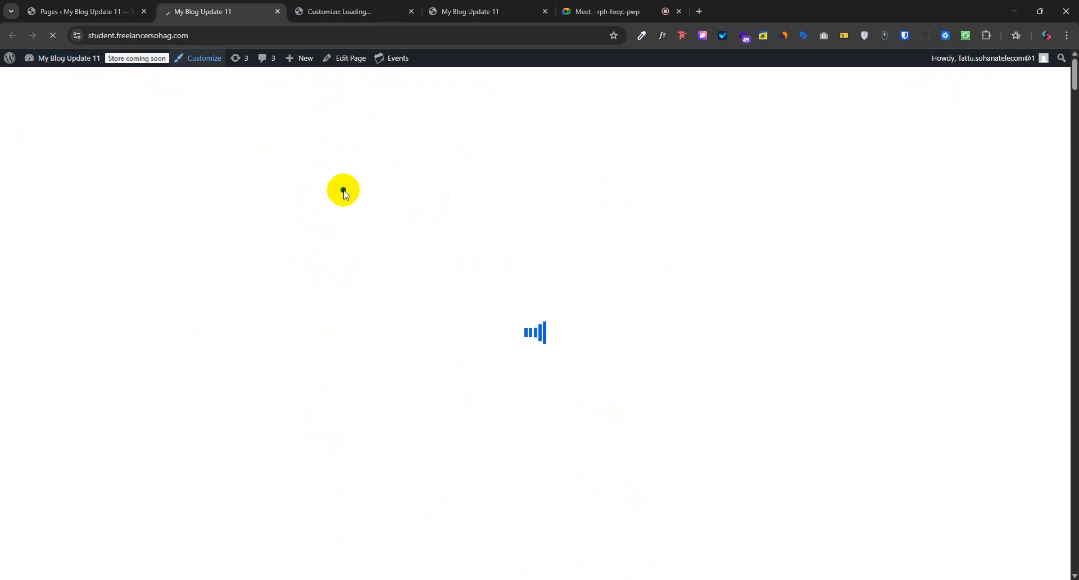
scroll(344, 194, "down", 15)
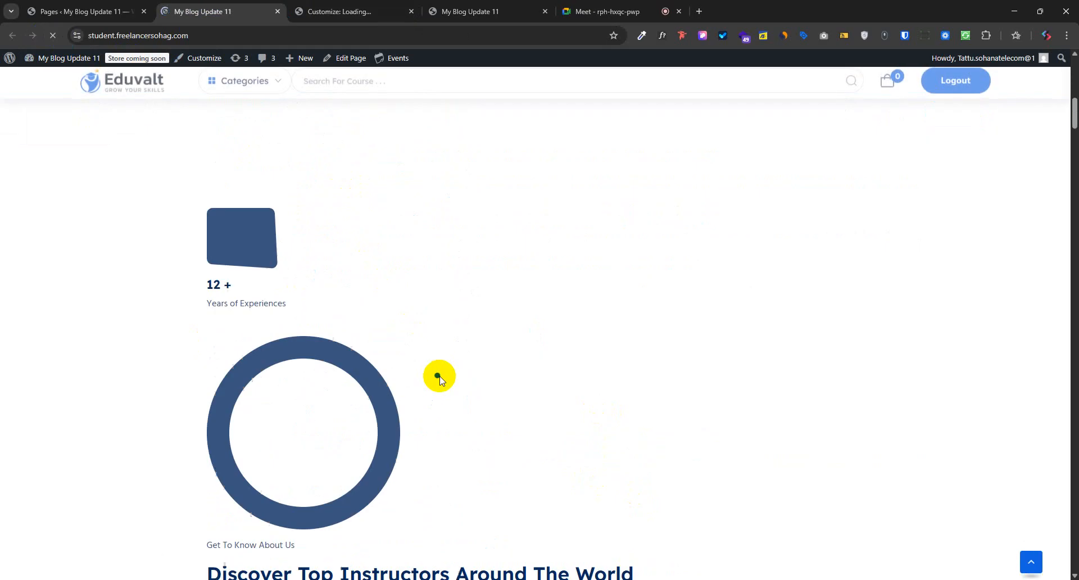
scroll(433, 368, "down", 15)
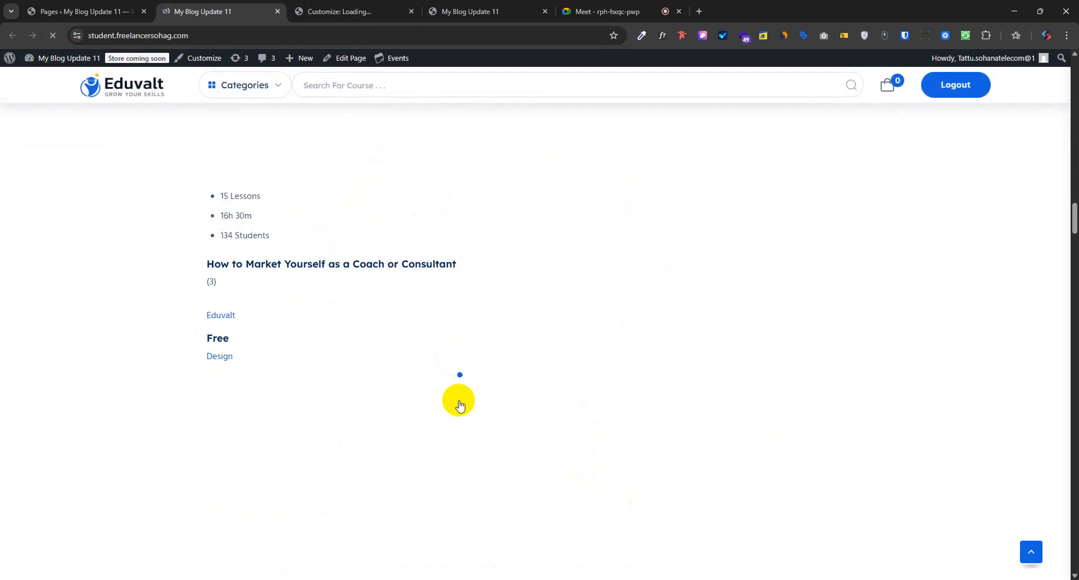
scroll(485, 386, "down", 15)
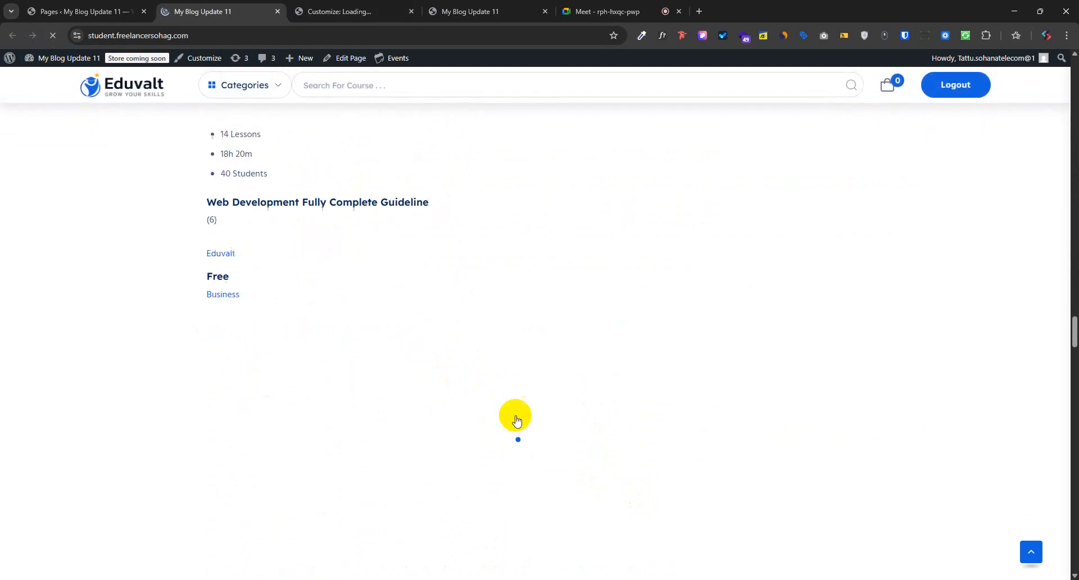
scroll(527, 432, "down", 20)
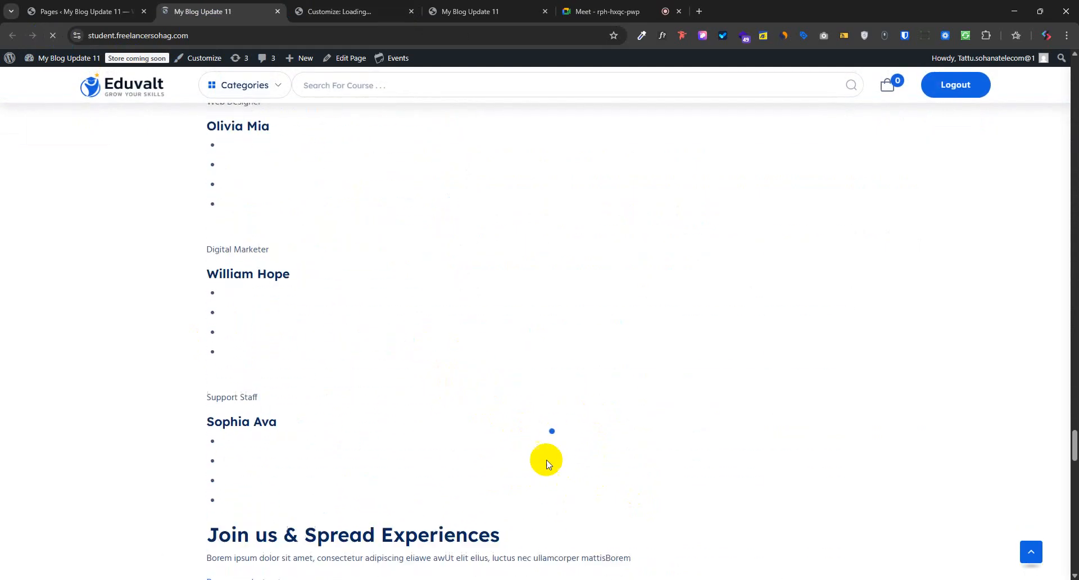
scroll(581, 414, "down", 12)
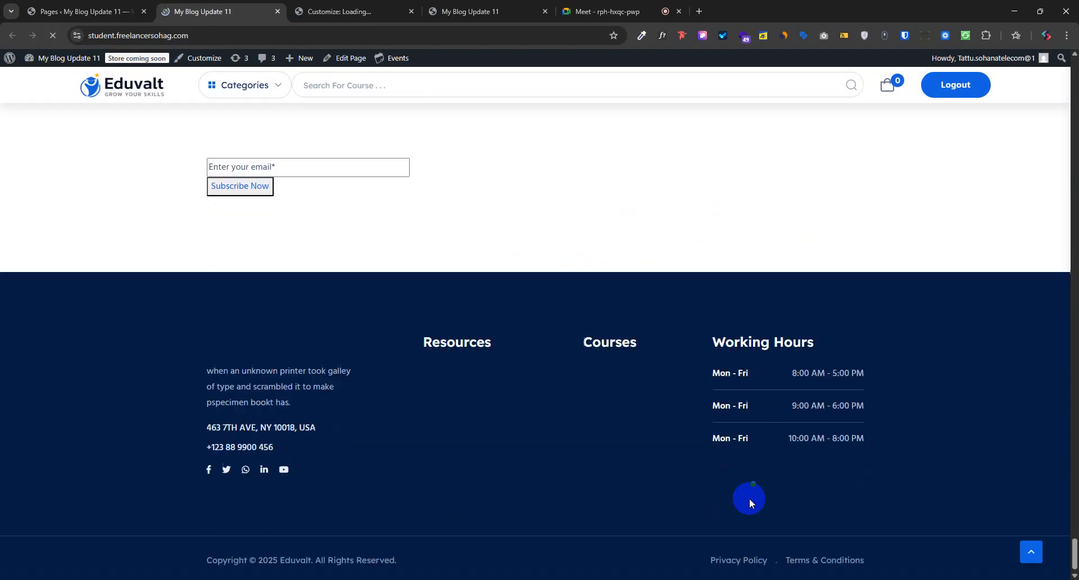
Return to the WordPress admin, search the plugin directory for "Reset" and install the WP Reset plugin.
left_click(121, 11)
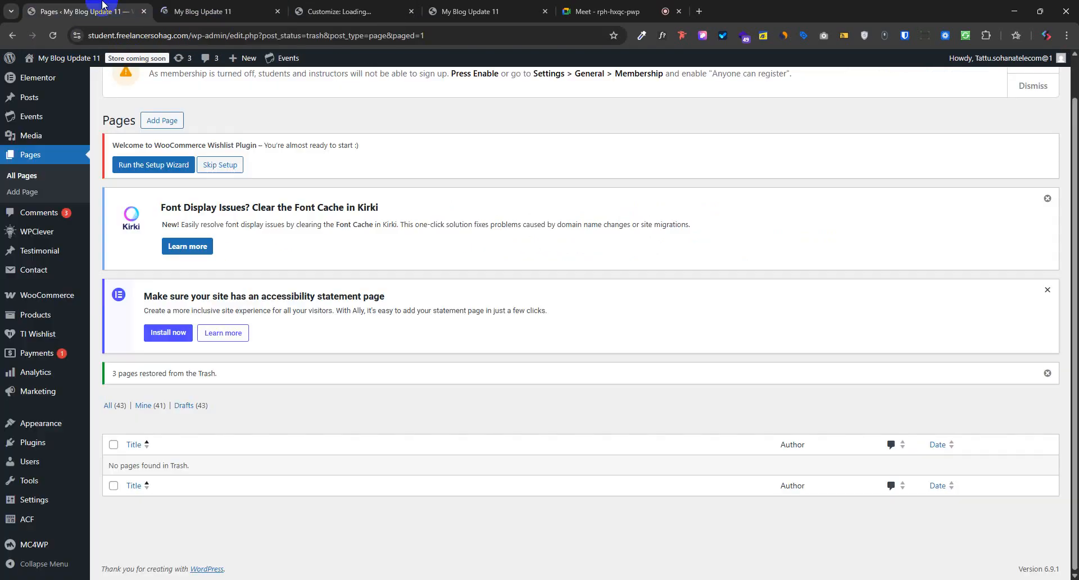
left_click(199, 11)
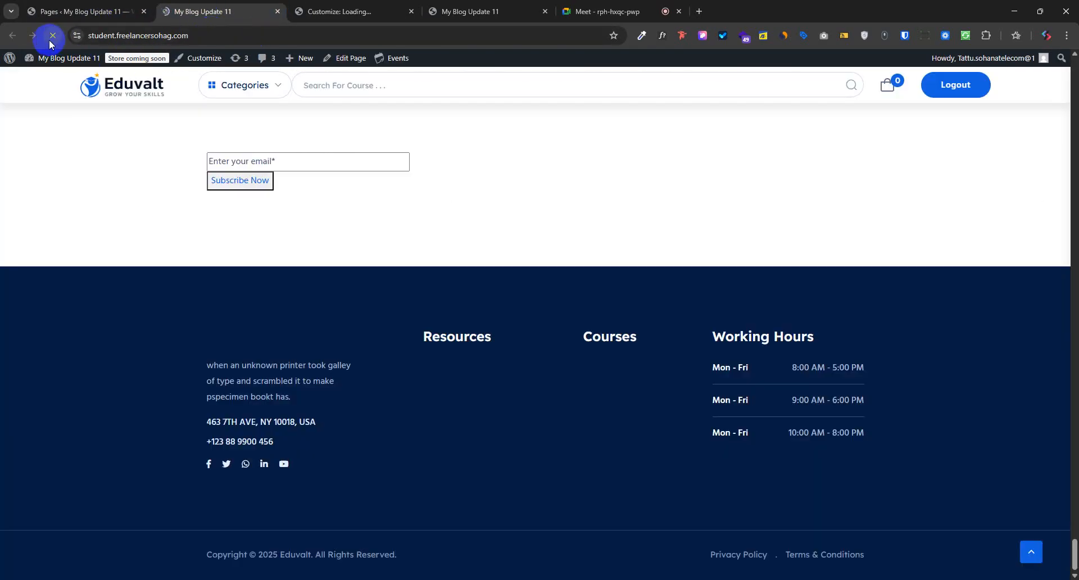
left_click(50, 13)
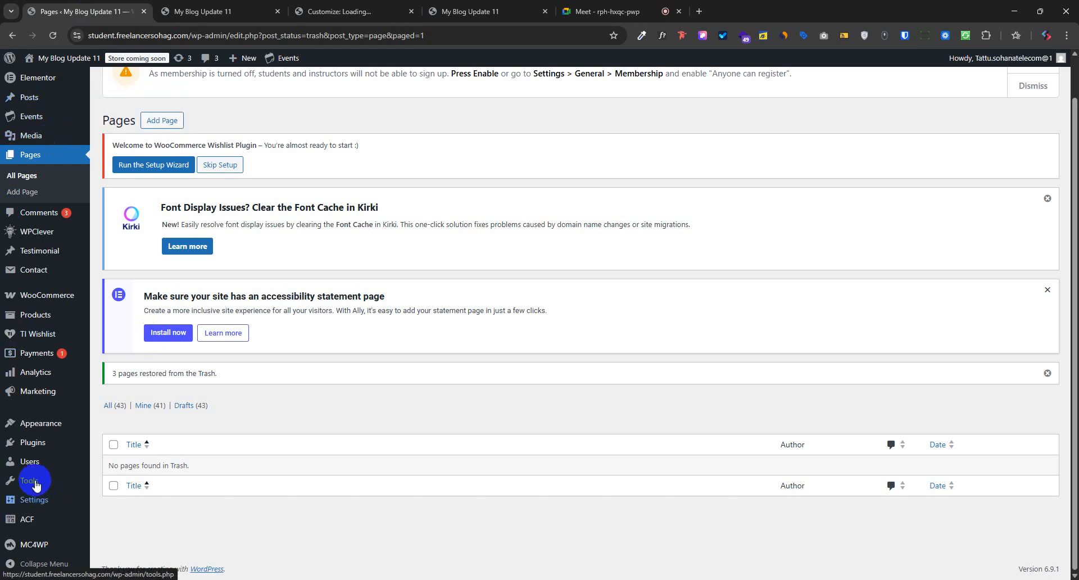
mouse_move(23, 443)
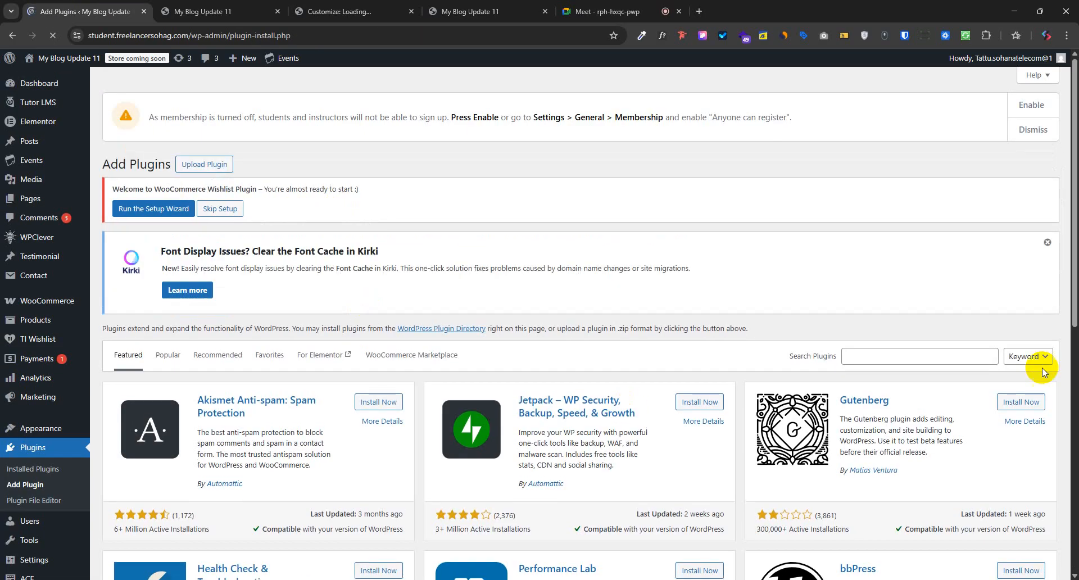
left_click(851, 355)
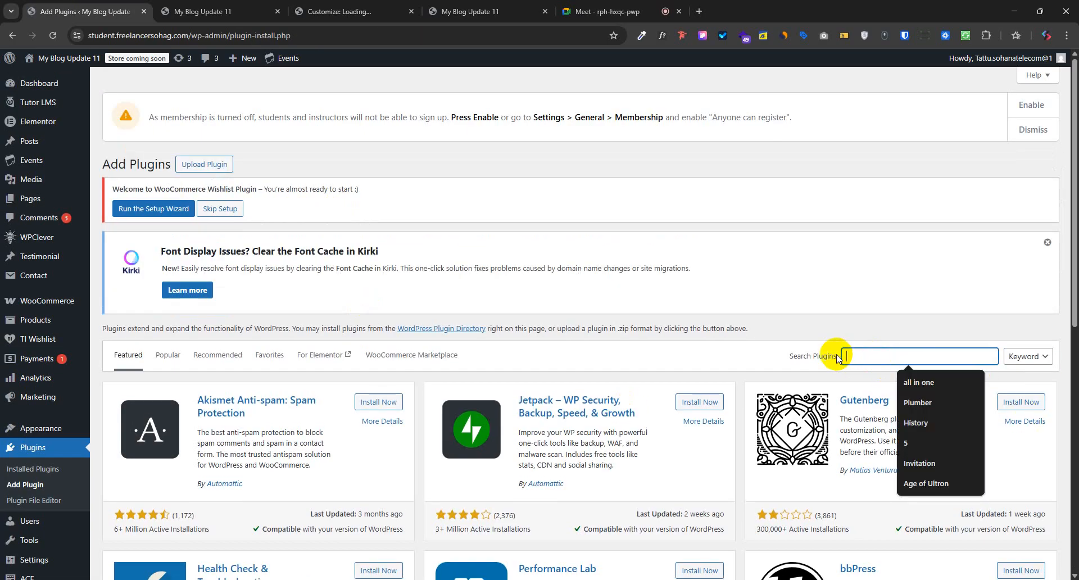
type("Reset")
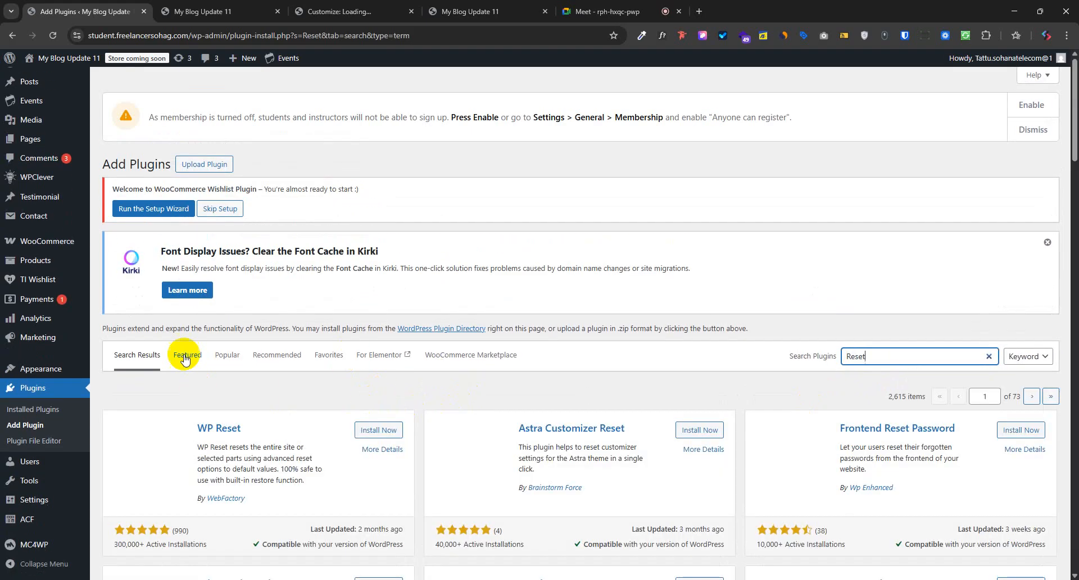
scroll(237, 386, "down", 1)
left_click(394, 375)
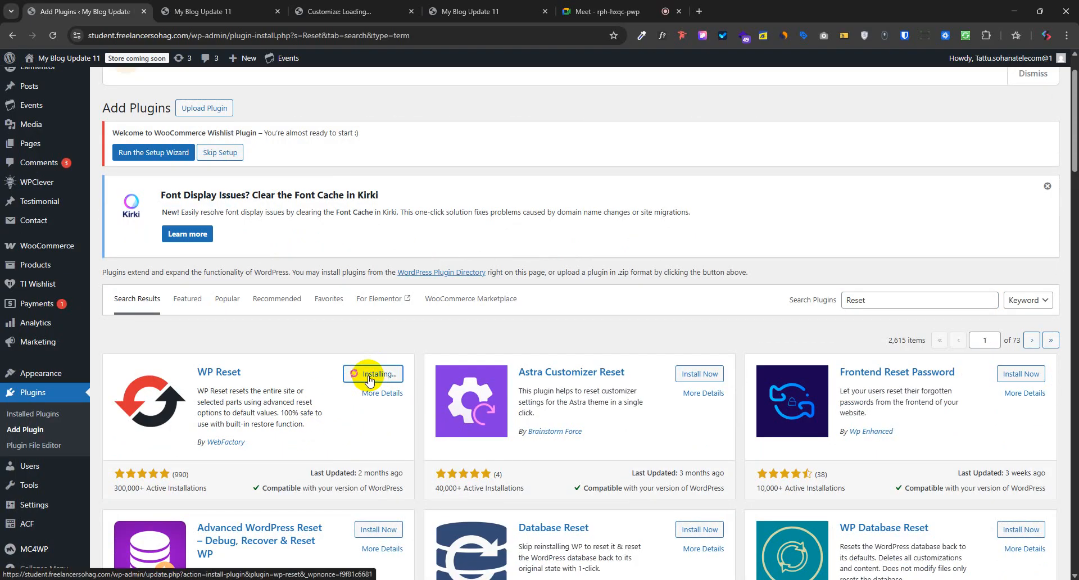
Switch to the browser window with the hosting account's cPanel and close the floating Google Meet window.
left_click(698, 13)
left_click(744, 11)
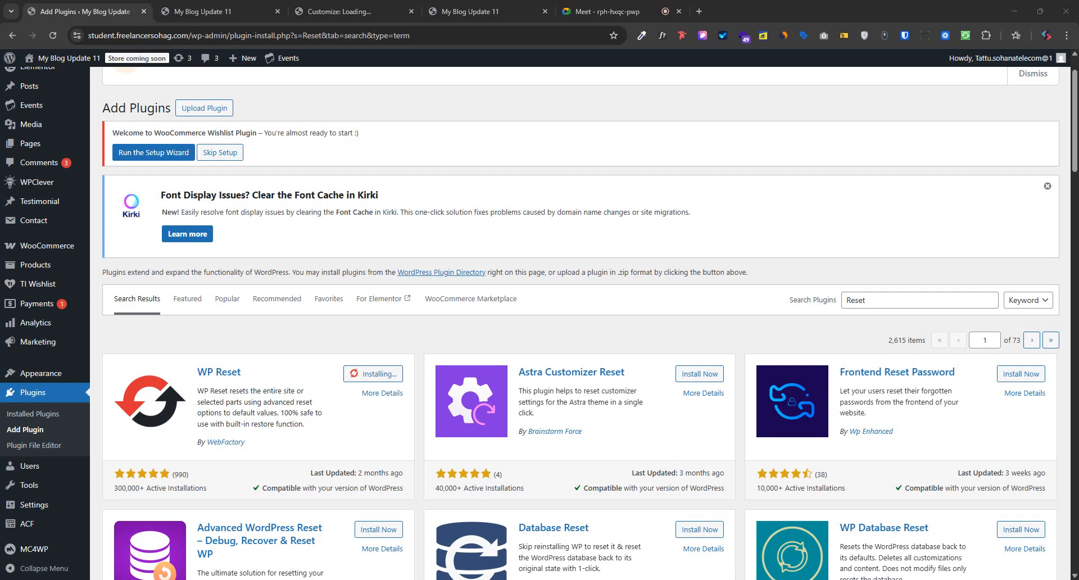
left_click_drag(498, 99, 414, 111)
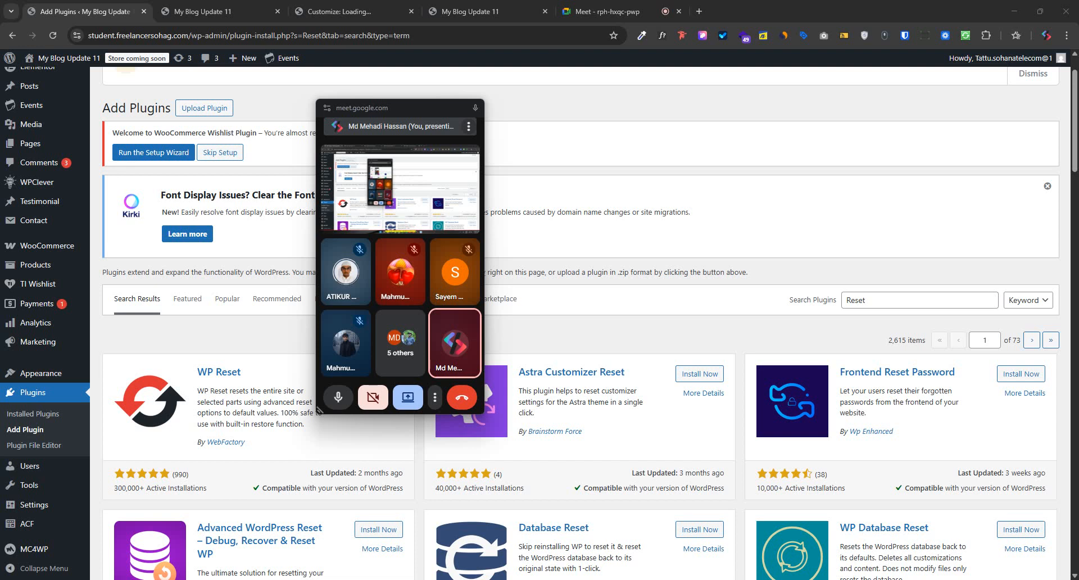
left_click_drag(1, 264, 524, 169)
left_click(995, 170)
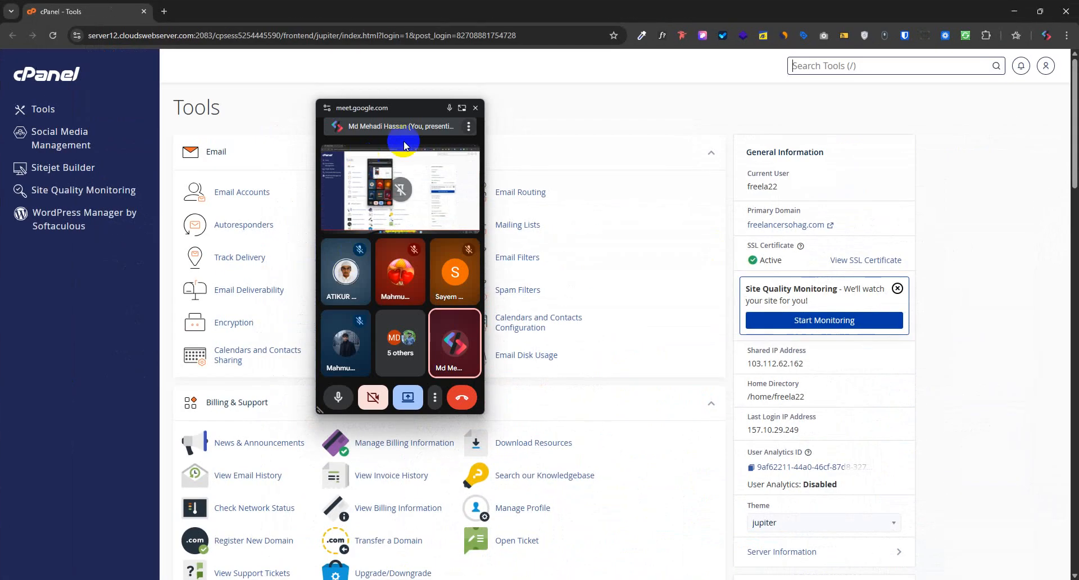
left_click(477, 107)
Look through the cPanel tool sections from Email and Files down to Domains and Metrics.
scroll(460, 266, "down", 2)
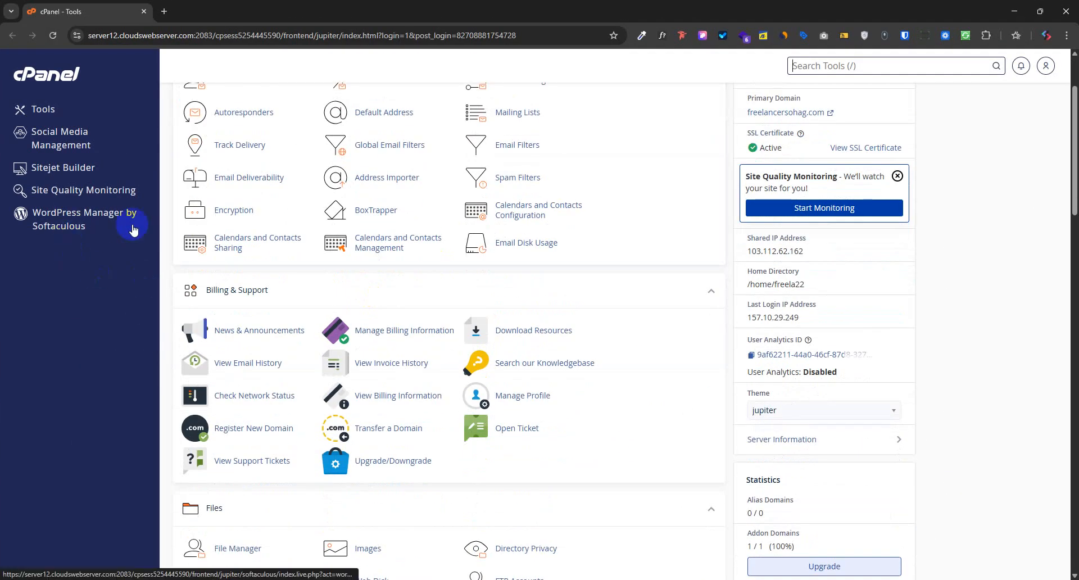
scroll(416, 304, "up", 2)
scroll(472, 343, "down", 2)
scroll(506, 394, "down", 4)
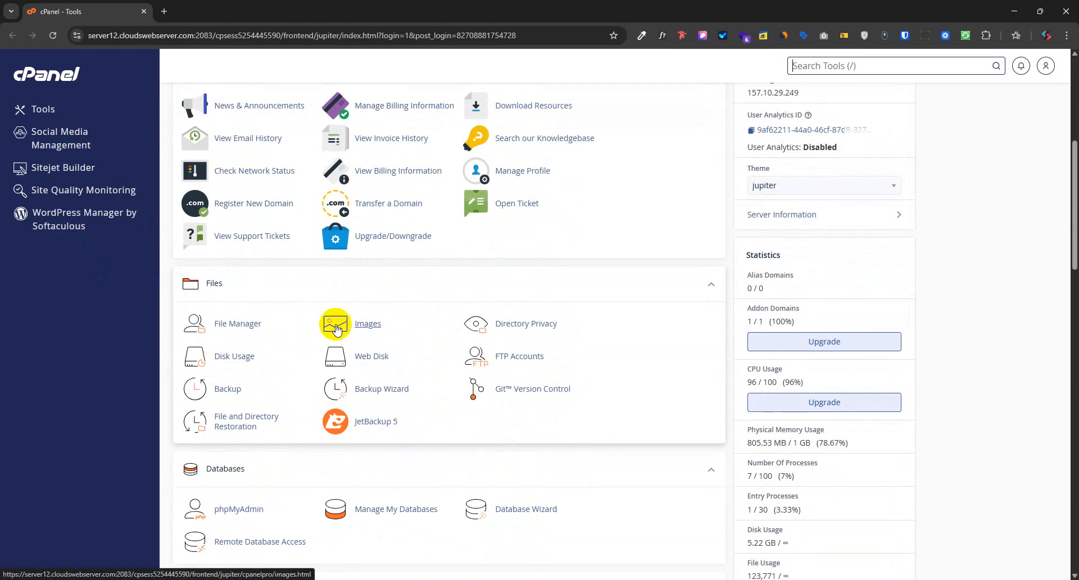
scroll(298, 393, "down", 4)
scroll(441, 397, "down", 3)
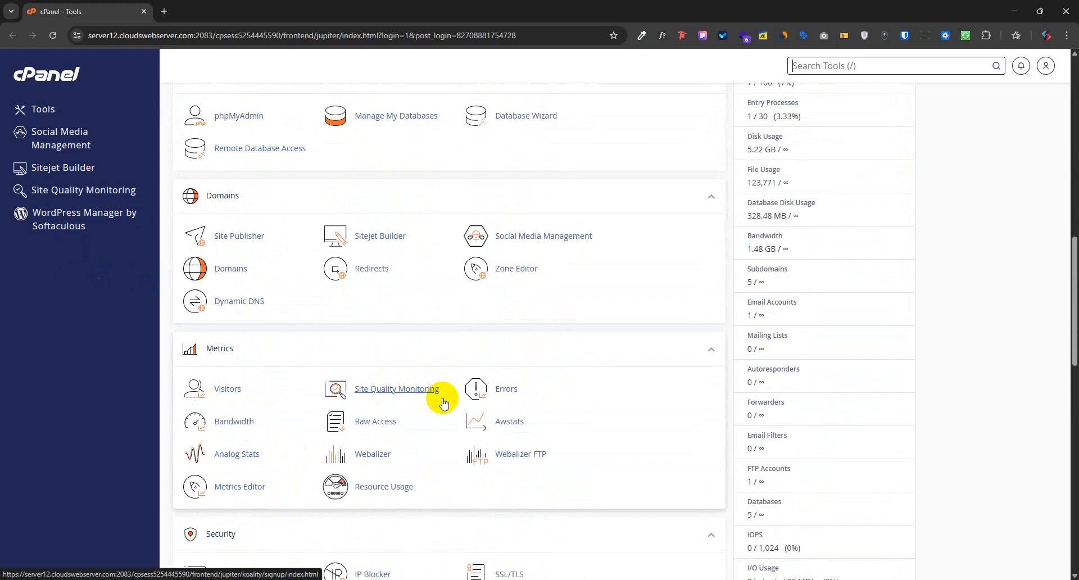
scroll(479, 397, "up", 10)
scroll(394, 410, "up", 3)
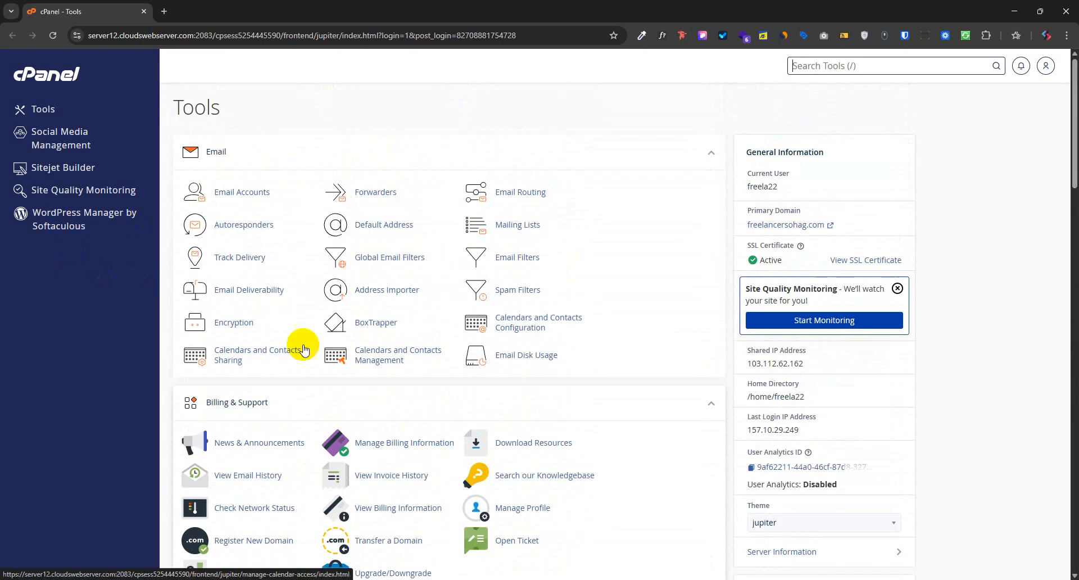
scroll(509, 362, "down", 7)
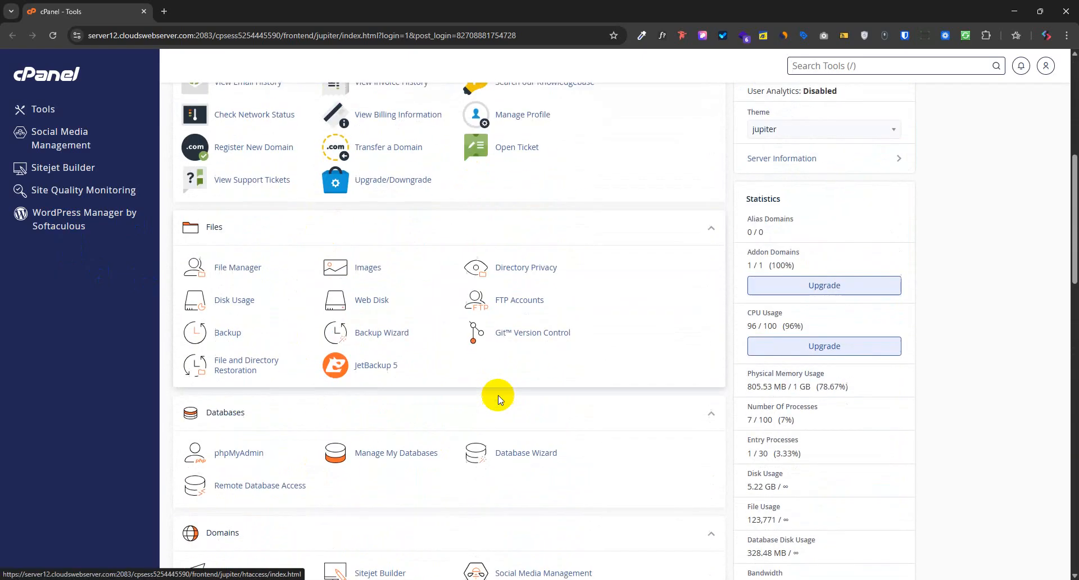
Search the cPanel tools for "domain", open Domains and start creating a new domain.
left_click(797, 67)
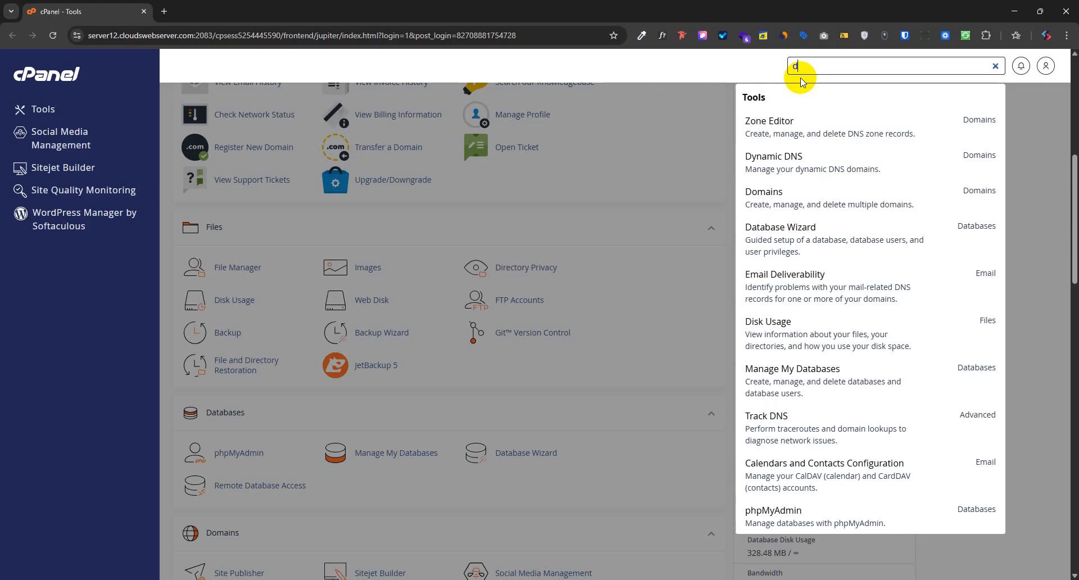
type("domain")
left_click(764, 122)
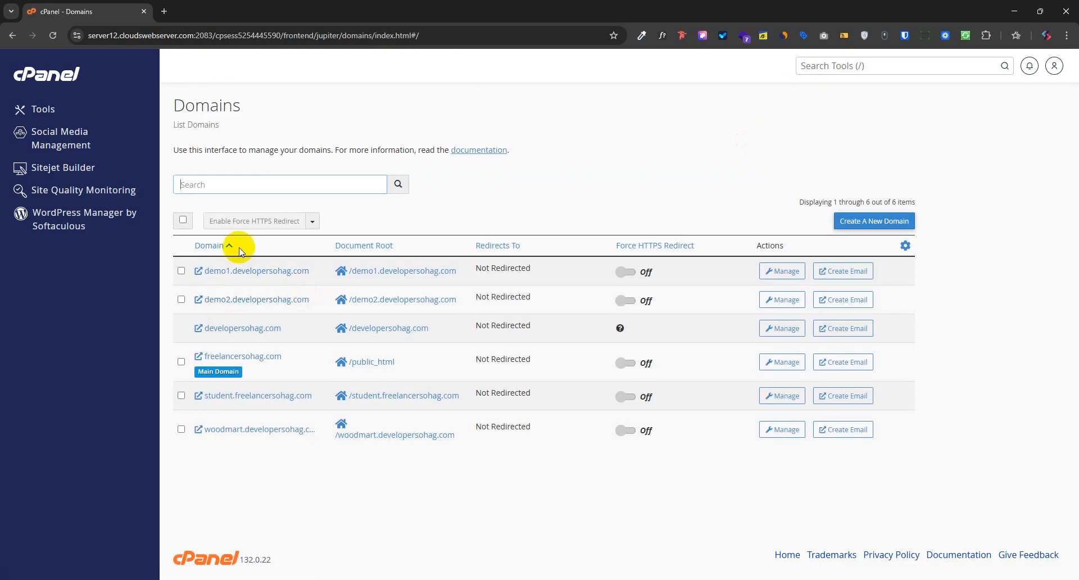
left_click(874, 221)
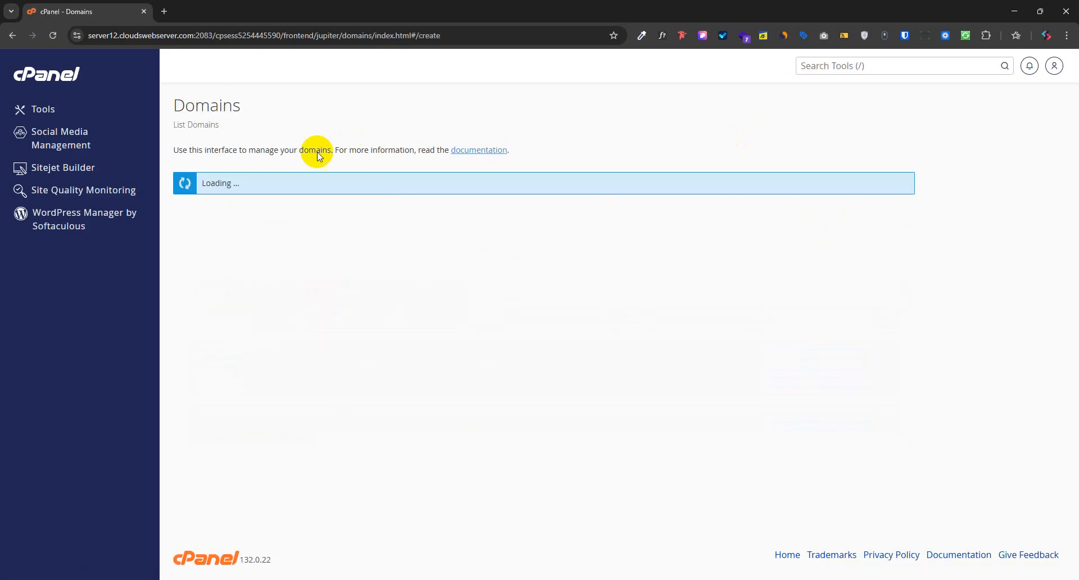
Enter "lms" as the new domain's prefix and copy the main domain name from the WordPress site's address.
left_click(225, 314)
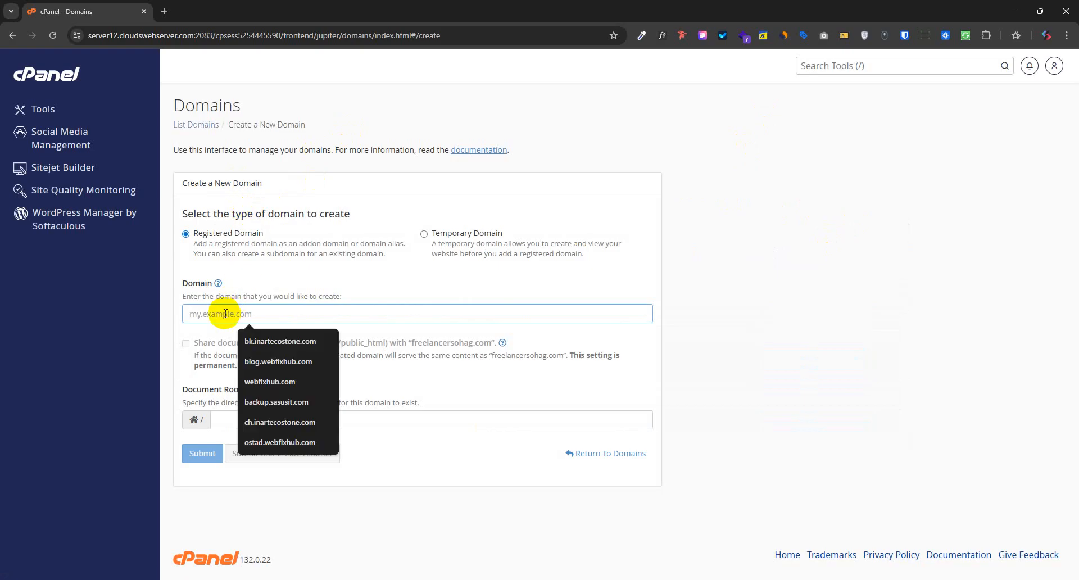
type("lms")
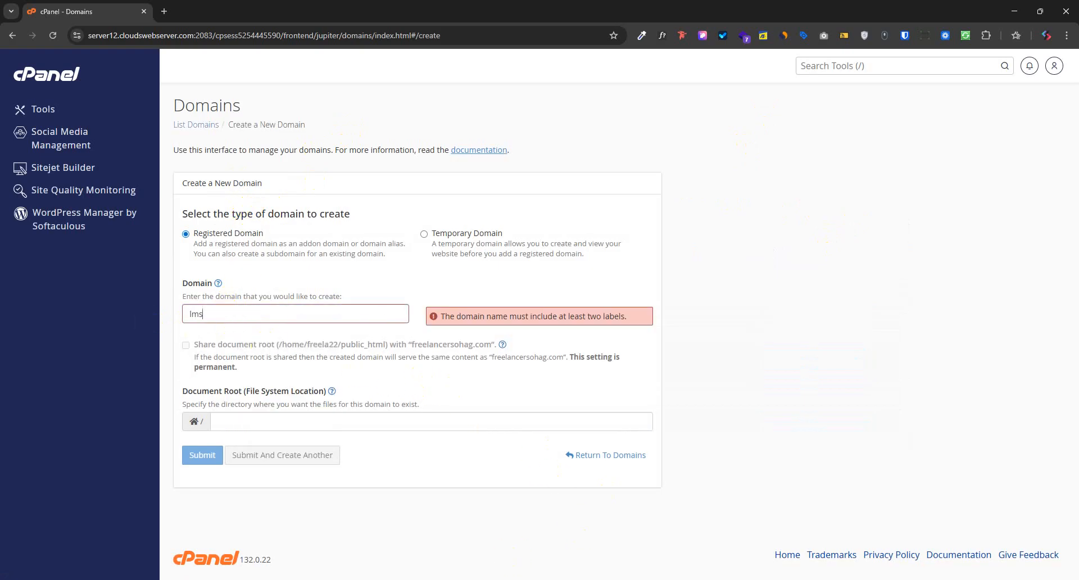
mouse_move(503, 579)
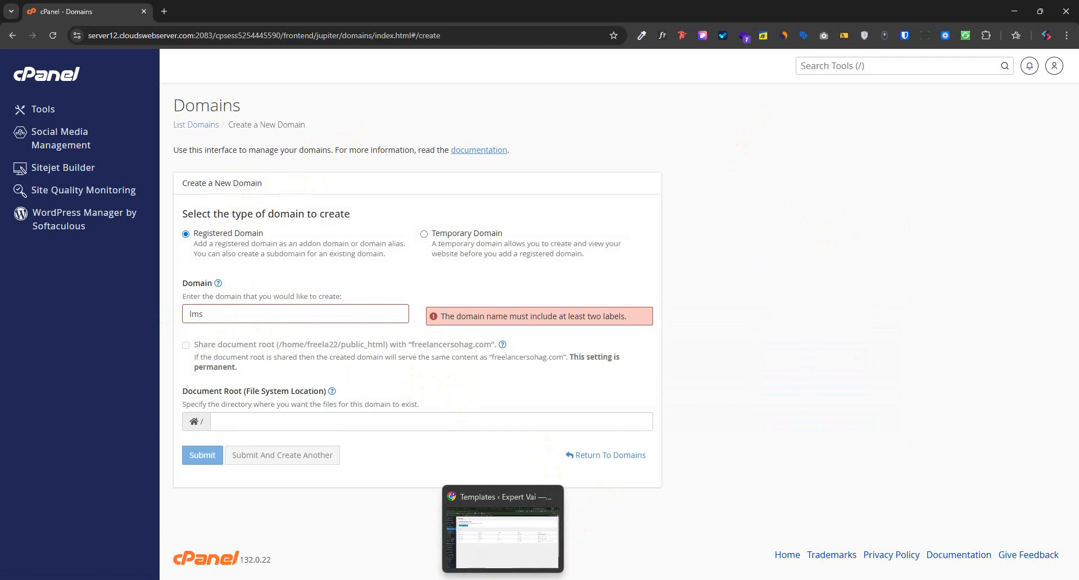
left_click_drag(554, 579, 534, 569)
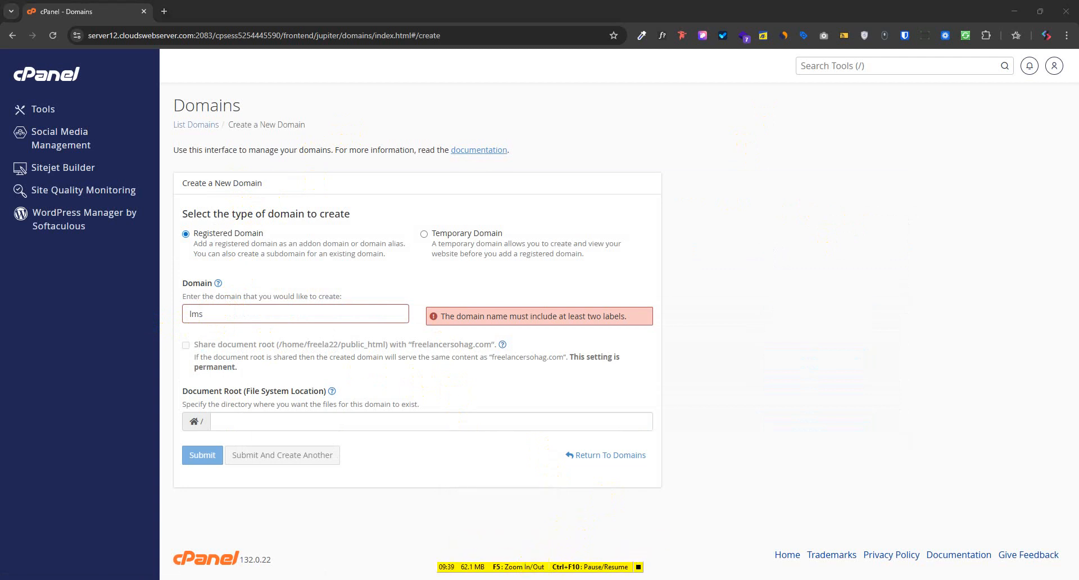
mouse_move(527, 579)
left_click(363, 537)
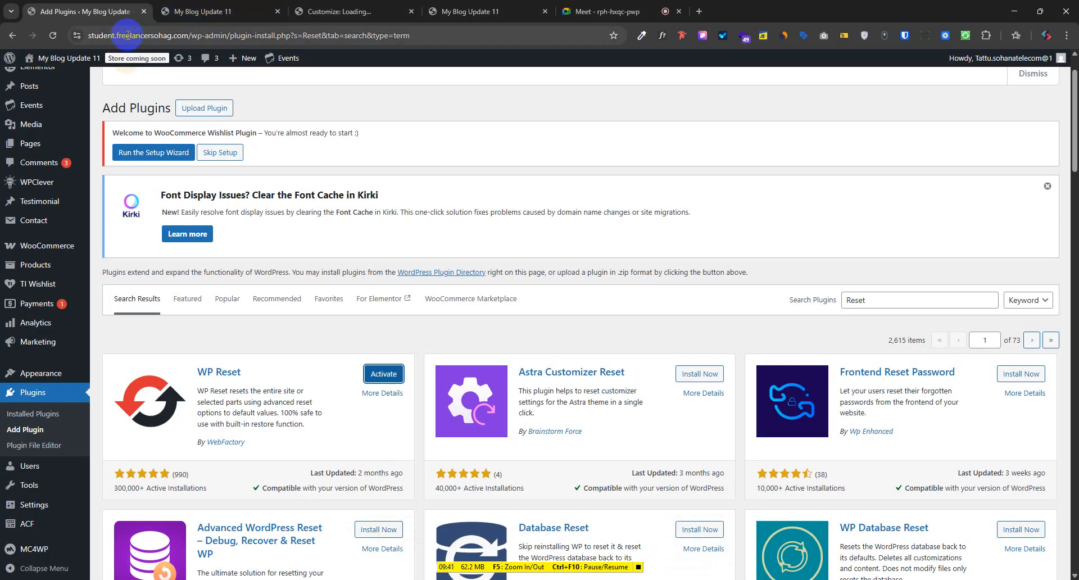
left_click_drag(115, 35, 175, 38)
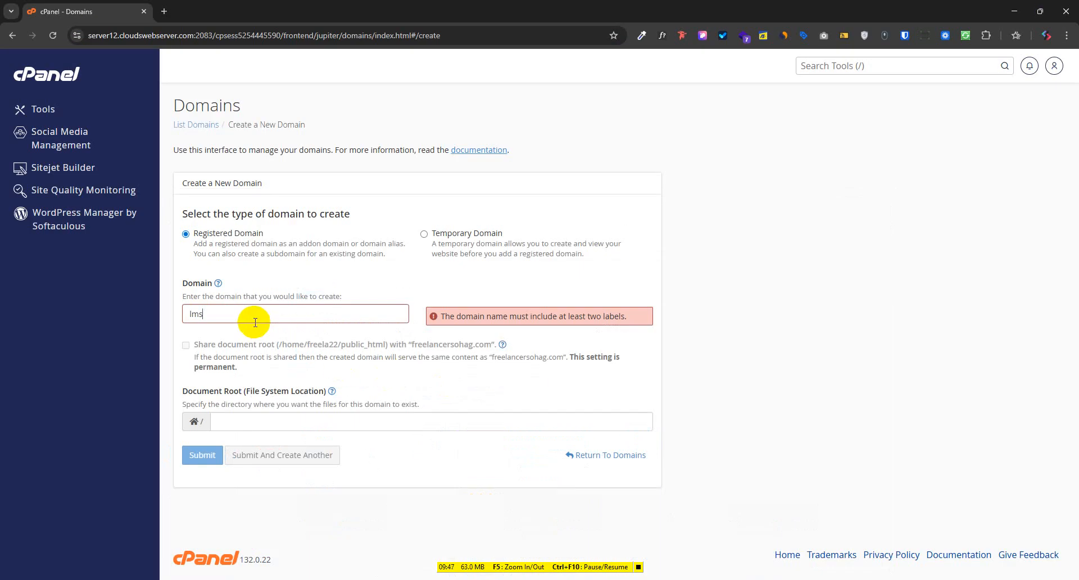
Complete the domain name as lms.freelancersohag.com and submit it to create the subdomain.
type(".")
type(".freelancersohag.com")
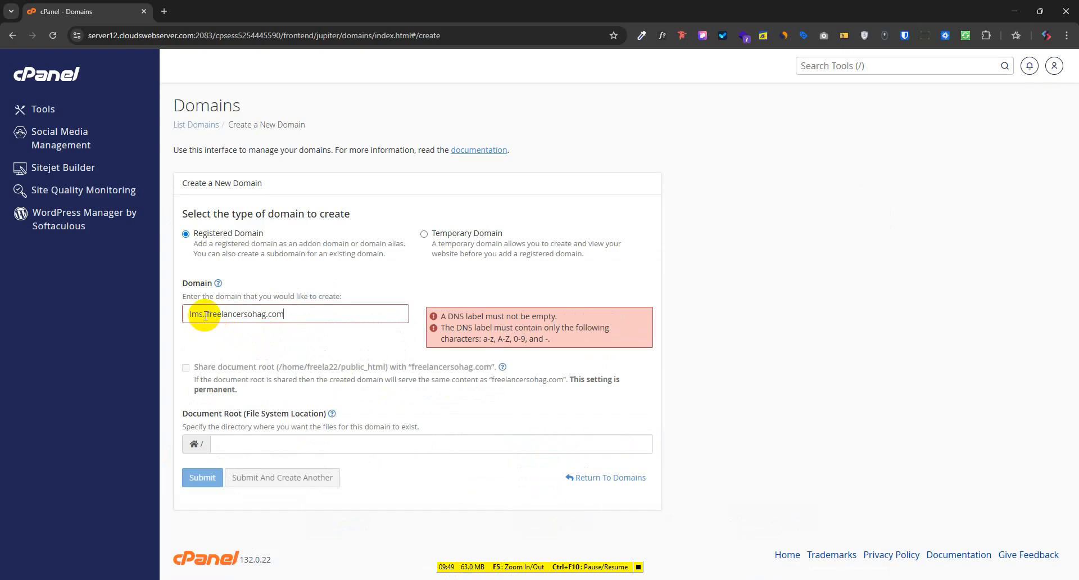
left_click(206, 316)
key("BackSpace")
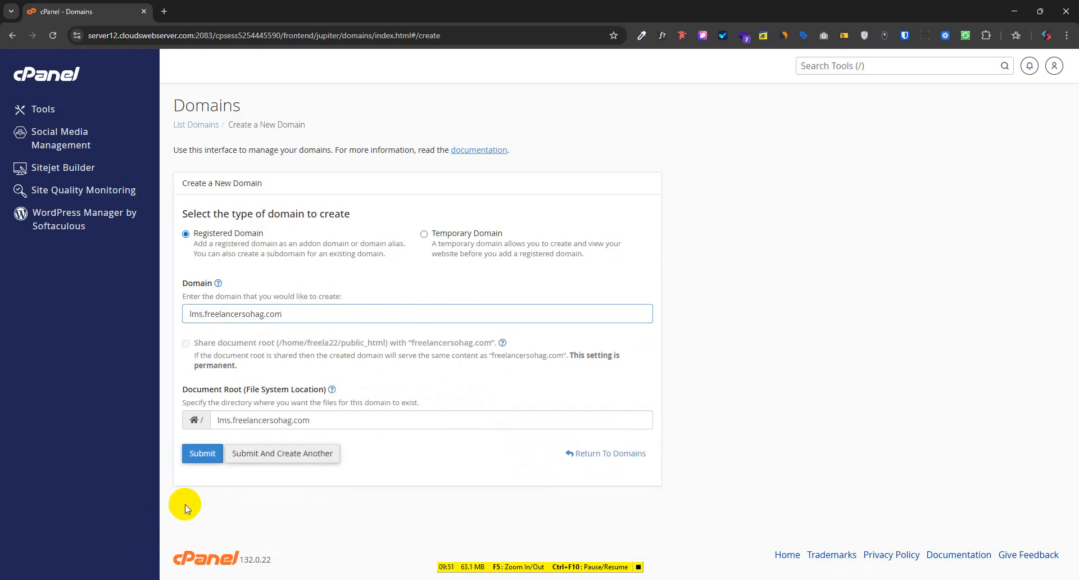
left_click(202, 454)
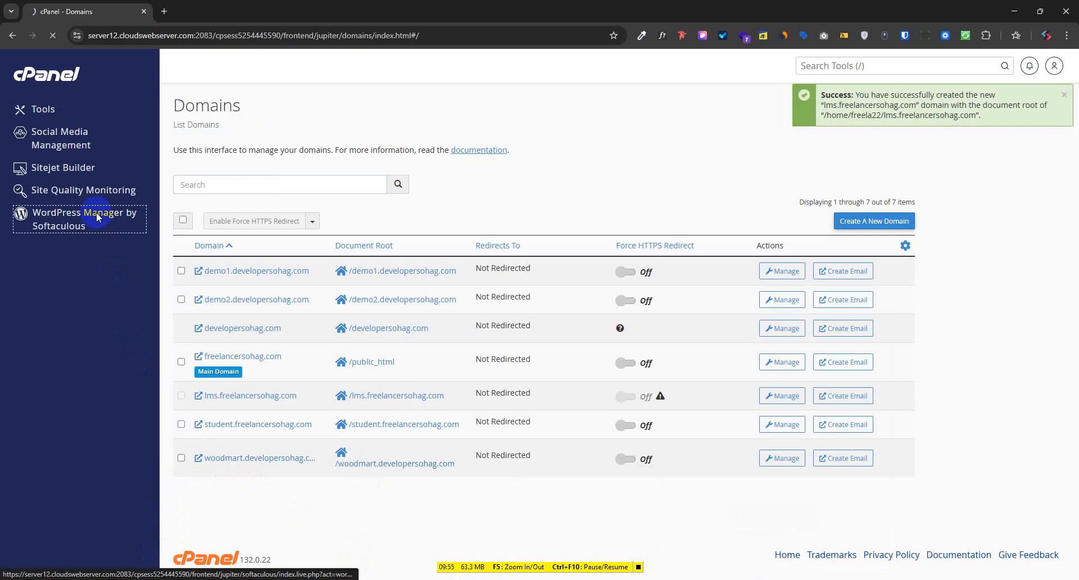
Open WordPress Manager by Softaculous and start a new WordPress installation.
left_click(101, 228)
scroll(705, 404, "down", 2)
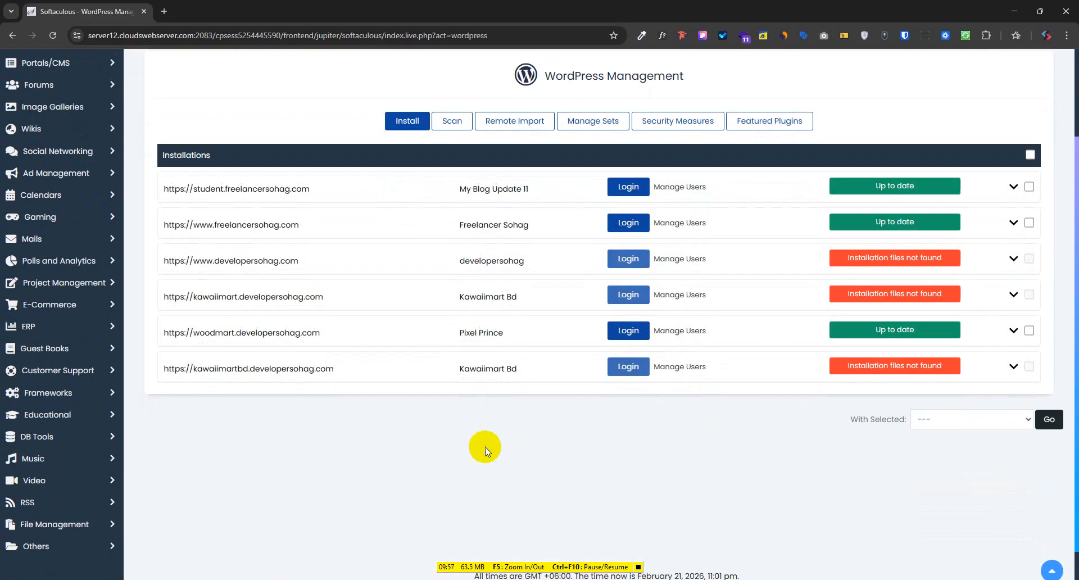
scroll(486, 444, "up", 2)
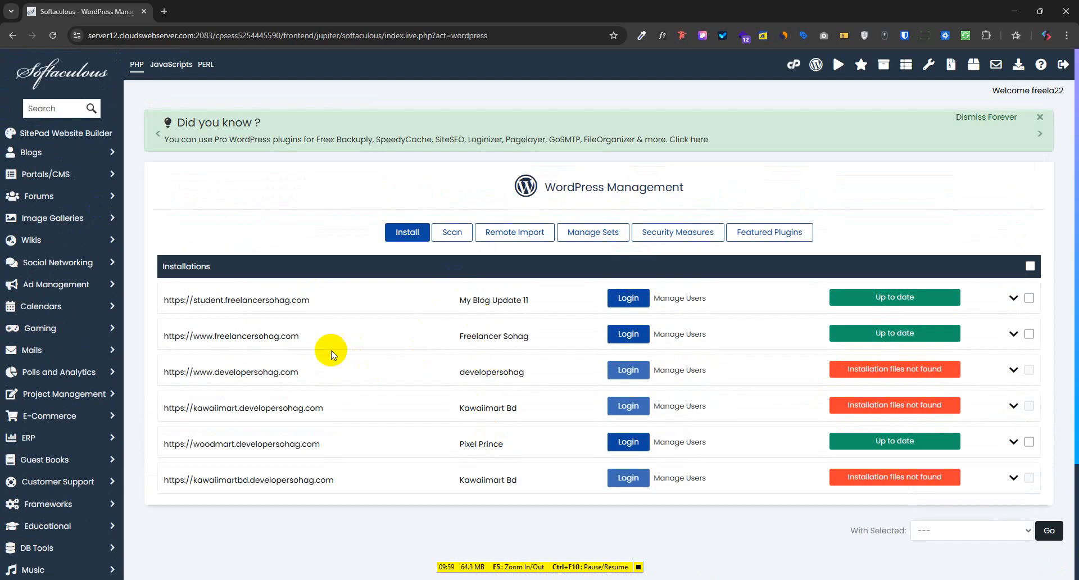
left_click(405, 223)
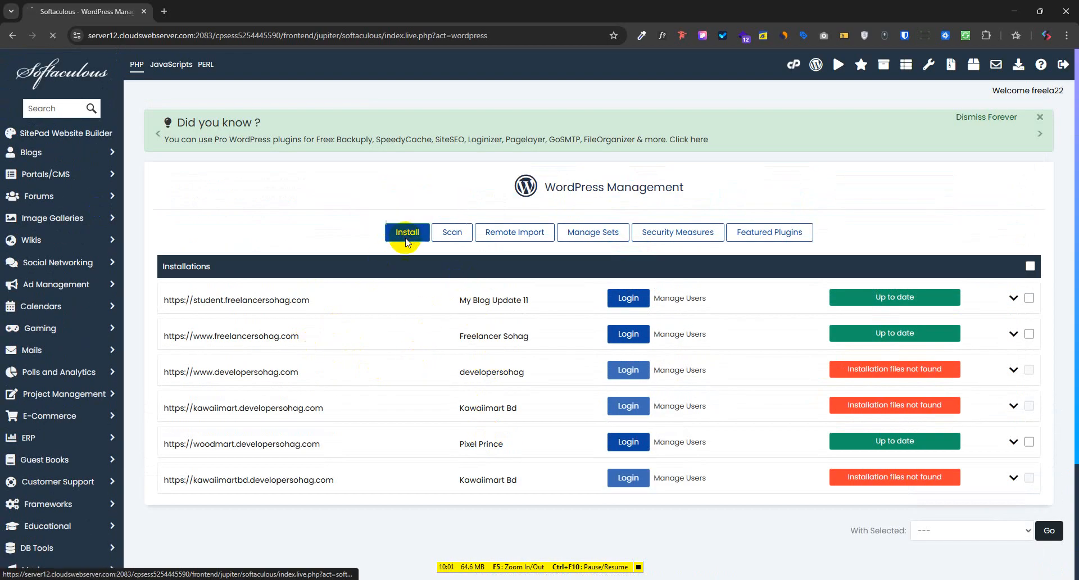
scroll(388, 337, "down", 3)
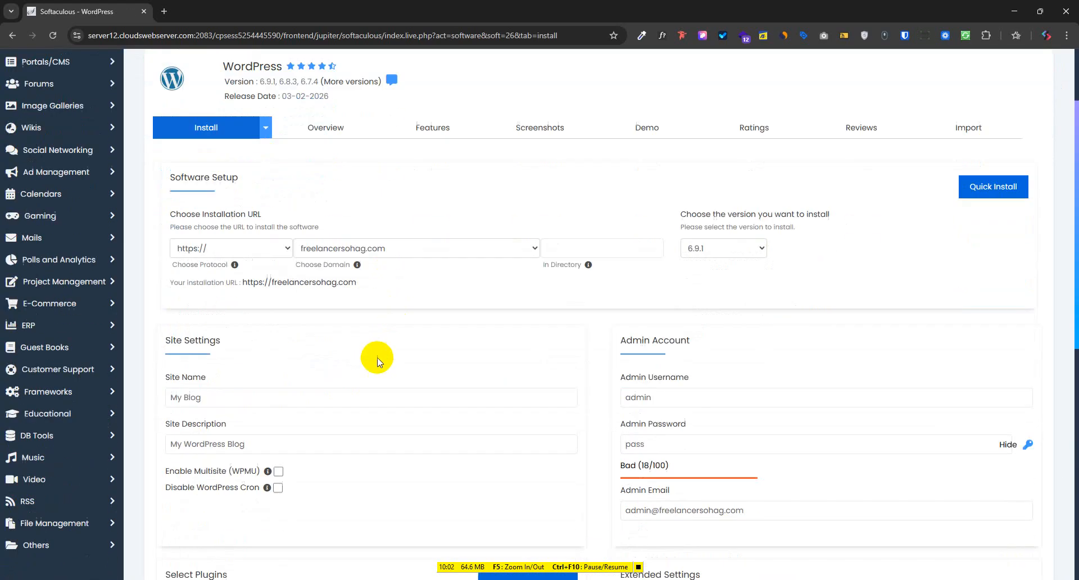
Choose lms.freelancersohag.com as the WordPress installation domain and view the version choices.
left_click(368, 248)
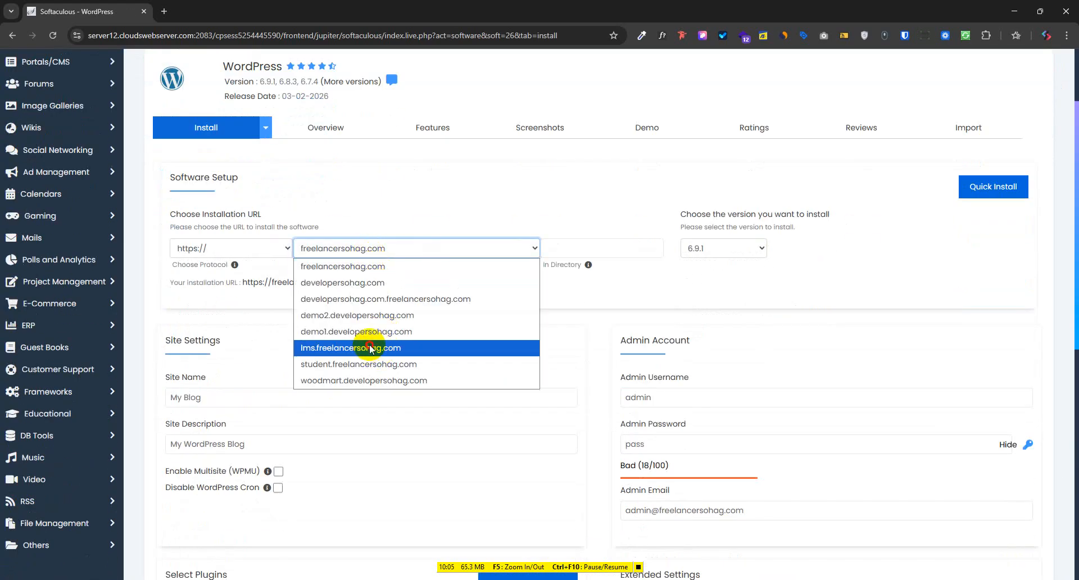
left_click(388, 347)
left_click(715, 250)
left_click(875, 251)
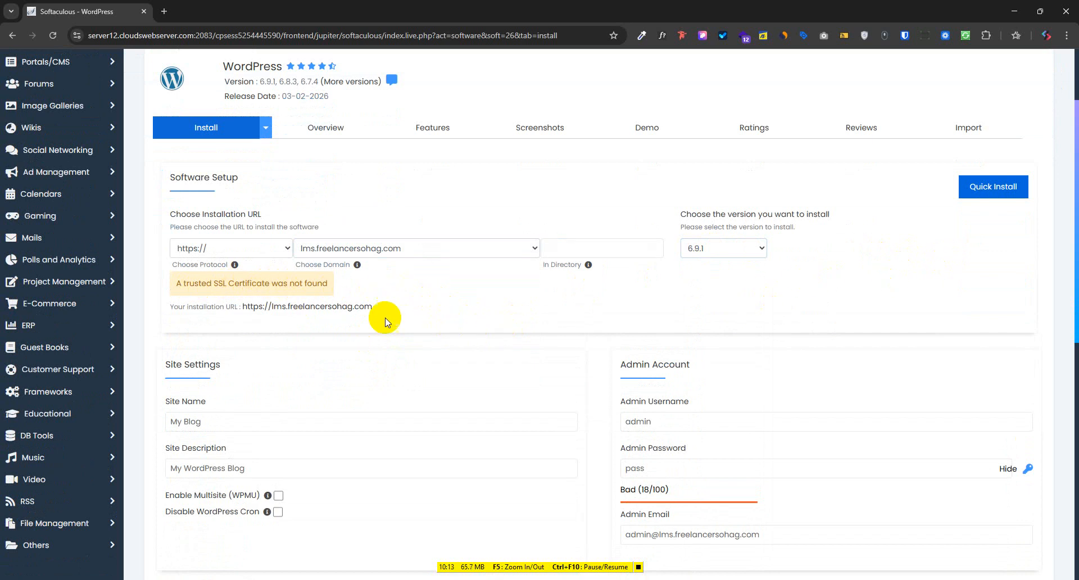
left_click(270, 249)
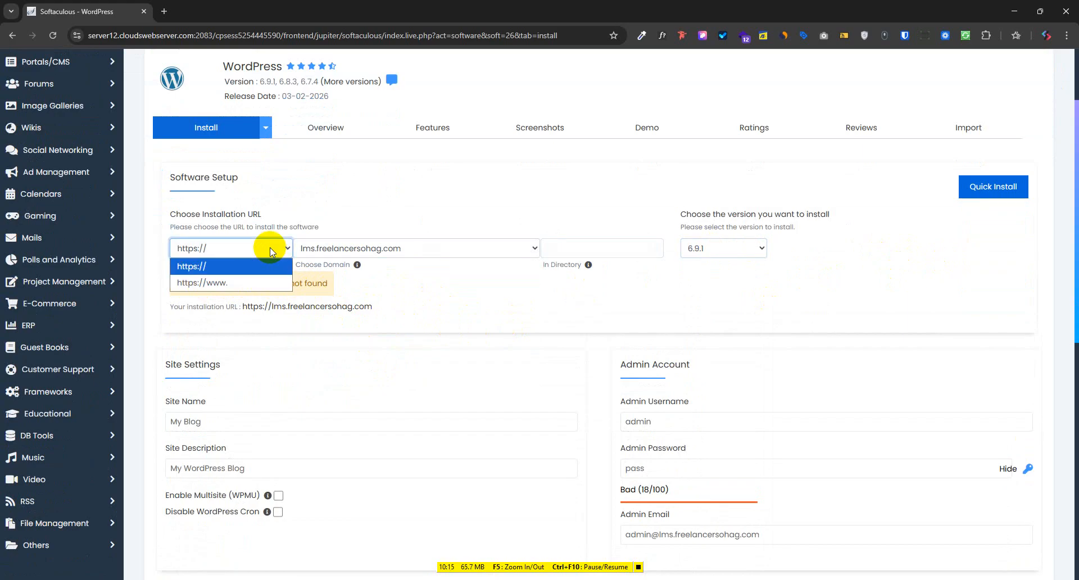
left_click(257, 277)
left_click(260, 250)
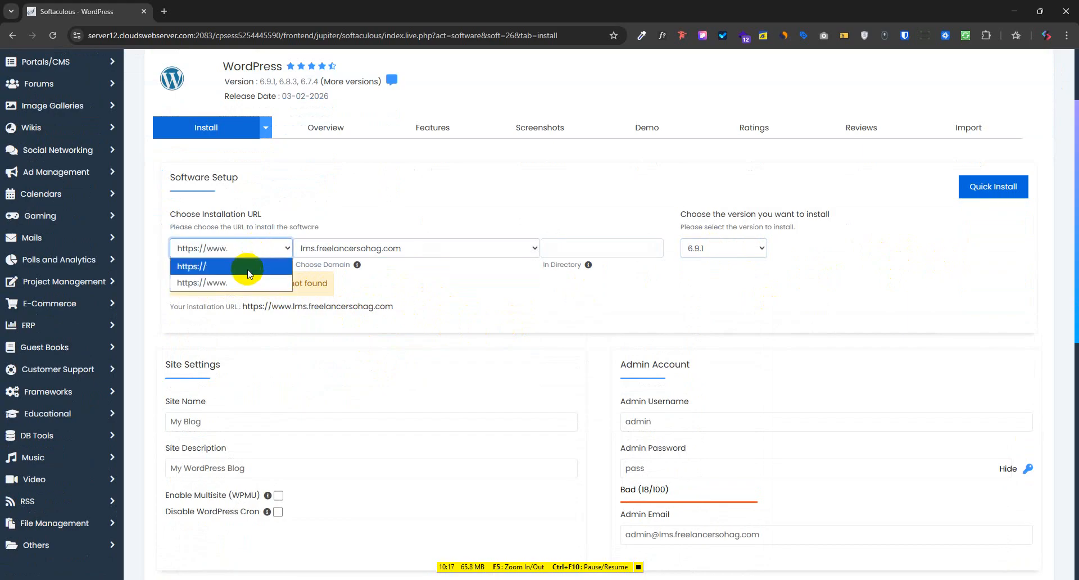
left_click(247, 267)
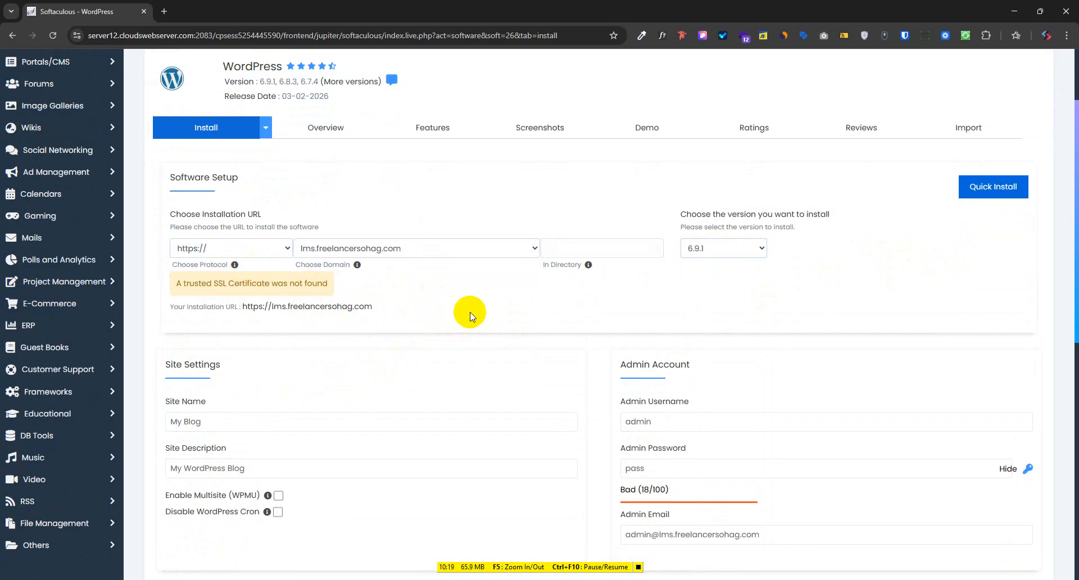
Review the installation form, switch it to Quick Install and keep WordPress version 6.9.1.
scroll(513, 356, "down", 4)
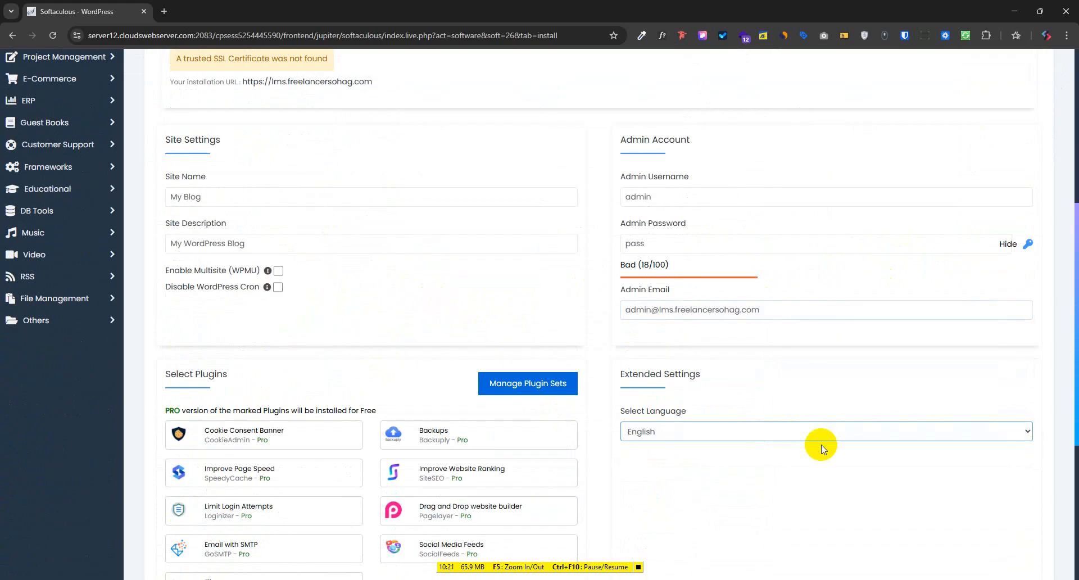
scroll(849, 455, "down", 2)
scroll(860, 455, "up", 8)
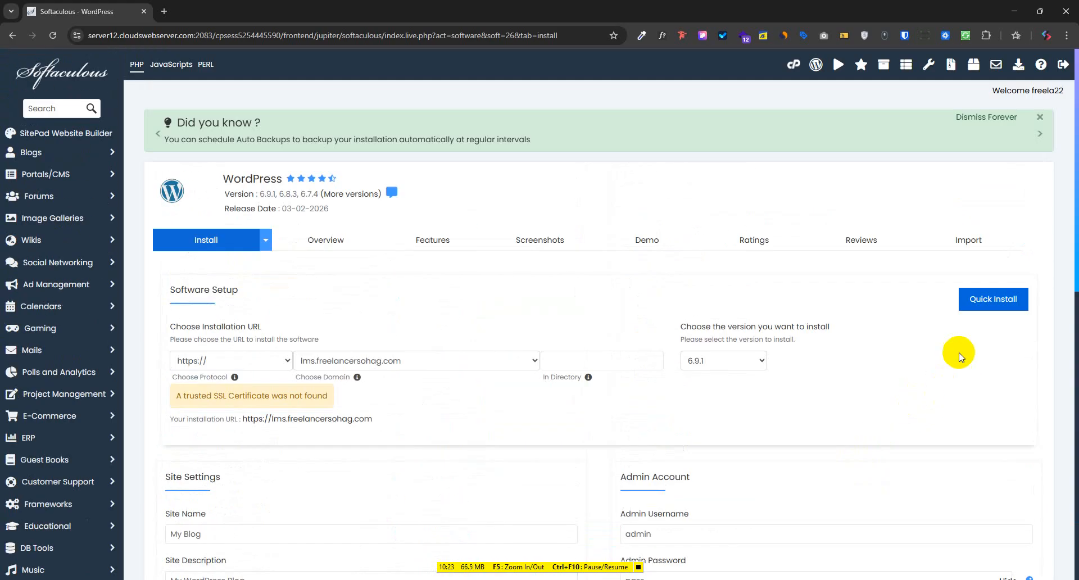
left_click(984, 299)
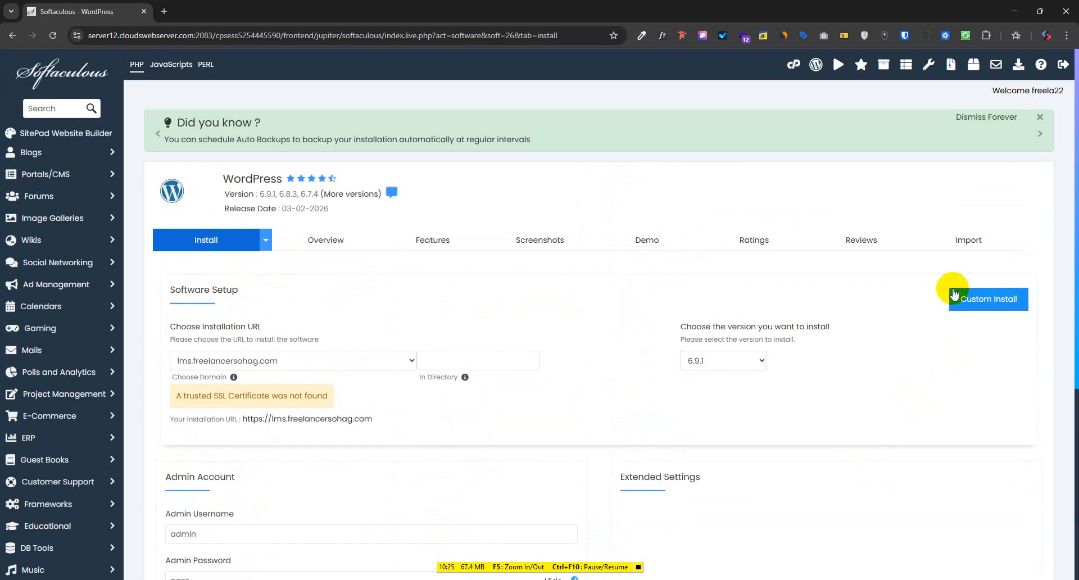
left_click(723, 357)
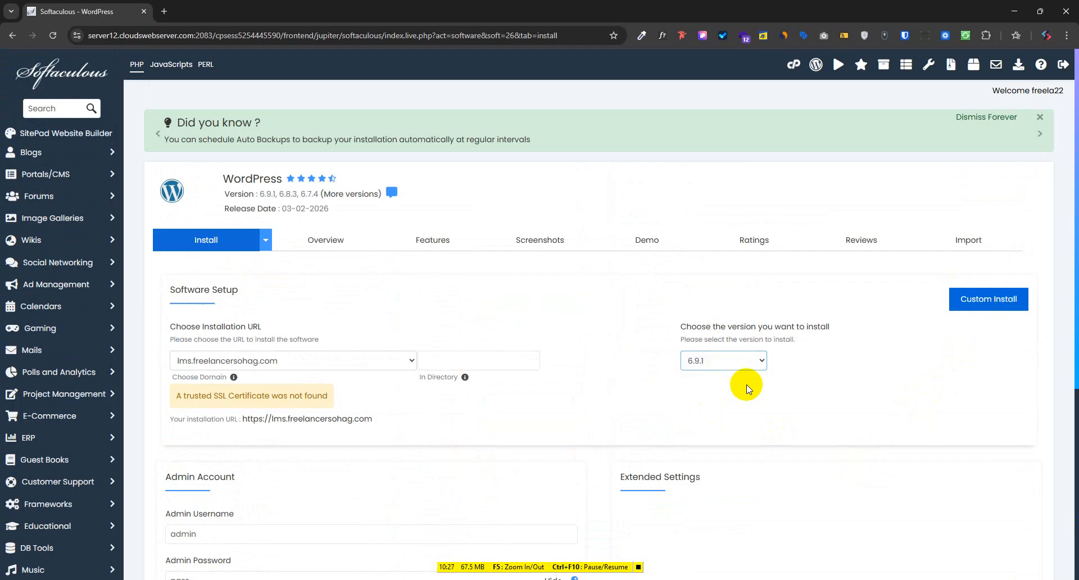
left_click(746, 388)
scroll(602, 405, "down", 2)
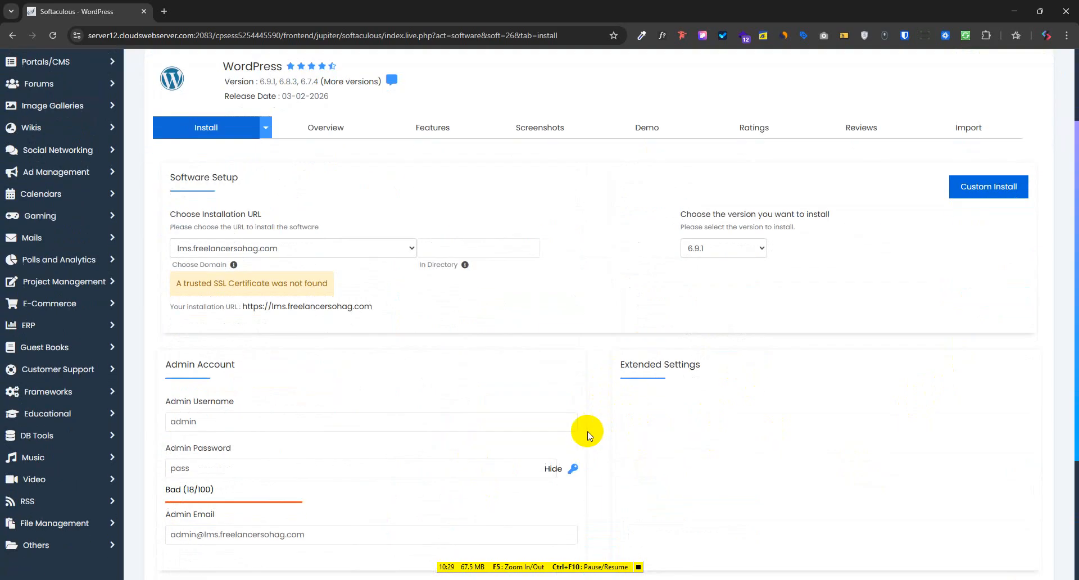
Reselect lms.freelancersohag.com as the installation domain to recheck its SSL certificate.
left_click(273, 256)
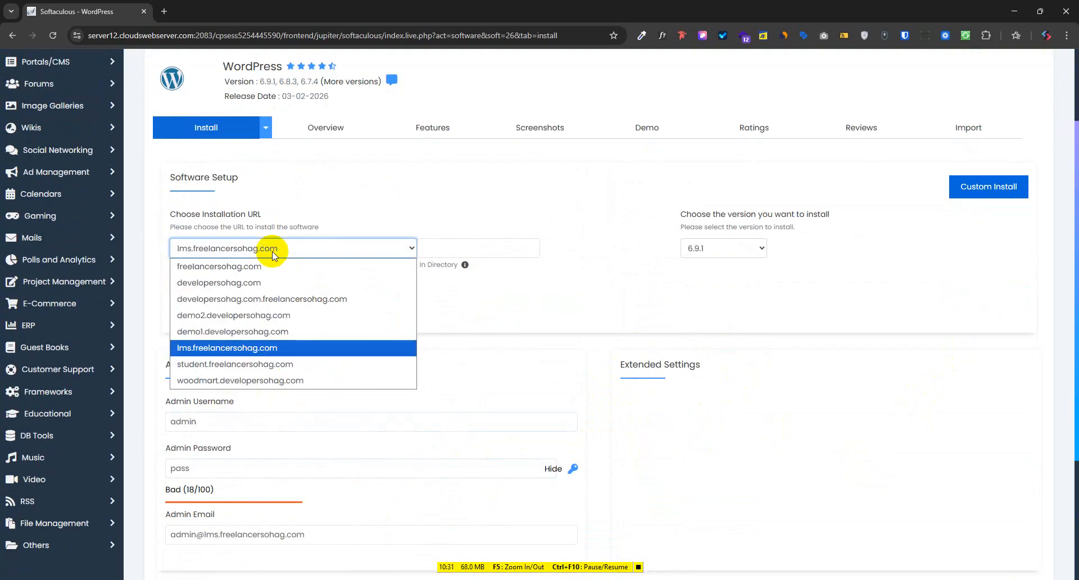
left_click(293, 348)
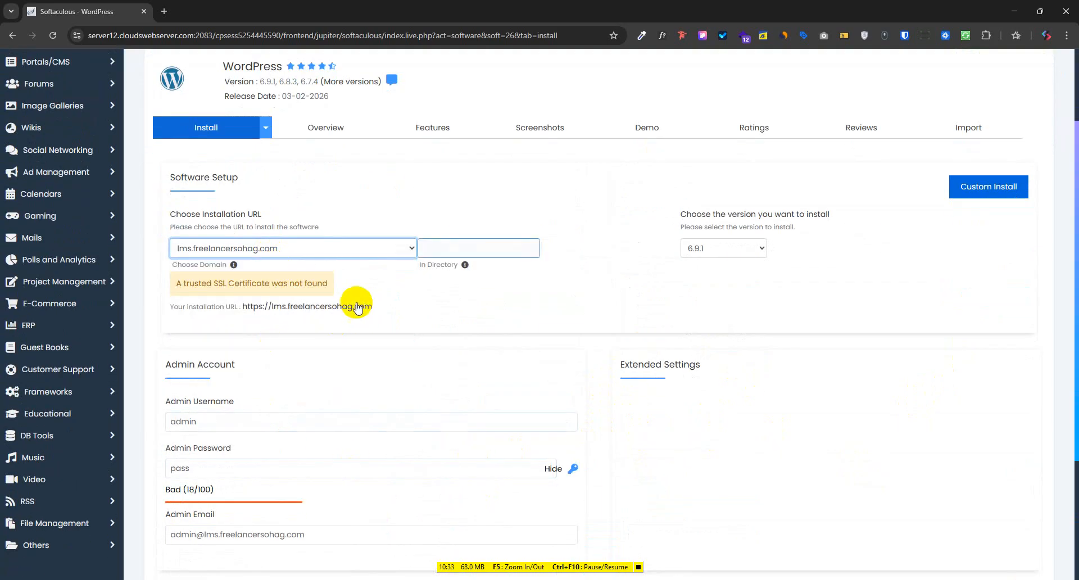
left_click(329, 258)
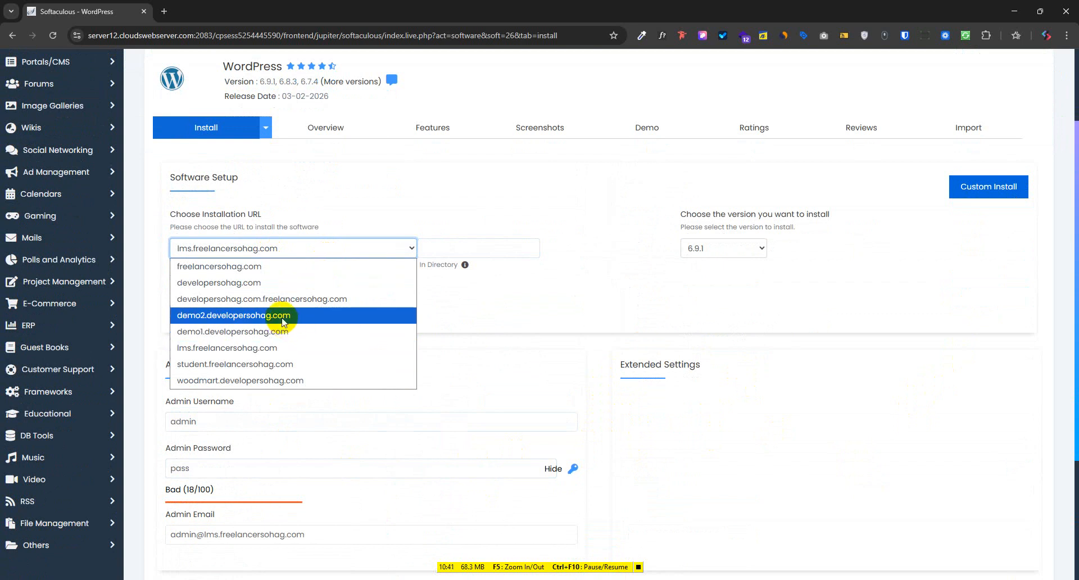
left_click(497, 307)
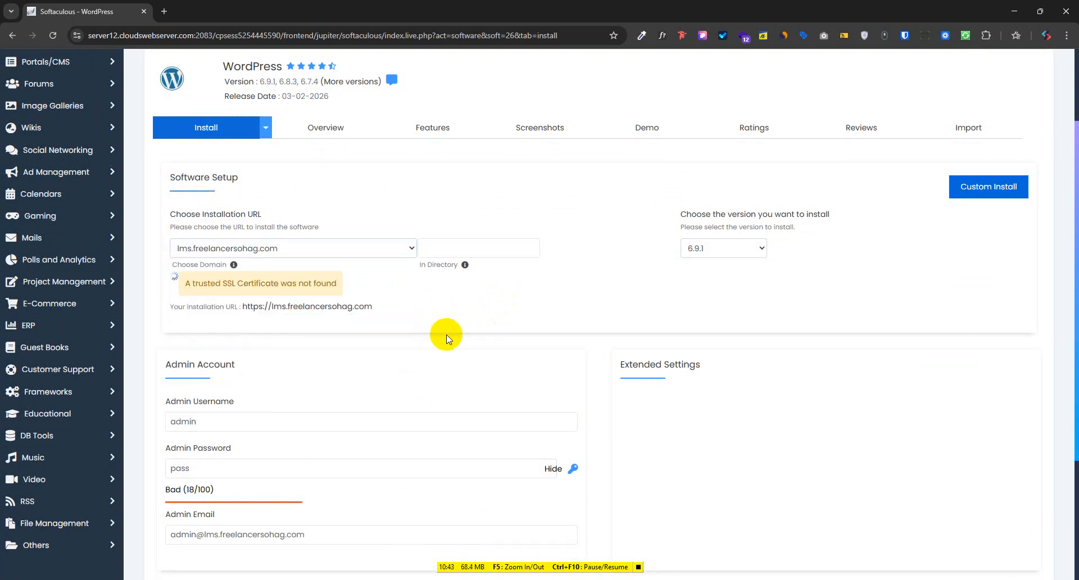
left_click(344, 248)
left_click(344, 248)
left_click(400, 287)
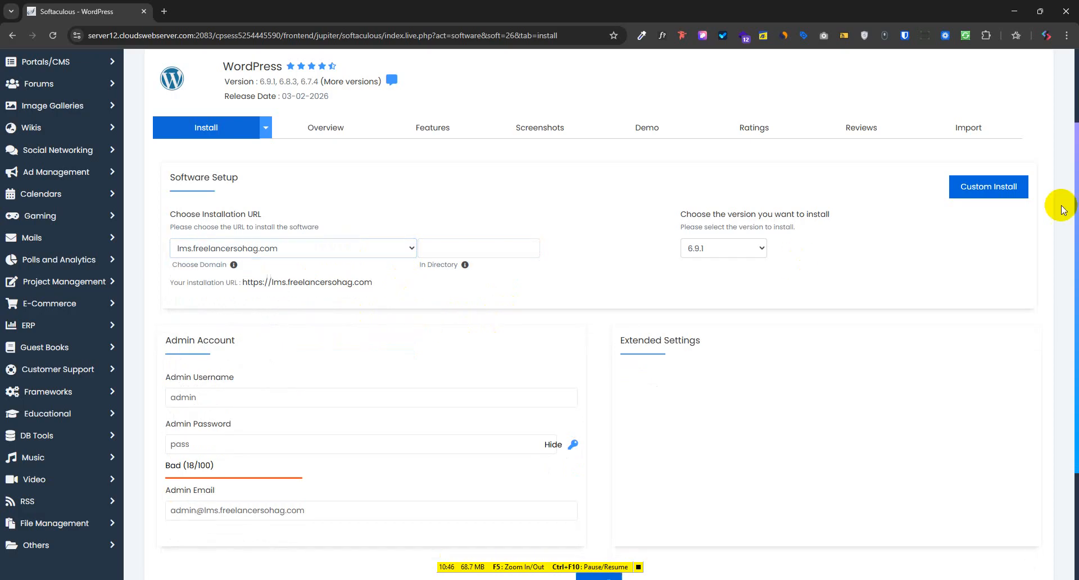
Switch to the custom installation form and review its site settings, plugin choices and advanced options.
left_click(987, 194)
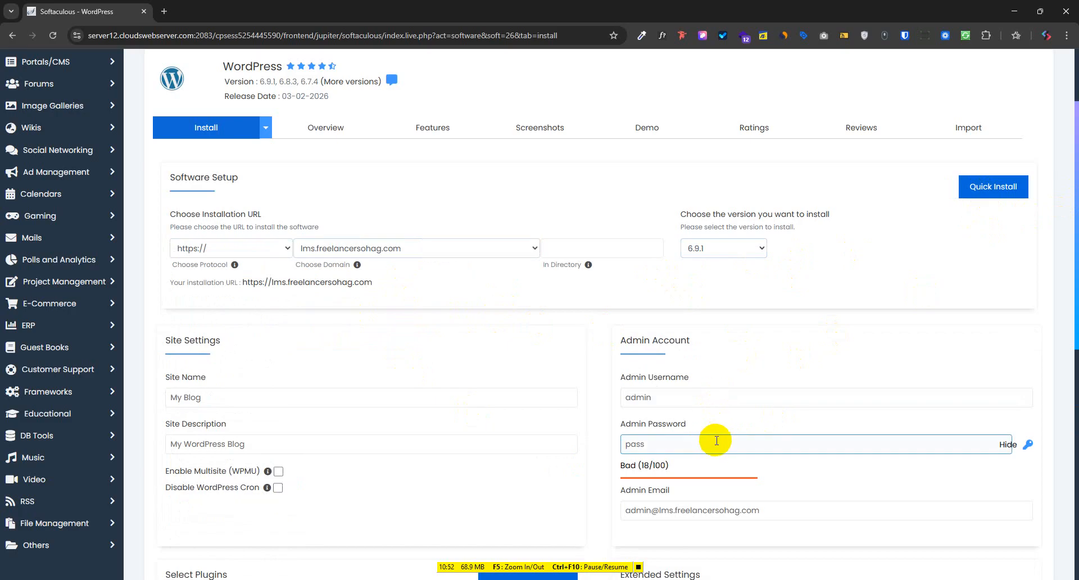
scroll(691, 483, "down", 2)
scroll(696, 491, "down", 4)
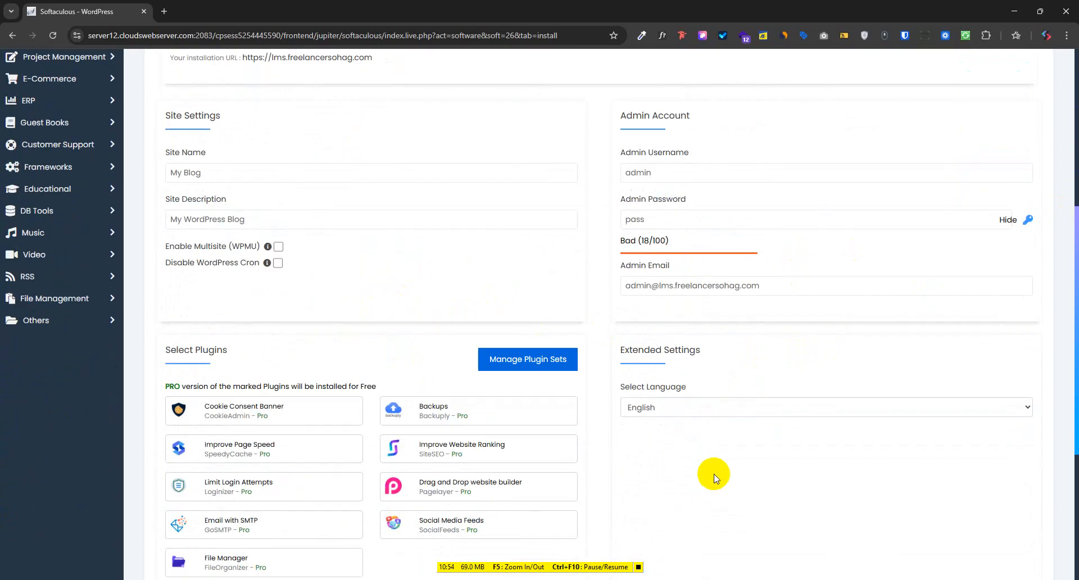
scroll(722, 461, "down", 1)
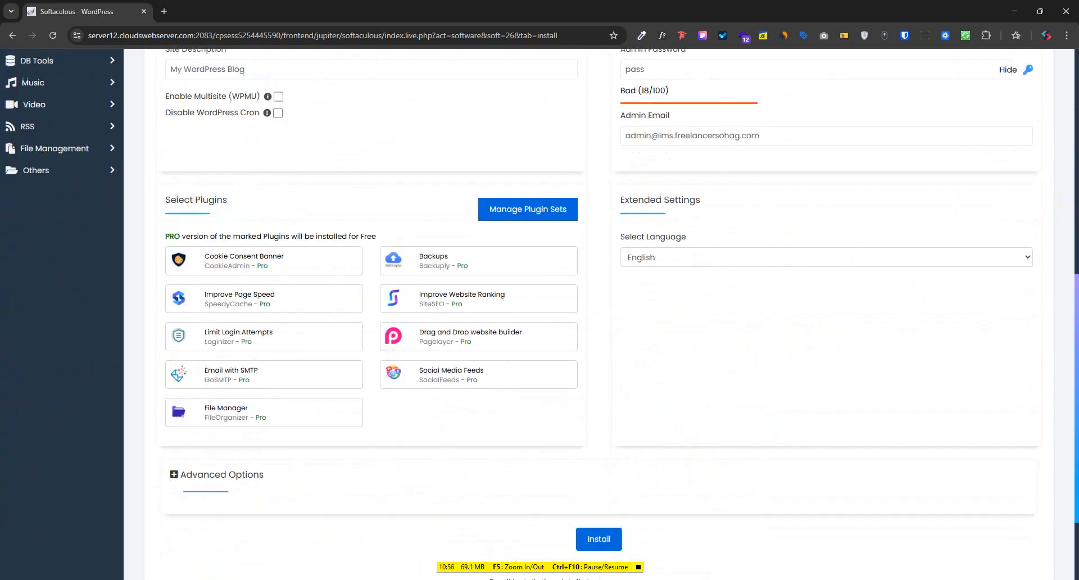
left_click(272, 464)
scroll(514, 441, "down", 3)
scroll(686, 453, "down", 2)
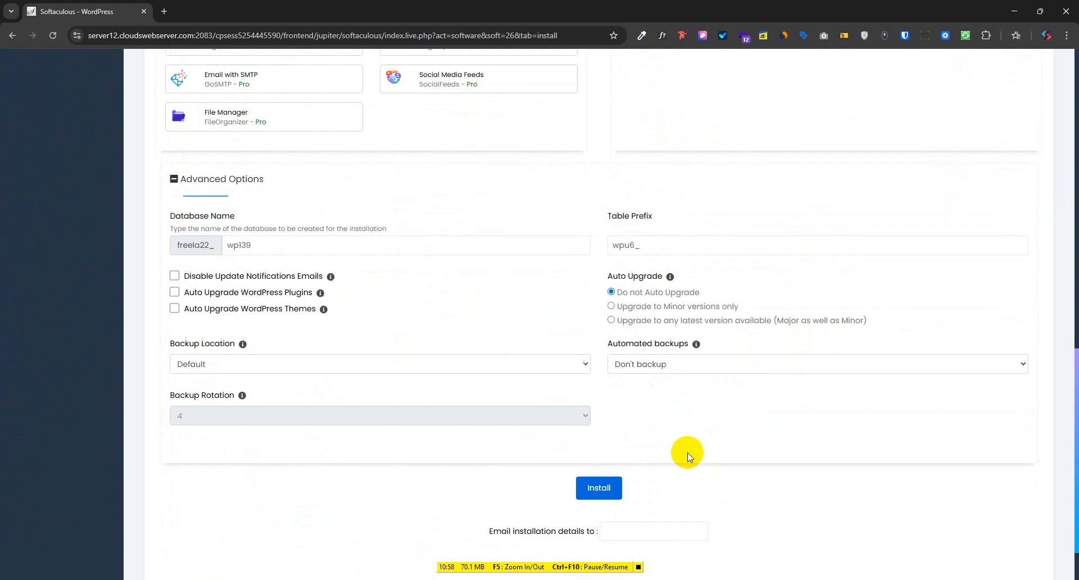
scroll(694, 477, "up", 15)
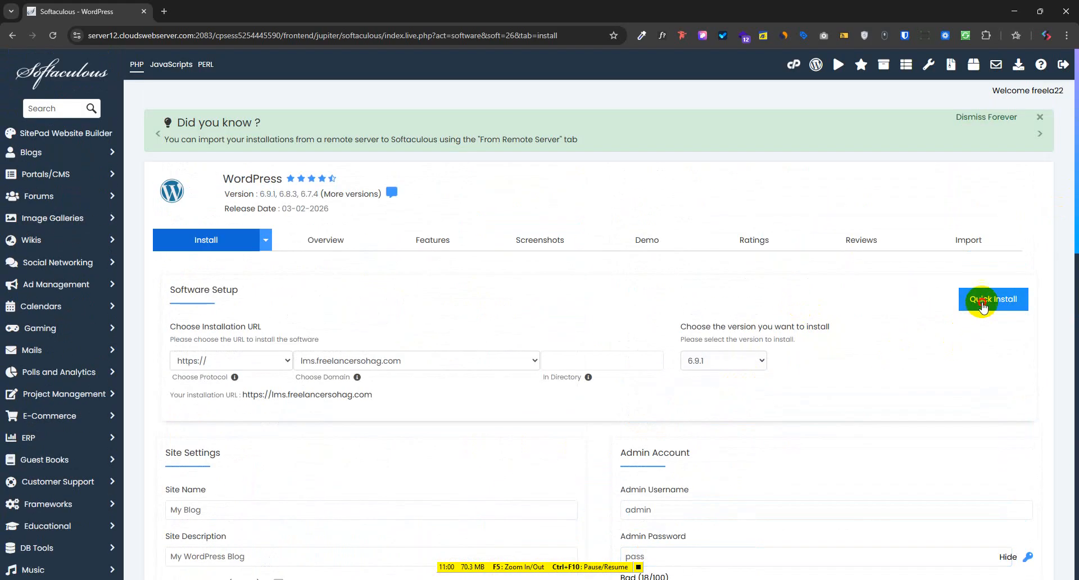
Return to Quick Install and install WordPress 6.9.1 on lms.freelancersohag.com.
left_click(974, 302)
scroll(792, 435, "down", 5)
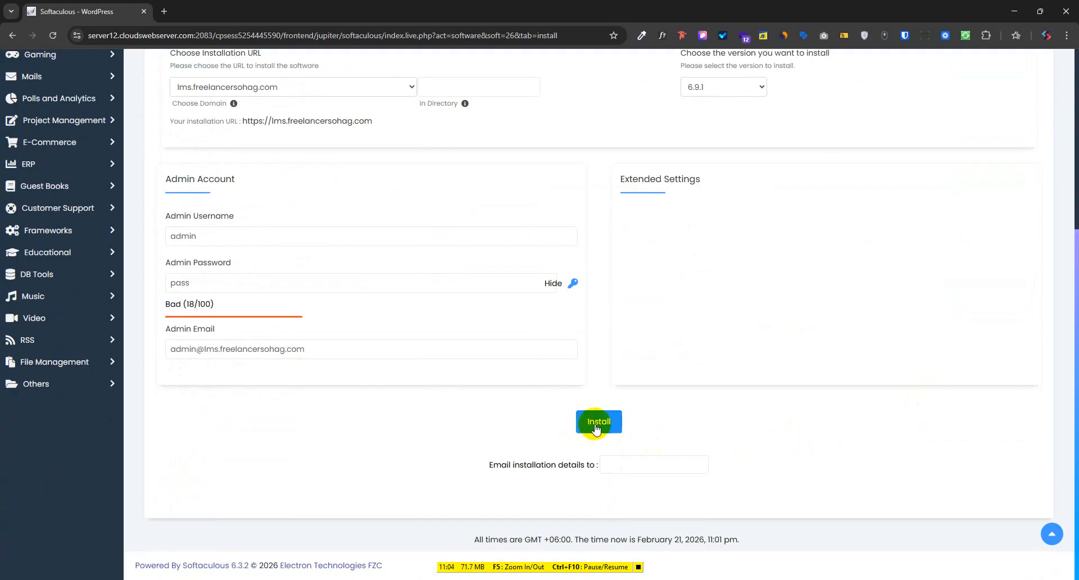
left_click(599, 422)
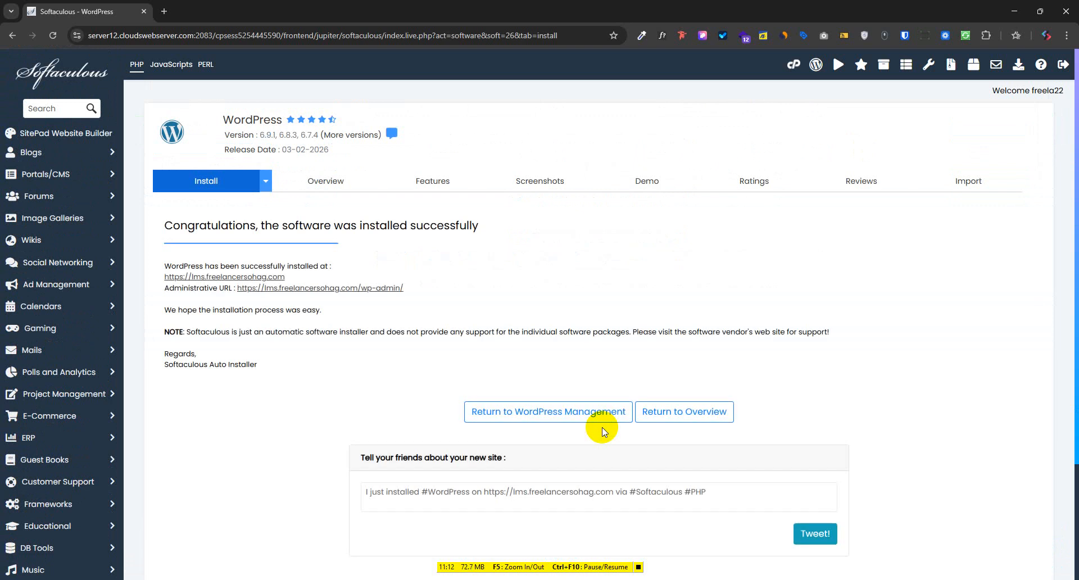
Open the new site's WordPress dashboard through its administrative URL and bring up the theme upload form.
left_click(368, 288)
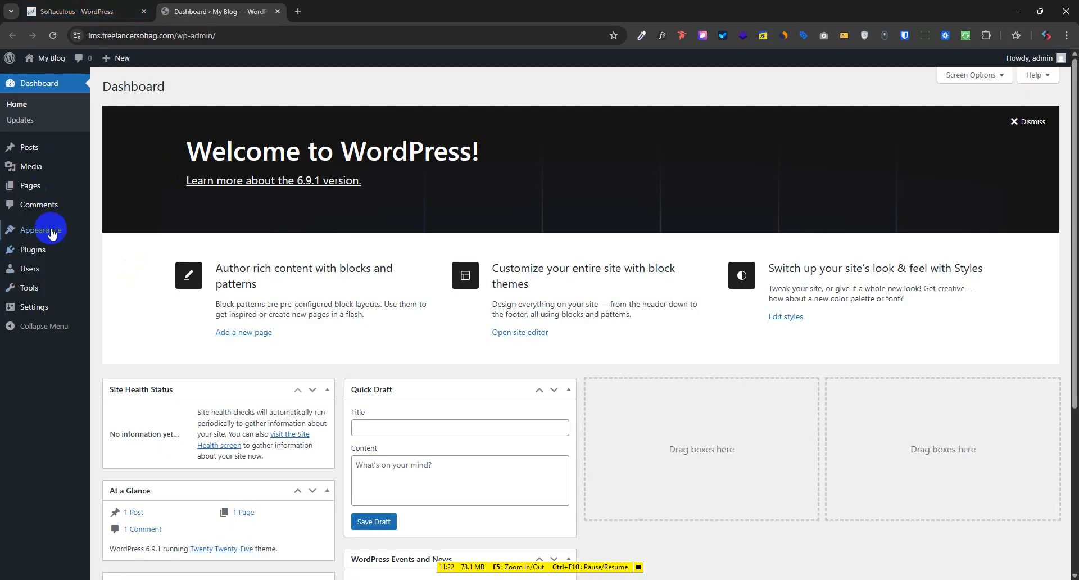
left_click(41, 230)
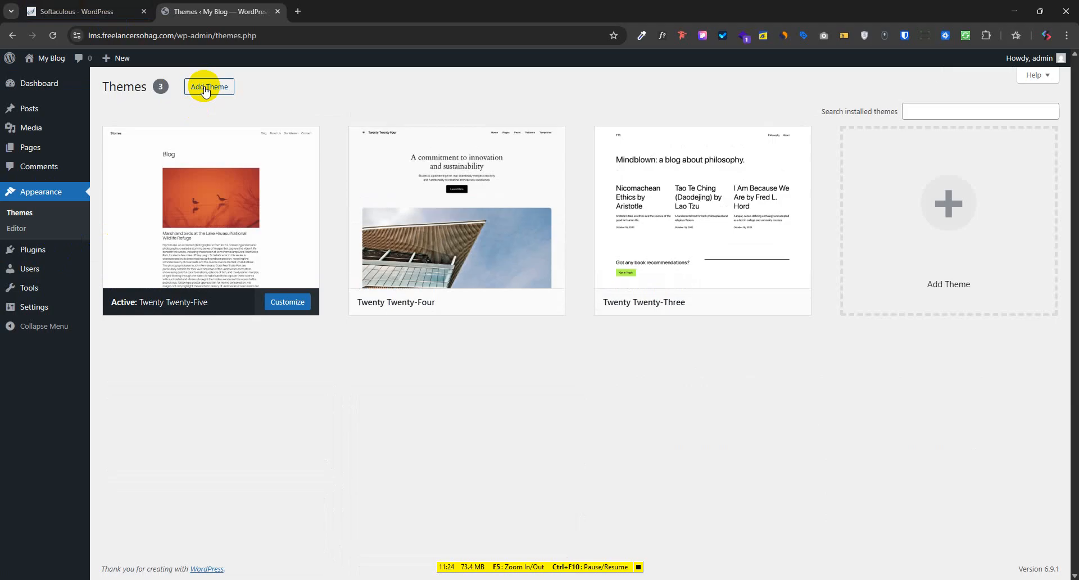
left_click(204, 89)
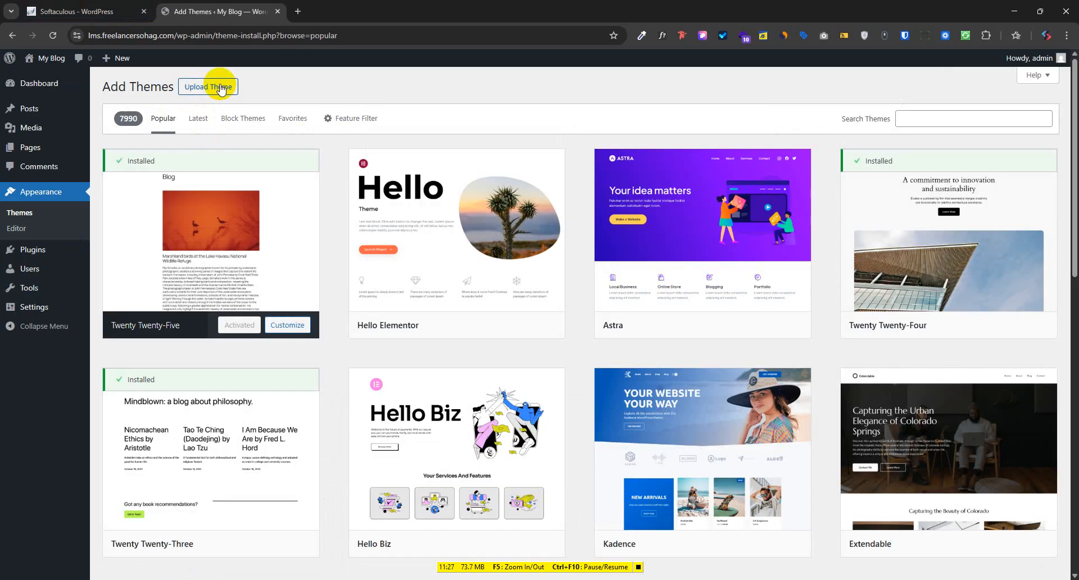
left_click(221, 88)
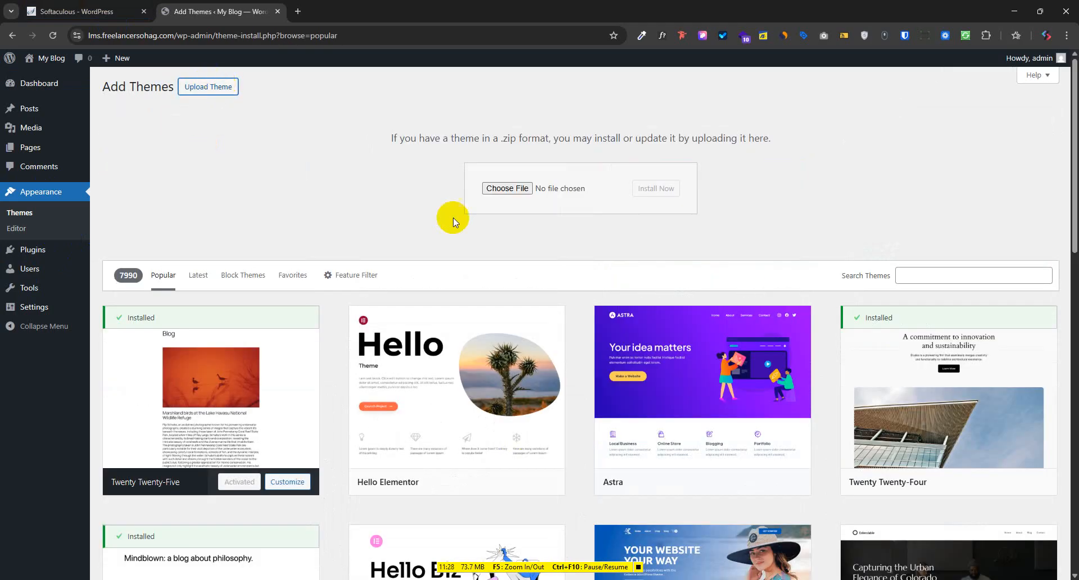
Supply eduvalt.zip as the theme file, install it and activate the Eduvalt theme.
left_click(523, 189)
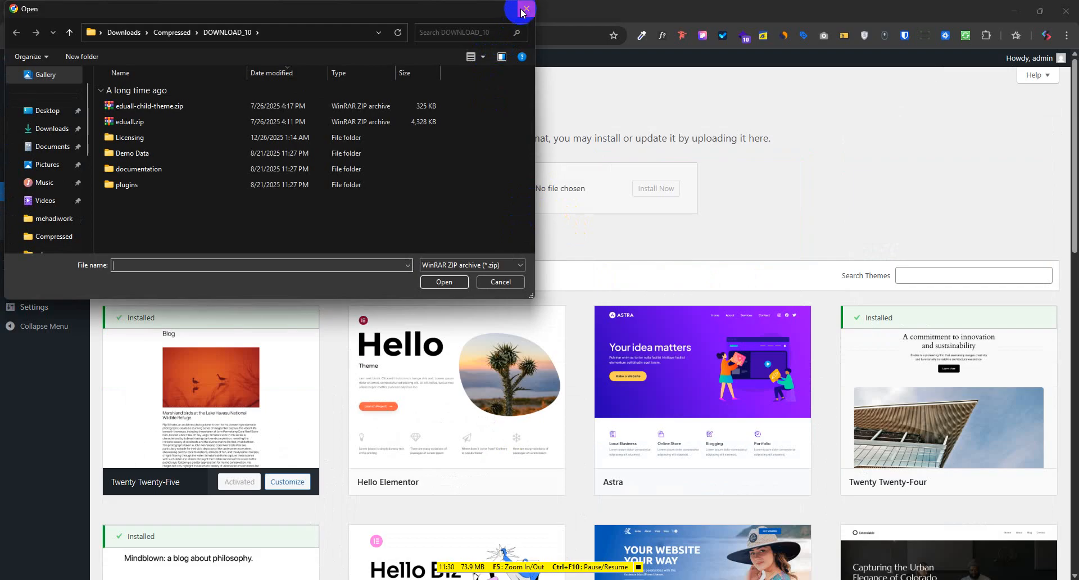
left_click(542, 8)
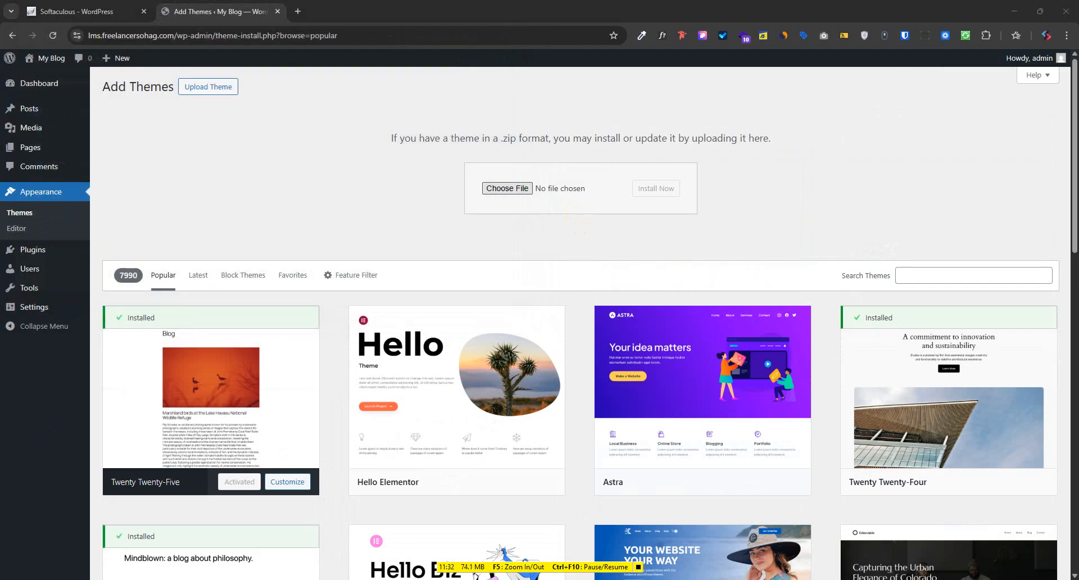
left_click_drag(579, 217, 520, 185)
left_click(655, 190)
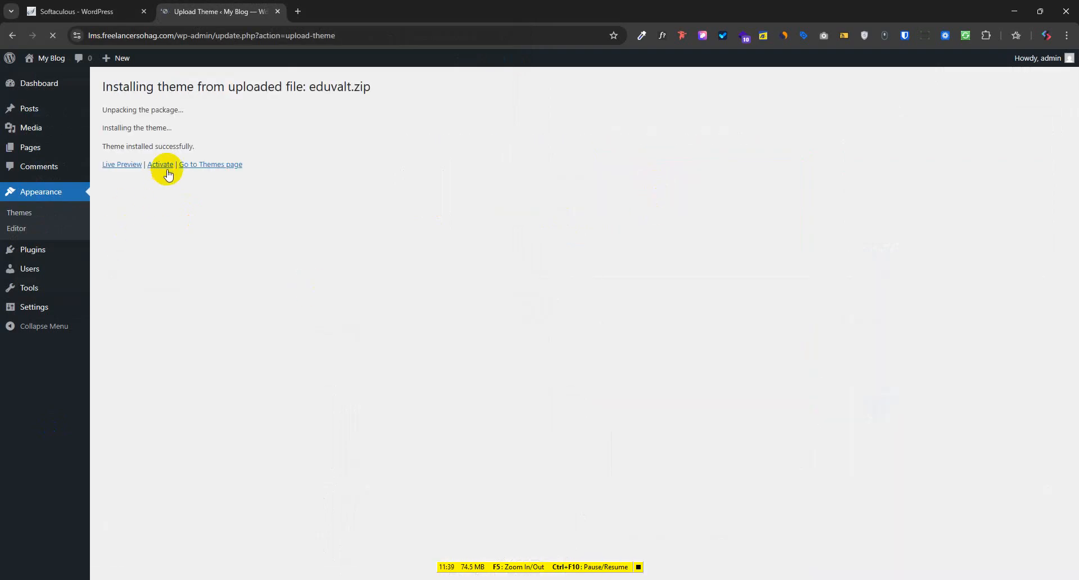
left_click(161, 165)
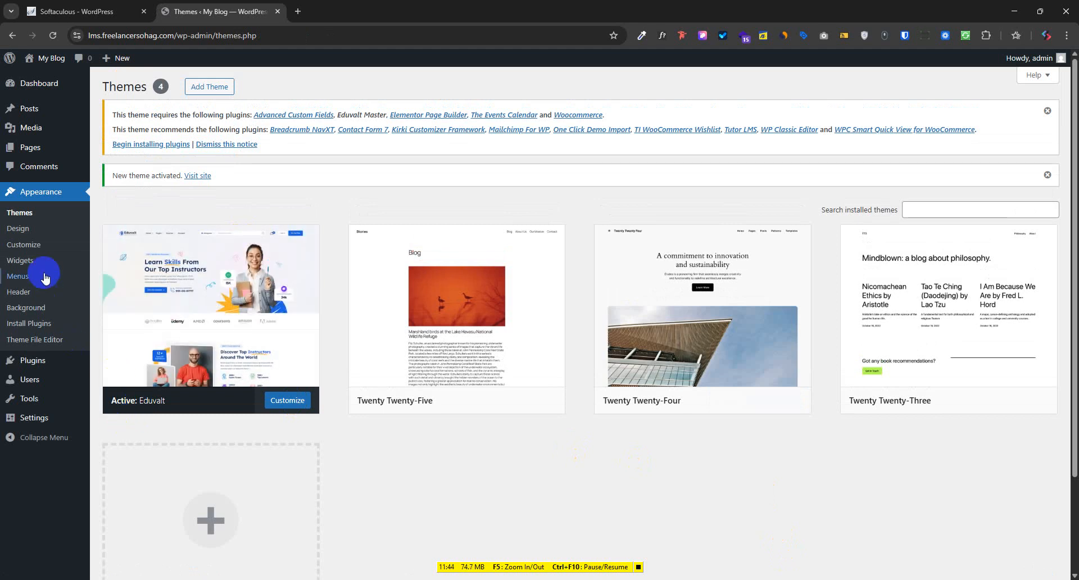
Install all of the Eduvalt theme's required and recommended plugins in one bulk action.
left_click(43, 323)
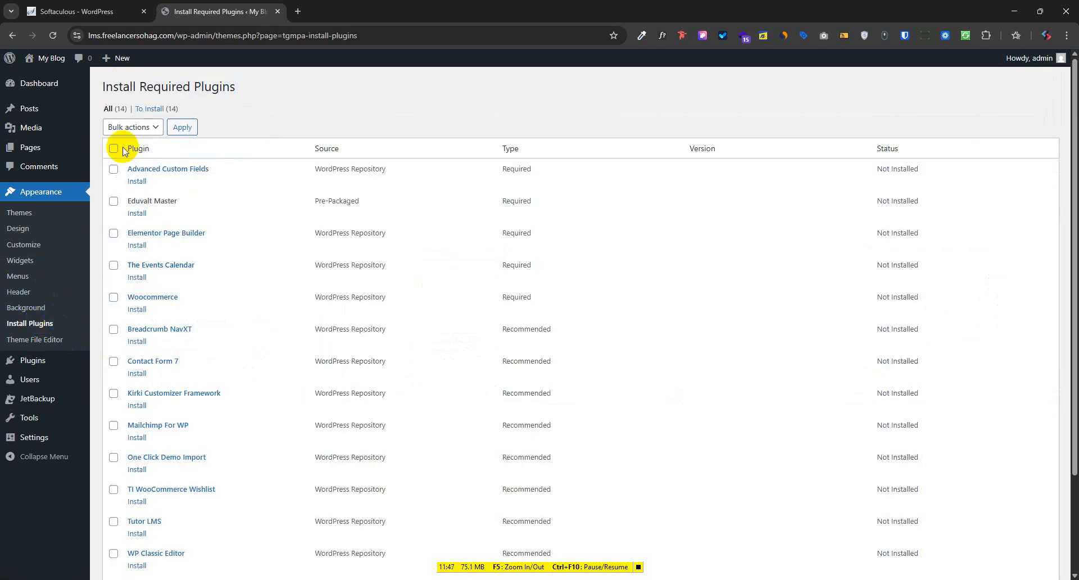
left_click(112, 144)
scroll(253, 444, "down", 2)
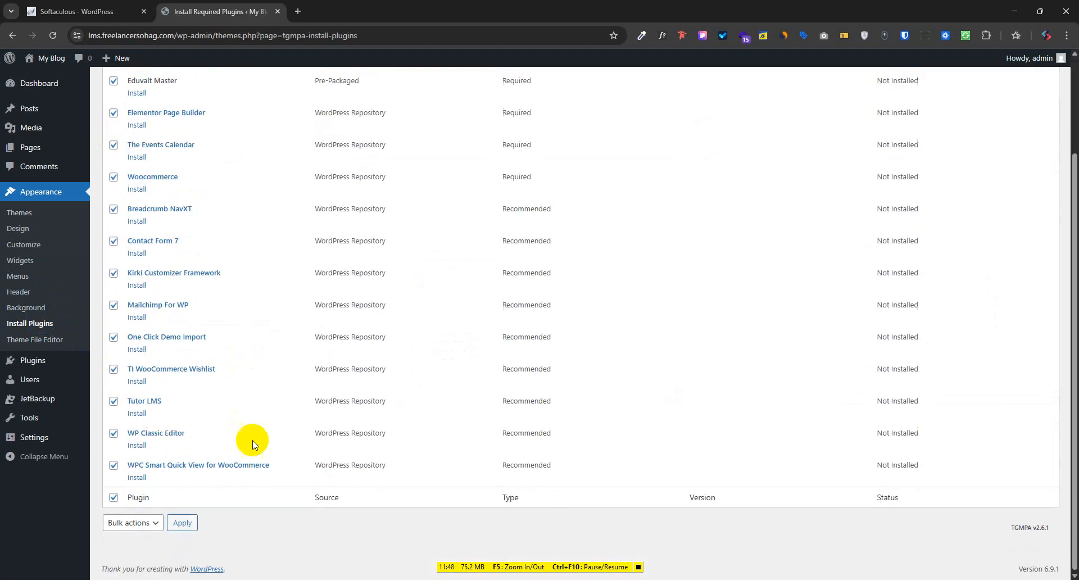
scroll(252, 444, "up", 2)
left_click(152, 127)
left_click(143, 158)
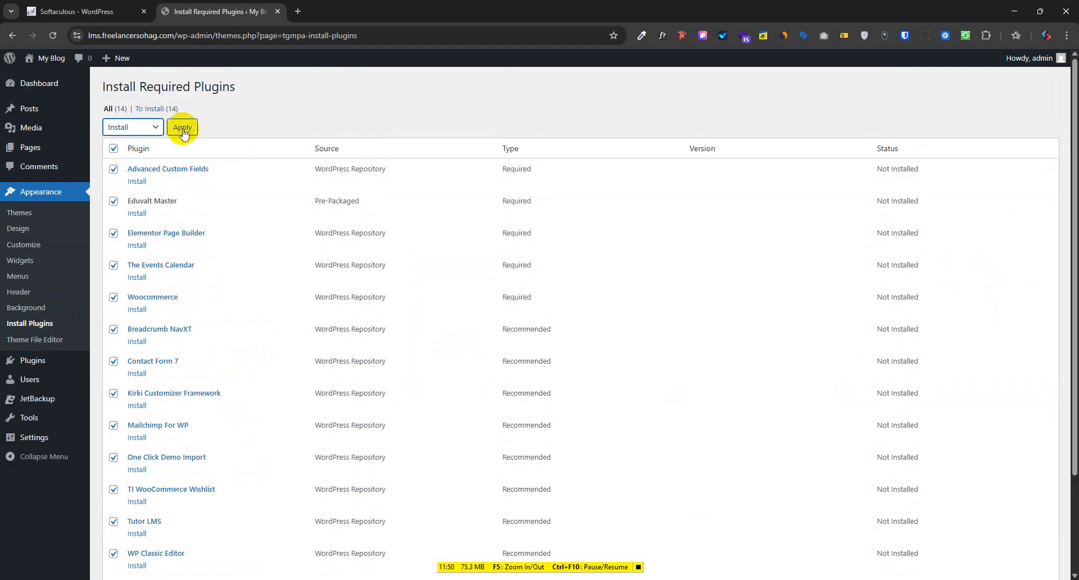
left_click(183, 128)
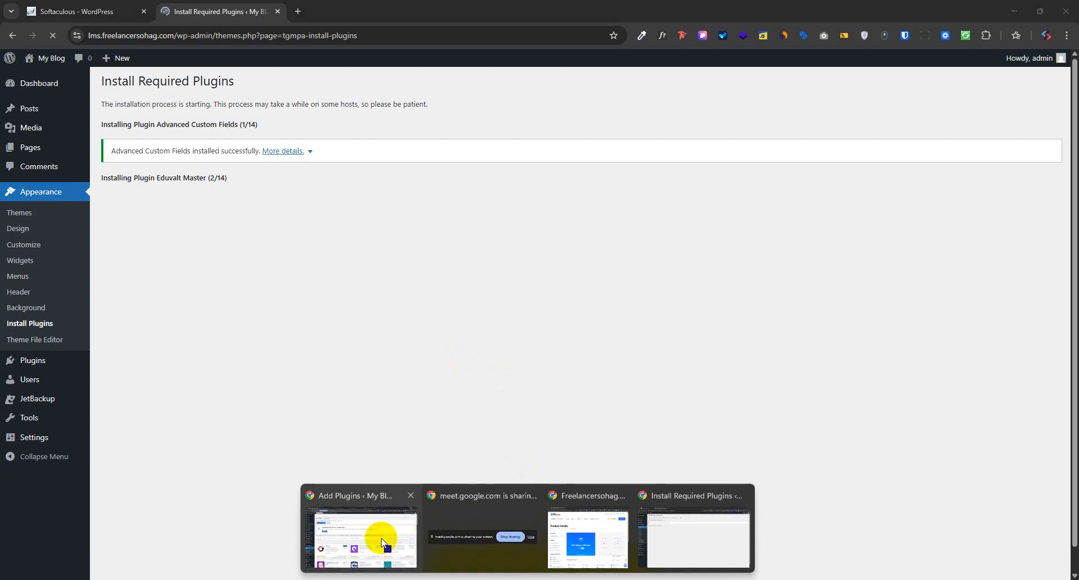
left_click(381, 534)
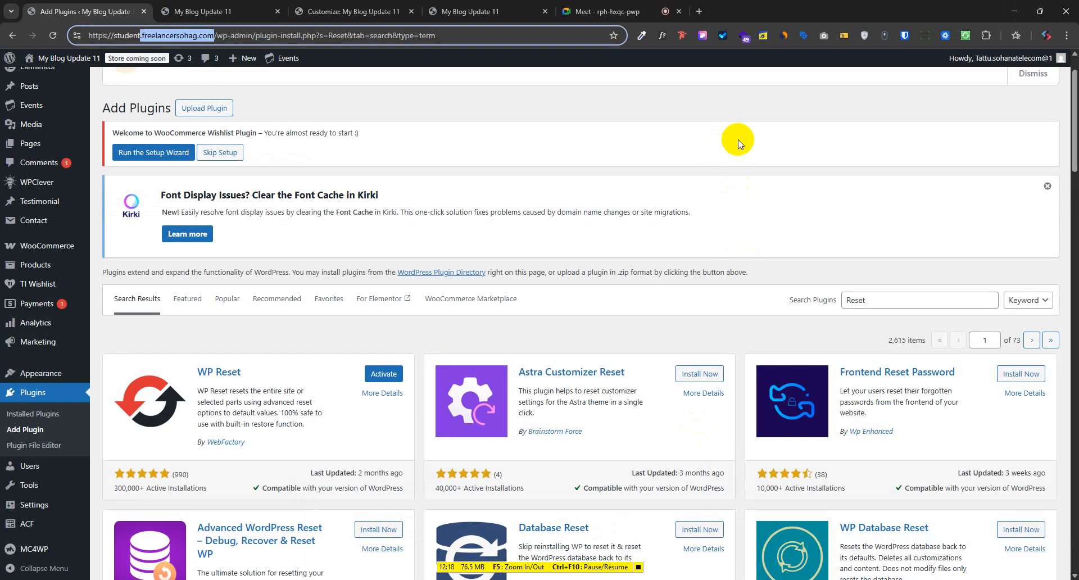
scroll(588, 336, "down", 1)
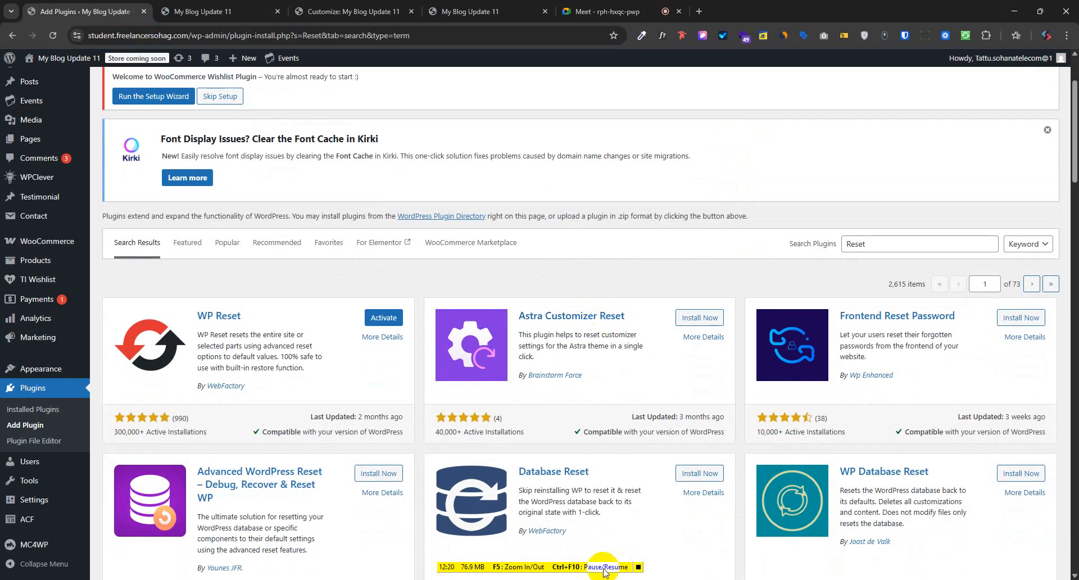
scroll(604, 562, "up", 1)
left_click(1014, 11)
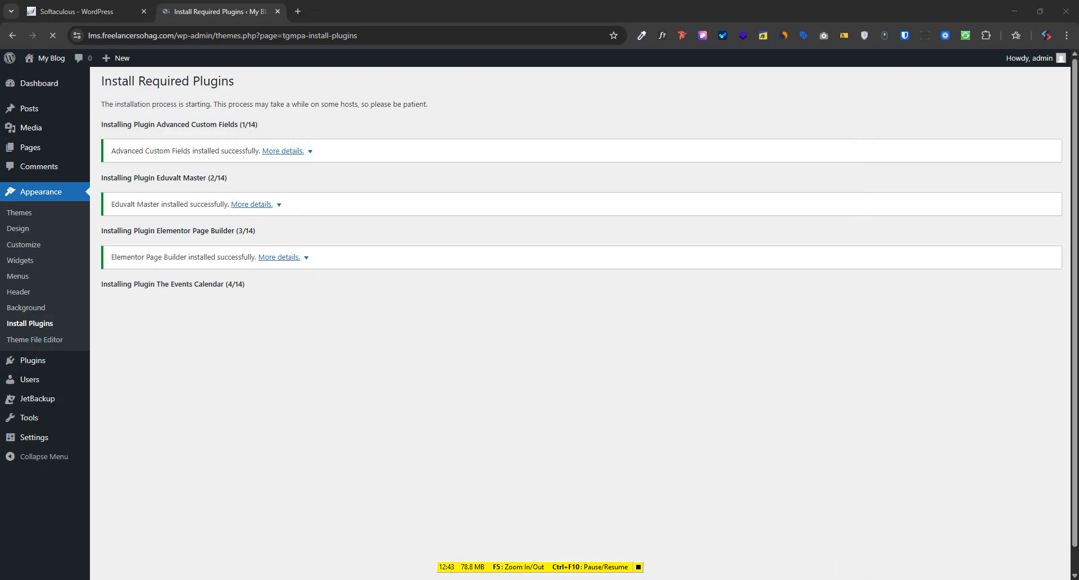
Switch back to the hosting account, return to cPanel's Tools page, search the tools for "php" and open the MultiPHP INI Editor.
left_click(89, 11)
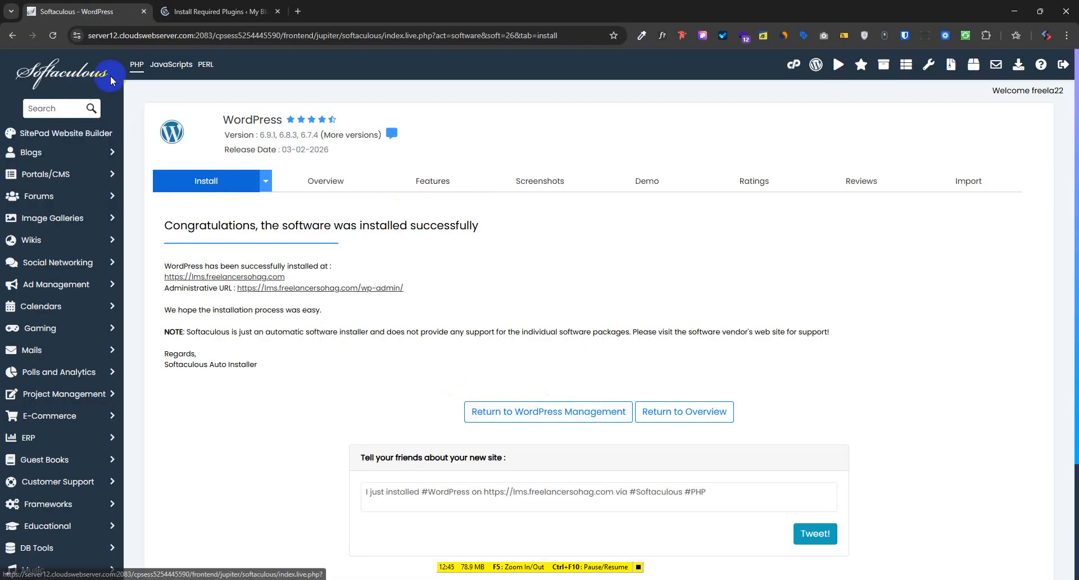
left_click(194, 12)
left_click(95, 12)
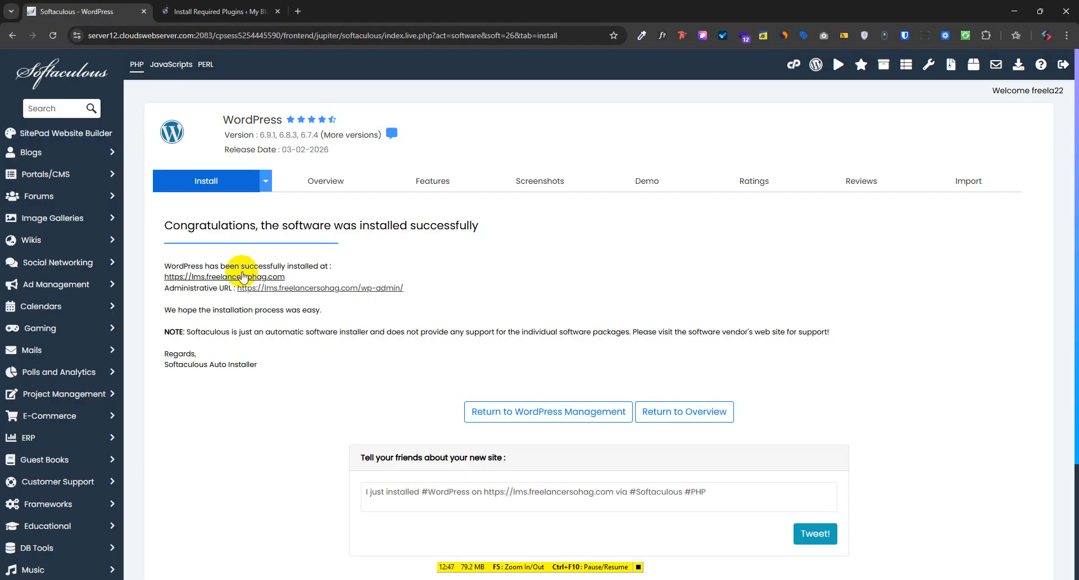
left_click(13, 36)
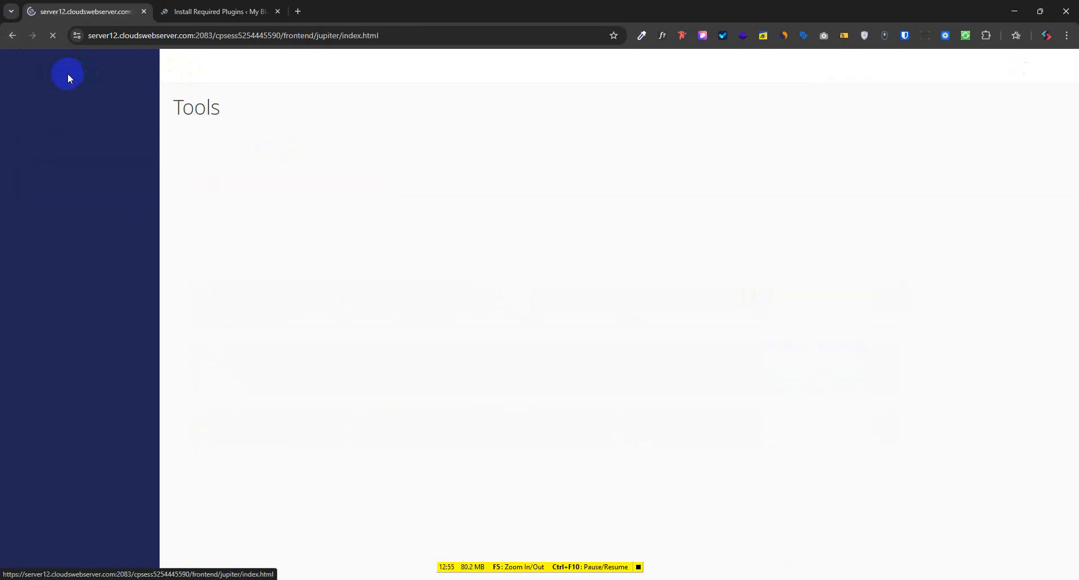
left_click(248, 12)
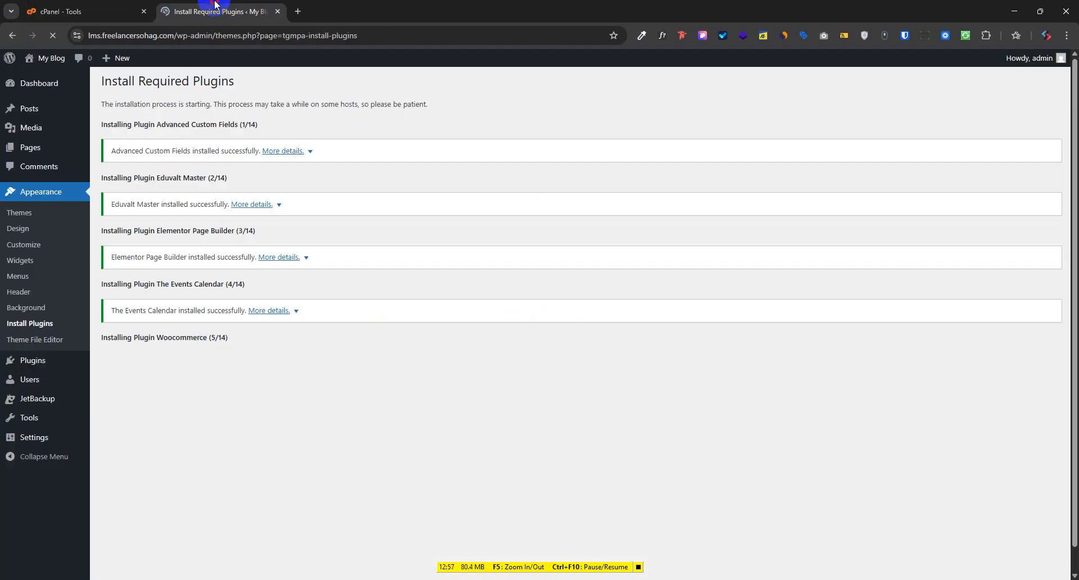
left_click(115, 11)
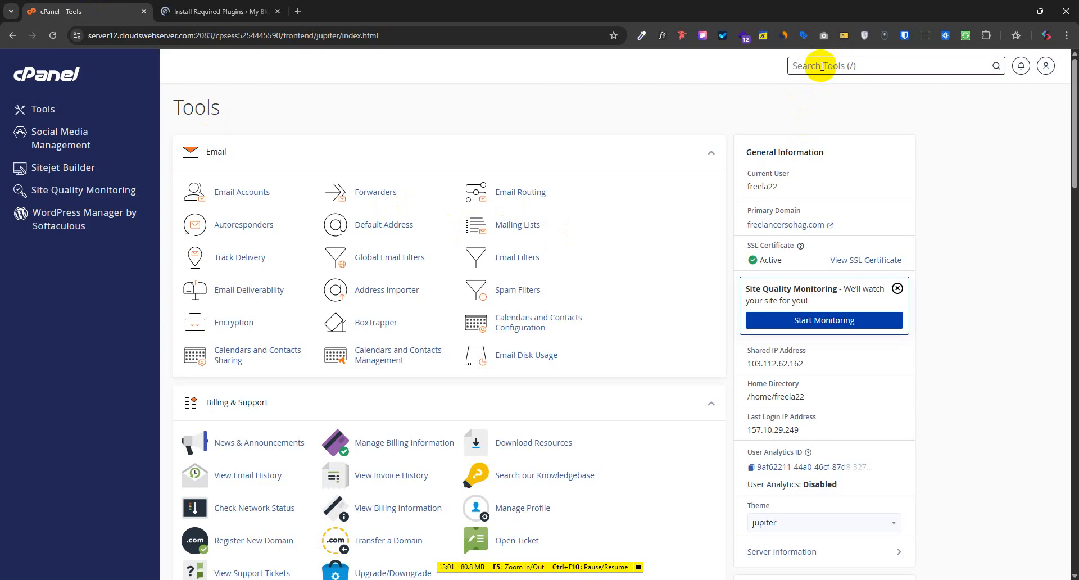
type("php")
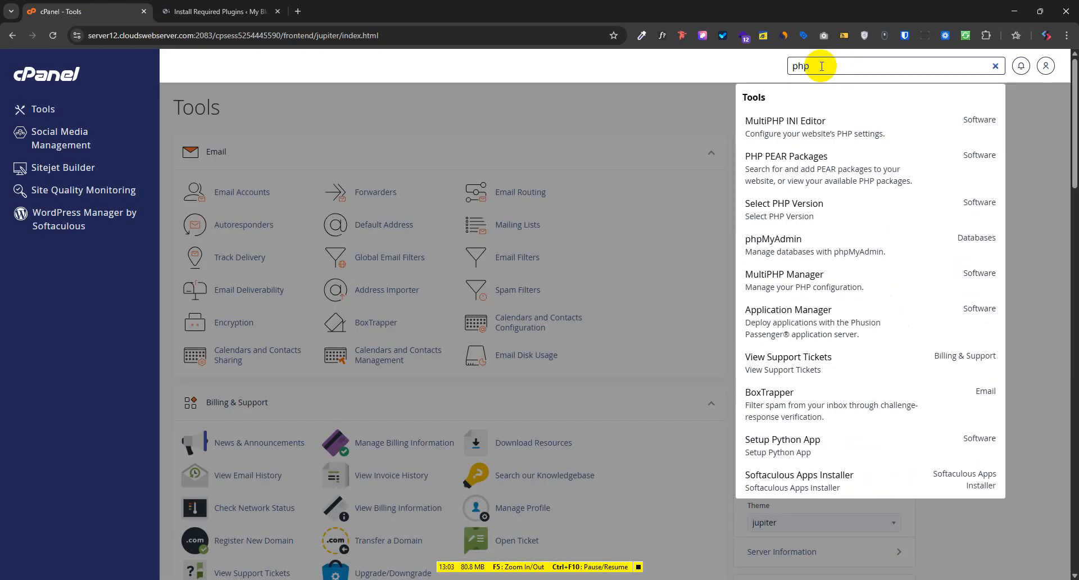
left_click(805, 124)
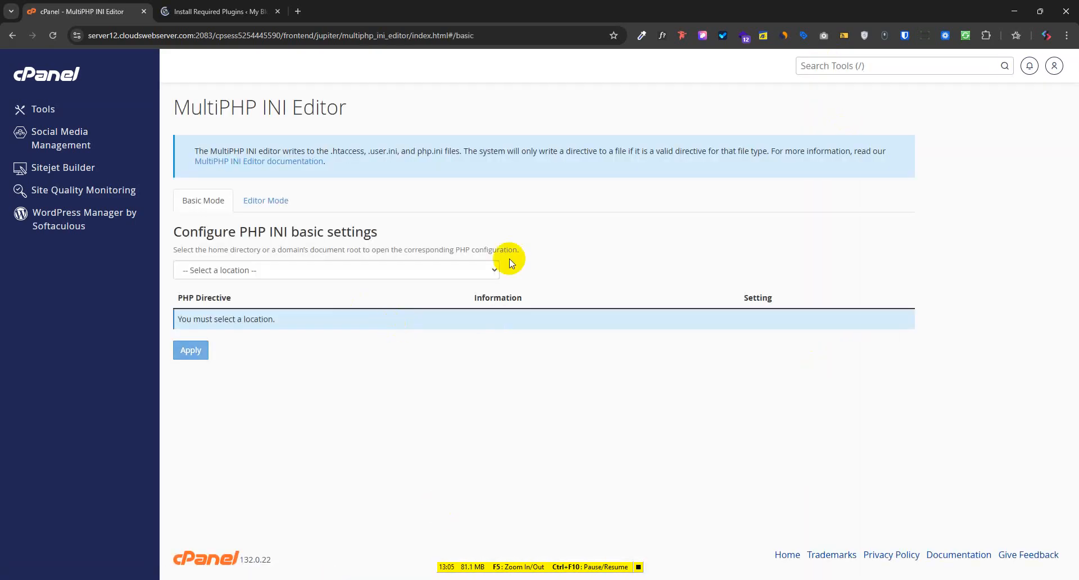
Load the basic PHP INI settings for lms.freelancersohag.com and review memory_limit, post_max_size and upload_max_filesize.
left_click(231, 270)
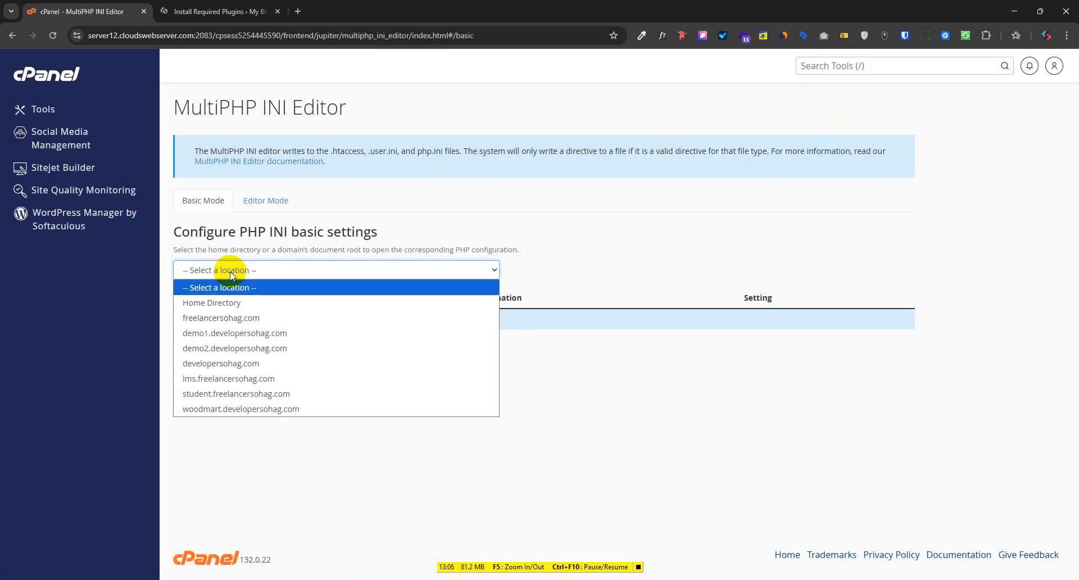
left_click(237, 380)
scroll(798, 420, "down", 3)
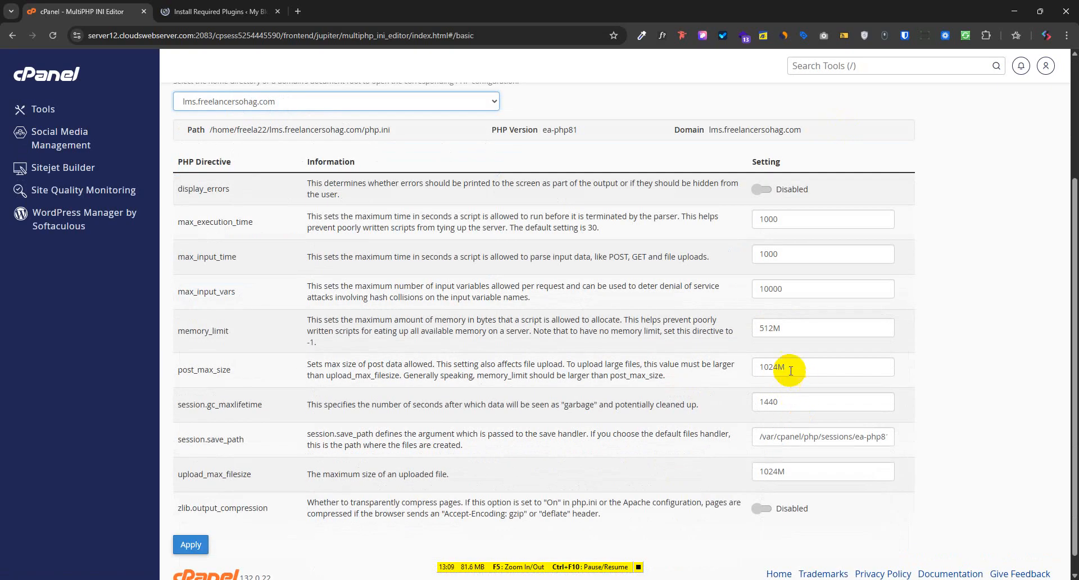
left_click(787, 332)
left_click_drag(793, 330, 750, 330)
left_click_drag(808, 367, 716, 378)
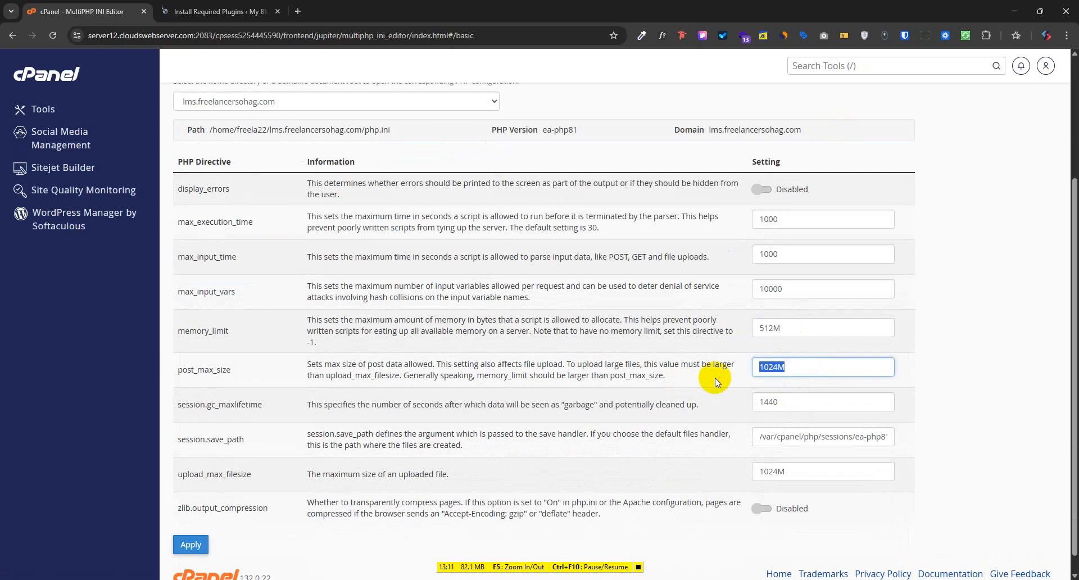
left_click_drag(796, 417, 723, 418)
left_click_drag(797, 474, 697, 484)
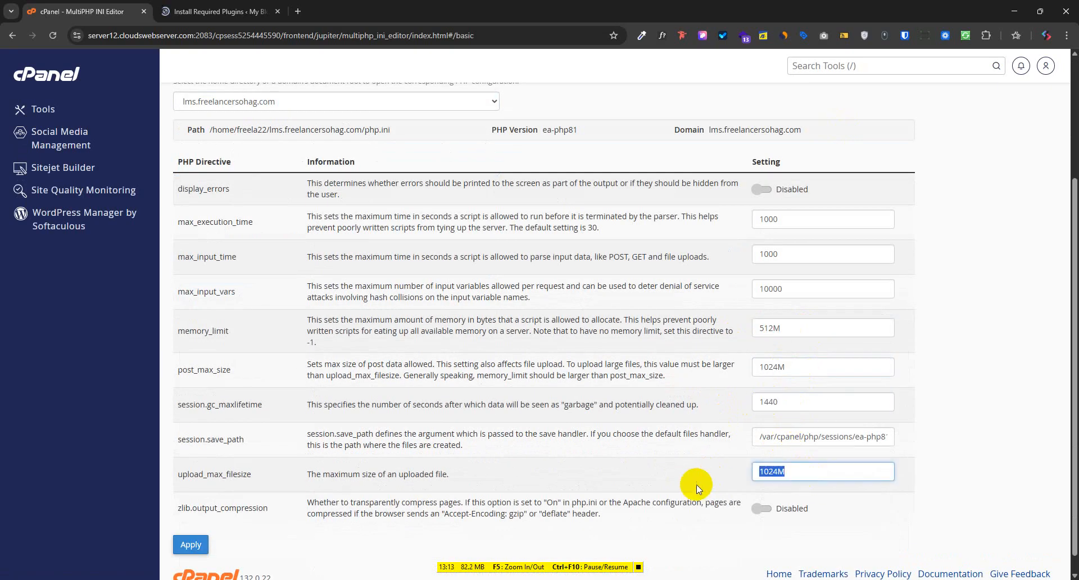
left_click(658, 484)
scroll(646, 435, "down", 1)
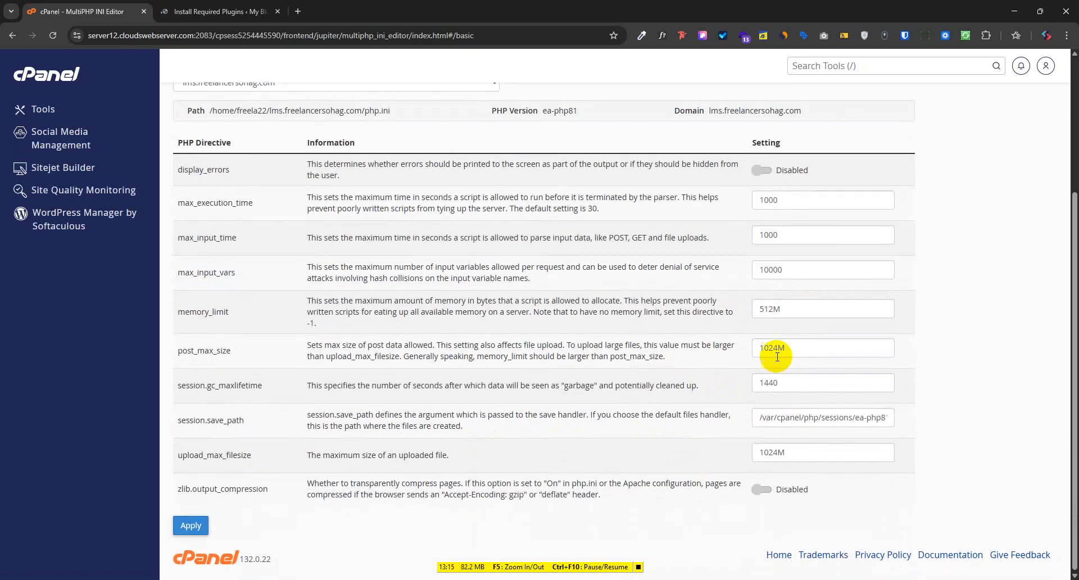
scroll(413, 228, "up", 3)
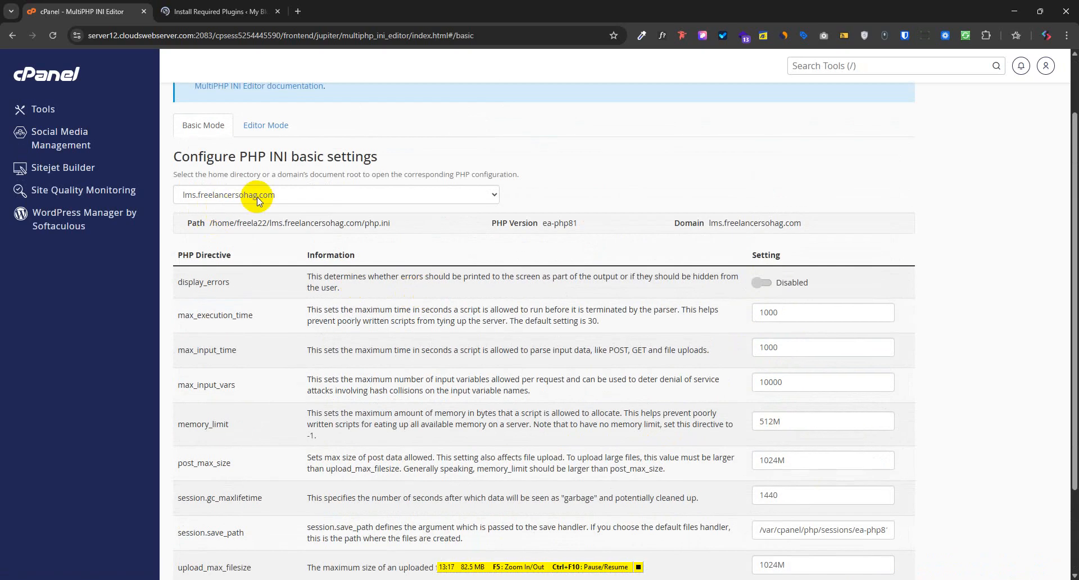
Confirm the selected location for the PHP settings and examine its max_execution_time and memory_limit directives.
left_click(257, 201)
left_click(260, 199)
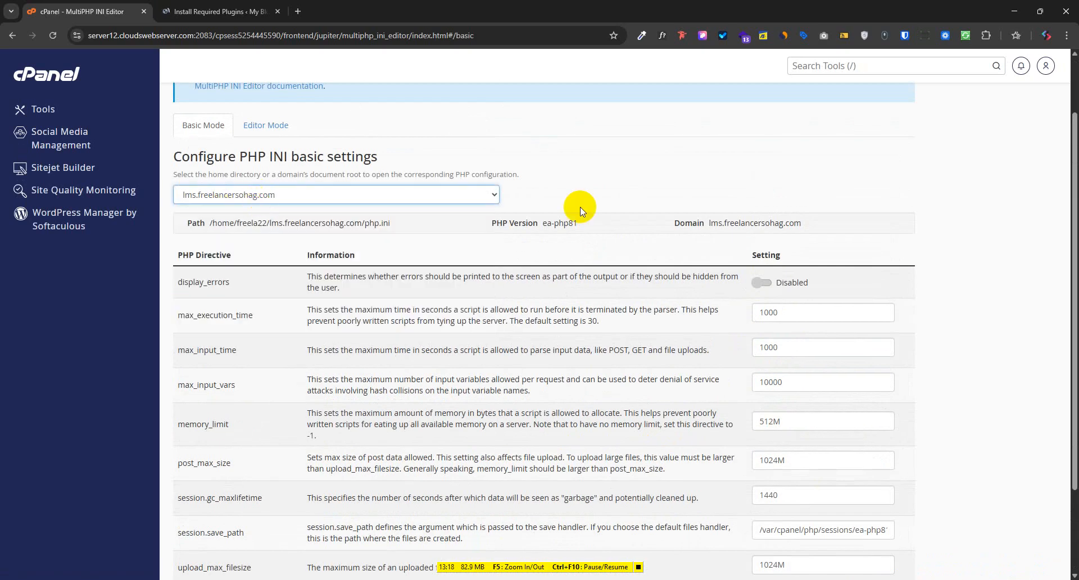
double_click(787, 317)
scroll(787, 450, "down", 1)
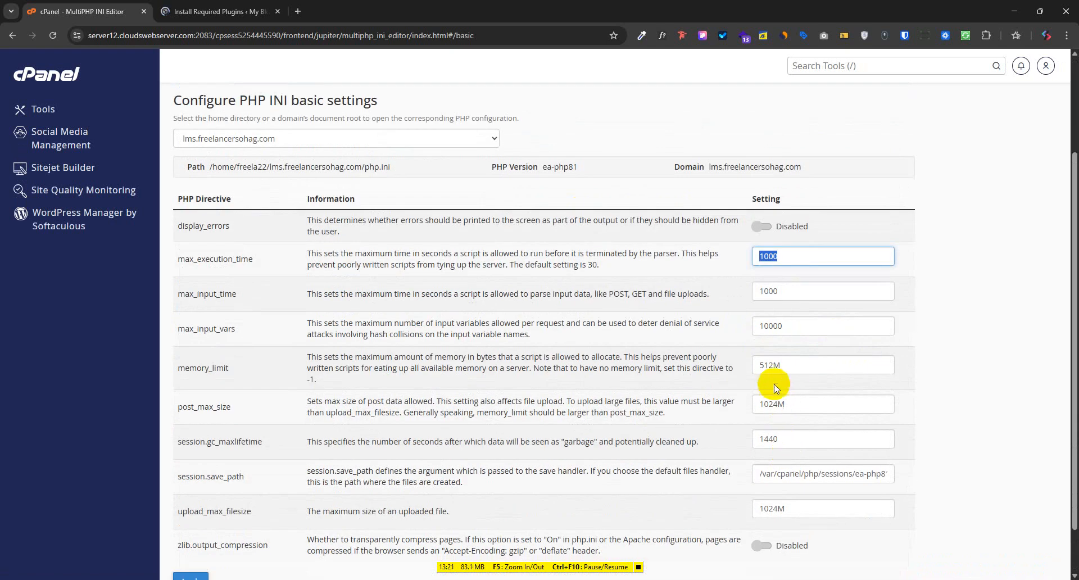
double_click(766, 366)
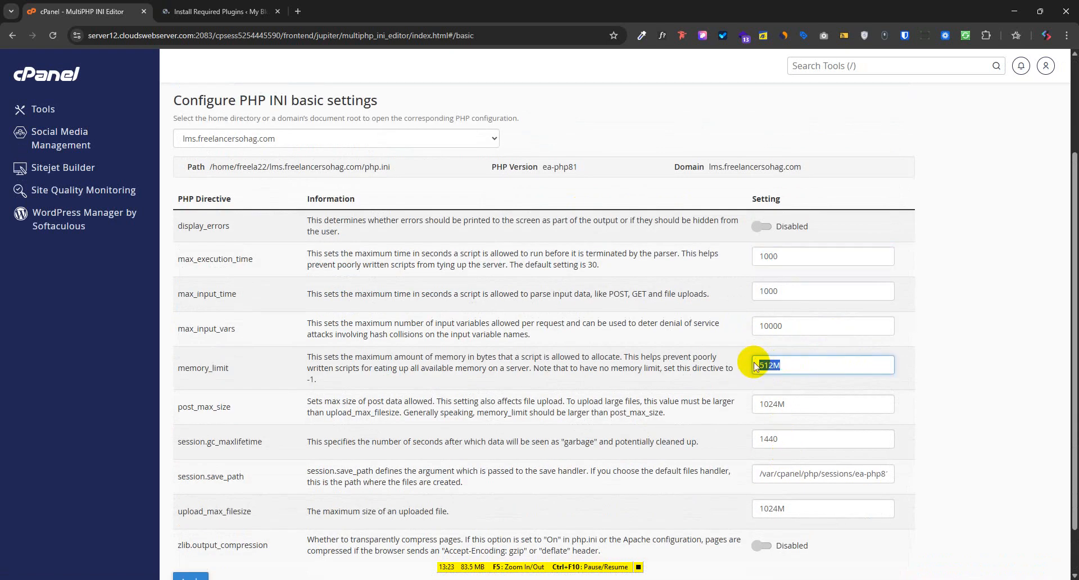
left_click(719, 368)
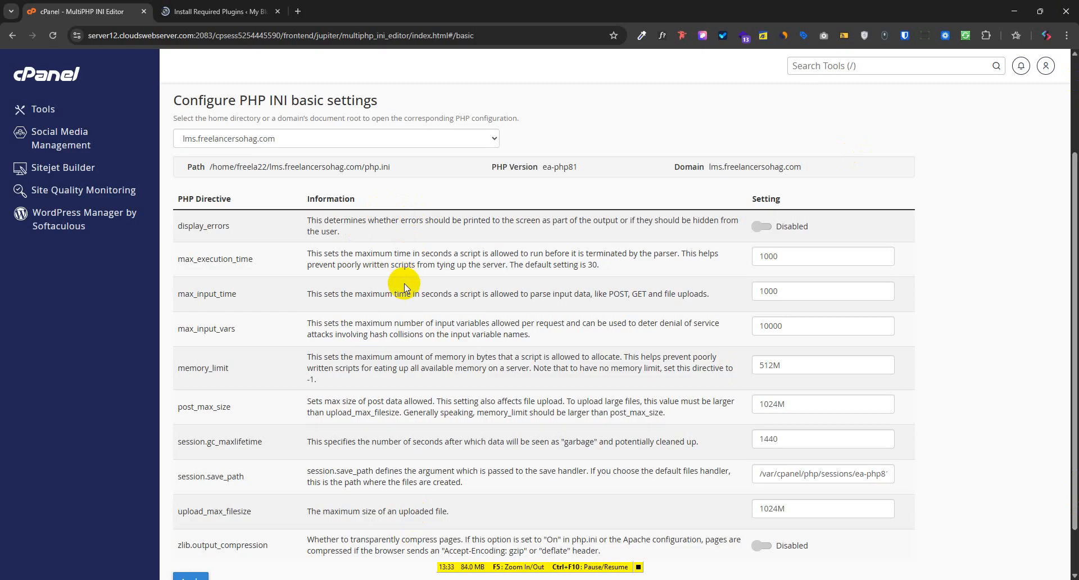
Check the plugin installation's progress in WordPress, and return to cPanel to review max_input_time and max_execution_time.
scroll(422, 296, "up", 1)
left_click(249, 8)
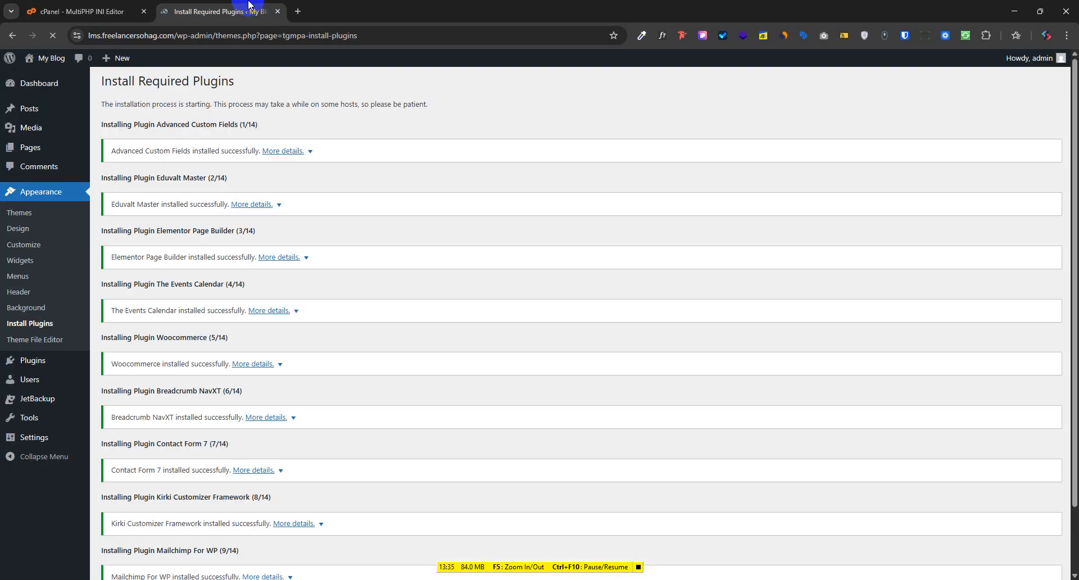
scroll(259, 450, "down", 2)
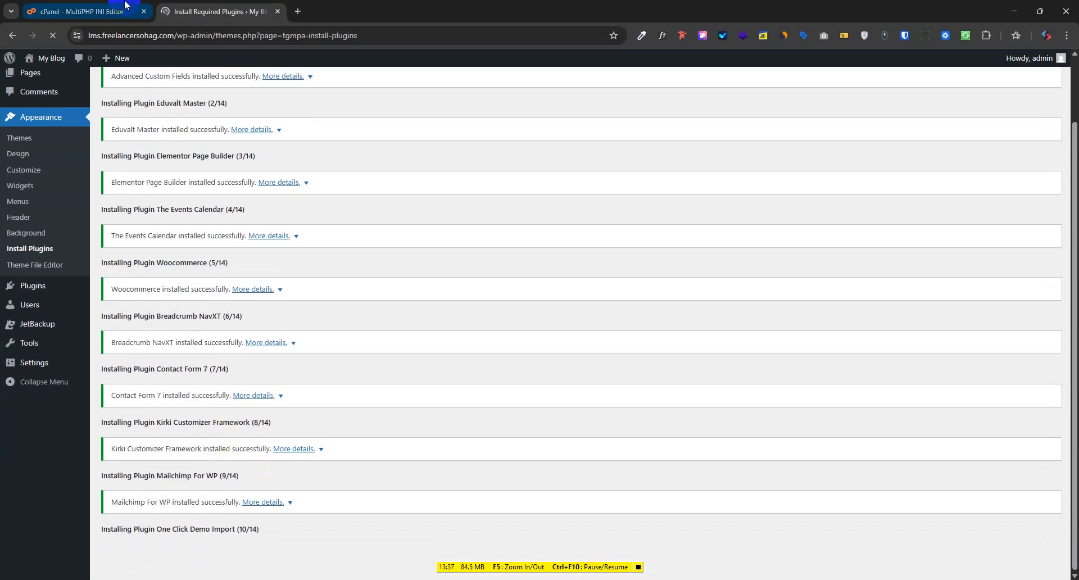
left_click(125, 8)
scroll(756, 512, "down", 2)
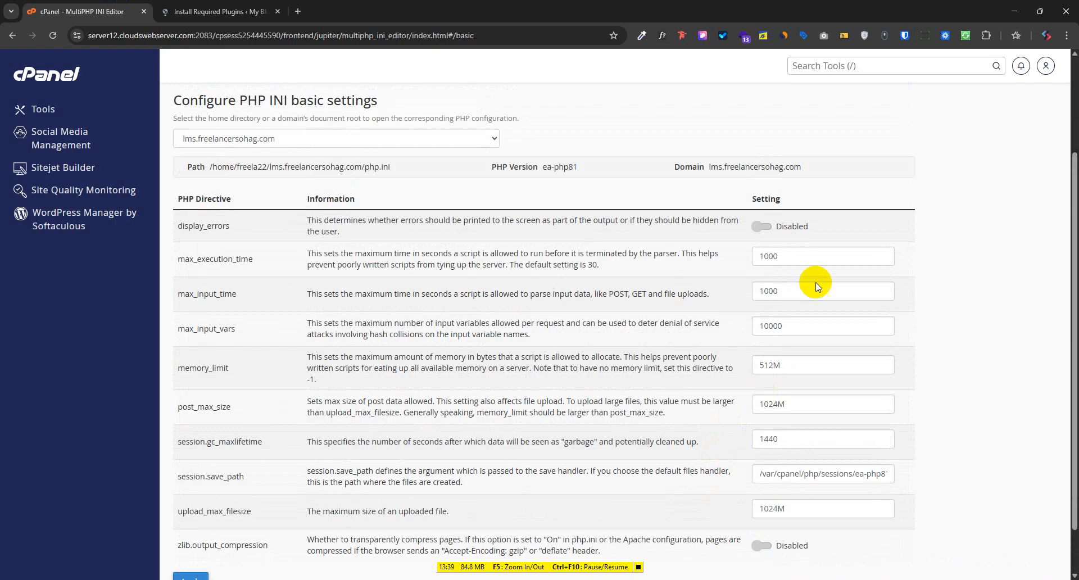
left_click(783, 291)
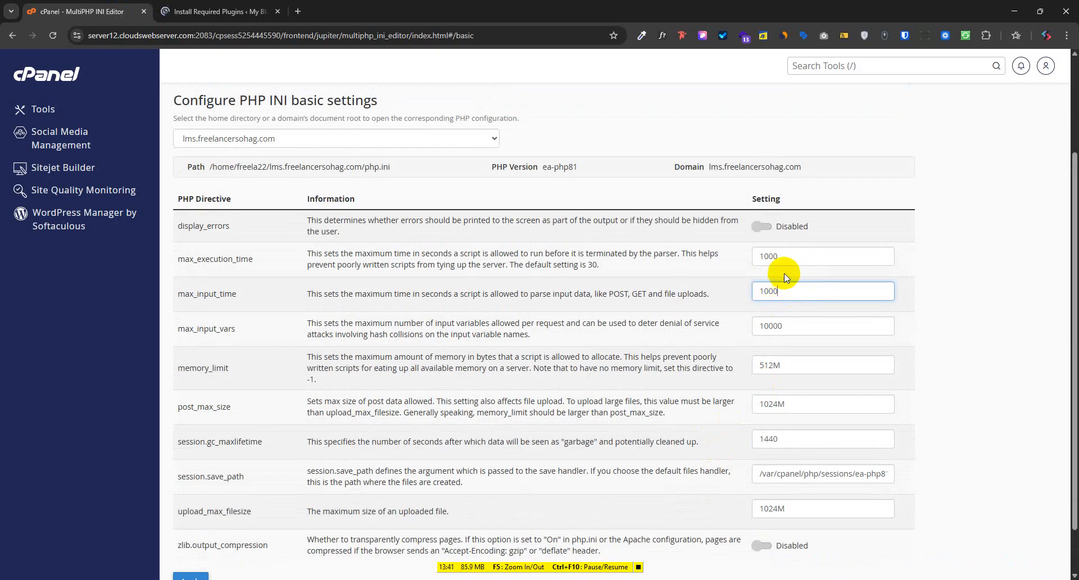
left_click(789, 256)
double_click(787, 256)
Check how far the bulk installation of the theme's plugins has progressed in WordPress.
left_click(223, 7)
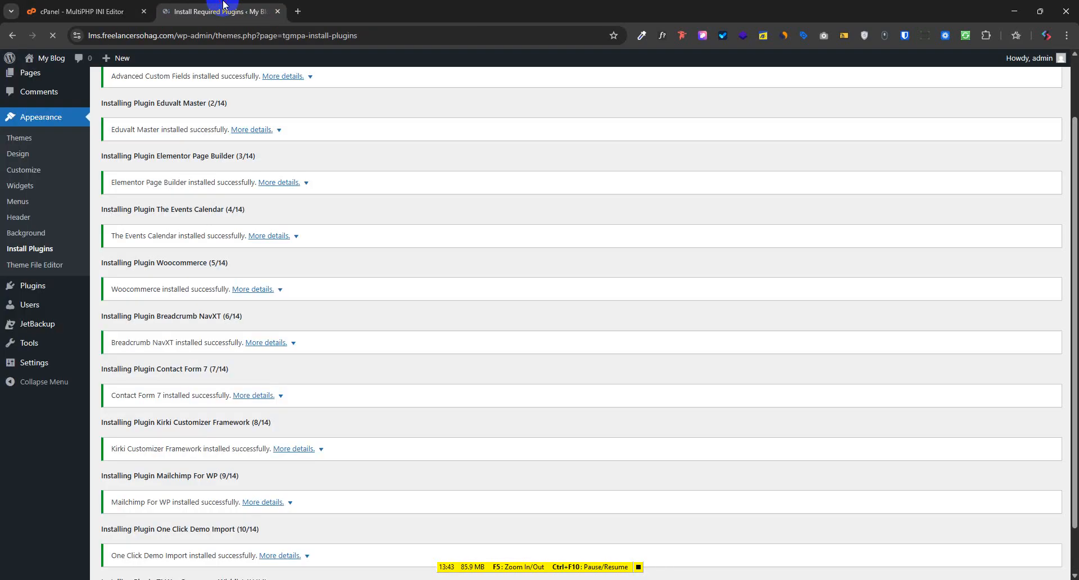
left_click(62, 10)
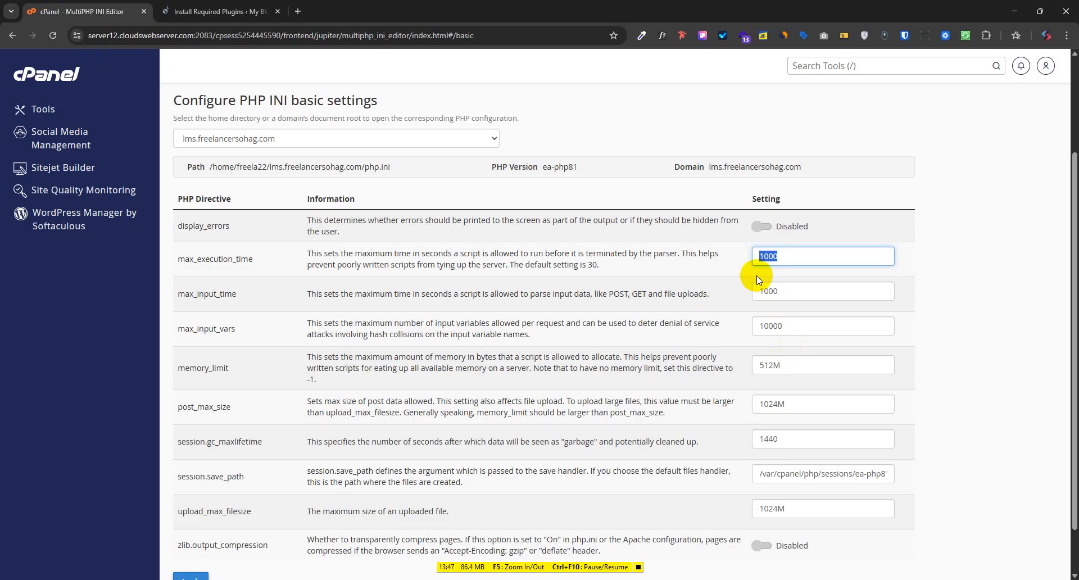
left_click(187, 6)
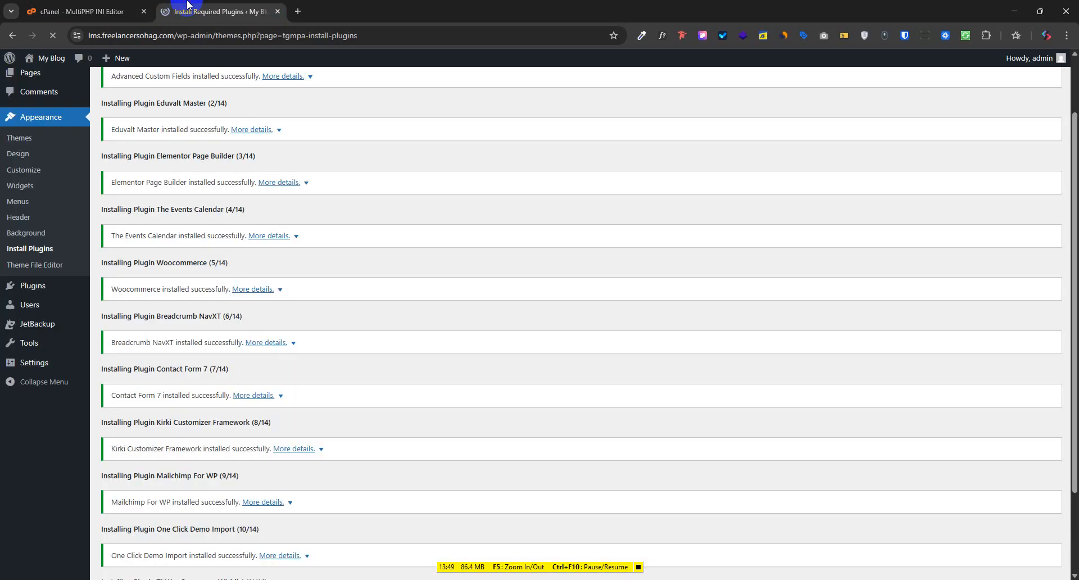
scroll(279, 294, "down", 2)
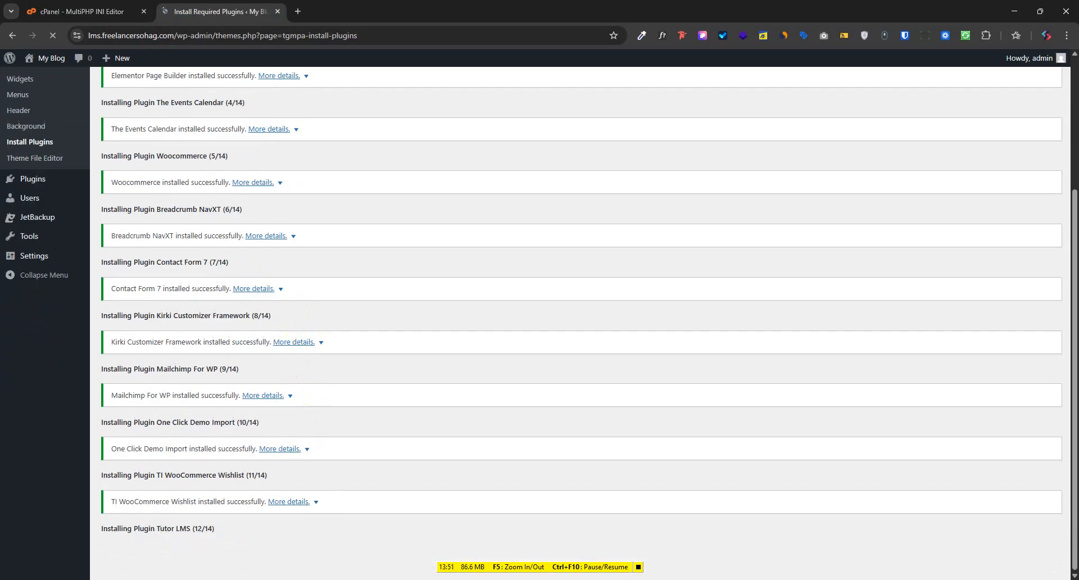
Return to the PHP INI settings in cPanel and review max_input_time, max_input_vars, memory_limit and post_max_size.
left_click(90, 10)
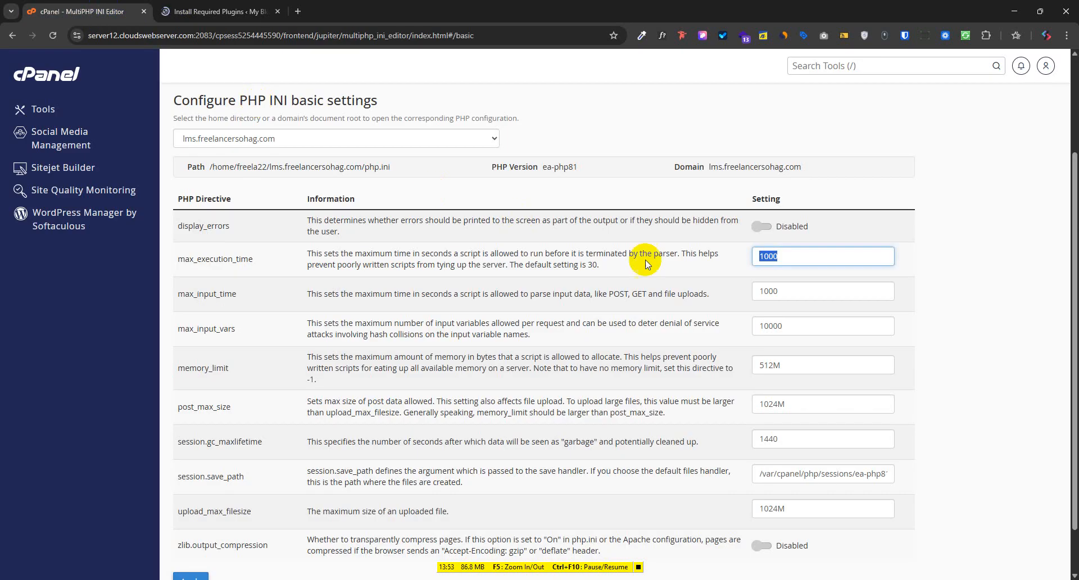
double_click(790, 292)
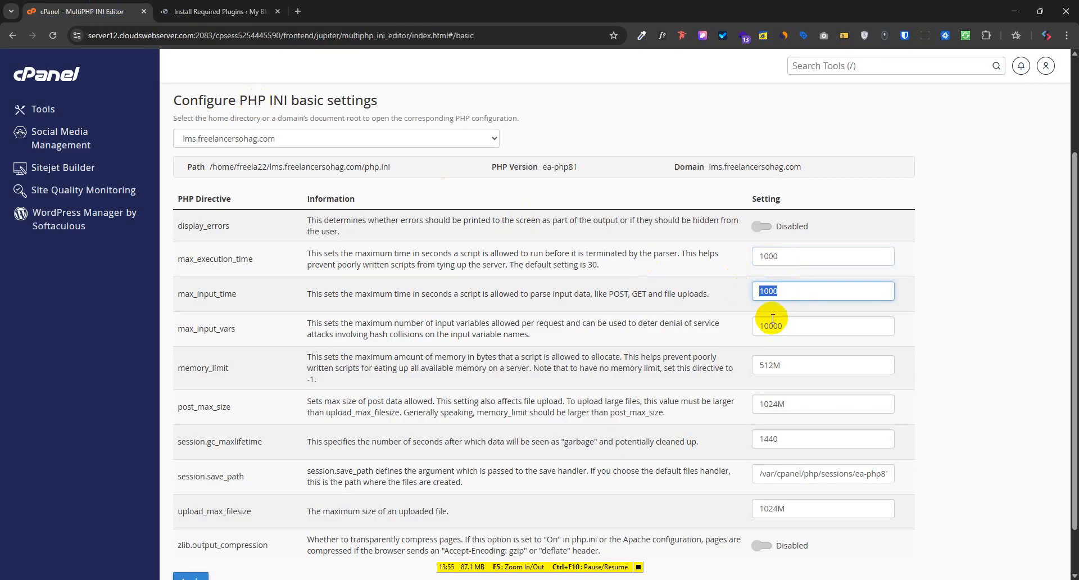
double_click(771, 325)
double_click(787, 365)
double_click(790, 404)
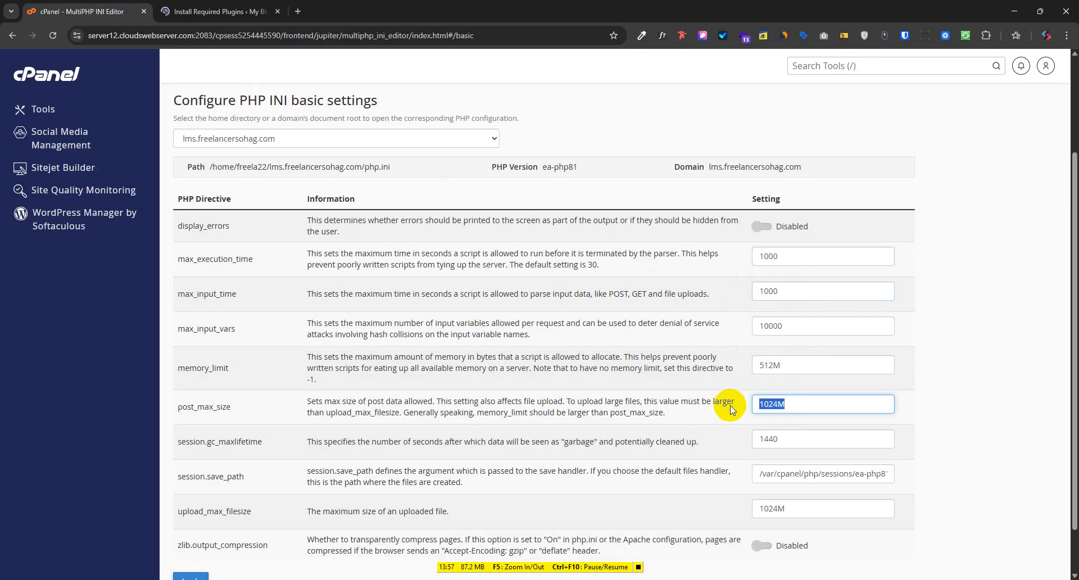
Go back to the WordPress plugin installation log and review it from the first plugin through the last.
left_click(219, 12)
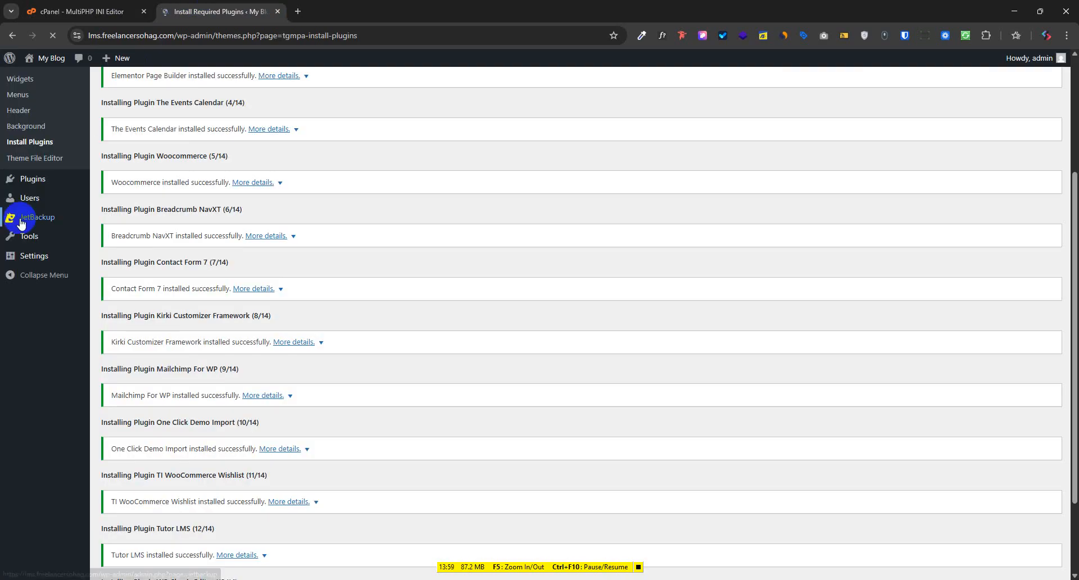
scroll(20, 223, "up", 3)
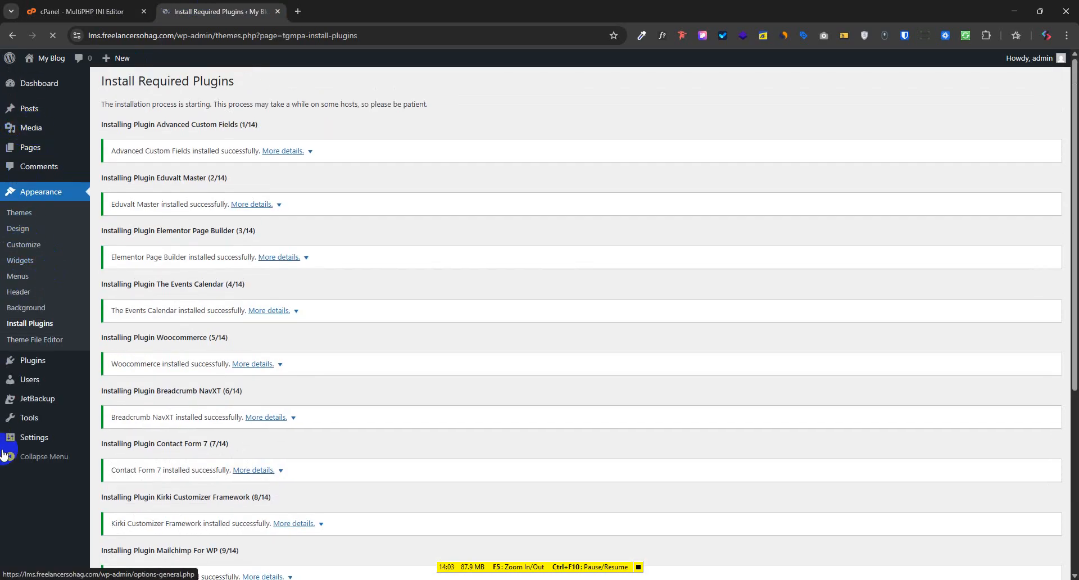
scroll(566, 388, "down", 5)
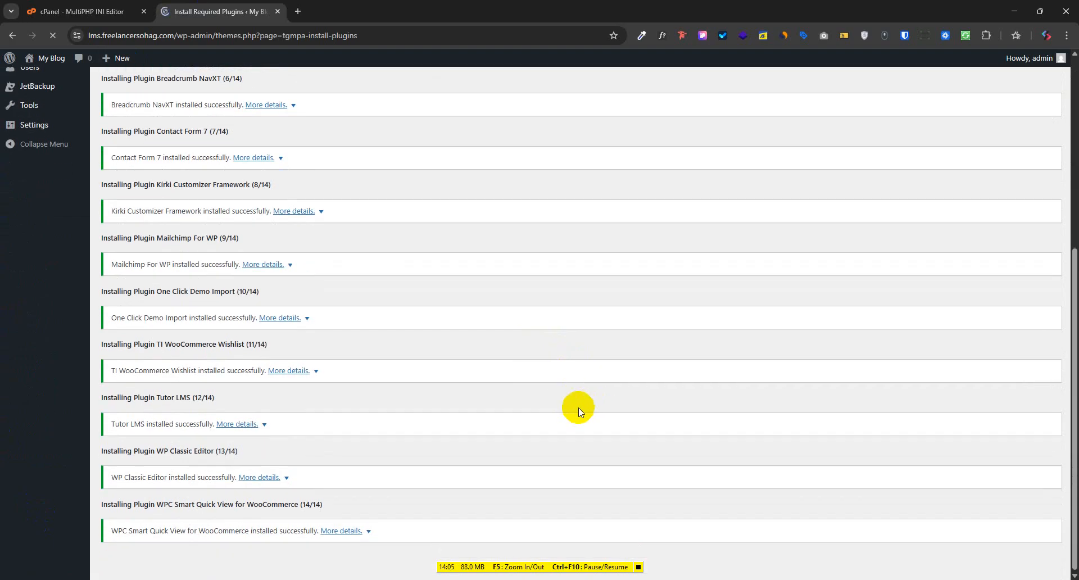
Return to cPanel, search its tools for "php", and open the MultiPHP INI Editor's basic settings for lms.freelancersohag.com.
left_click(79, 11)
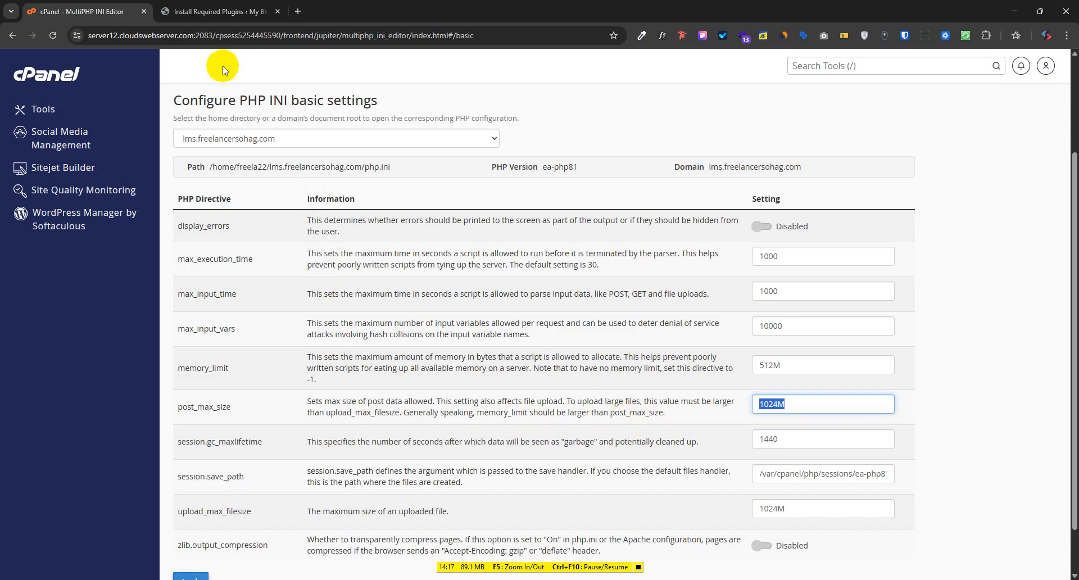
scroll(493, 361, "down", 2)
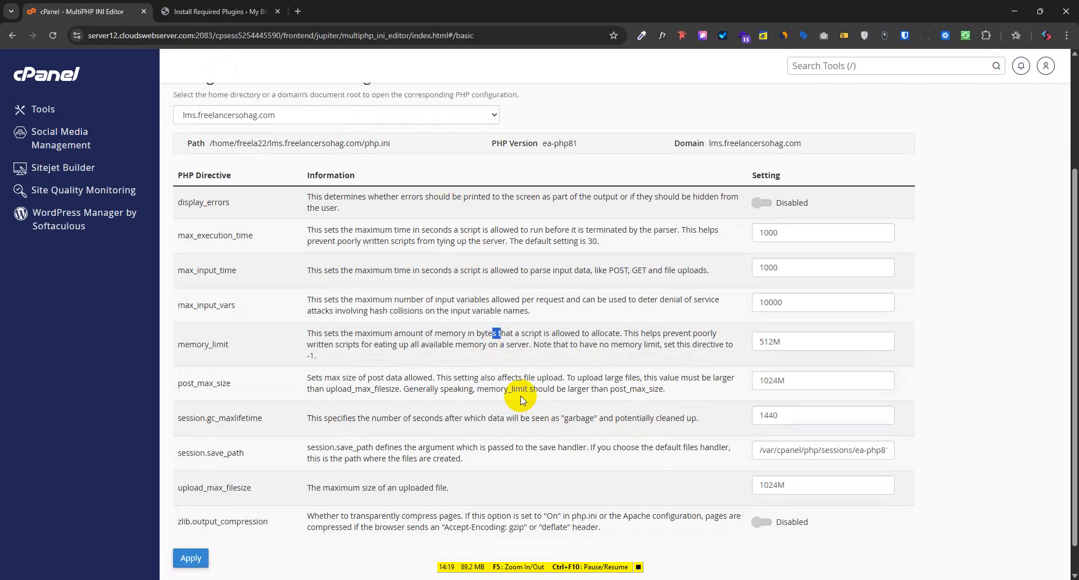
scroll(795, 72, "up", 3)
left_click(816, 66)
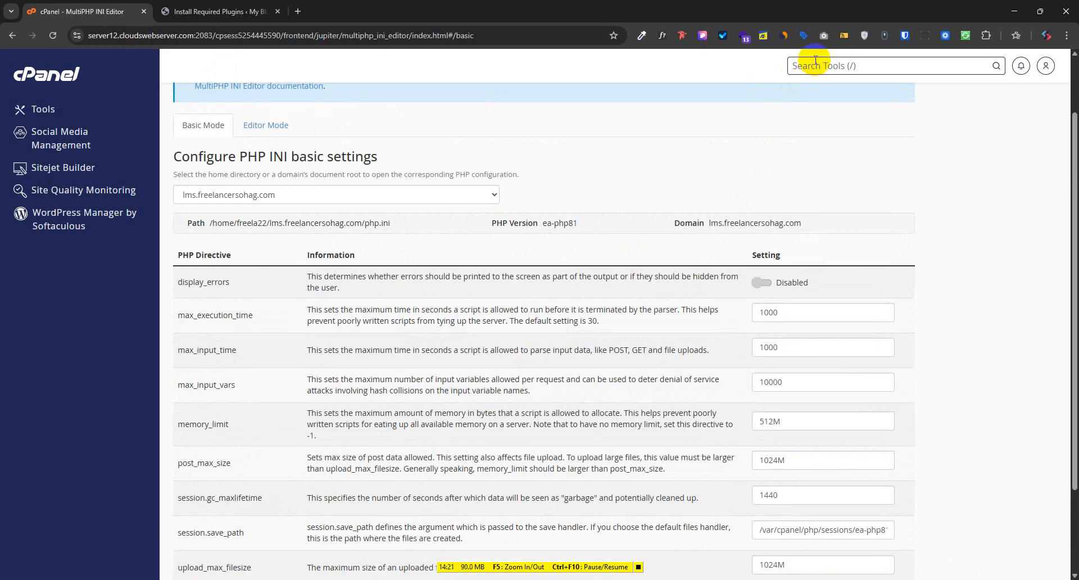
type("php")
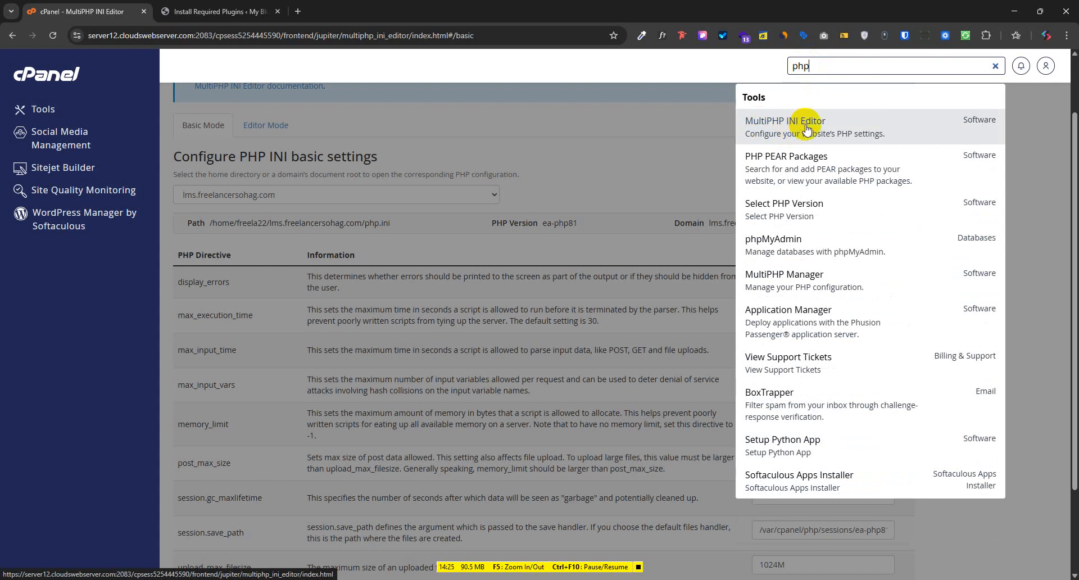
left_click(807, 129)
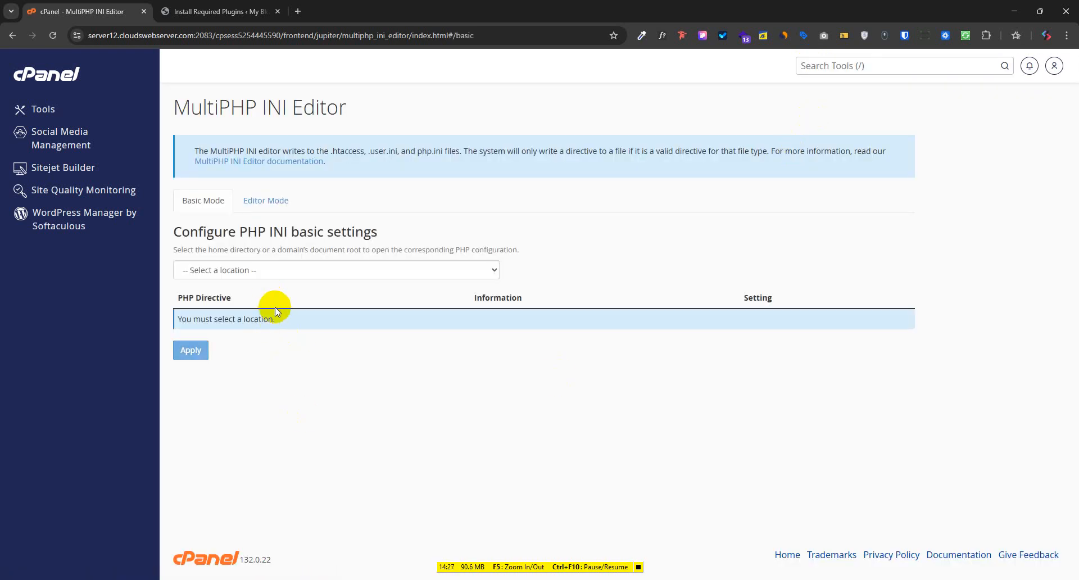
left_click(241, 269)
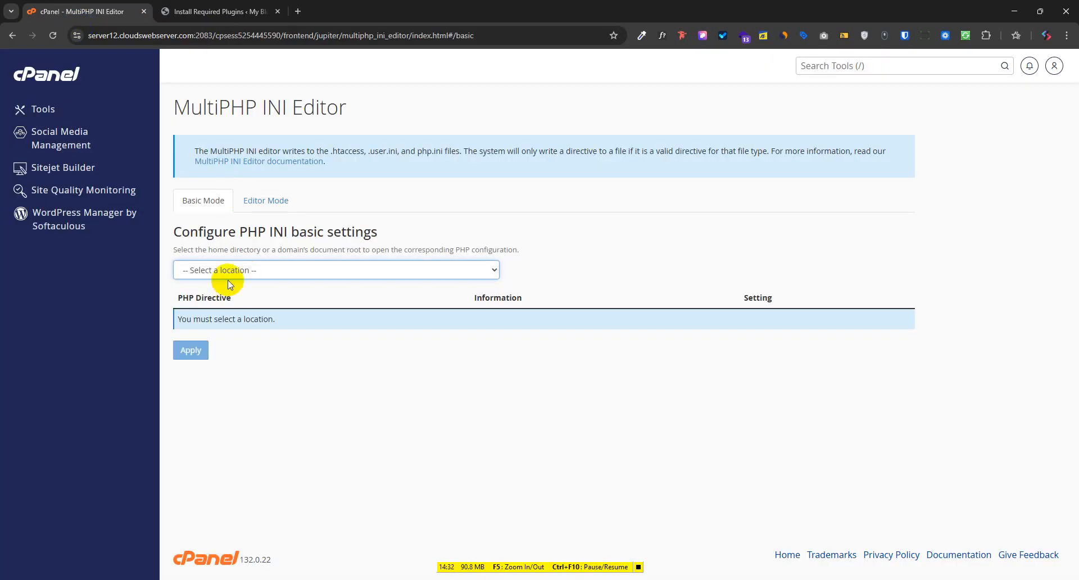
left_click(226, 271)
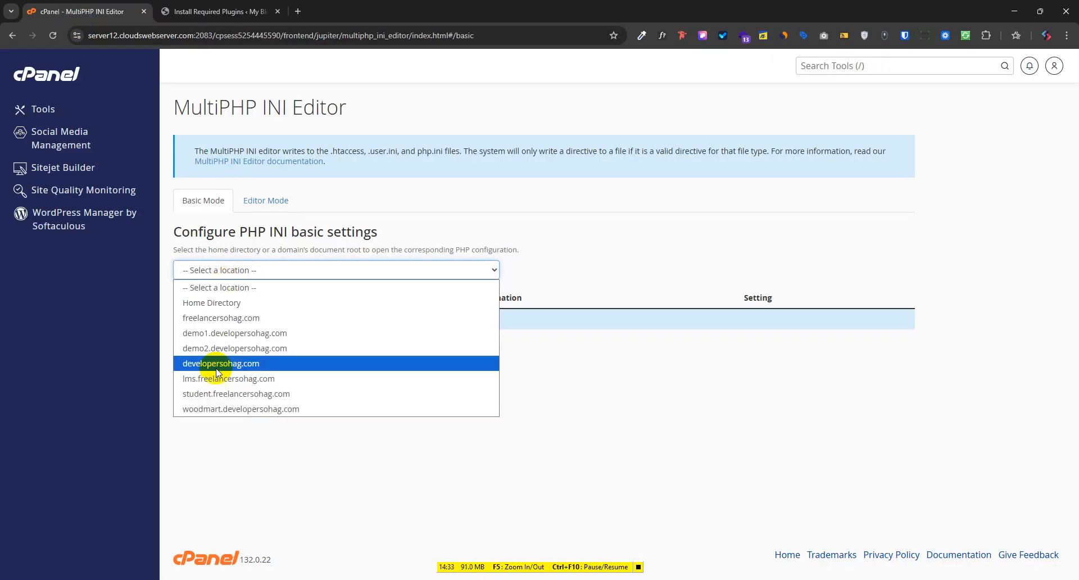
left_click(220, 378)
scroll(630, 311, "down", 2)
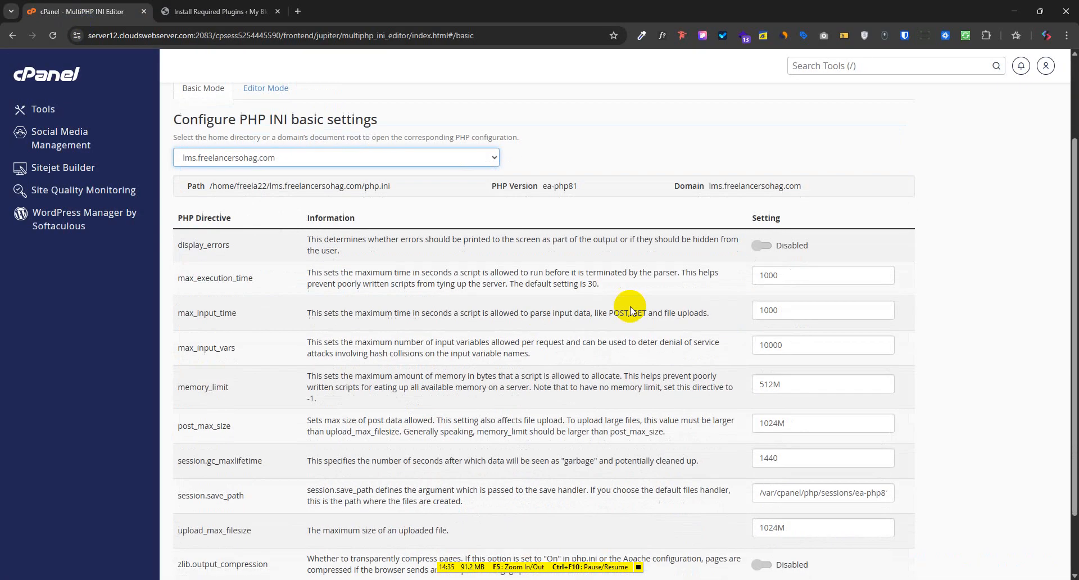
Review the PHP limits for lms.freelancersohag.com, covering input variables, memory, post size, session lifetime, upload size, input time and execution time.
double_click(769, 344)
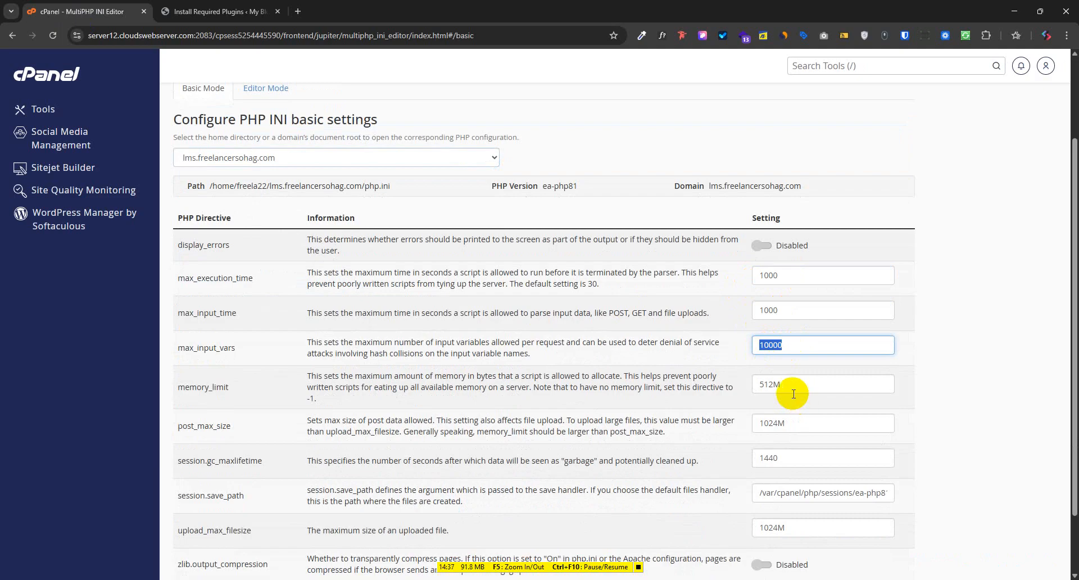
double_click(793, 388)
double_click(786, 423)
double_click(787, 459)
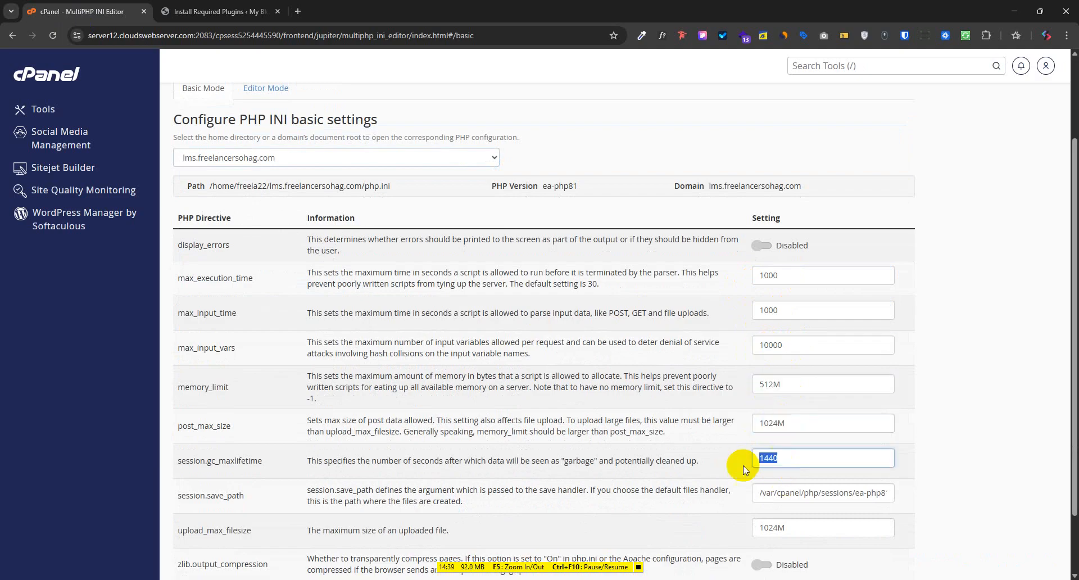
scroll(787, 529, "down", 2)
double_click(767, 453)
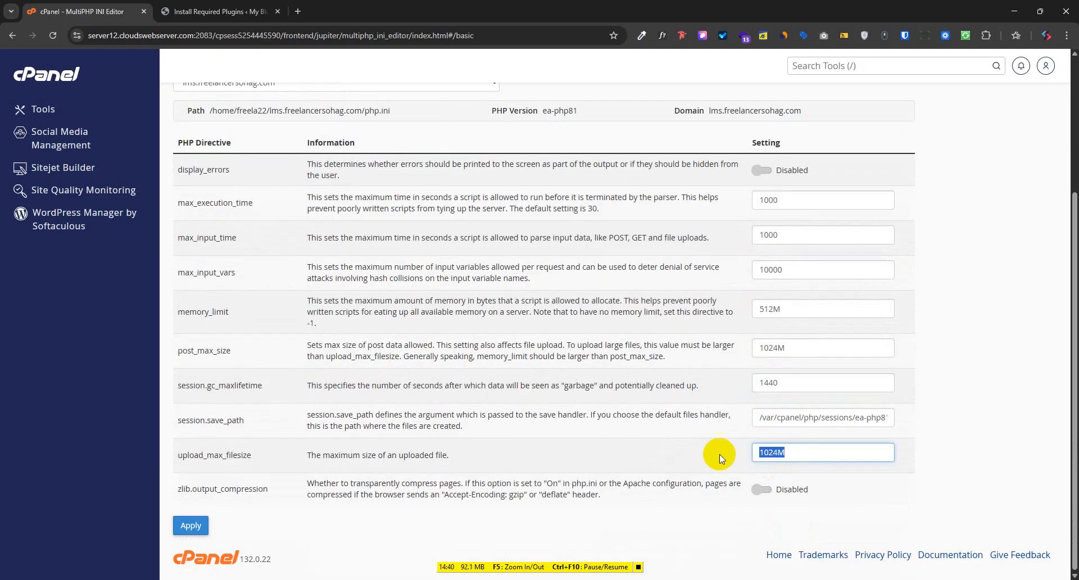
double_click(795, 342)
double_click(793, 311)
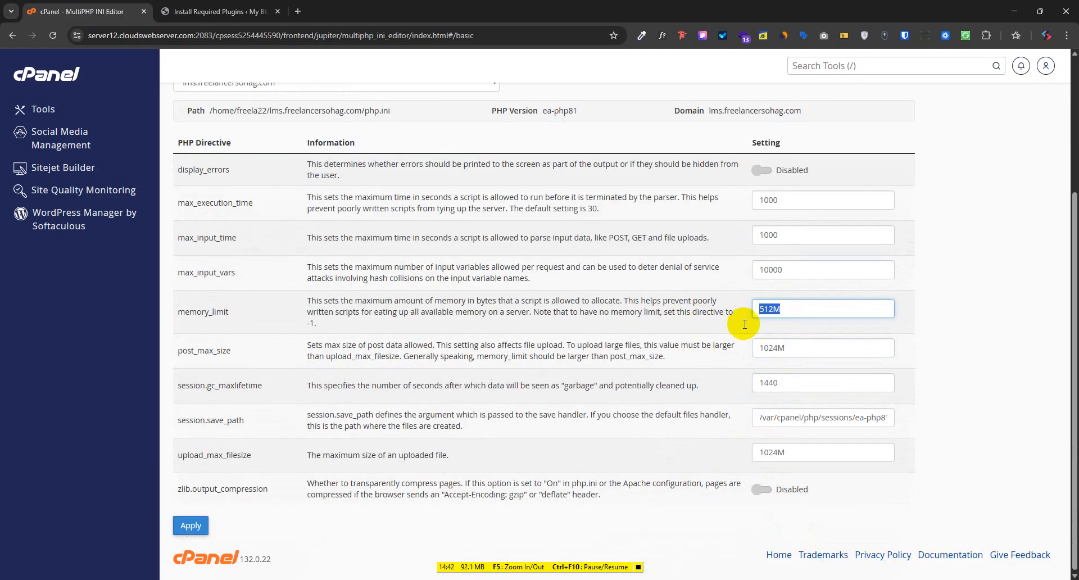
double_click(771, 235)
double_click(777, 201)
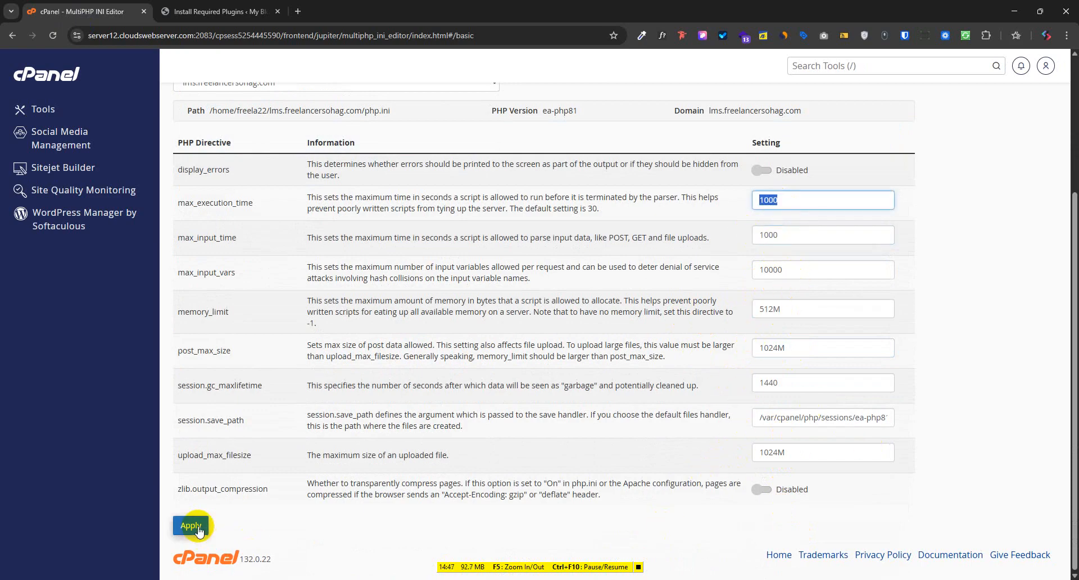
Return to the finished WordPress plugin installation log and reopen the theme's required plugins list, dismissing the desktop chat notification.
left_click(224, 11)
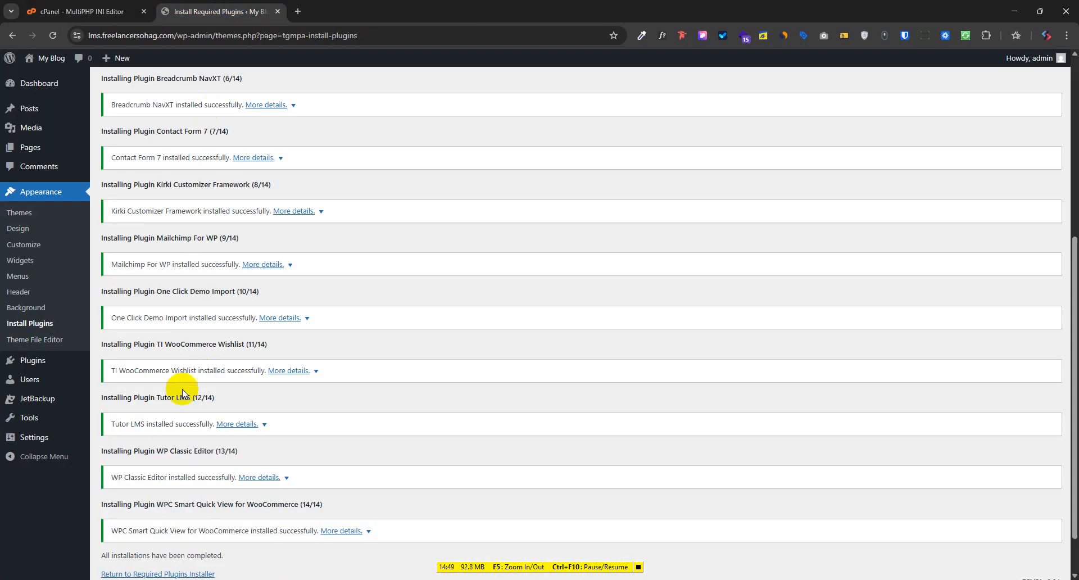
scroll(194, 428, "down", 2)
scroll(203, 465, "up", 5)
left_click(66, 233)
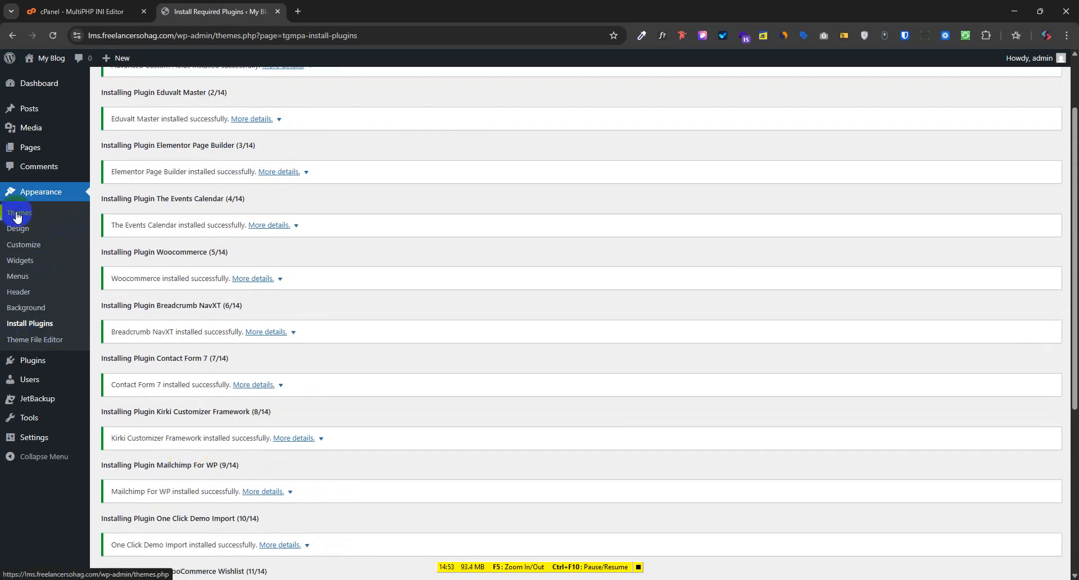
left_click(35, 326)
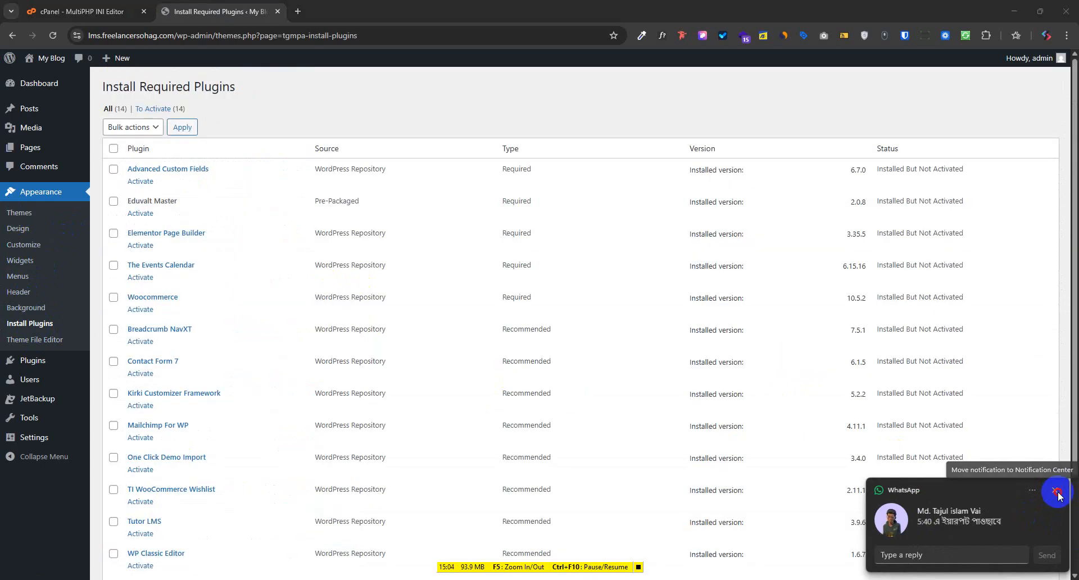
left_click(1058, 493)
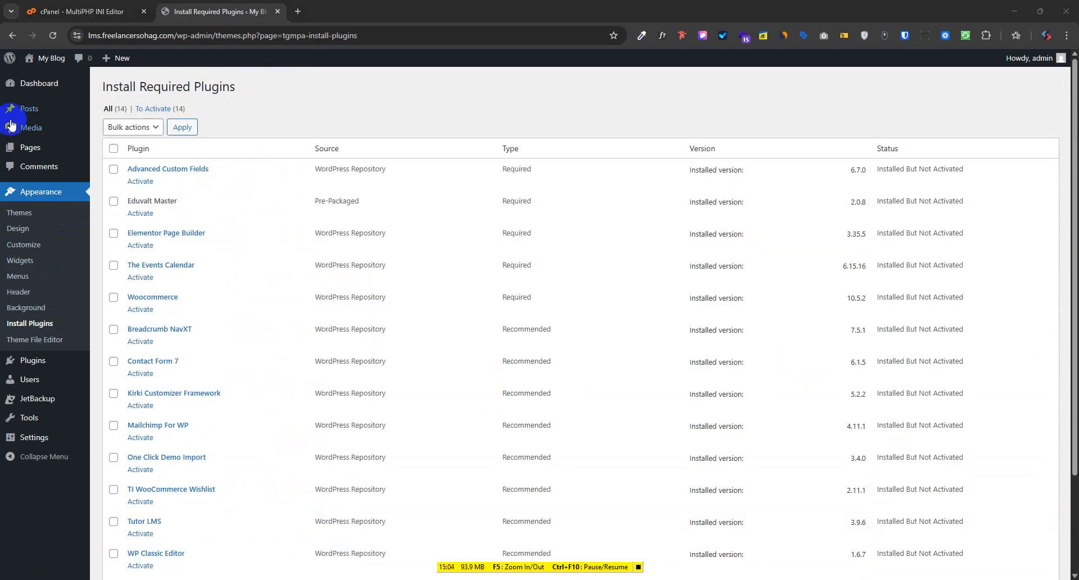
Select all the required plugins and activate them with a bulk action.
left_click(114, 148)
scroll(168, 349, "down", 3)
scroll(190, 386, "up", 5)
left_click(131, 127)
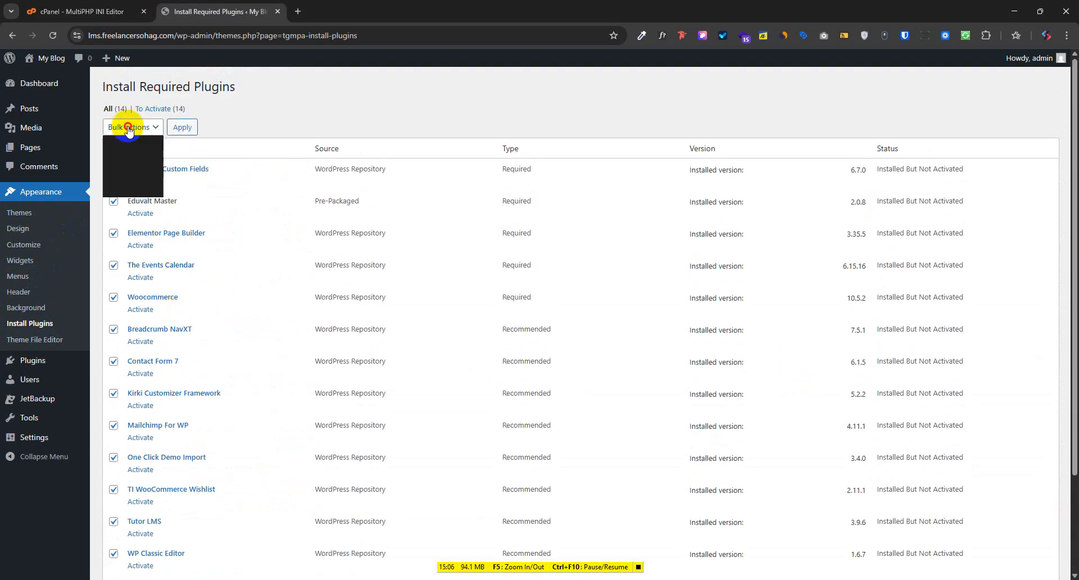
left_click(151, 173)
left_click(186, 128)
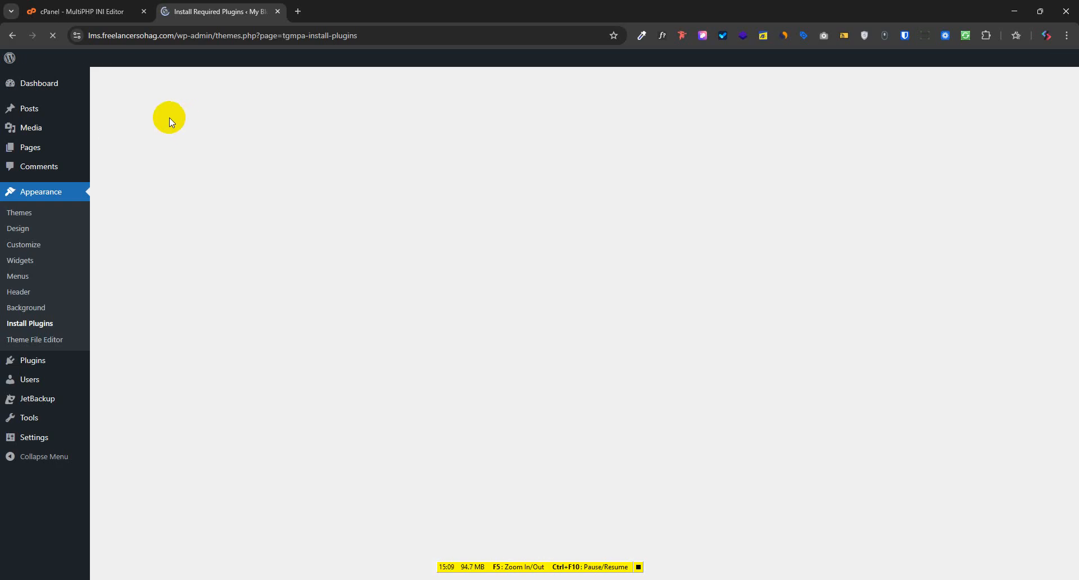
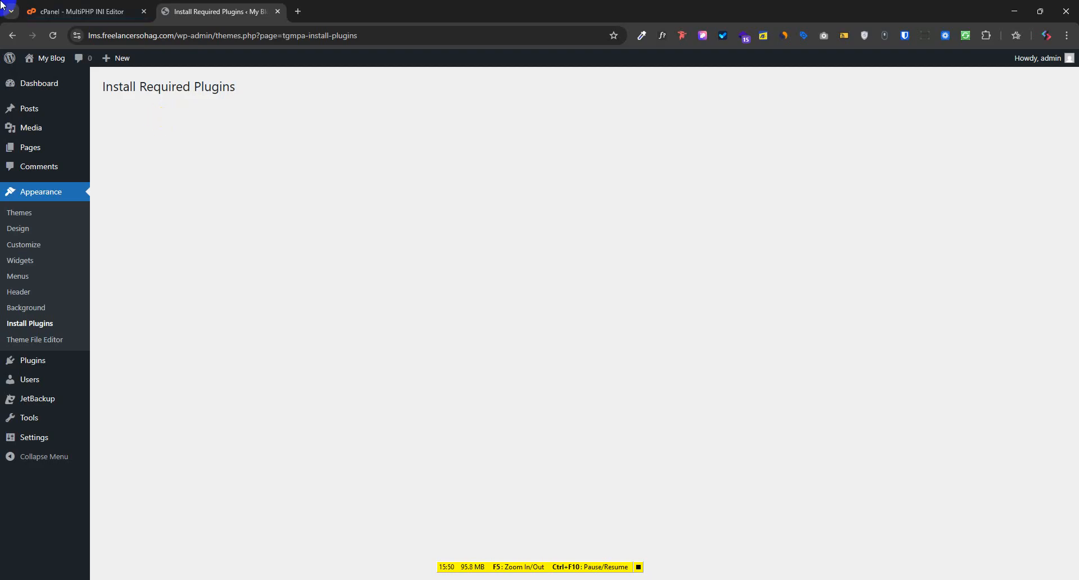
Reload the required plugins list and individually activate WP Classic Editor and WPC Smart Quick View for WooCommerce.
left_click(121, 11)
left_click(182, 5)
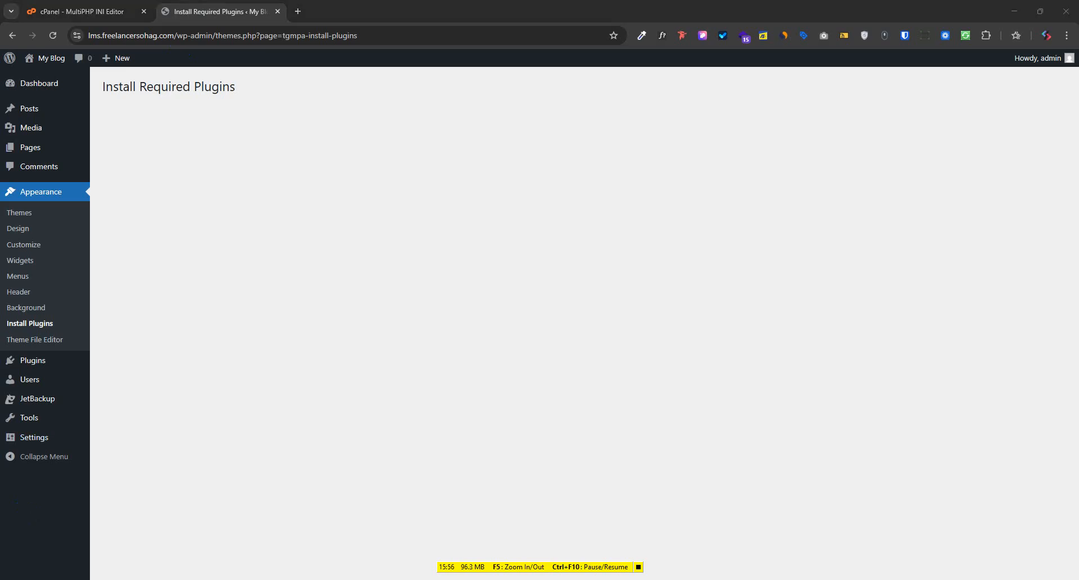
left_click(290, 442)
left_click(30, 325)
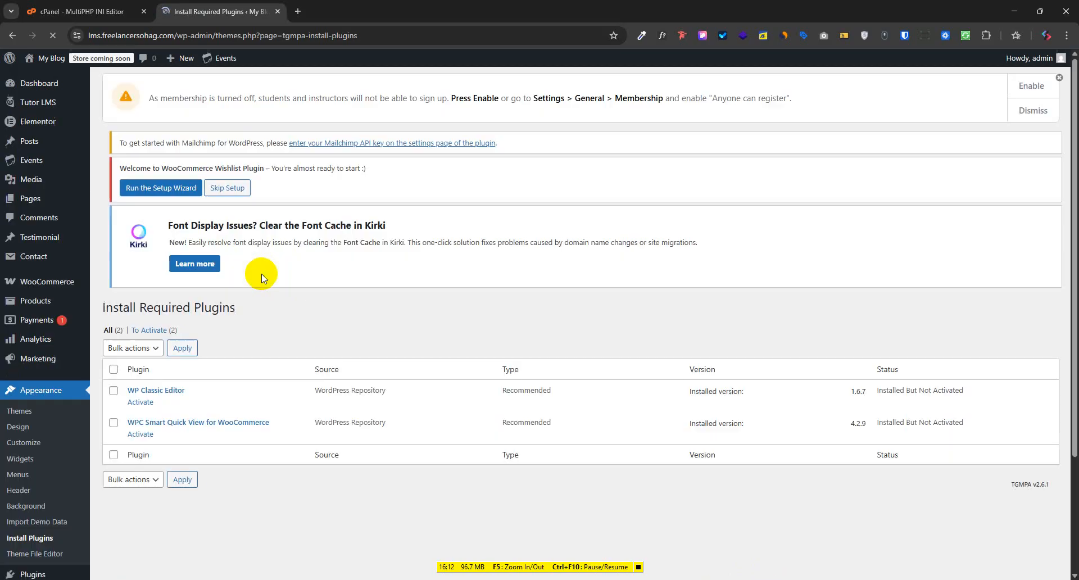
scroll(332, 311, "down", 3)
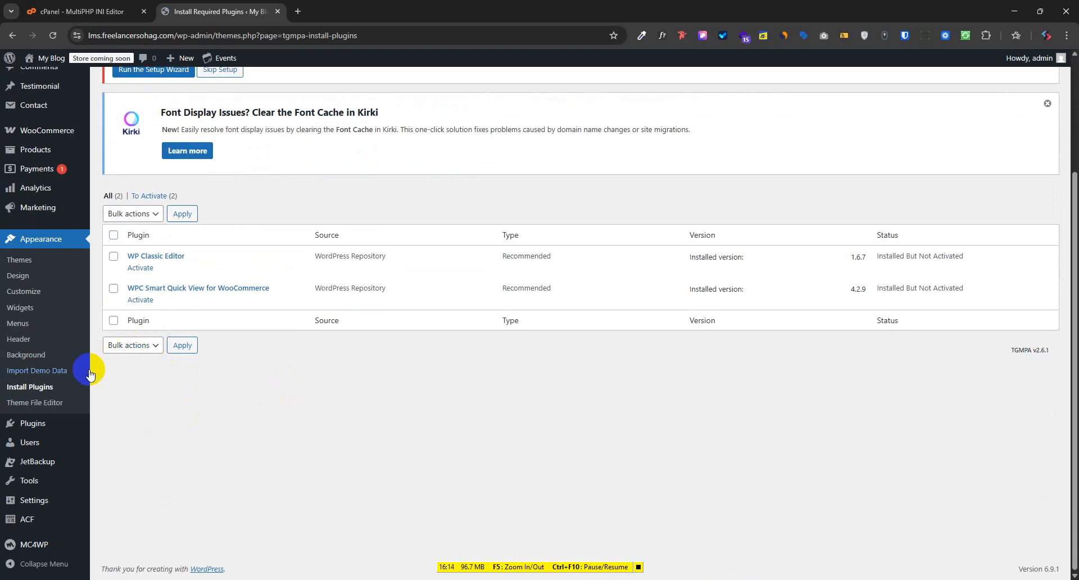
left_click(142, 268)
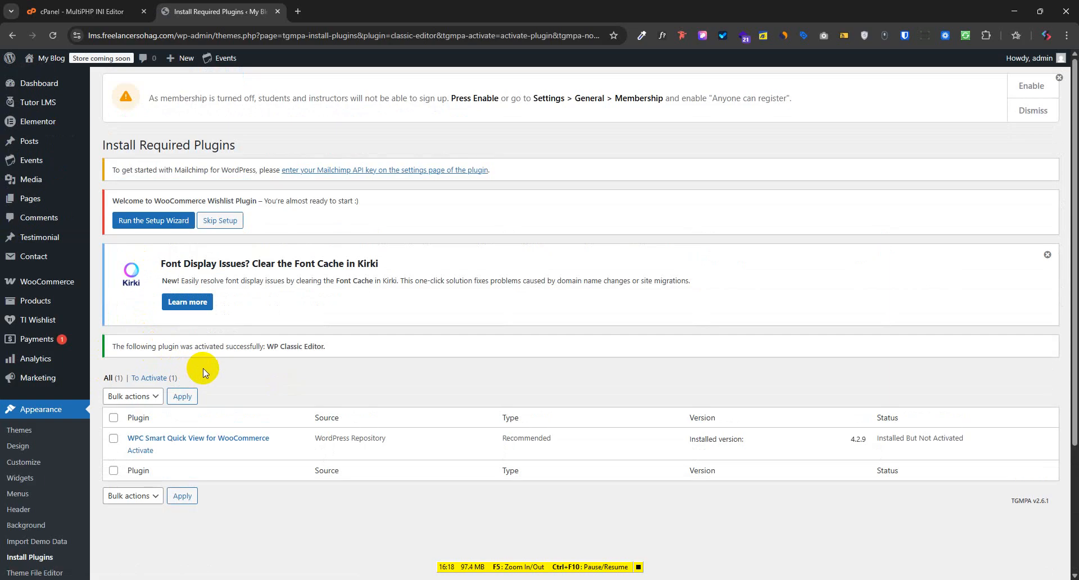
scroll(200, 366, "down", 2)
left_click(142, 338)
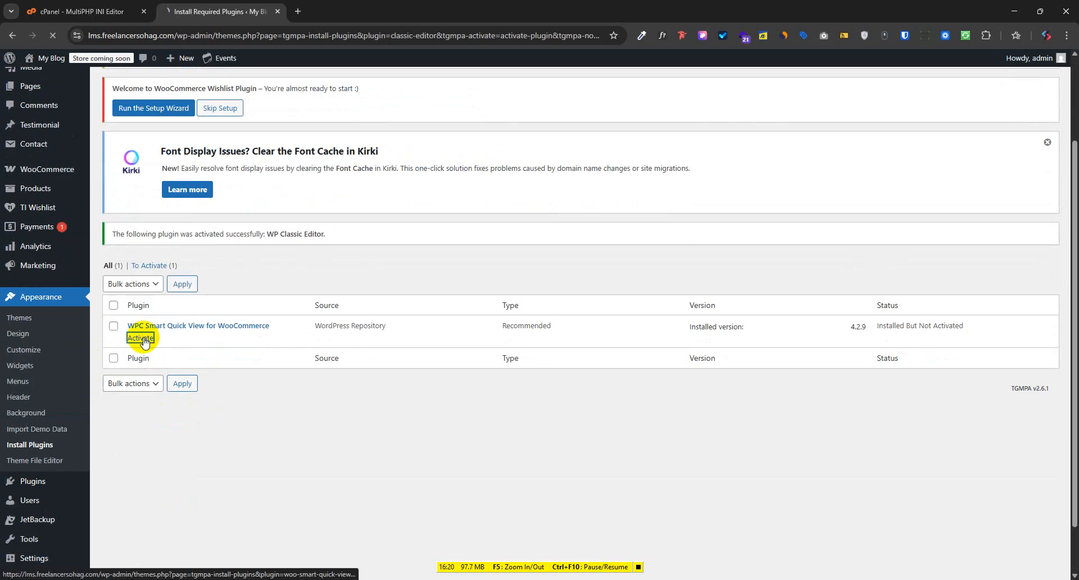
Open the site's installed plugins list and review which plugins are active.
scroll(219, 416, "down", 3)
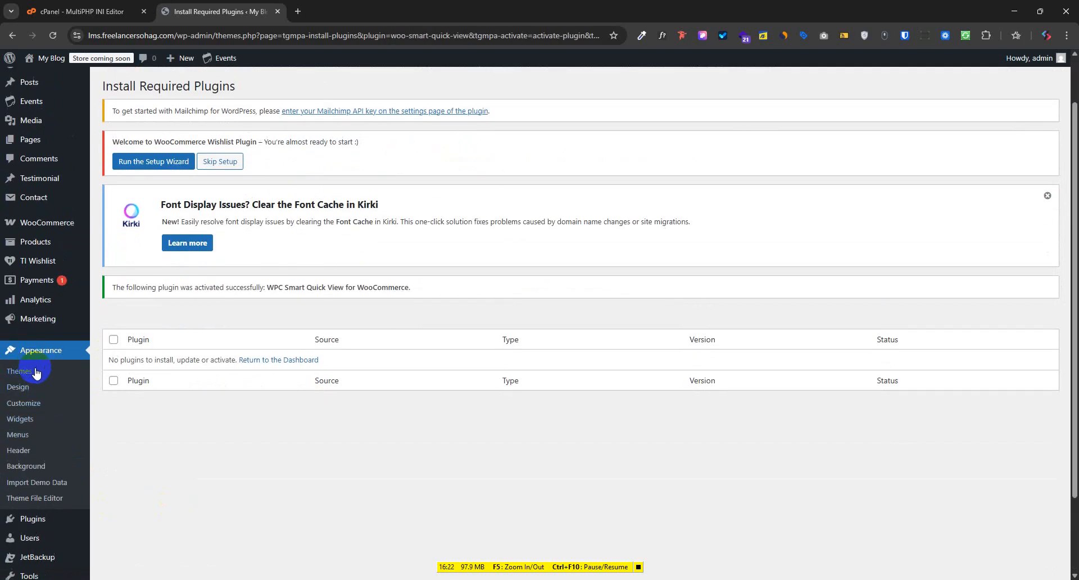
mouse_move(47, 452)
scroll(34, 449, "up", 3)
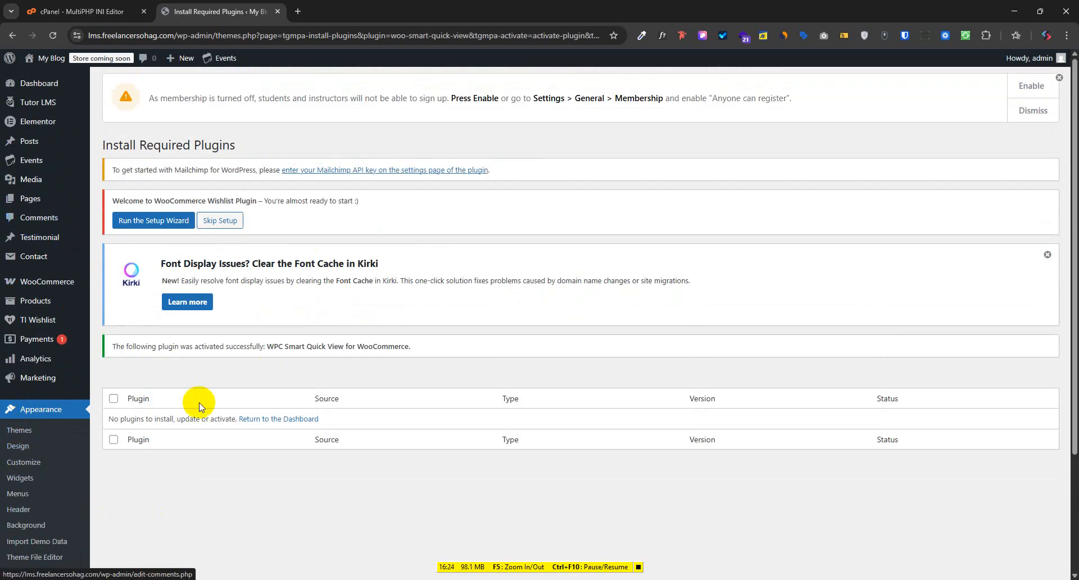
scroll(141, 427, "down", 3)
mouse_move(84, 430)
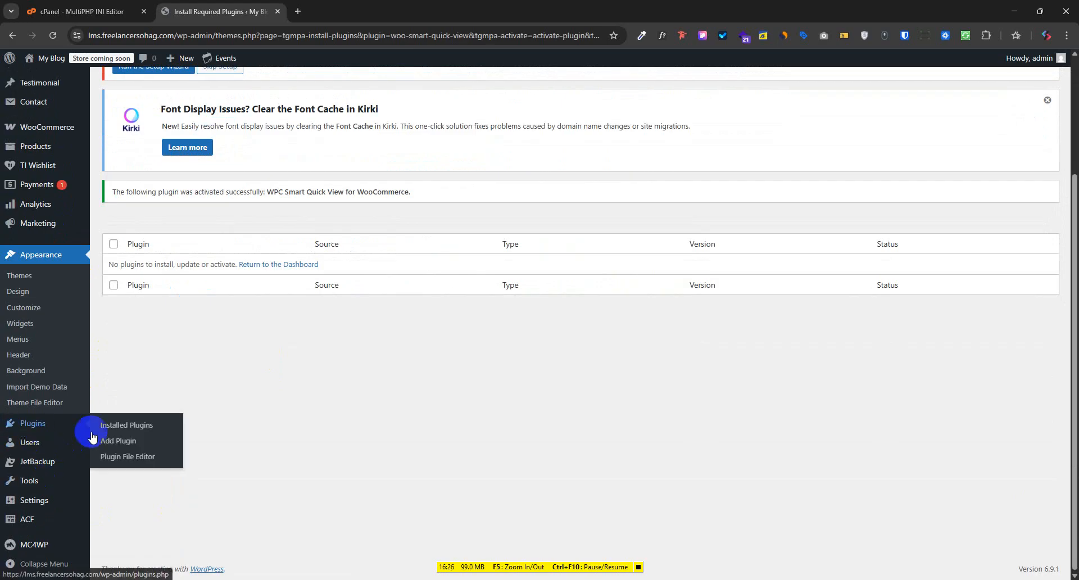
left_click(137, 432)
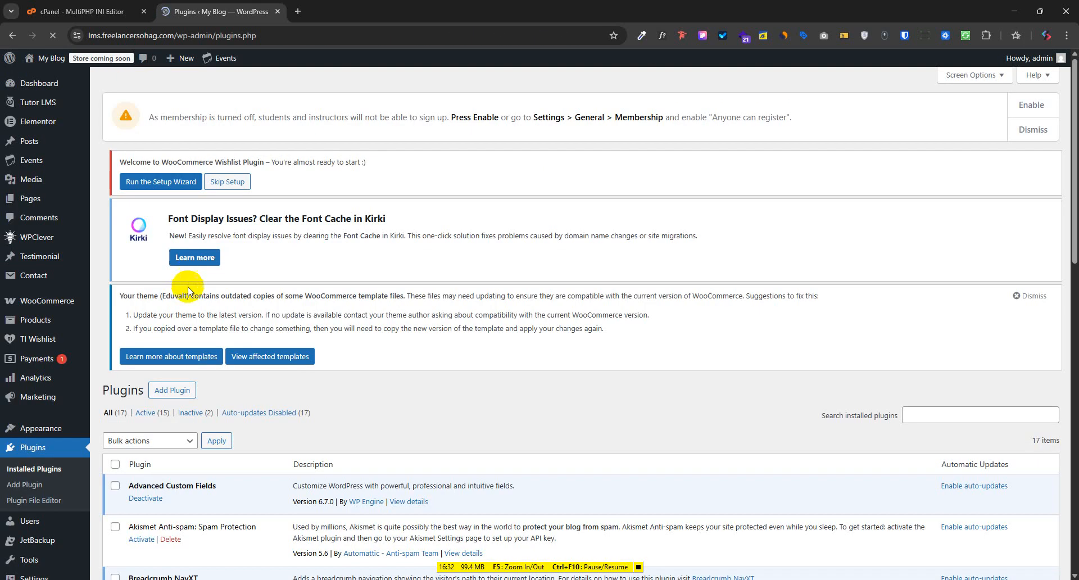
scroll(188, 394, "down", 5)
scroll(185, 383, "down", 9)
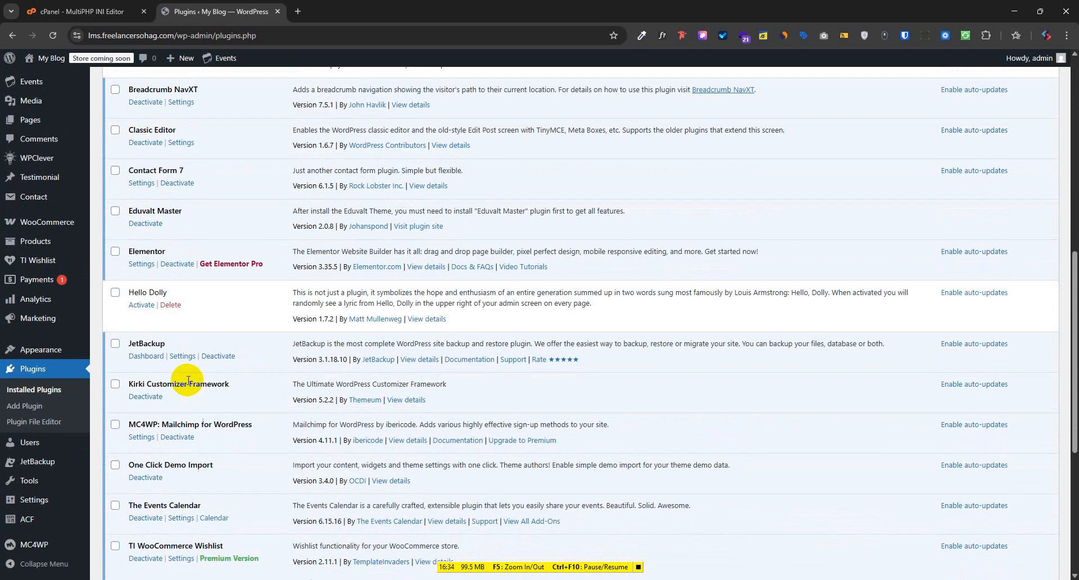
scroll(201, 382, "up", 12)
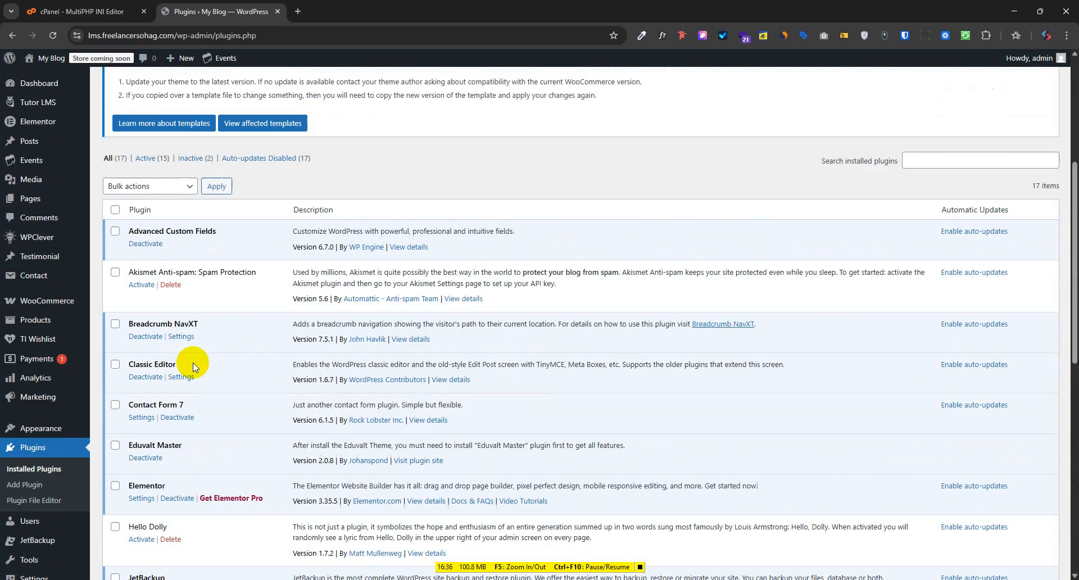
Open the theme's demo data import page and start importing the Home Default demo without the recommended extra plugins.
scroll(85, 477, "down", 2)
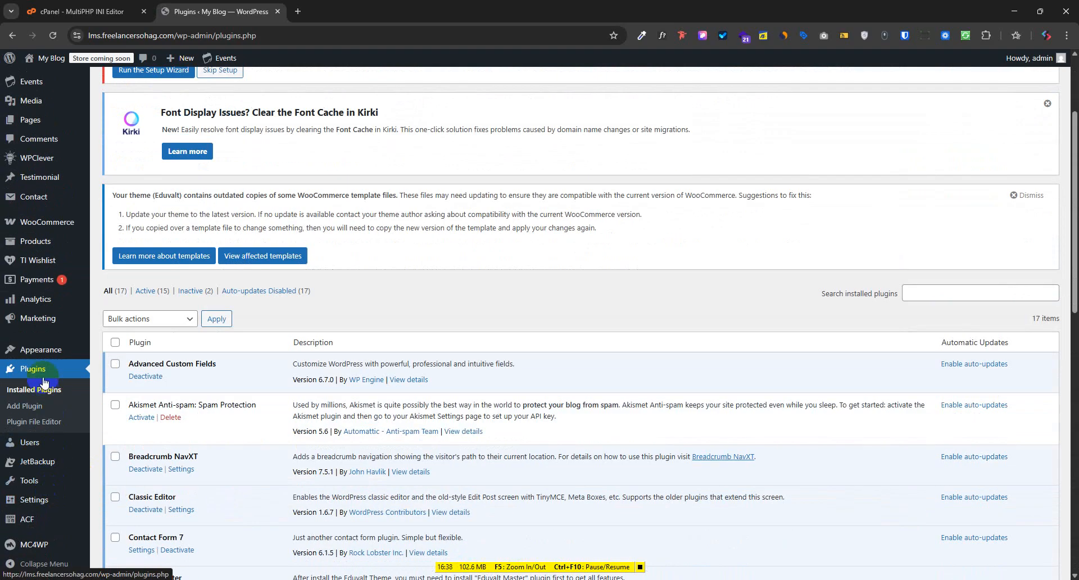
mouse_move(47, 349)
left_click(119, 462)
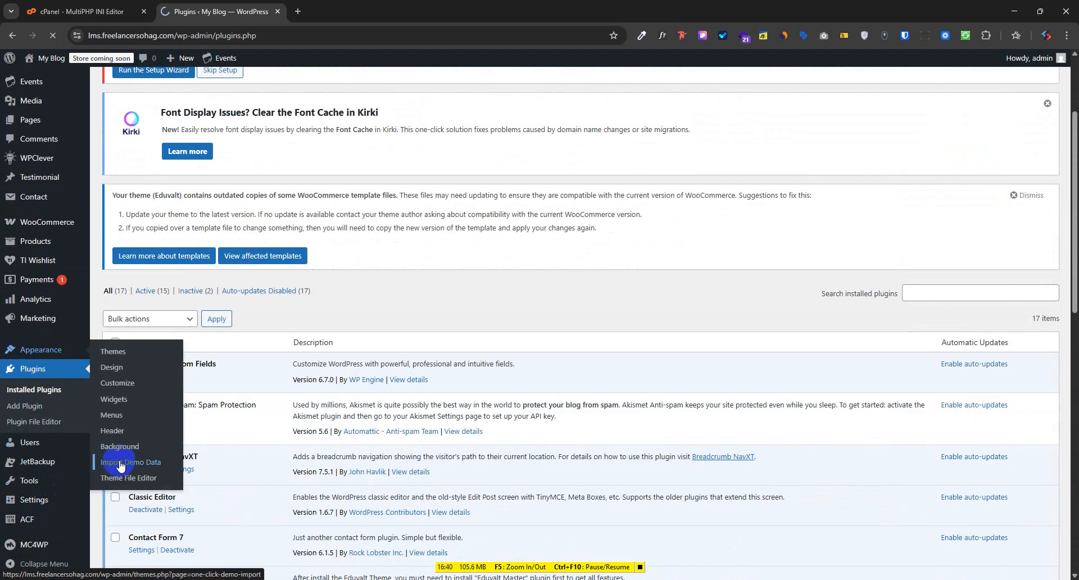
scroll(302, 313, "down", 6)
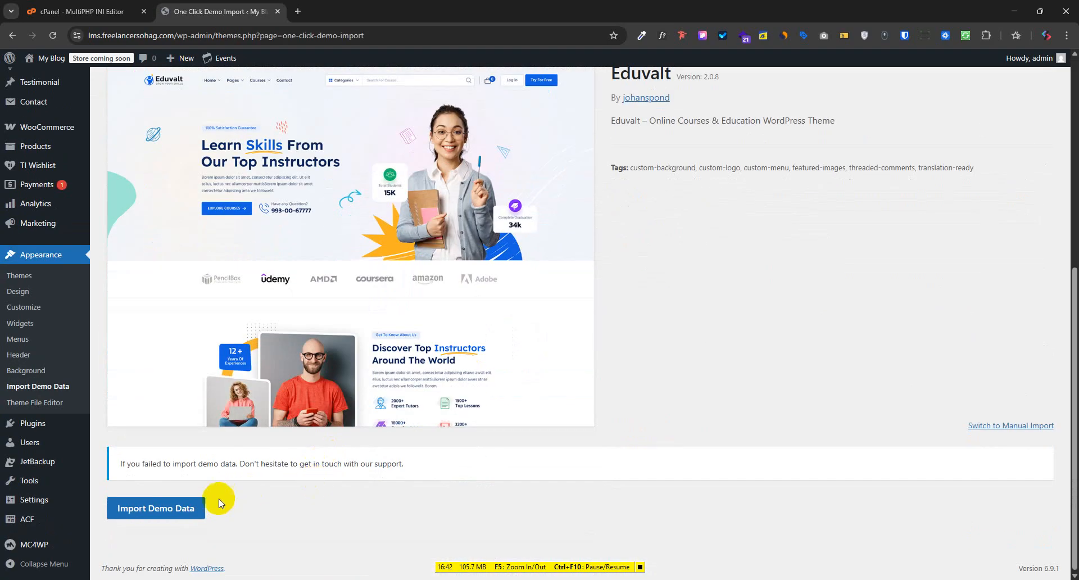
left_click(202, 503)
scroll(622, 325, "down", 4)
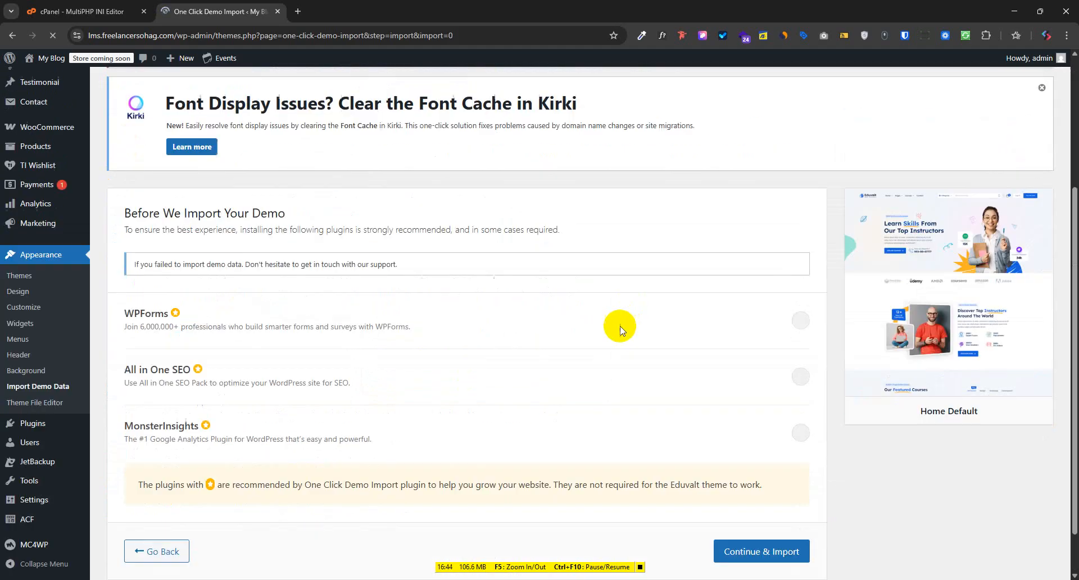
left_click(744, 503)
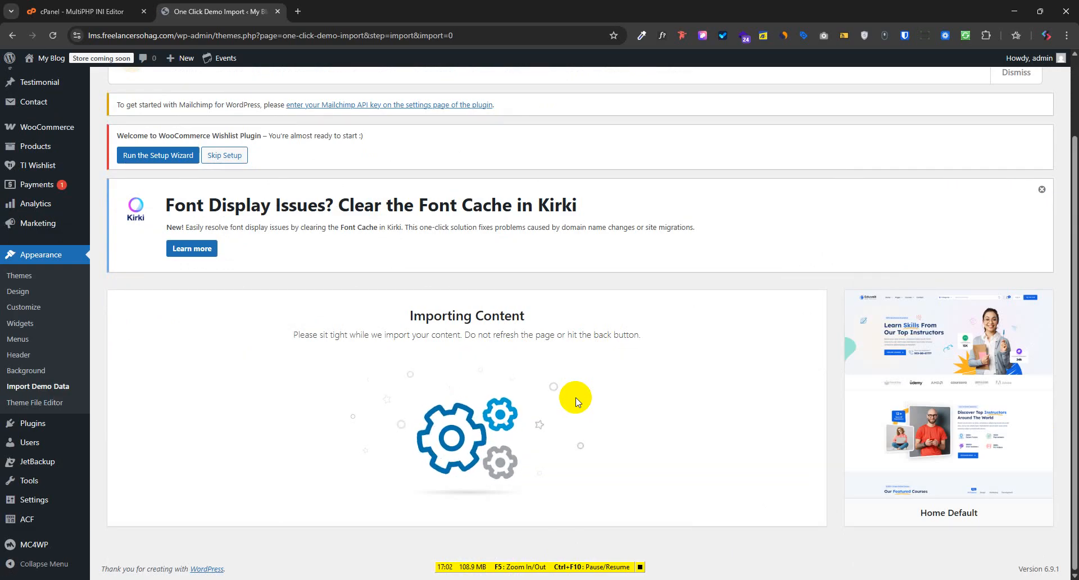
Open the Tutor LMS Courses page in a new browser tab and check the Courses and Quiz Attempts lists while the import runs.
scroll(40, 112, "up", 3)
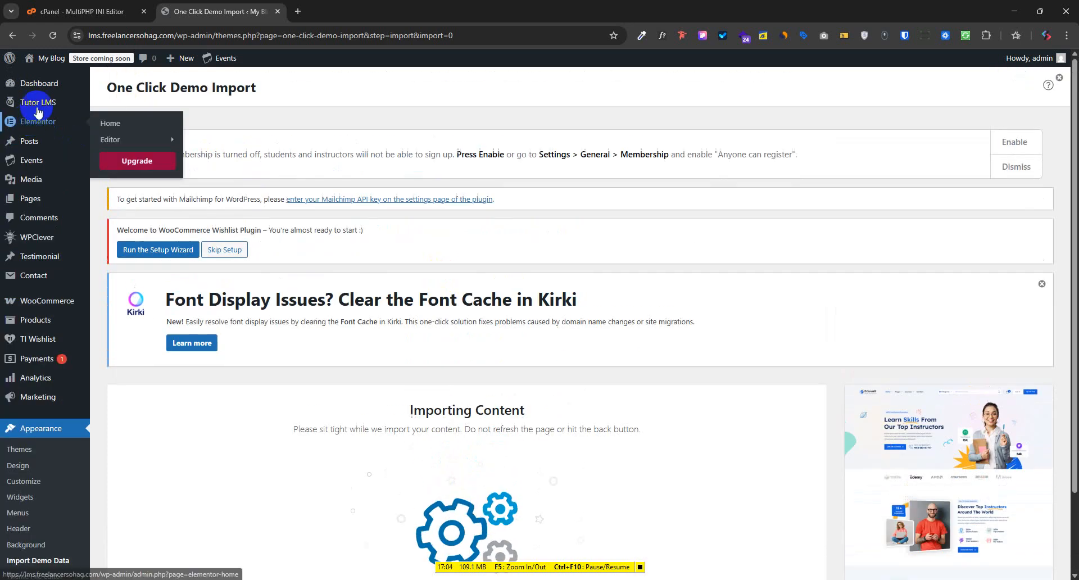
mouse_move(37, 102)
right_click(121, 105)
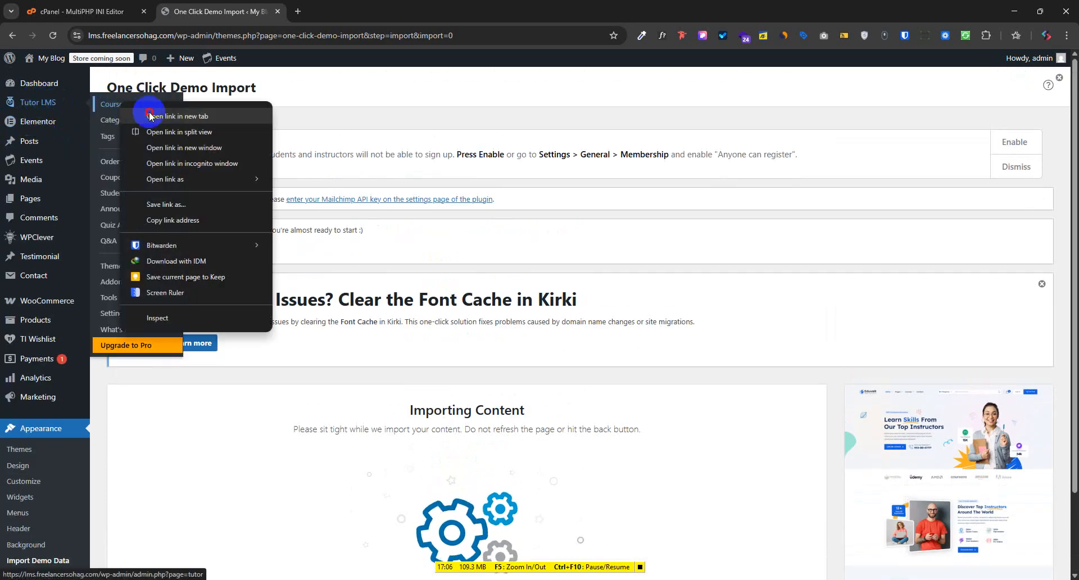
left_click(150, 115)
left_click(339, 5)
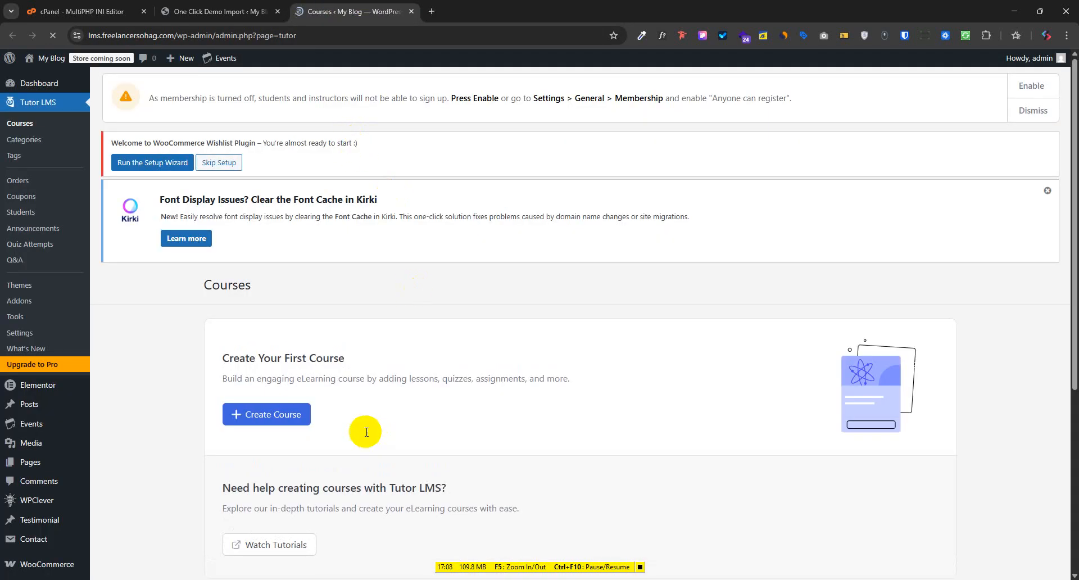
scroll(360, 425, "down", 3)
scroll(320, 360, "up", 3)
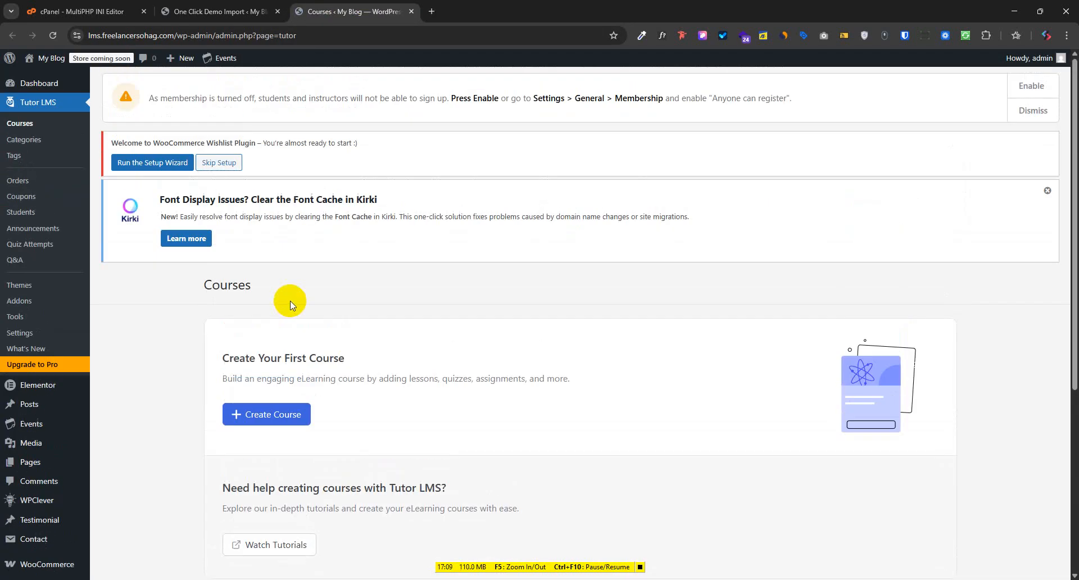
left_click(36, 245)
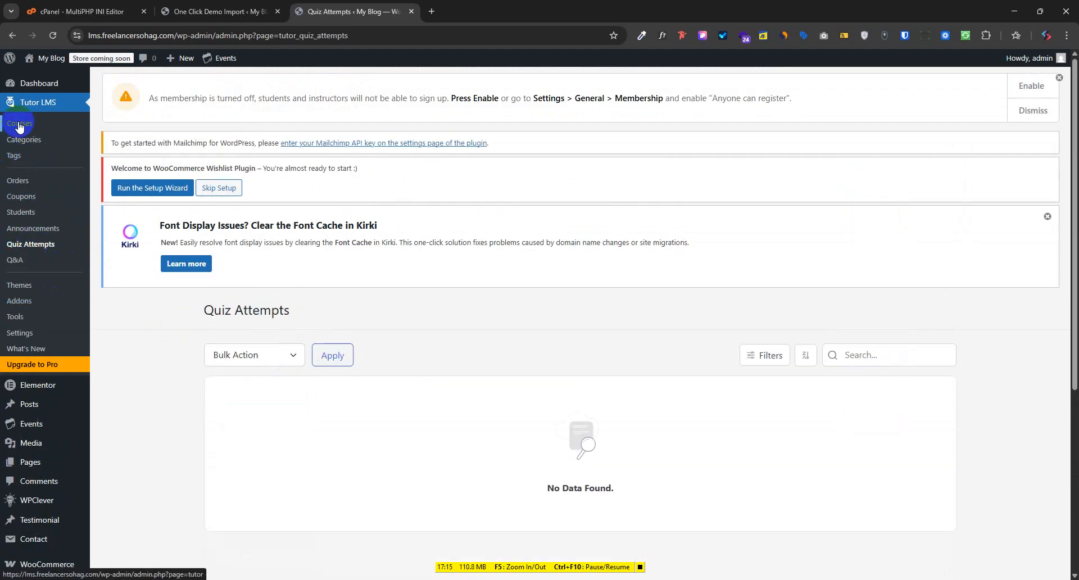
Reopen the Tutor LMS Courses page and alternate between it and the One Click Demo Import page to check the import progress.
left_click(203, 5)
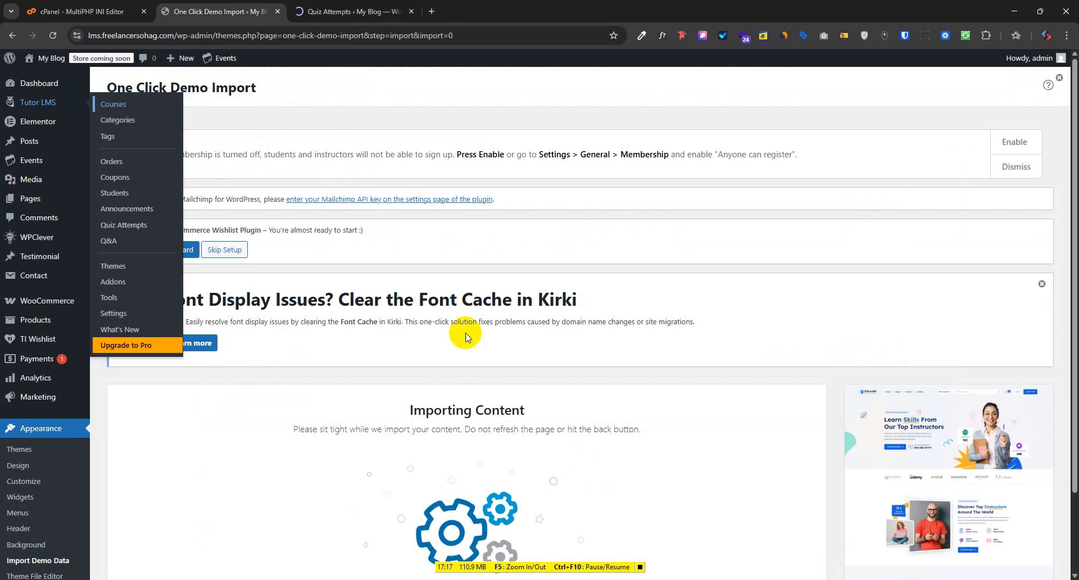
left_click(342, 5)
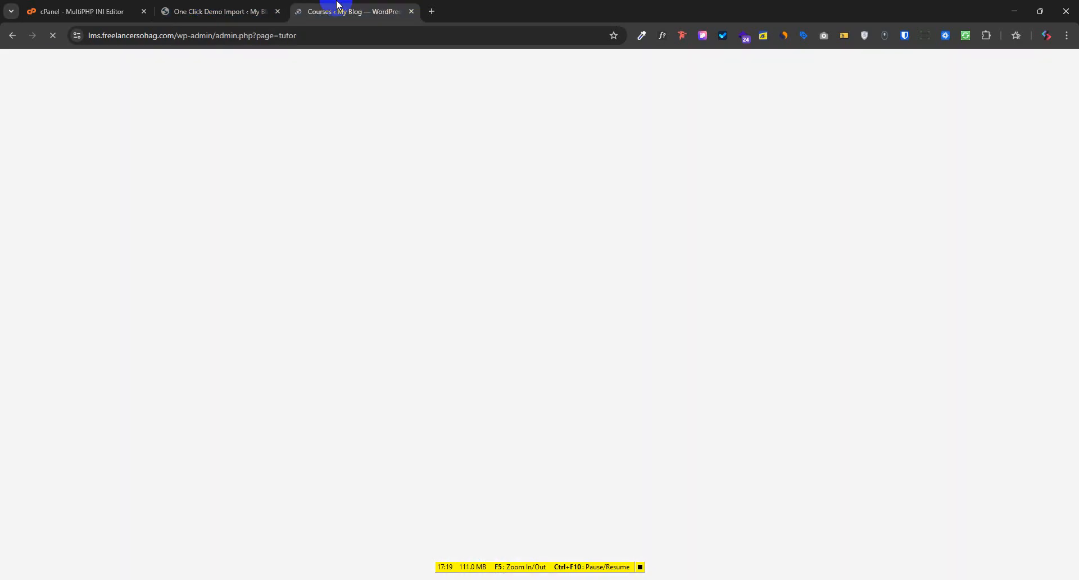
scroll(392, 313, "down", 2)
left_click(228, 6)
scroll(390, 373, "down", 3)
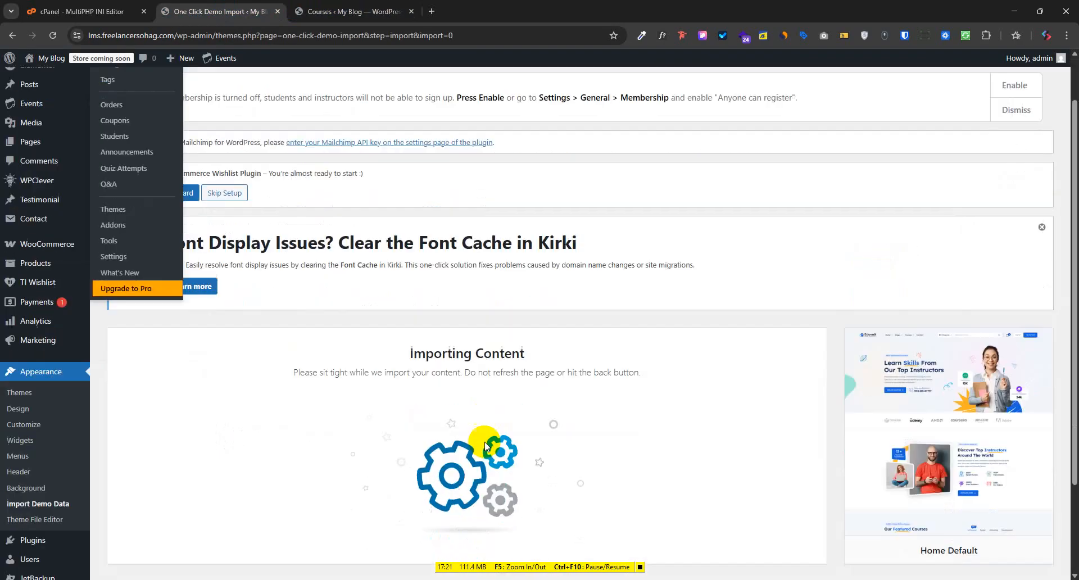
scroll(338, 297, "up", 3)
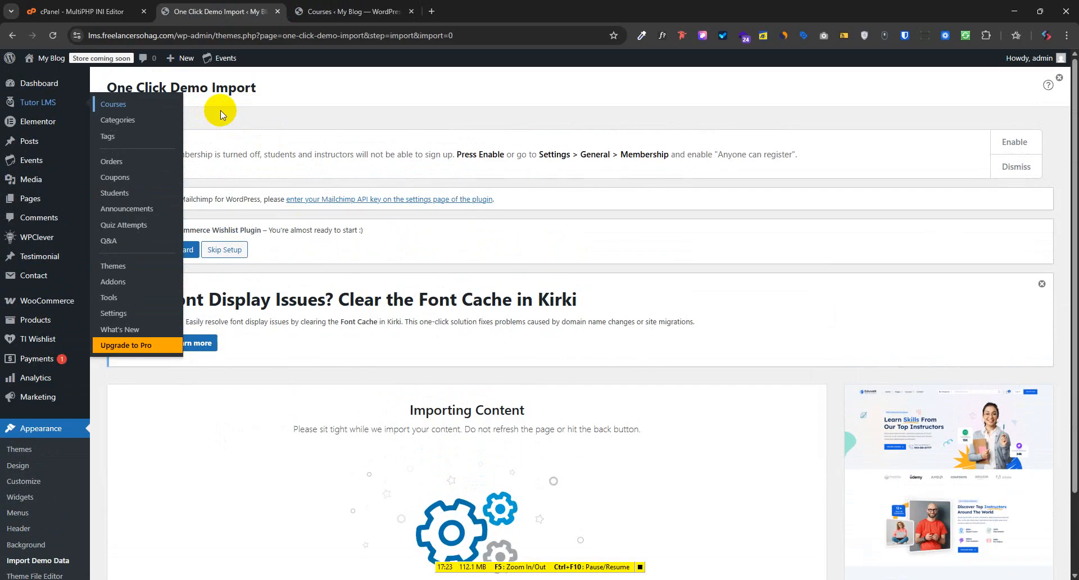
scroll(497, 464, "down", 2)
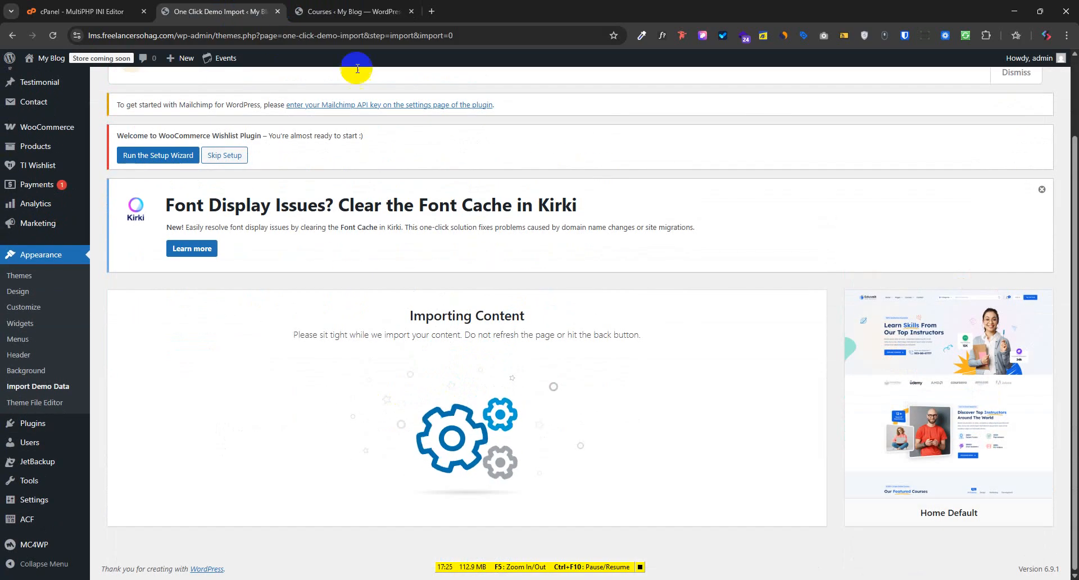
left_click(341, 7)
left_click(238, 4)
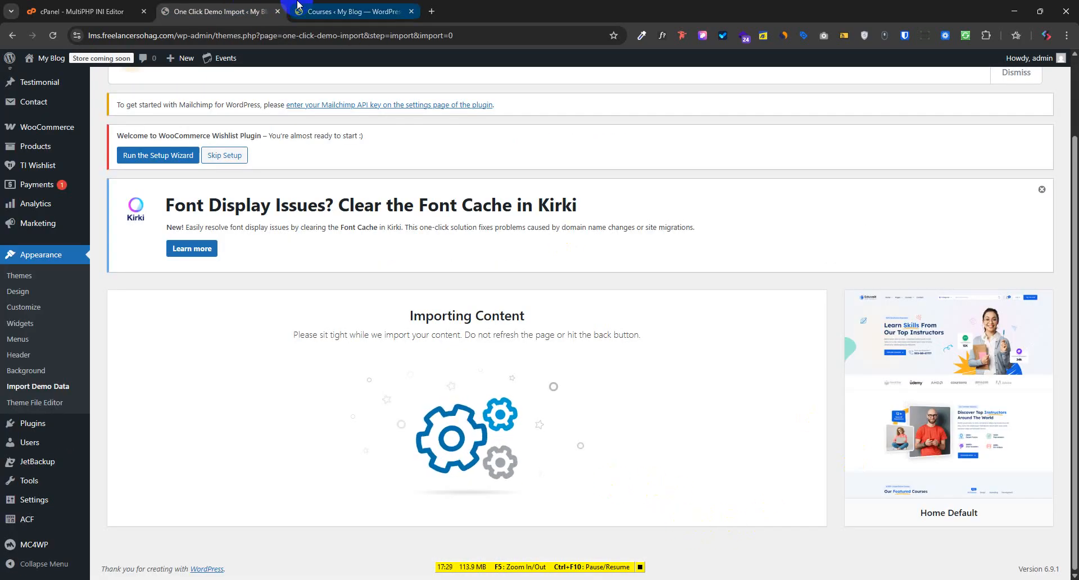
left_click(330, 6)
scroll(275, 295, "up", 2)
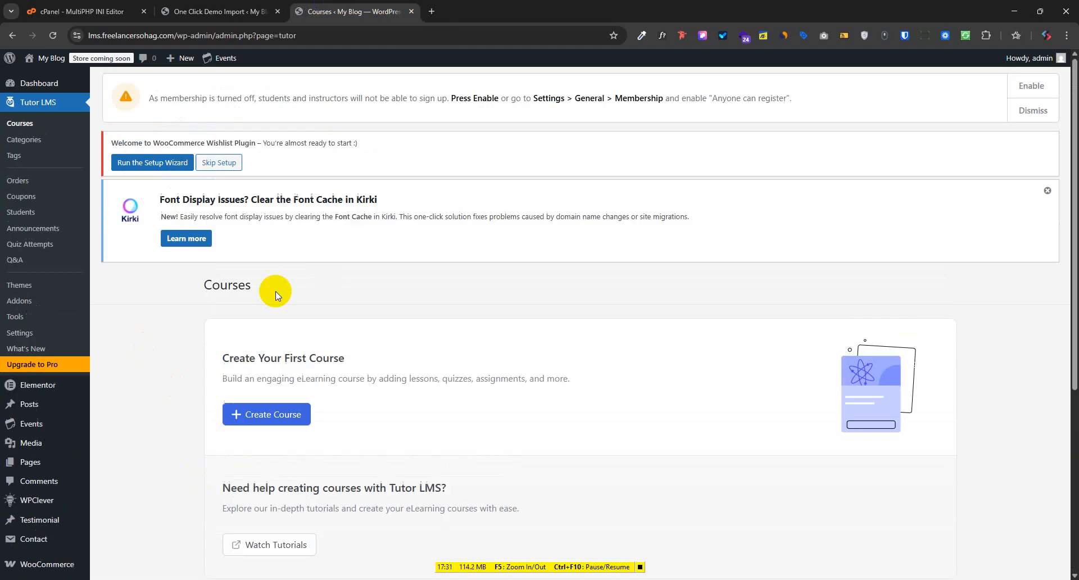
left_click(202, 6)
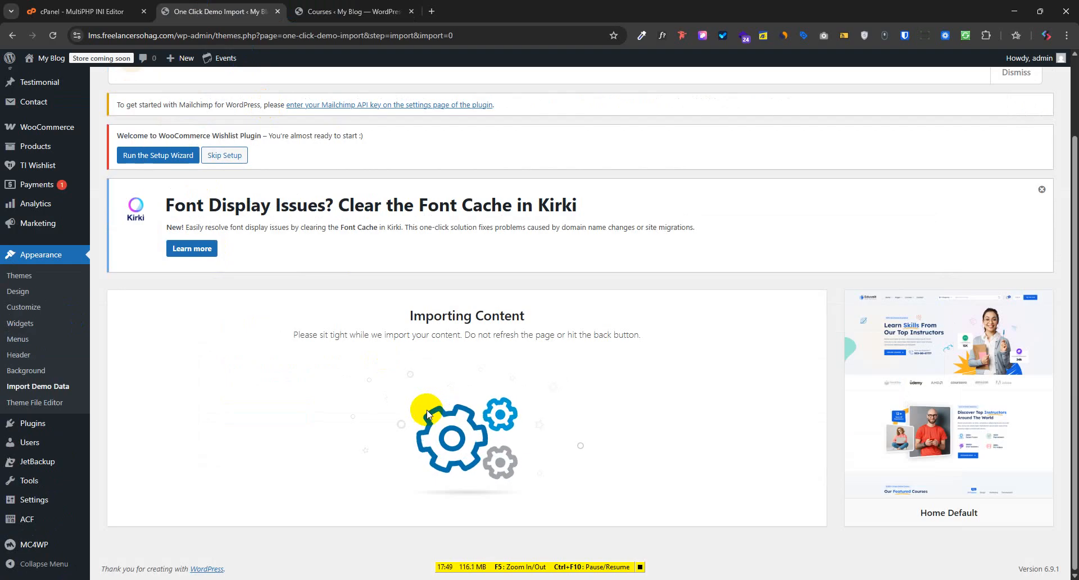
scroll(429, 415, "up", 3)
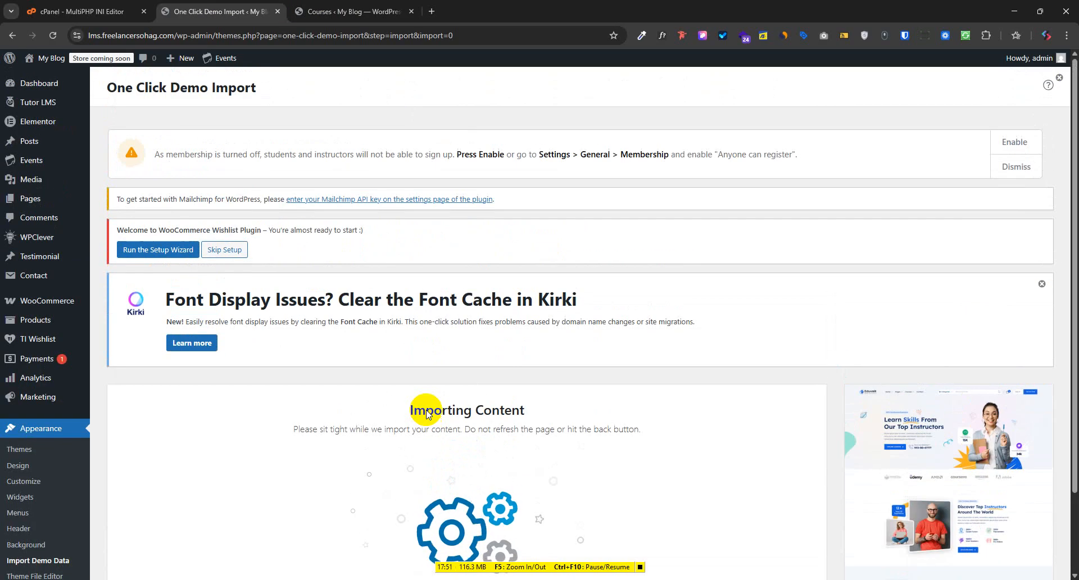
scroll(429, 418, "down", 3)
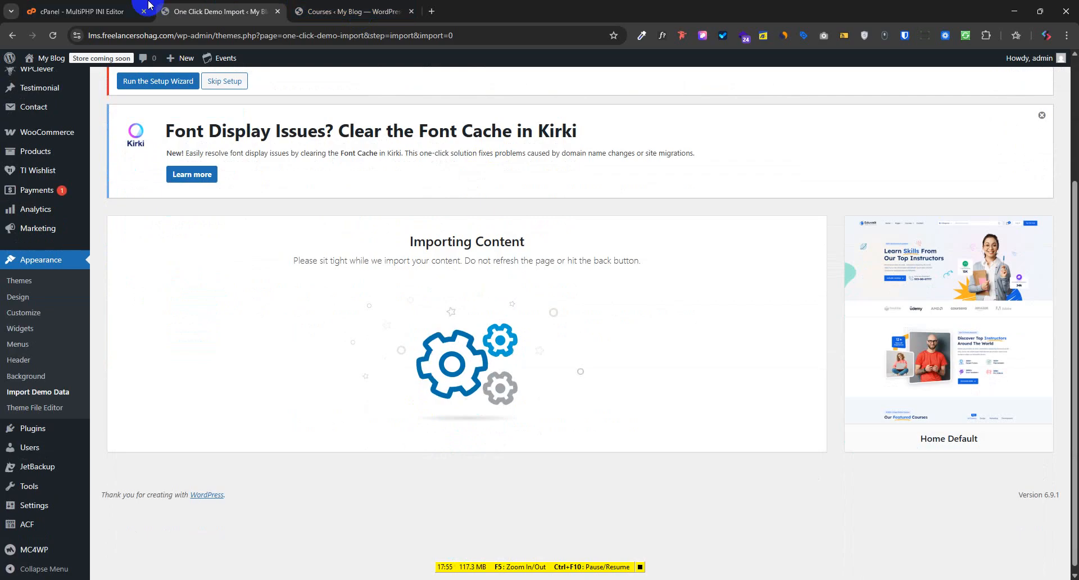
Return to the cPanel MultiPHP INI Editor and review the execution time, input, memory, post size and upload size limits.
left_click(115, 11)
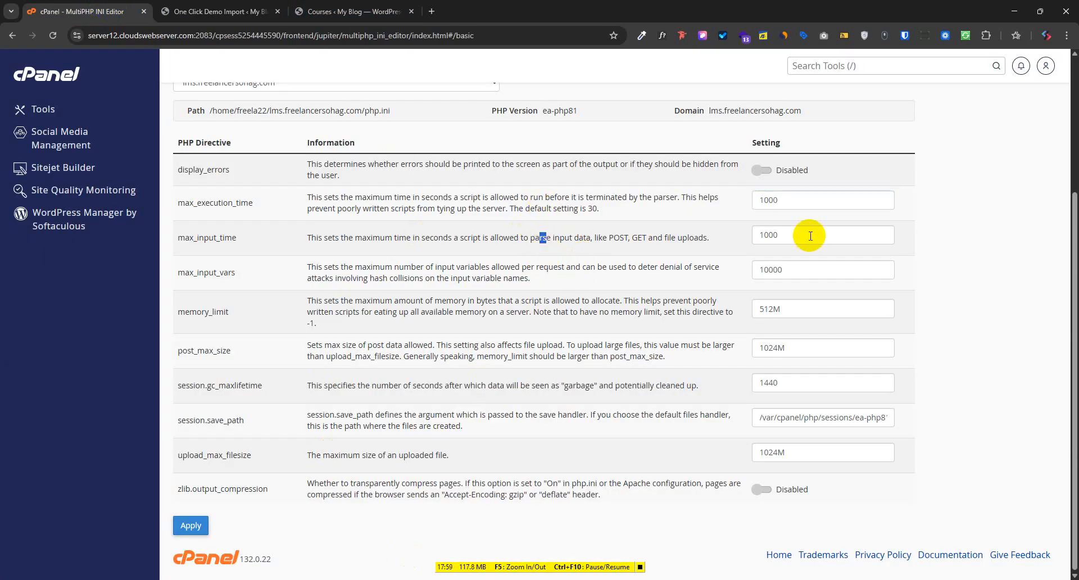
left_click_drag(786, 202, 741, 203)
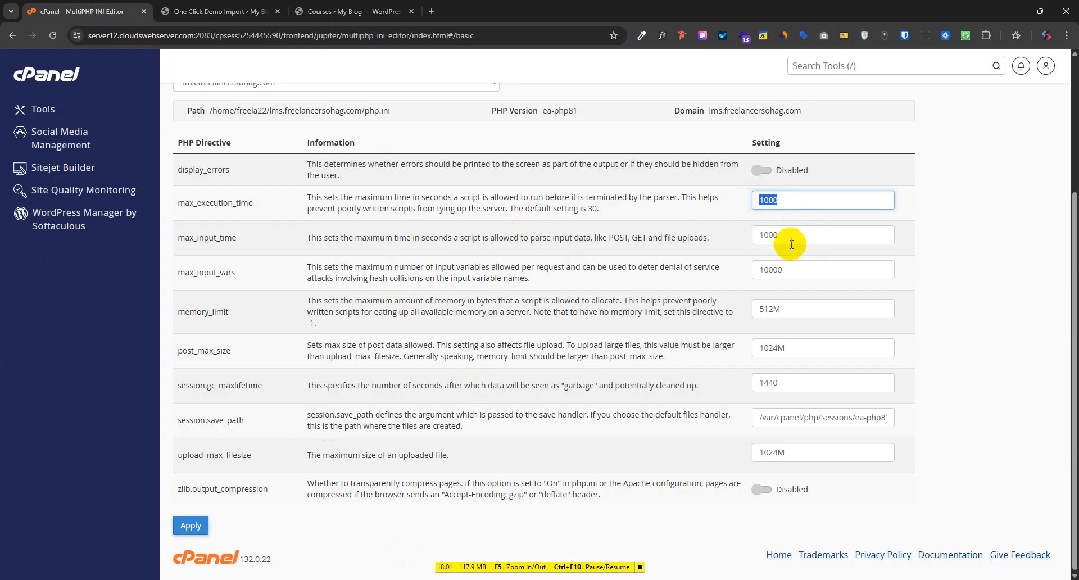
left_click_drag(787, 239, 731, 238)
left_click_drag(796, 274, 753, 275)
left_click_drag(789, 312, 734, 303)
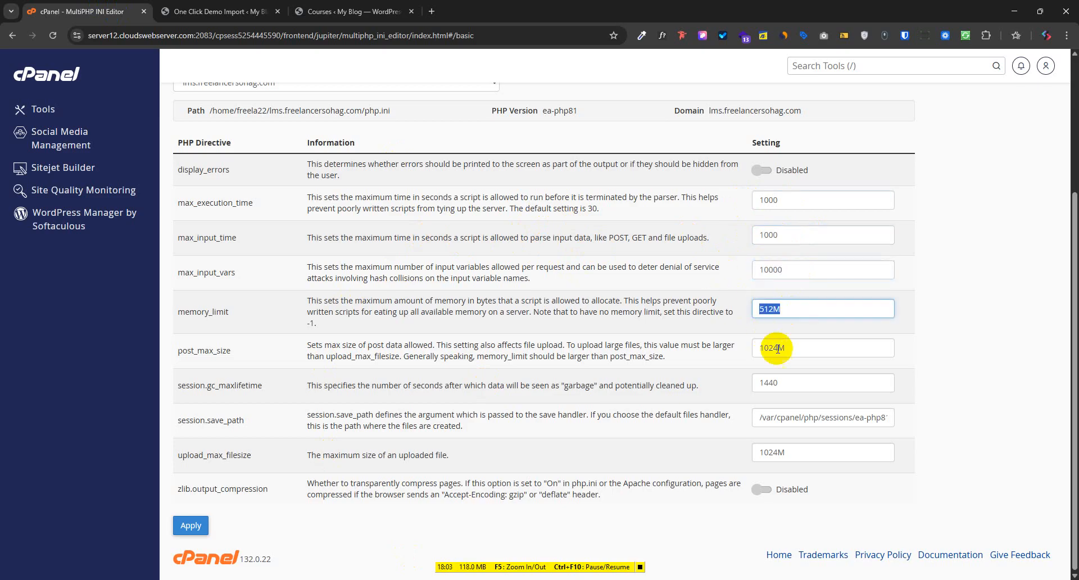
left_click_drag(801, 348, 735, 353)
left_click_drag(791, 456, 755, 454)
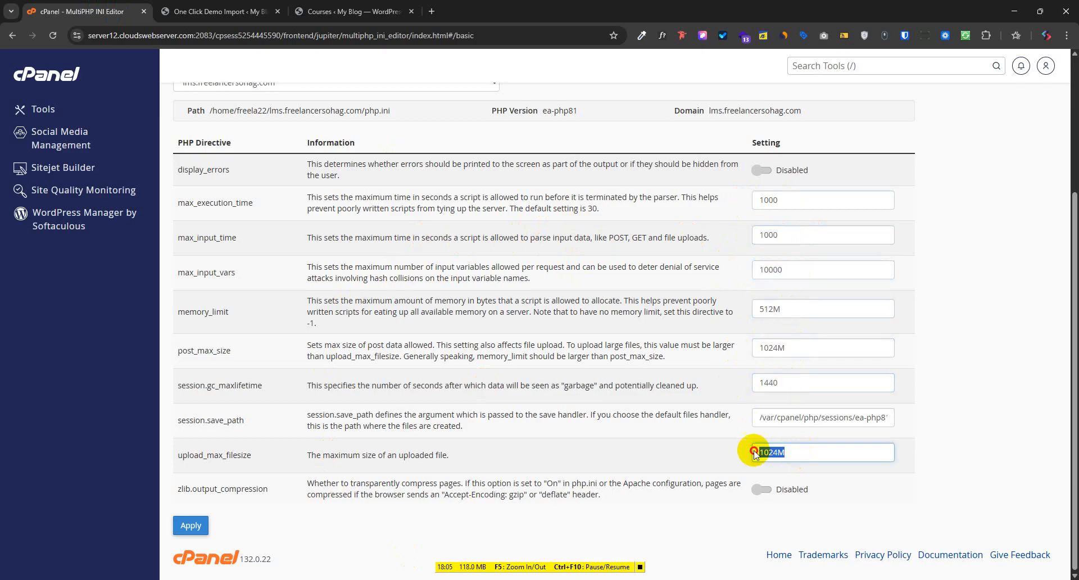
Review the upload_max_filesize, post_max_size and memory_limit directives in the PHP INI basic settings, checking the demo import's progress in between.
left_click(882, 504)
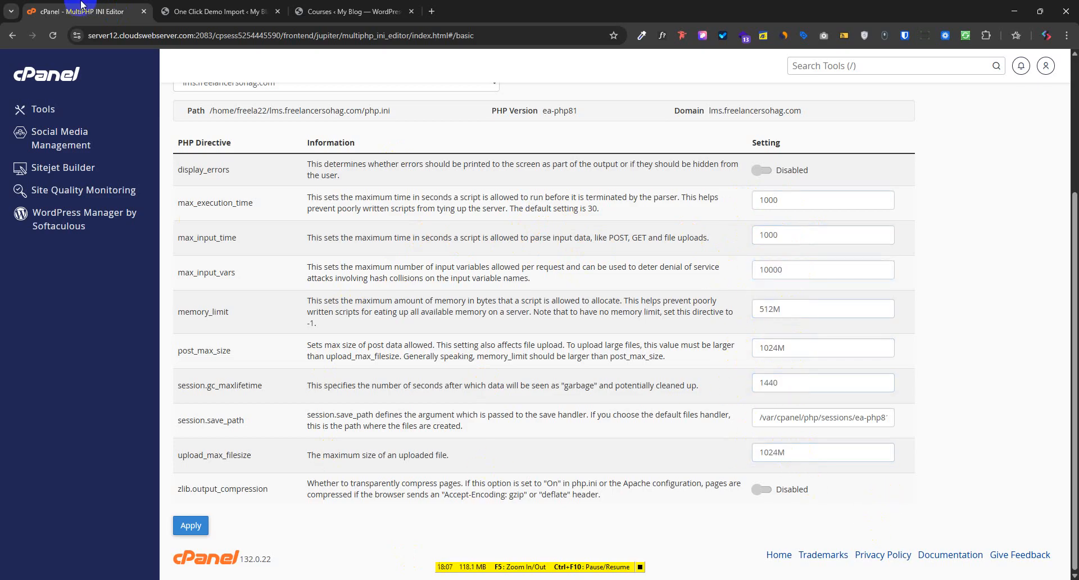
left_click(219, 11)
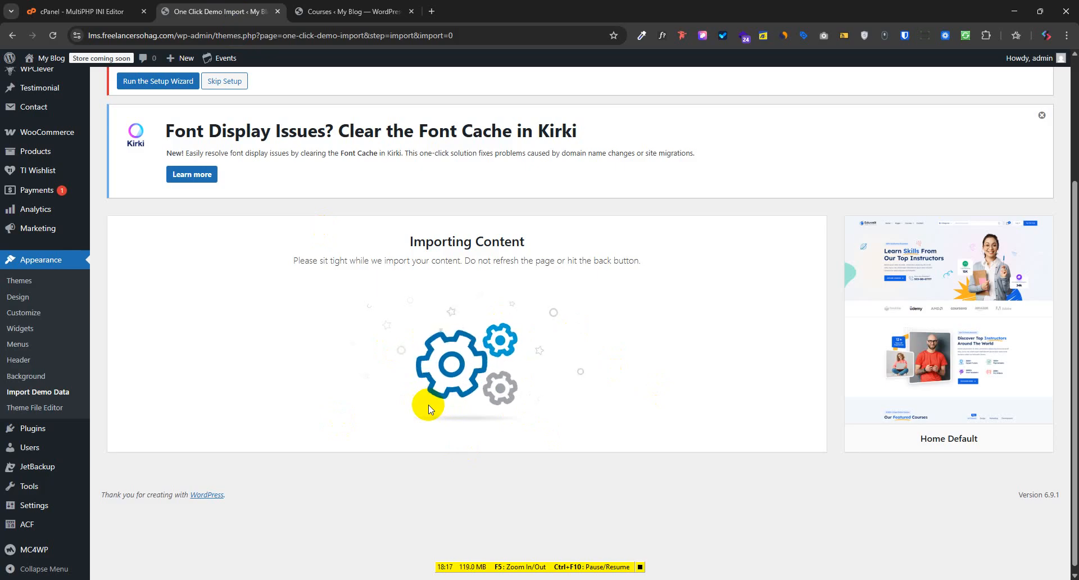
left_click(119, 10)
left_click_drag(791, 343, 739, 359)
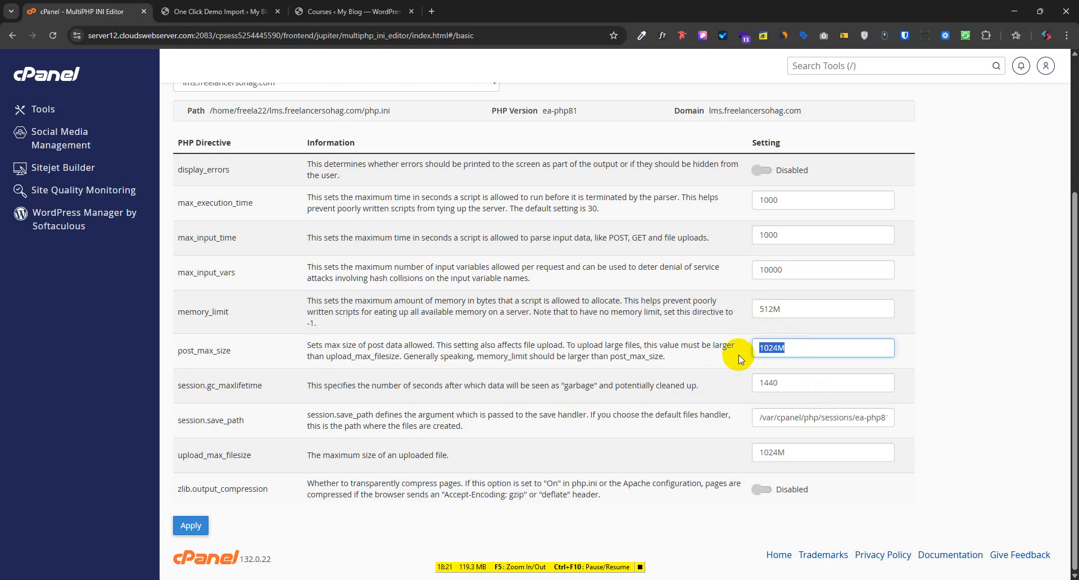
left_click(198, 20)
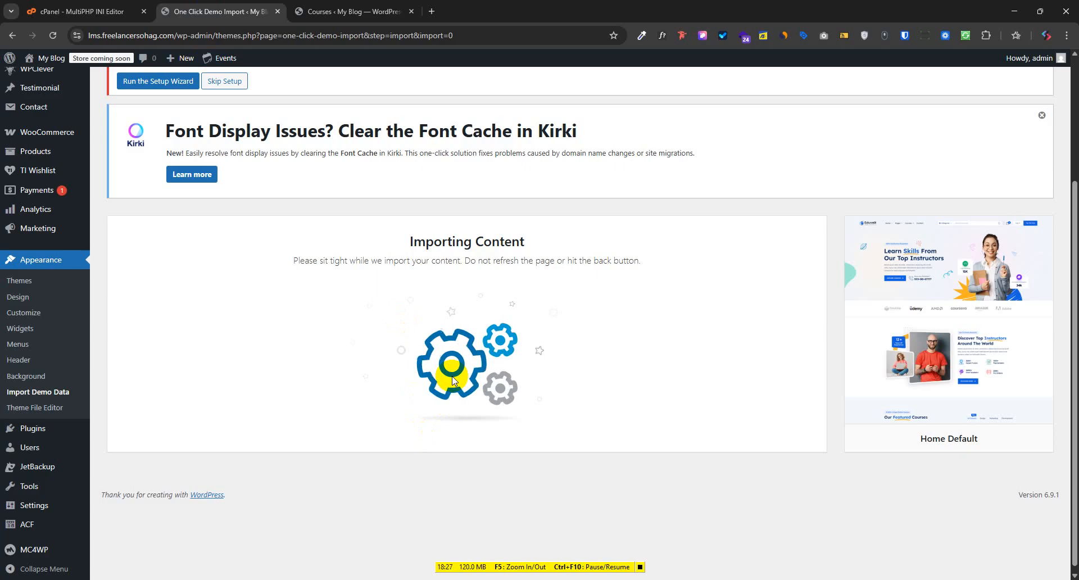
left_click(104, 7)
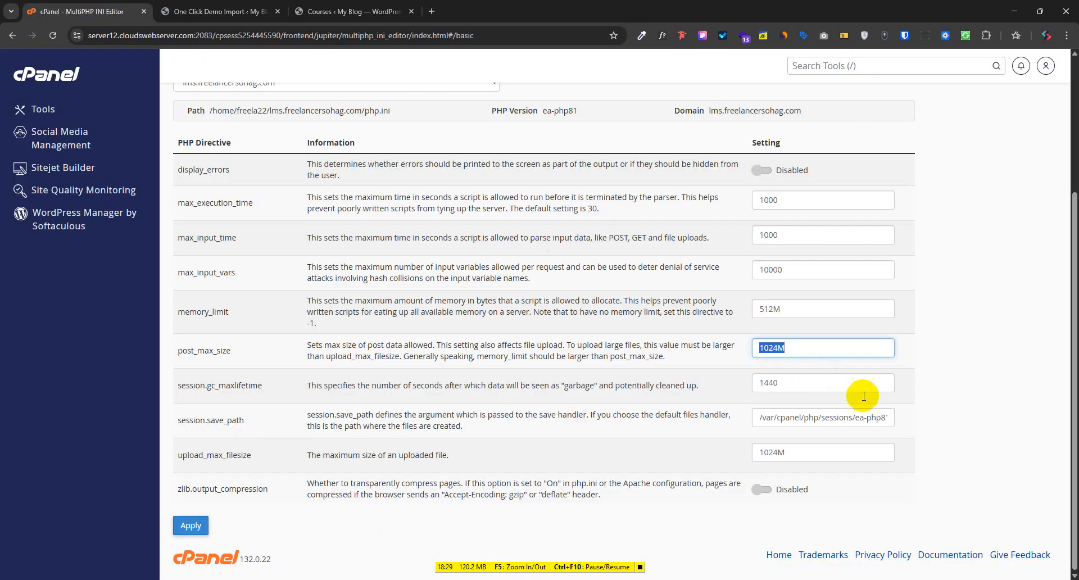
double_click(790, 308)
left_click(200, 7)
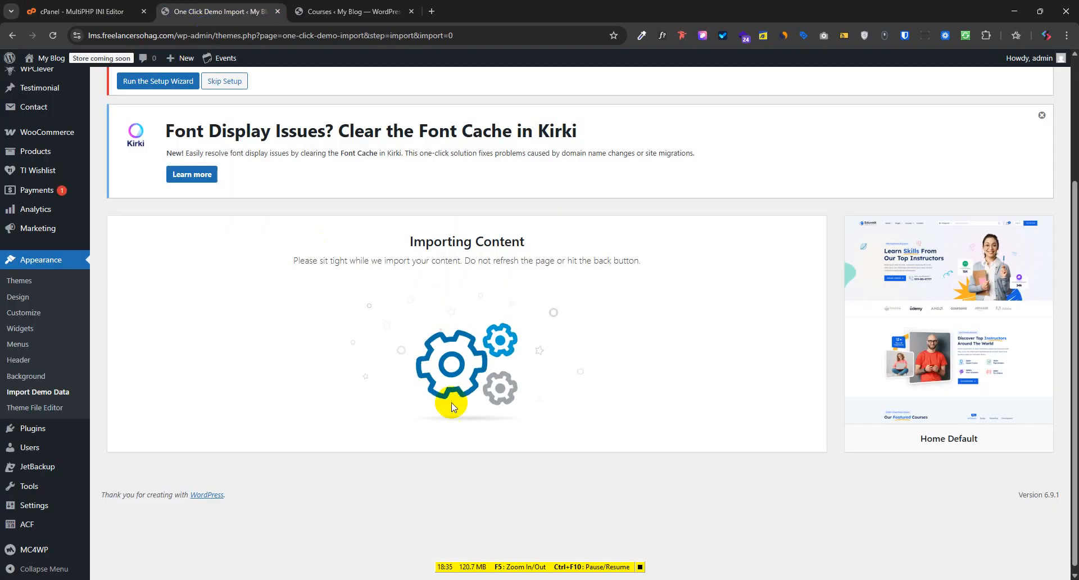
left_click(94, 5)
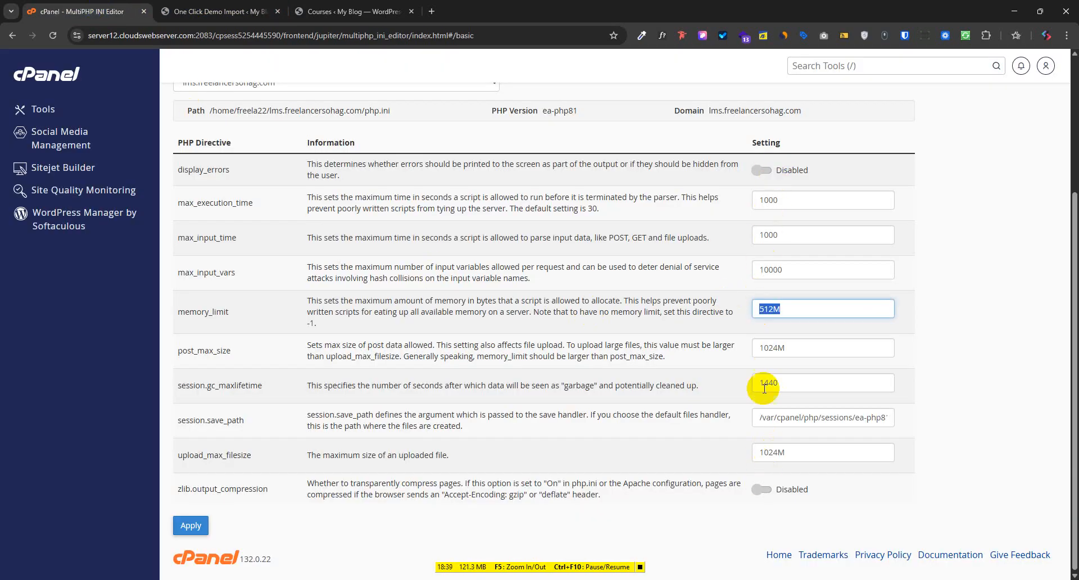
scroll(633, 445, "up", 1)
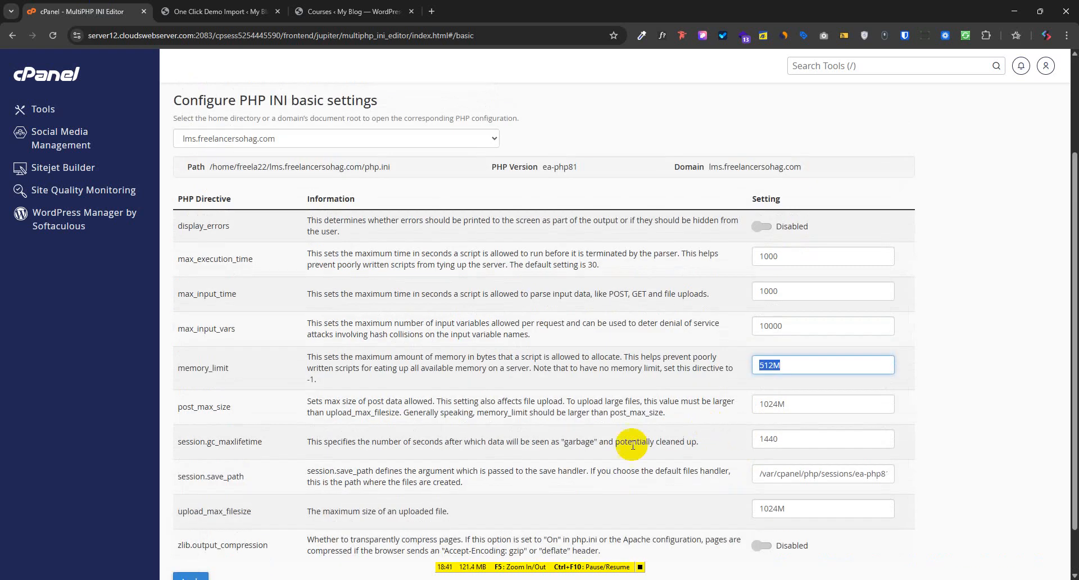
scroll(285, 529, "down", 1)
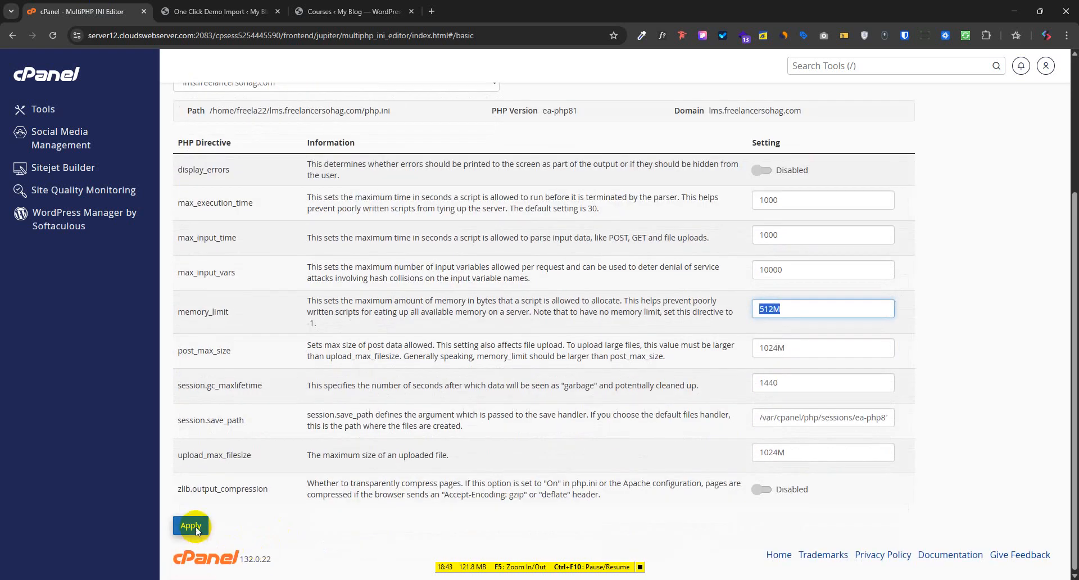
left_click(187, 7)
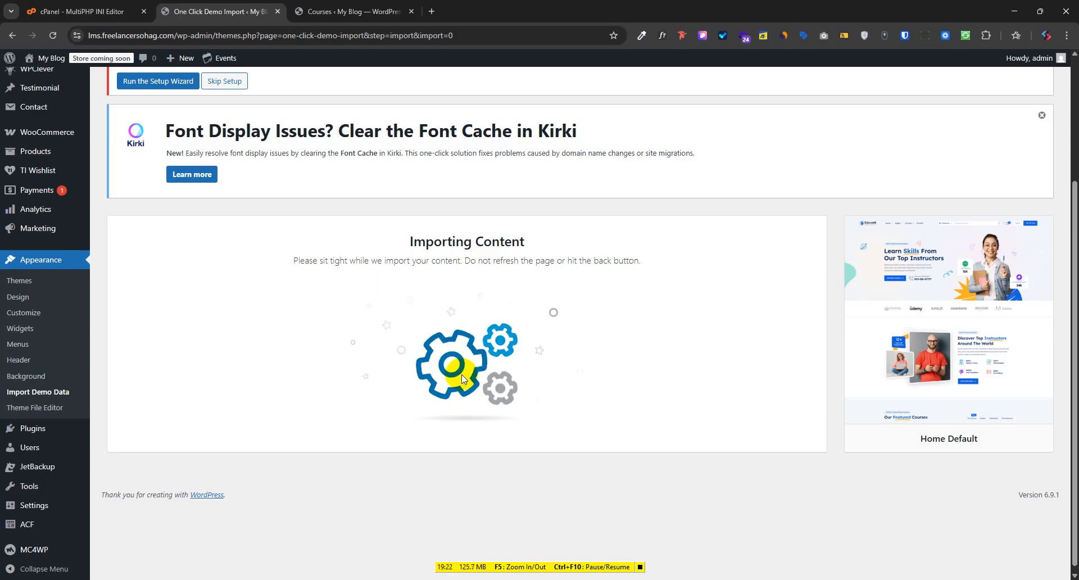
Check the One Click Demo Import status, the site's front page and the theme customizer.
left_click(640, 566)
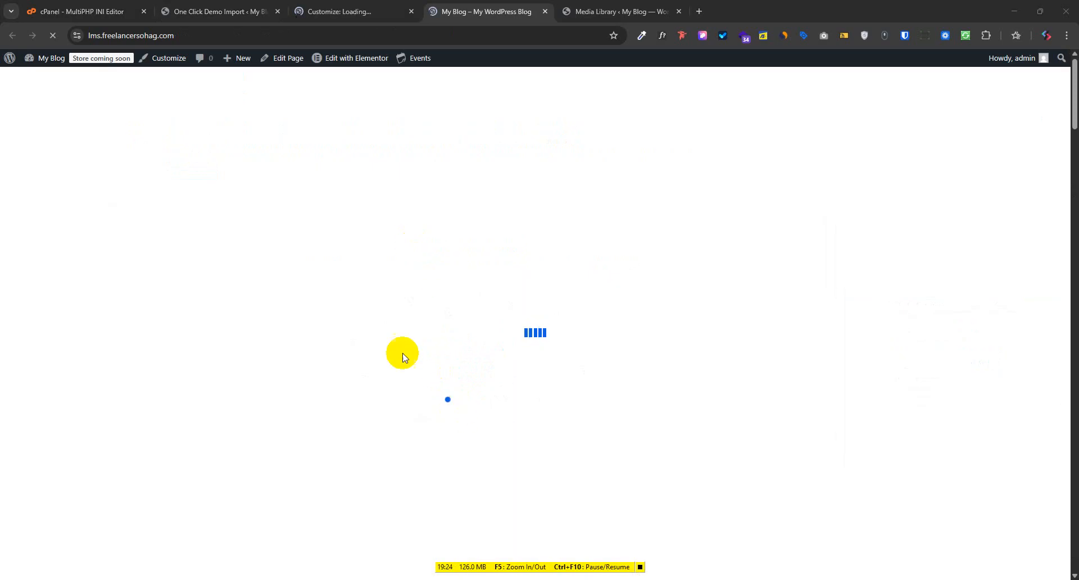
left_click(218, 11)
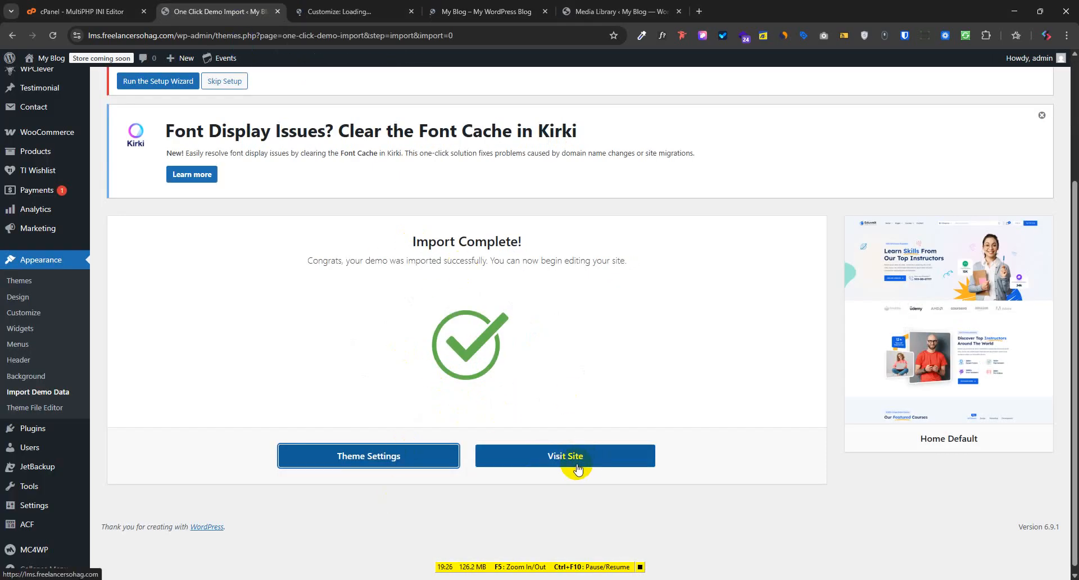
left_click(477, 7)
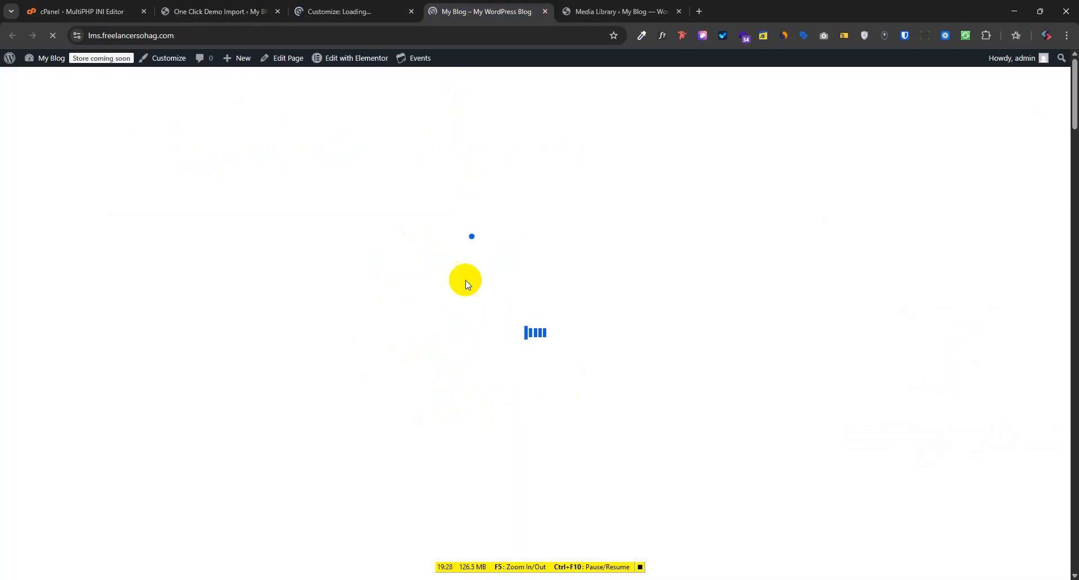
left_click(315, 6)
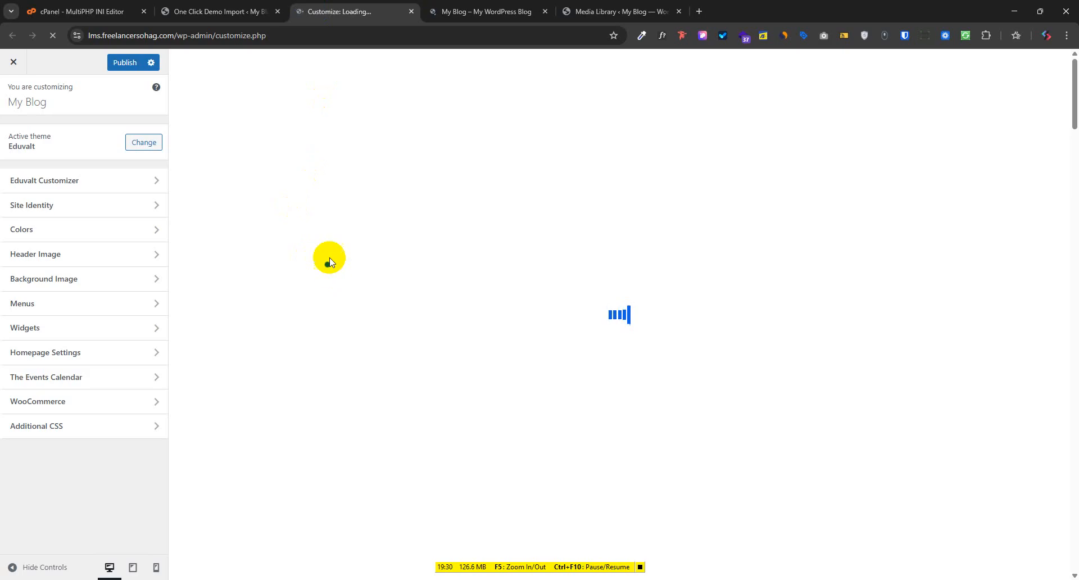
left_click(472, 12)
Disable the preloader in the Eduvalt Default Setting section of the theme customizer and publish the change.
left_click(336, 16)
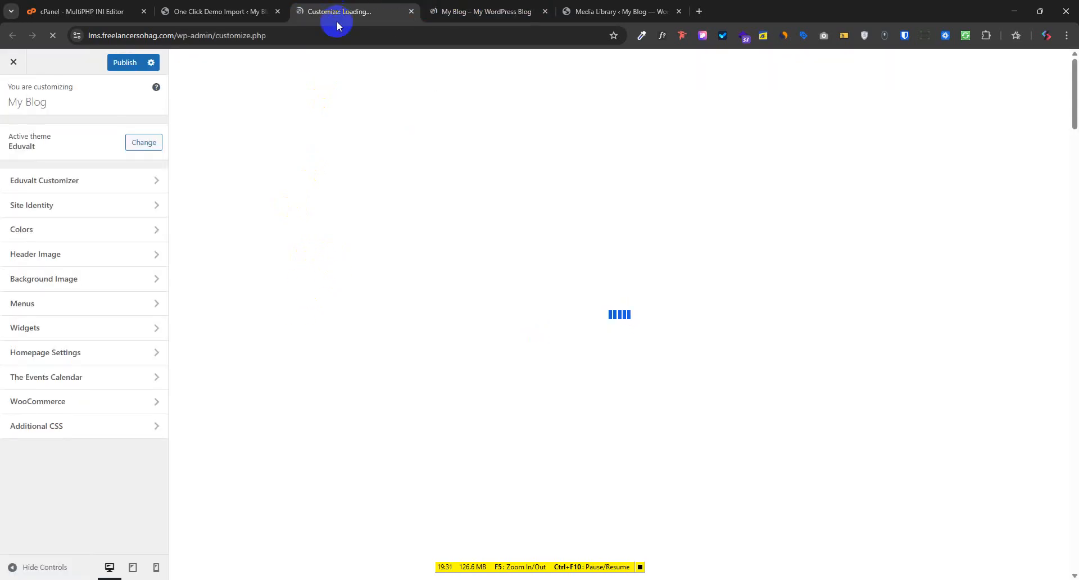
left_click(50, 181)
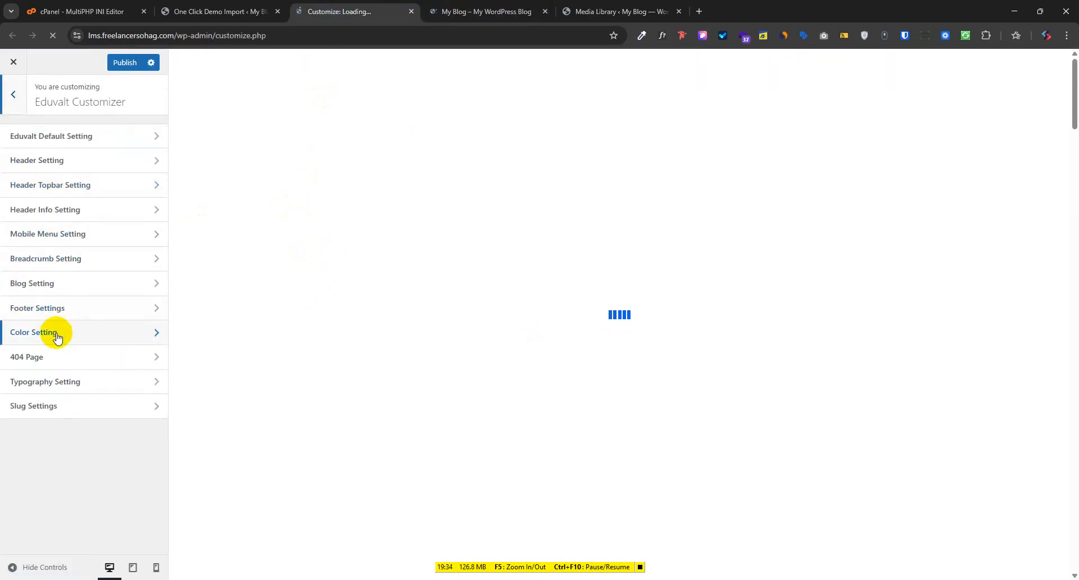
left_click(67, 135)
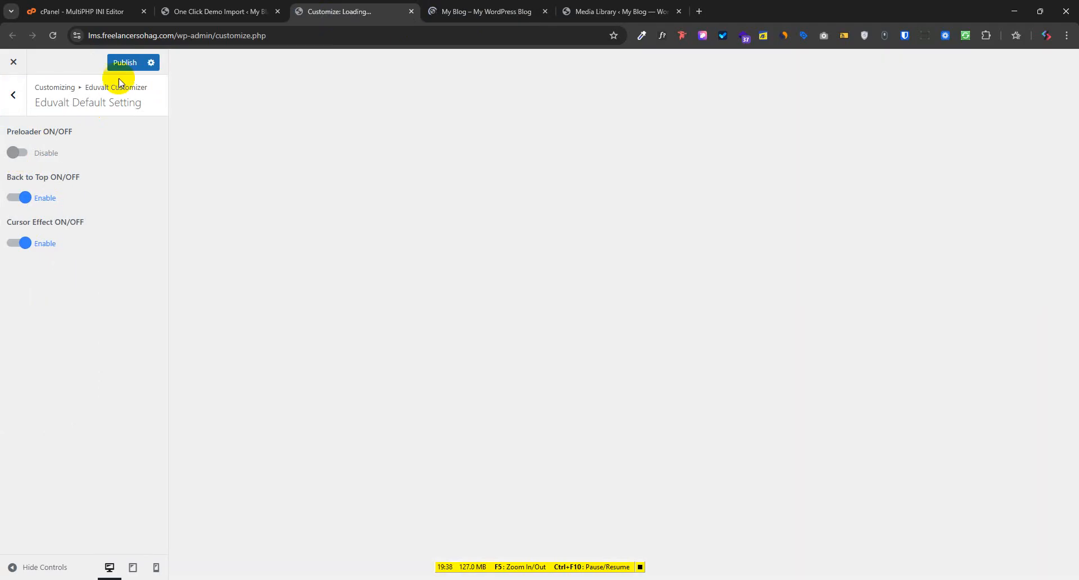
left_click(124, 63)
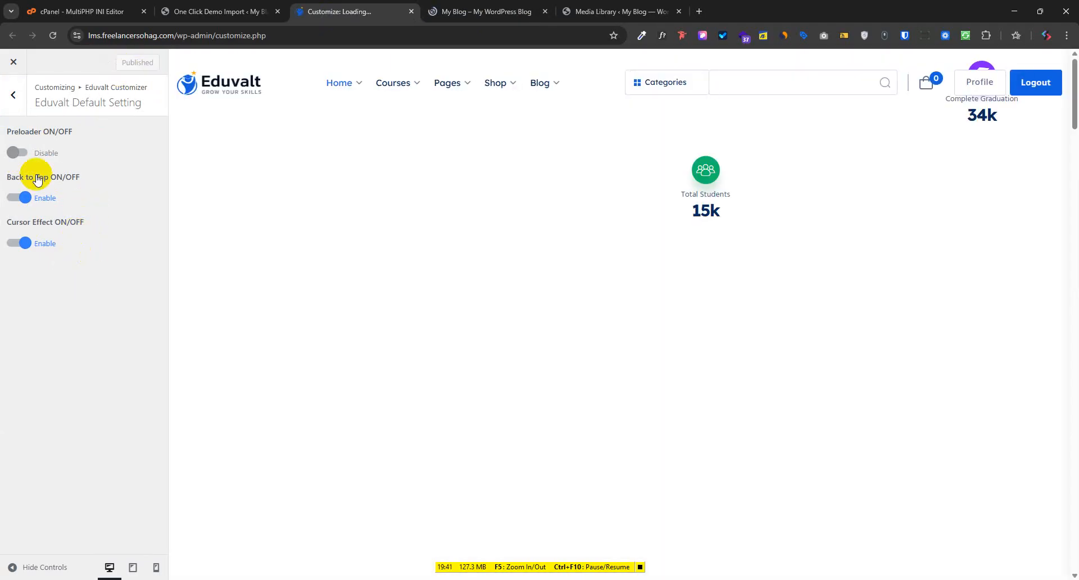
left_click(13, 94)
Examine the imported homepage from its header through the course, category and testimonial sections to the footer.
left_click(486, 12)
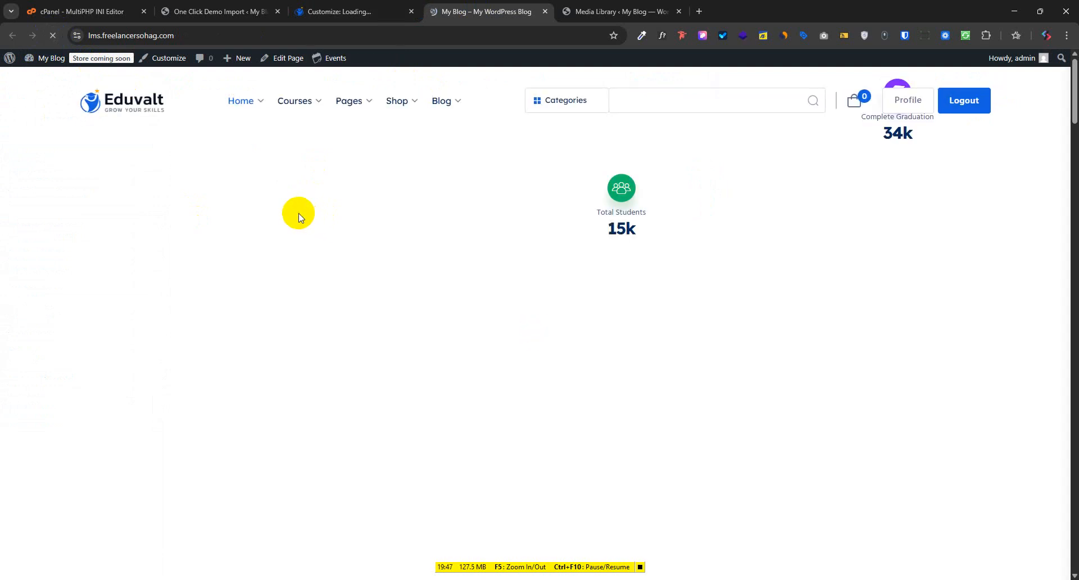
scroll(532, 340, "down", 12)
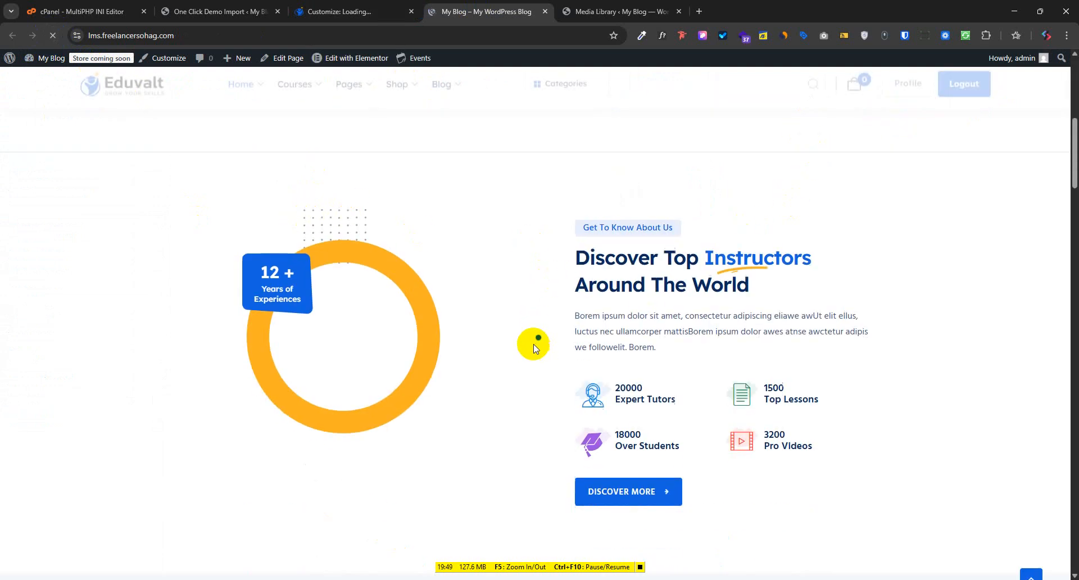
scroll(570, 377, "up", 8)
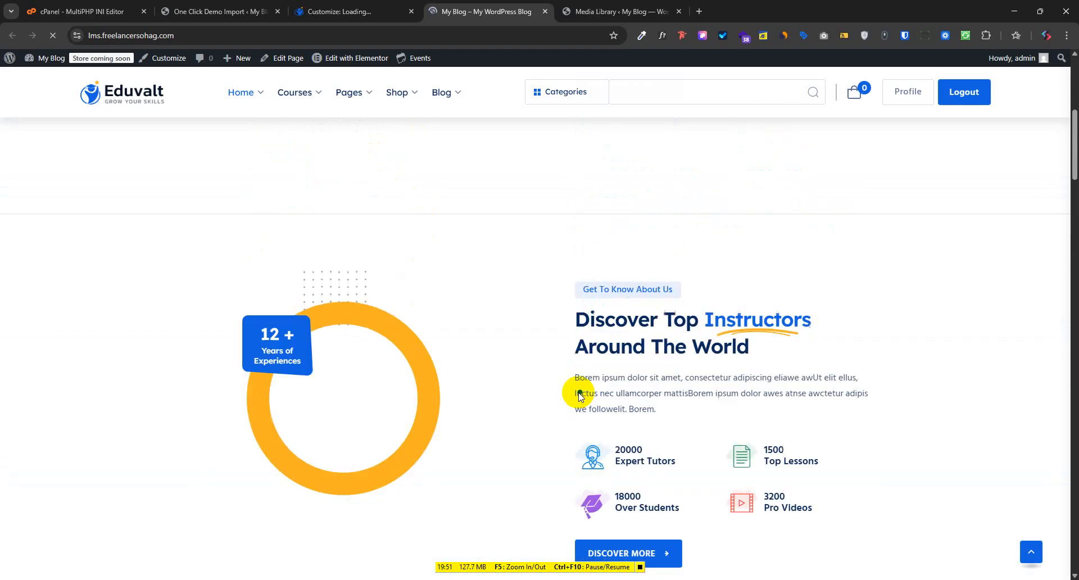
scroll(624, 419, "down", 7)
scroll(533, 417, "down", 10)
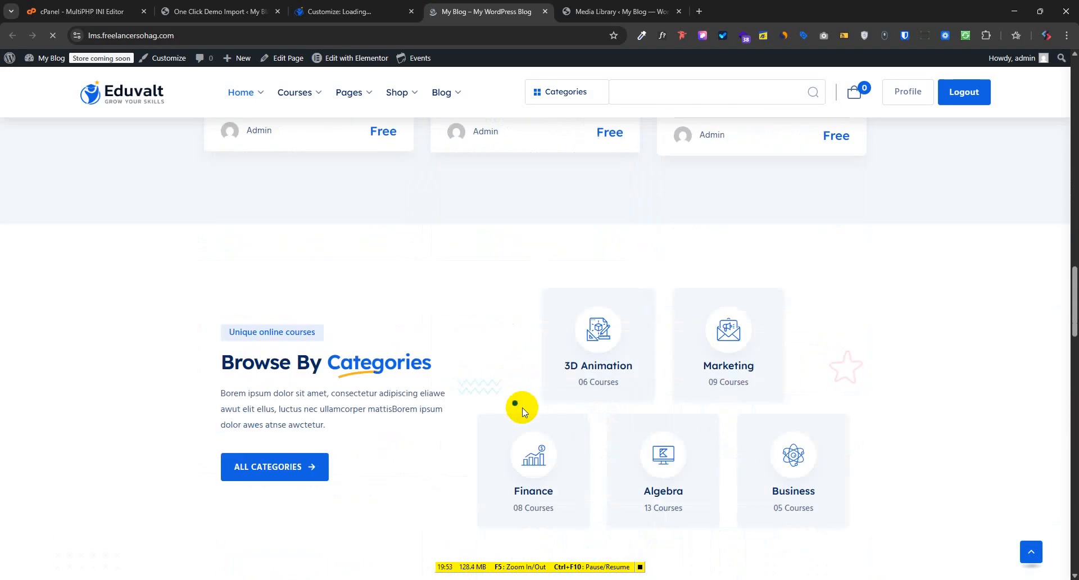
scroll(636, 410, "down", 20)
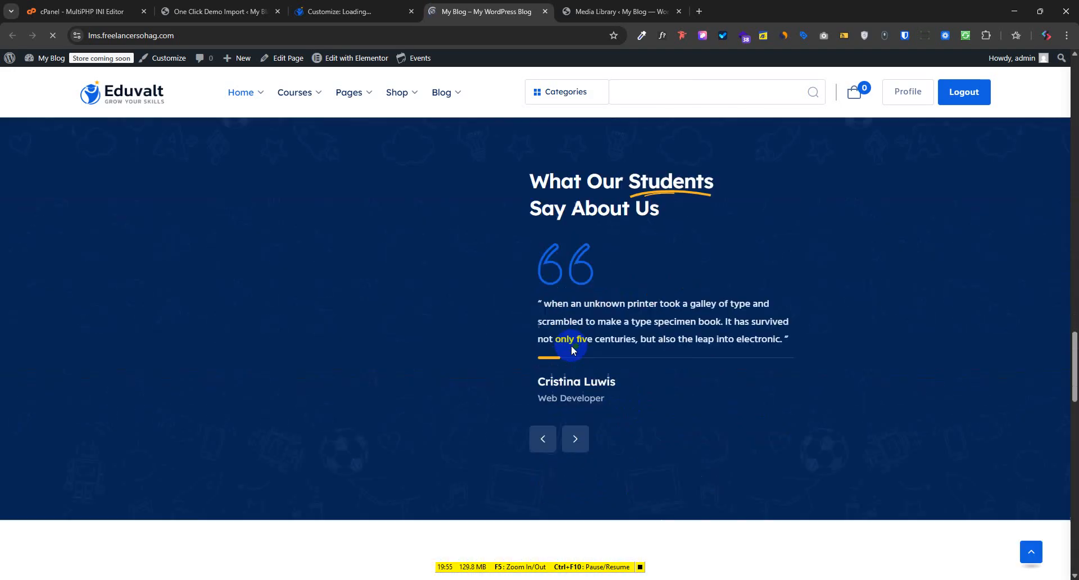
scroll(571, 420, "down", 12)
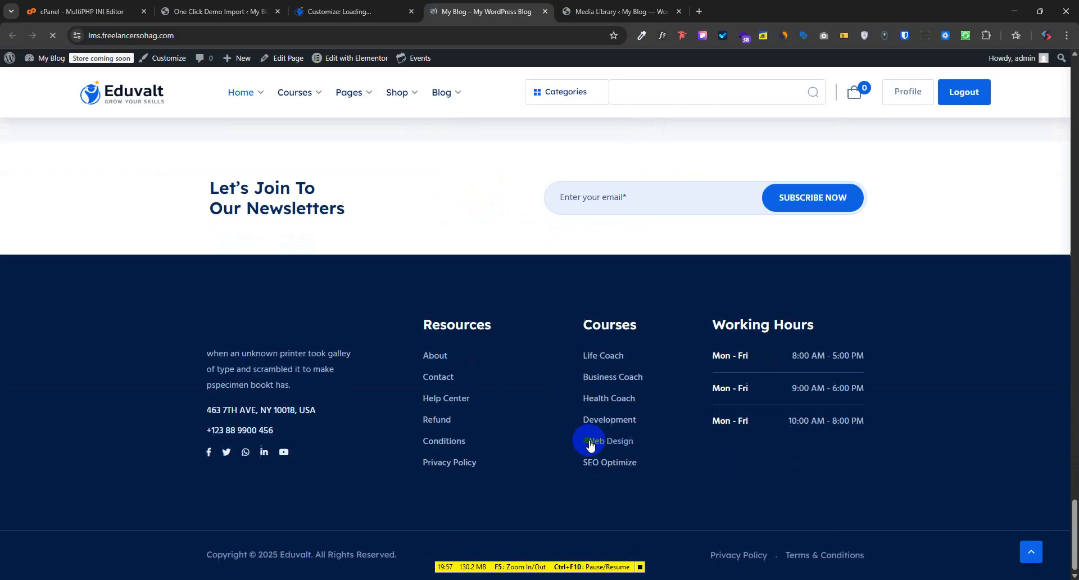
scroll(561, 450, "up", 18)
scroll(542, 405, "up", 20)
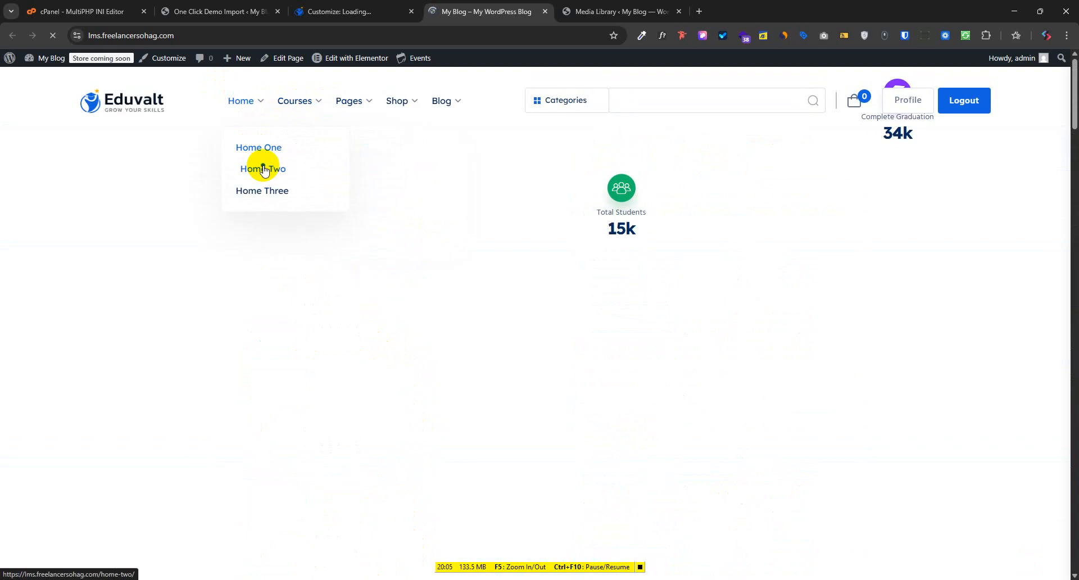
View the Home Two demo page and examine its course listings and promotional sections.
scroll(559, 448, "down", 9)
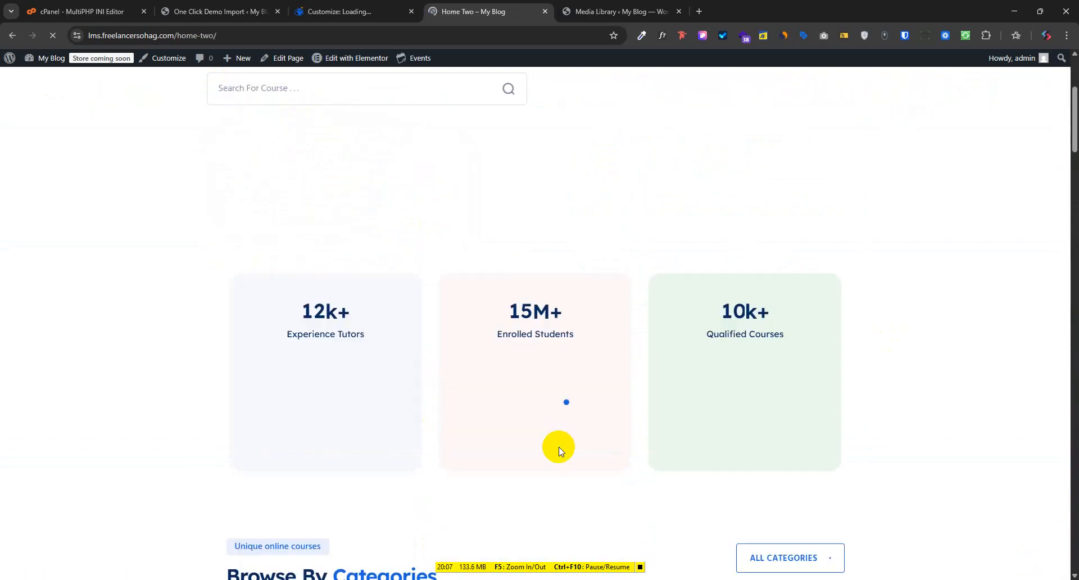
scroll(579, 439, "down", 15)
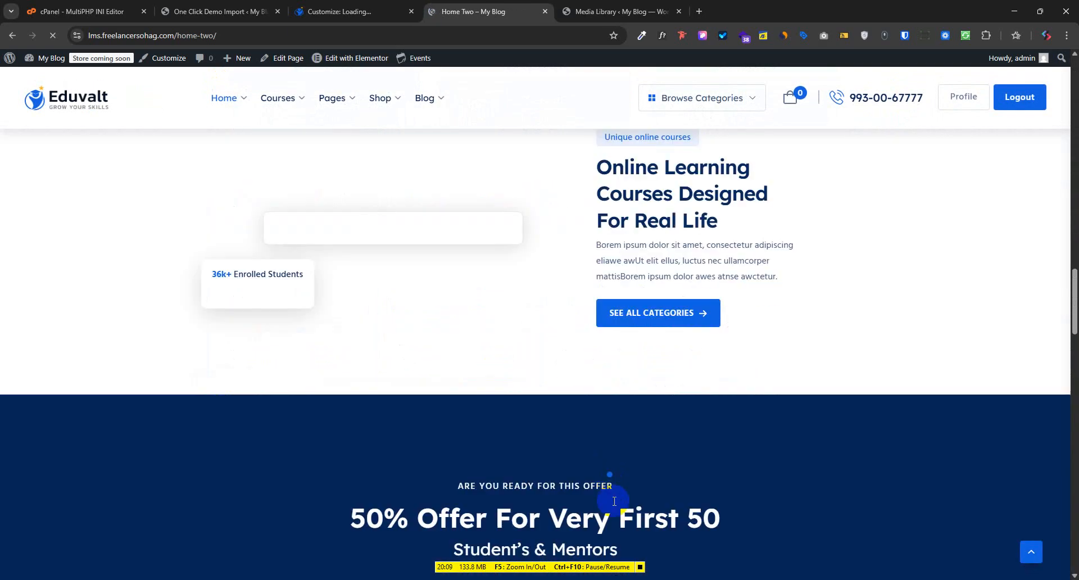
scroll(597, 400, "up", 8)
scroll(672, 412, "up", 2)
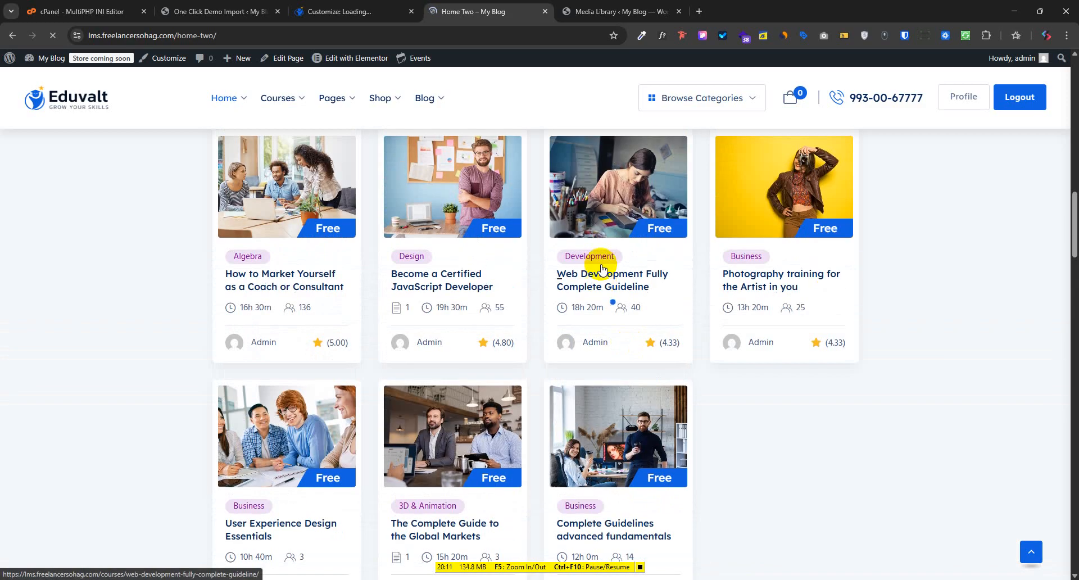
scroll(562, 438, "down", 2)
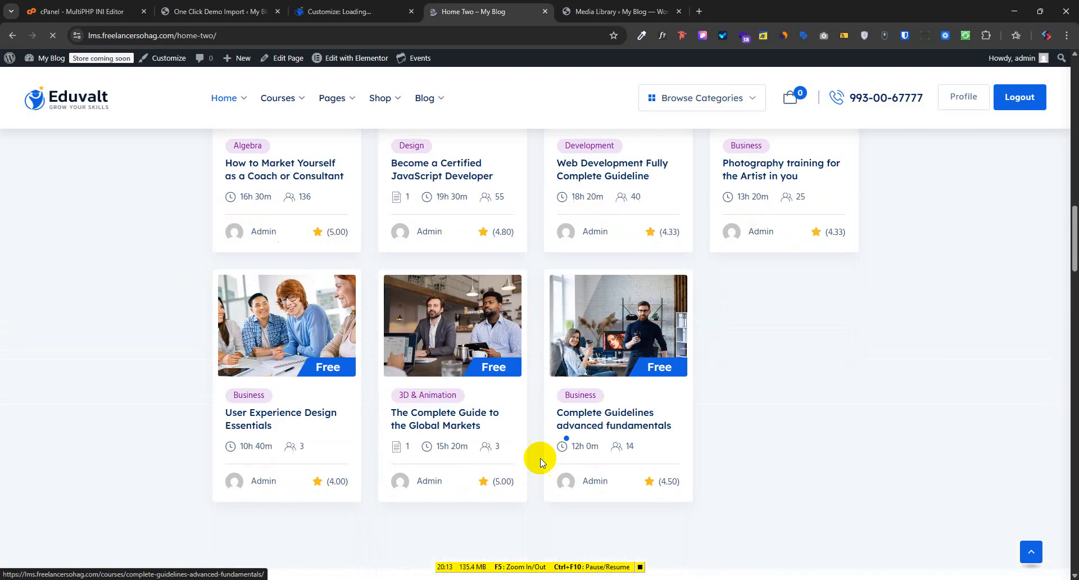
scroll(475, 442, "up", 2)
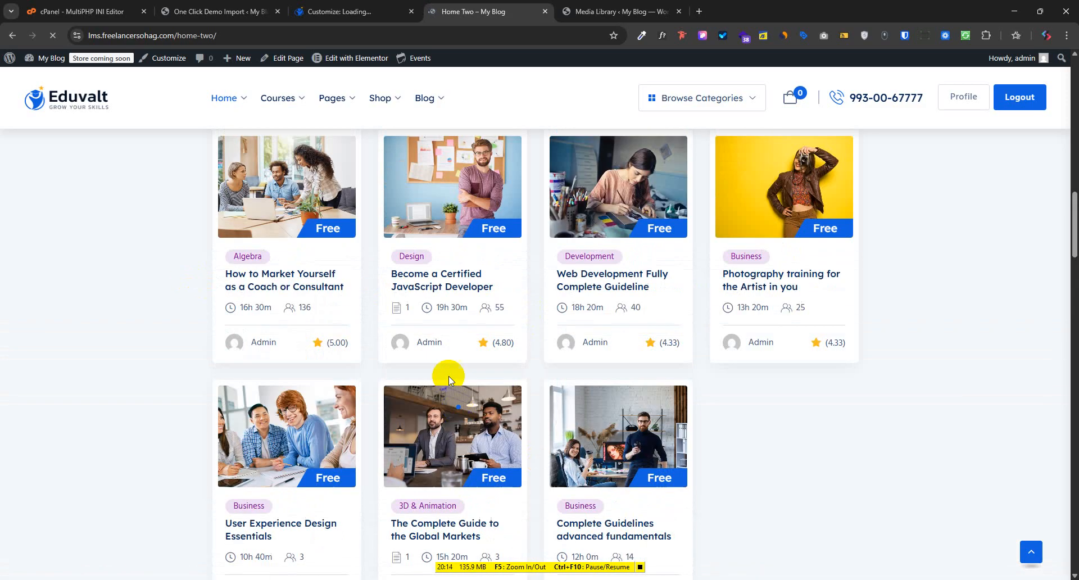
Open the "Become a Certified JavaScript Developer" course and review its details, including the "What Will You Learn?" section.
left_click(444, 281)
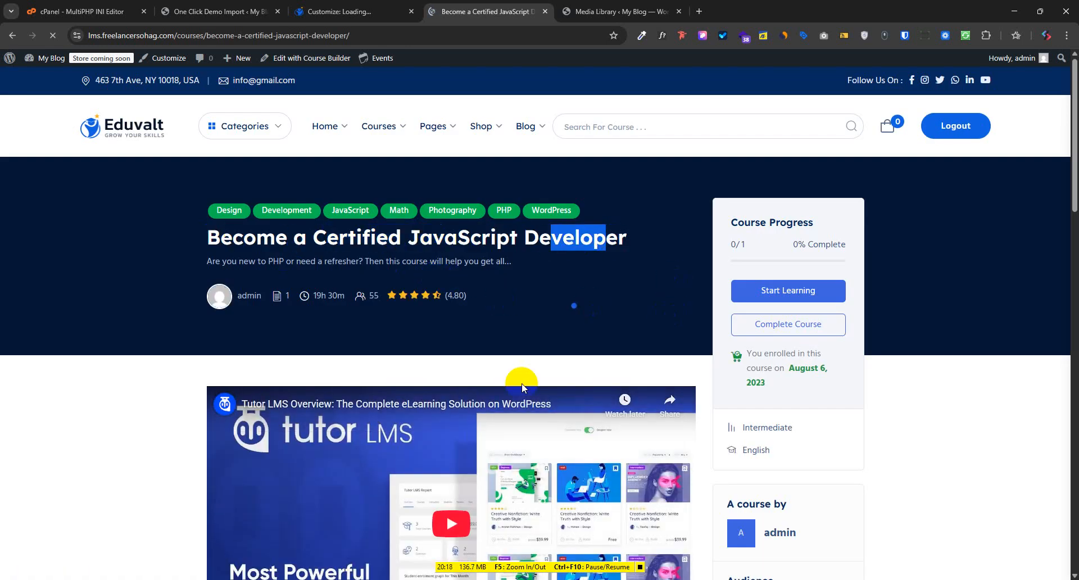
scroll(534, 392, "down", 7)
scroll(605, 400, "down", 7)
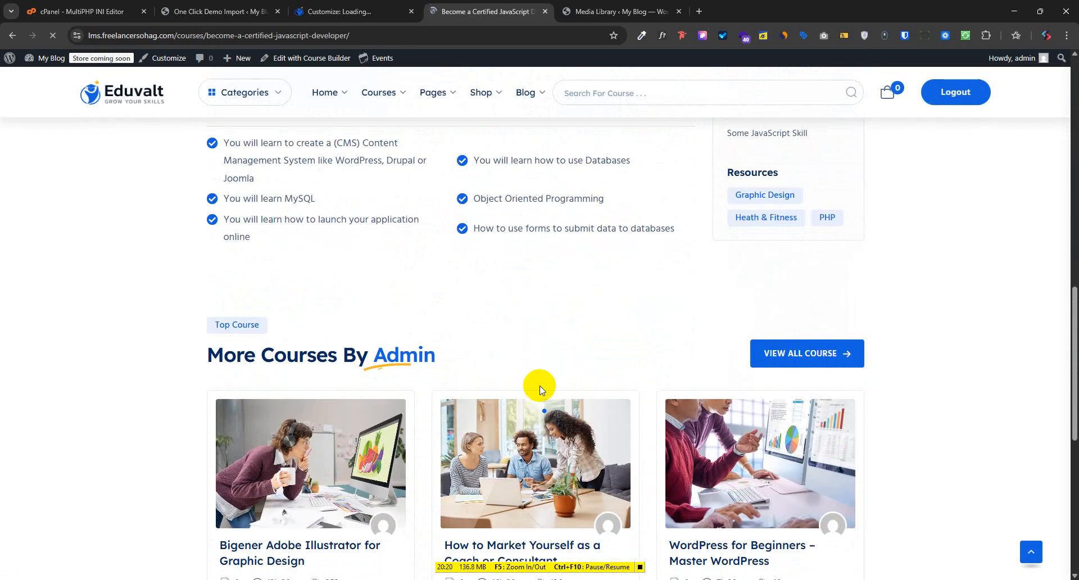
scroll(494, 338, "up", 2)
left_click_drag(212, 227, 332, 220)
scroll(349, 359, "up", 3)
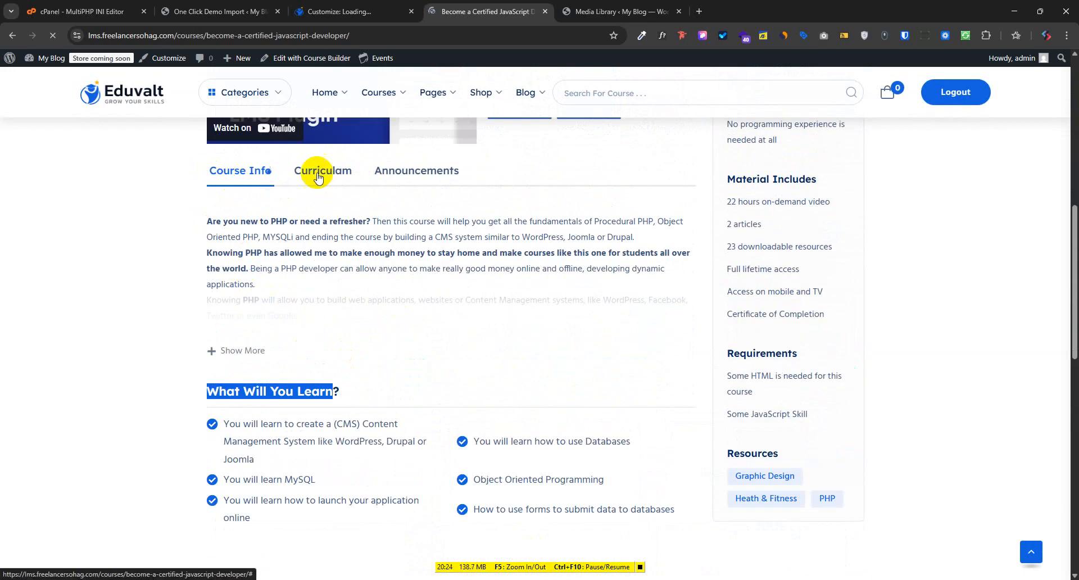
Expand the full course description and look through the course's Curriculam and Announcements sections.
left_click(242, 350)
scroll(308, 409, "down", 3)
scroll(308, 409, "up", 5)
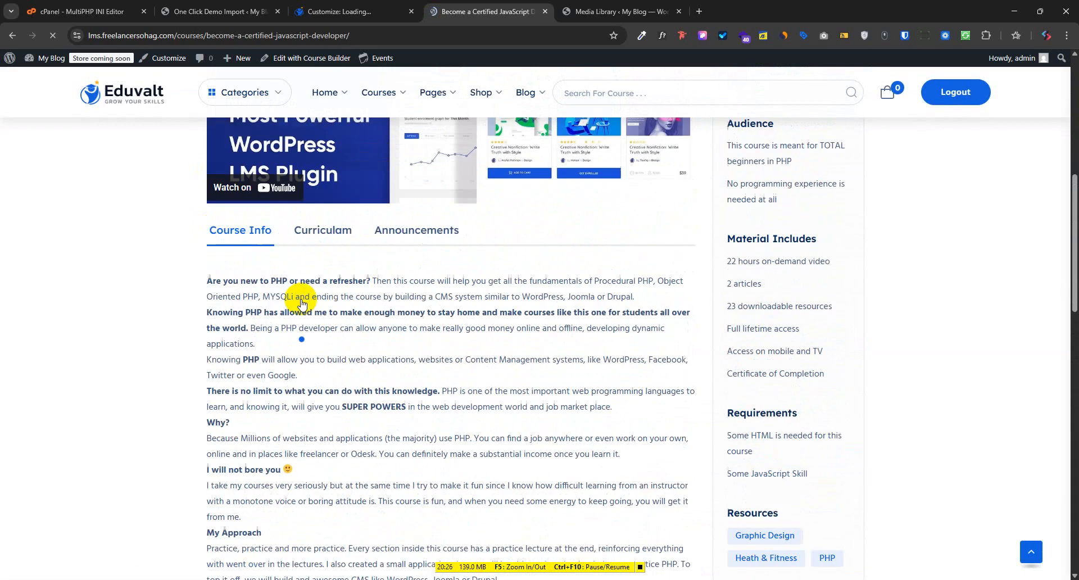
left_click(315, 285)
left_click(431, 286)
scroll(422, 385, "down", 3)
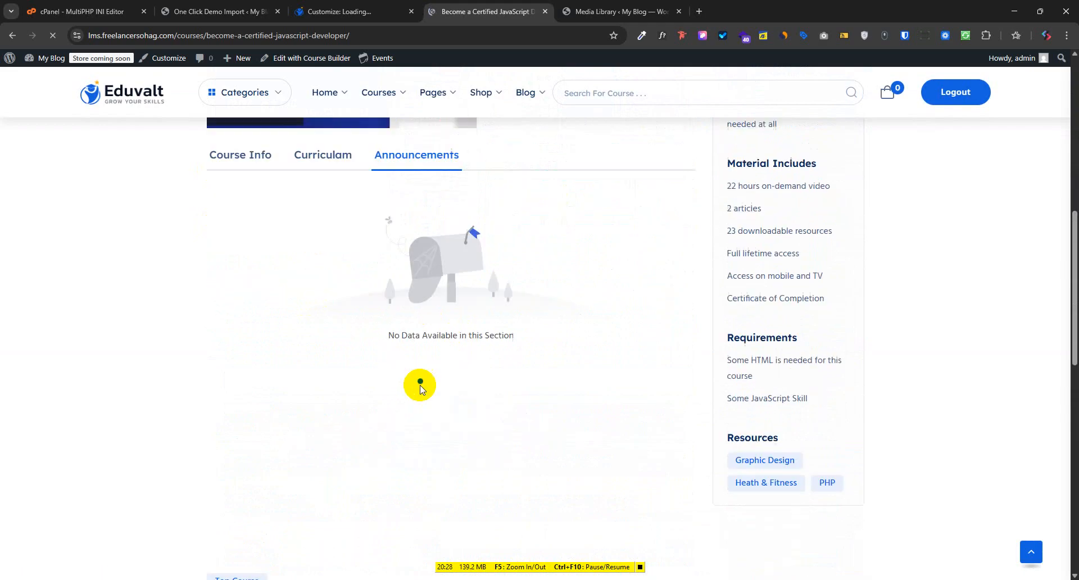
Return to the course's Course Info section and examine its description, learning points and the "More Courses By Admin" listings.
scroll(414, 325, "up", 3)
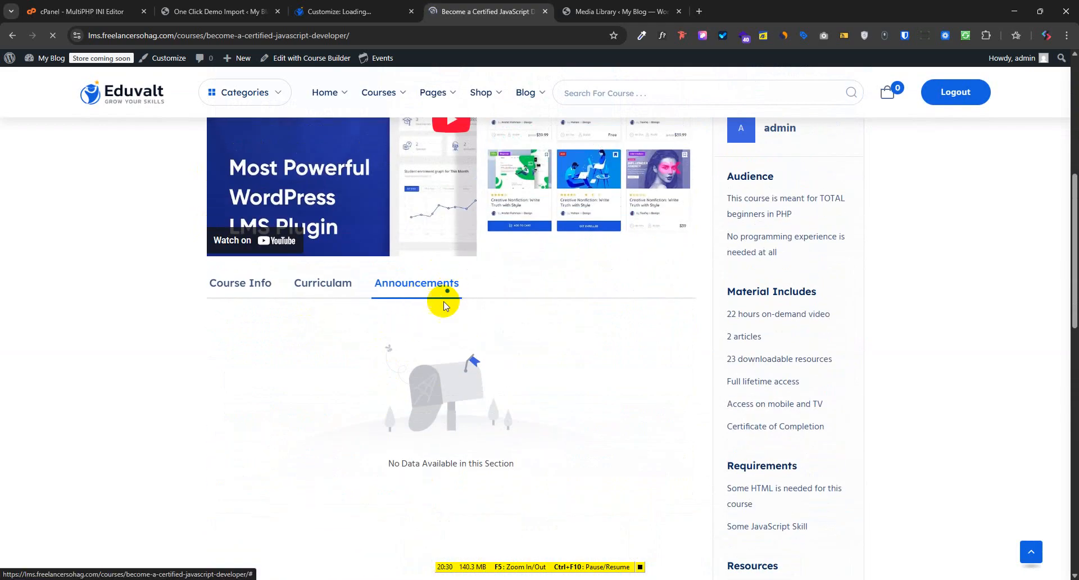
scroll(462, 434, "down", 4)
scroll(450, 373, "up", 3)
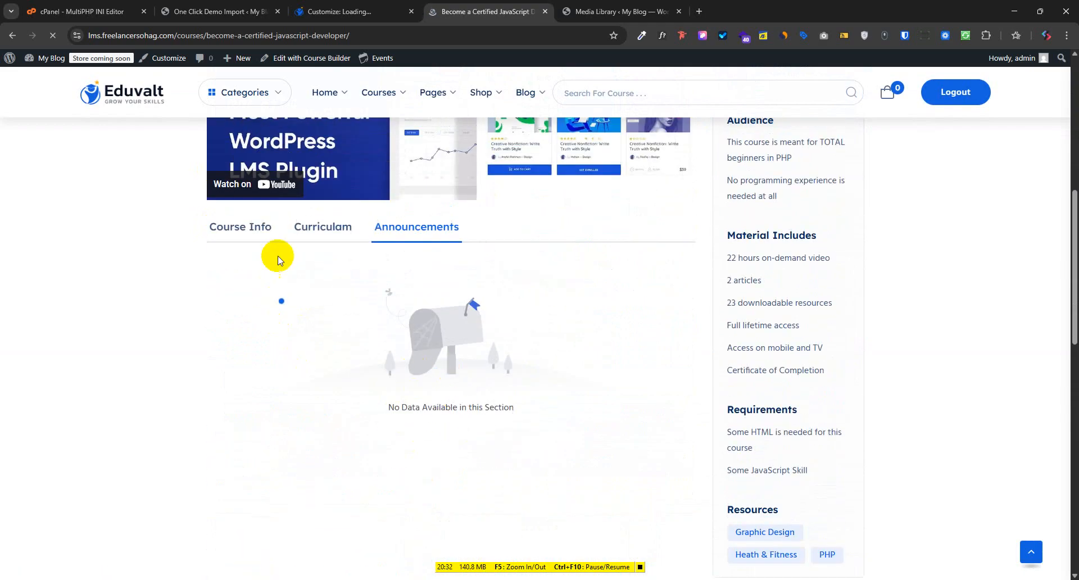
left_click(271, 226)
scroll(389, 373, "down", 5)
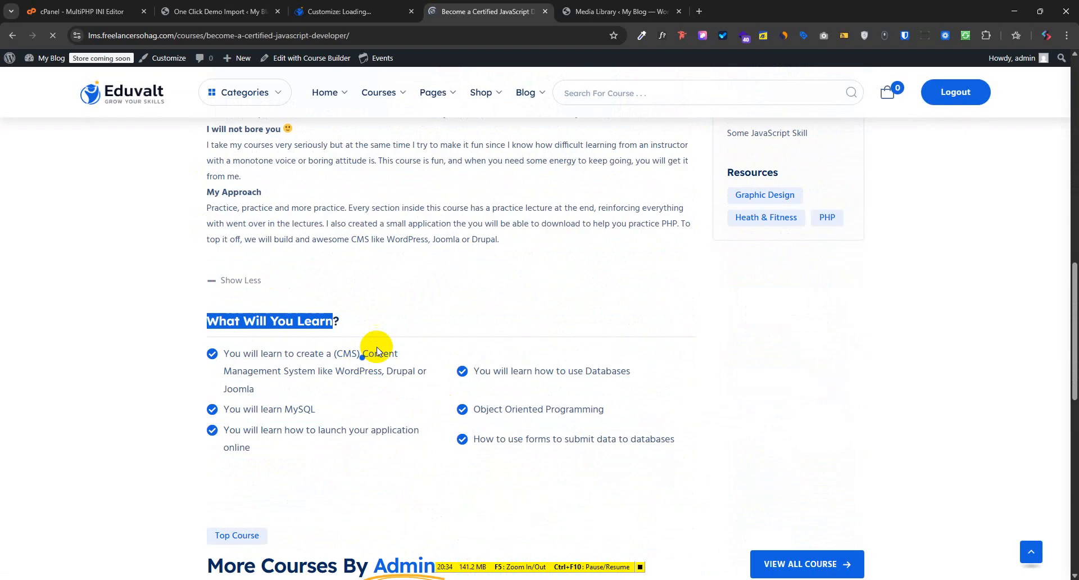
scroll(378, 360, "down", 5)
scroll(562, 411, "up", 1)
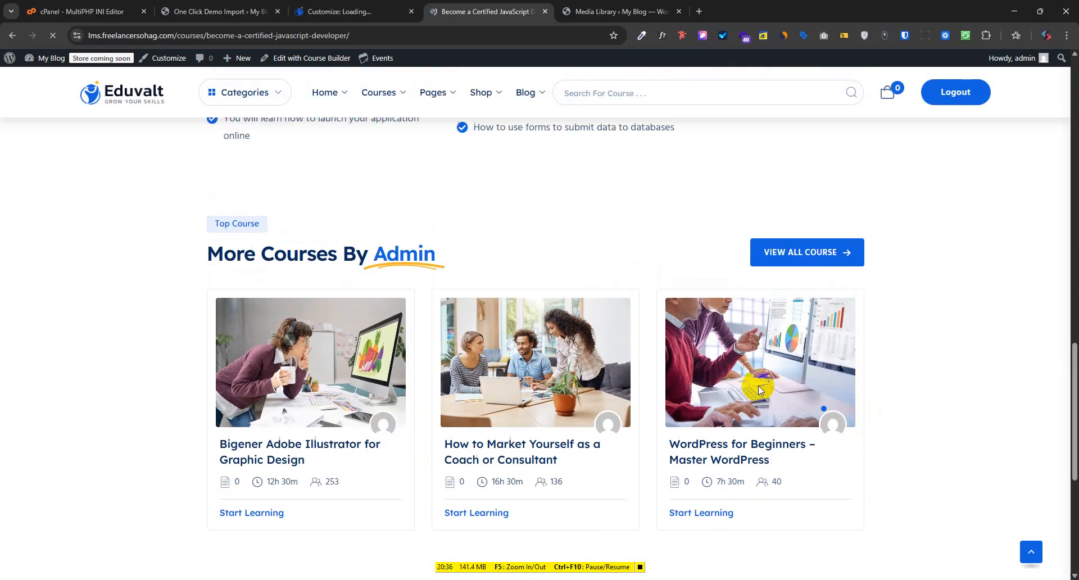
scroll(657, 349, "up", 15)
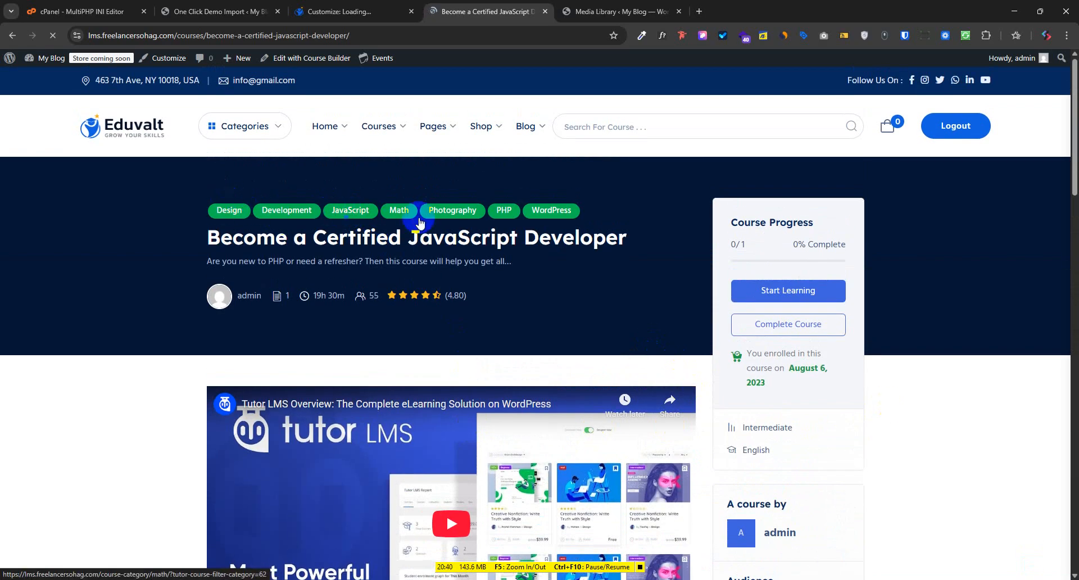
Open the Home Three demo page and browse through its "Recent Trending Courses" carousel.
mouse_move(338, 135)
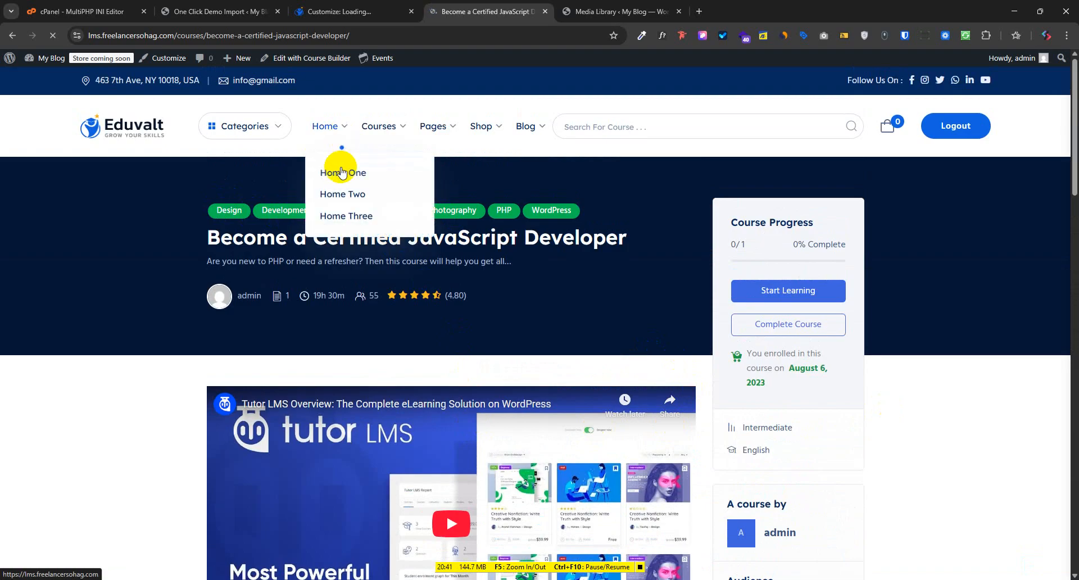
left_click(349, 224)
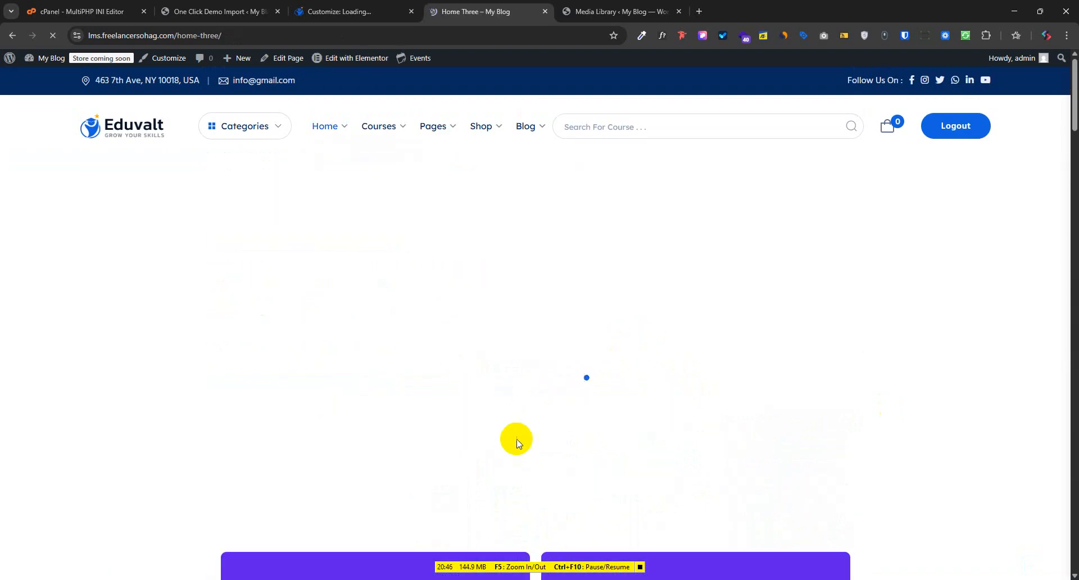
scroll(573, 436, "down", 14)
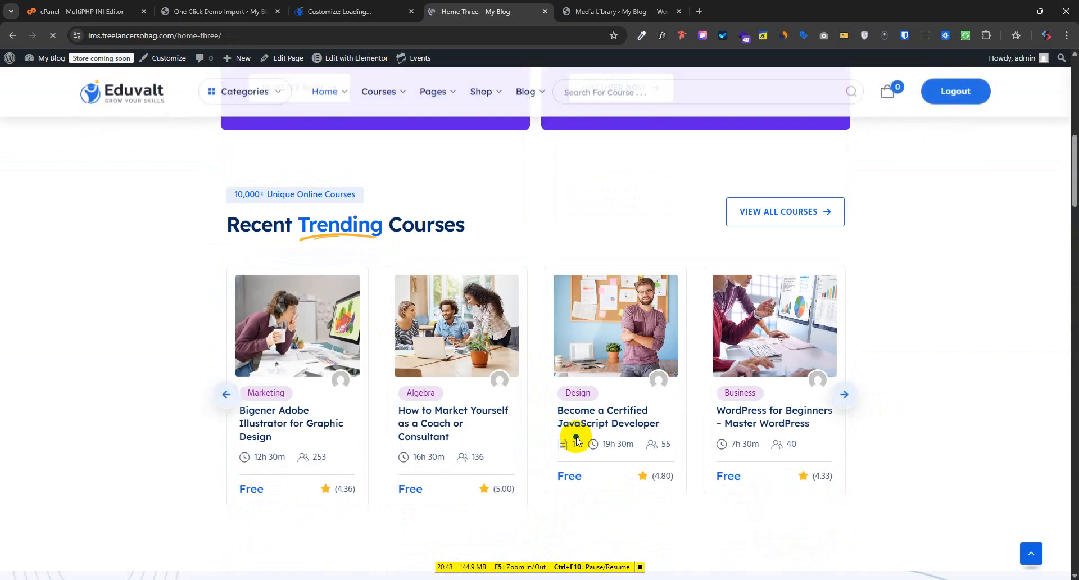
scroll(436, 209, "up", 3)
left_click(845, 338)
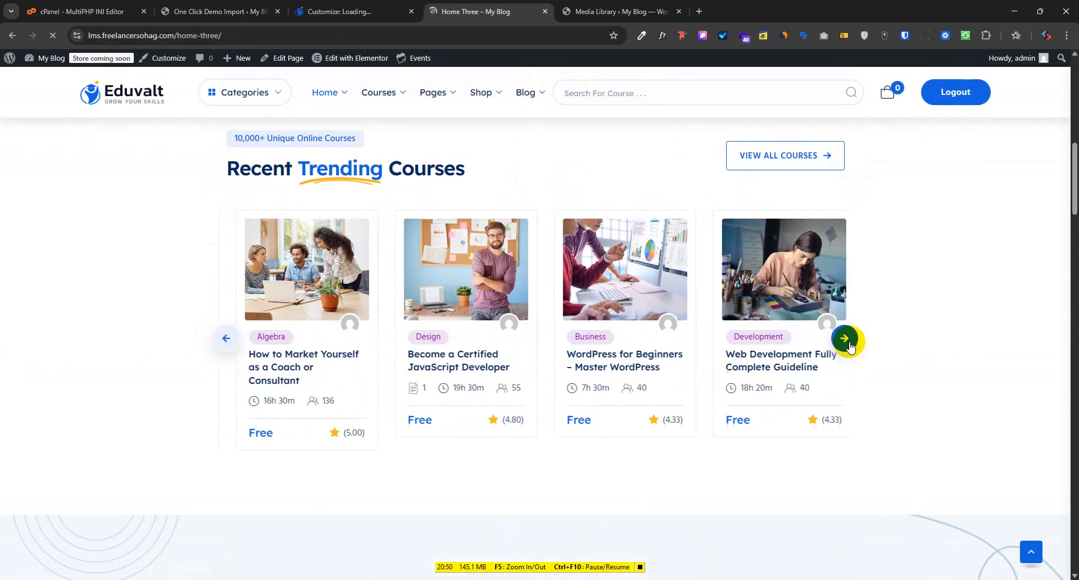
left_click(845, 338)
left_click(844, 338)
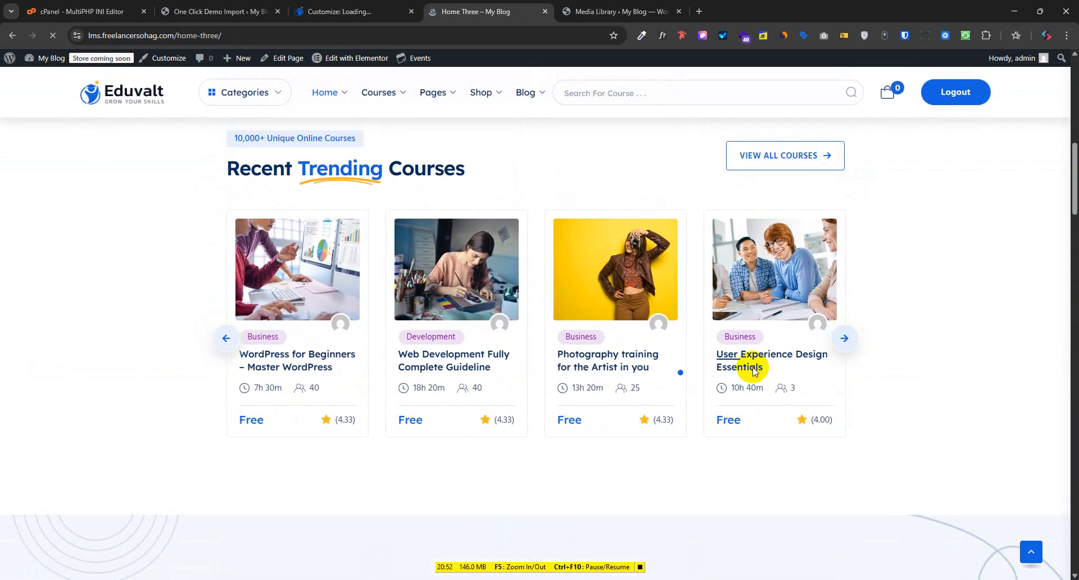
Examine the rest of Home Three, from the achievements, categories and offer sections through the testimonials to the footer.
scroll(377, 450, "down", 12)
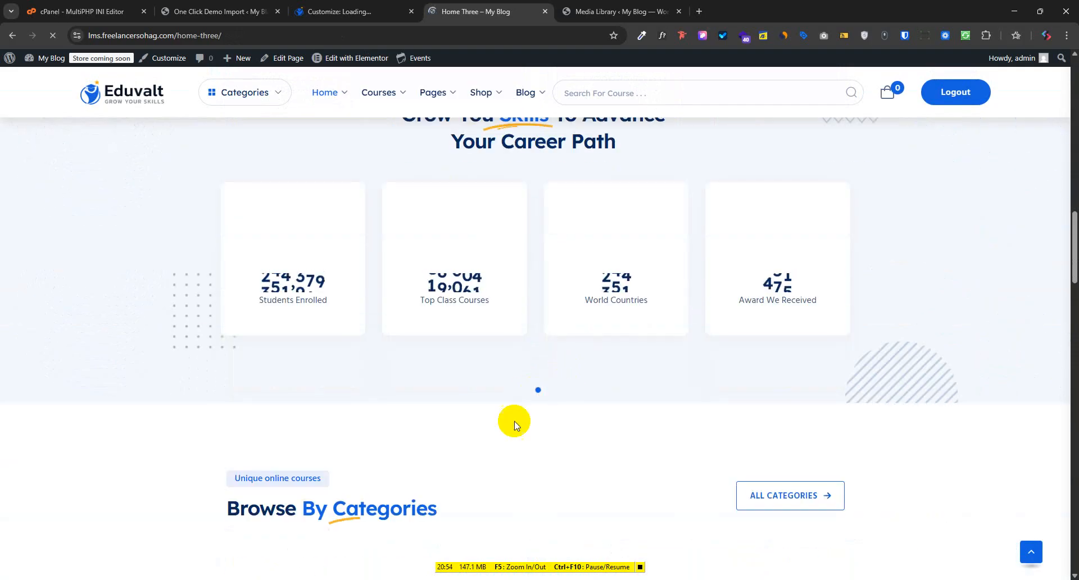
scroll(570, 417, "down", 4)
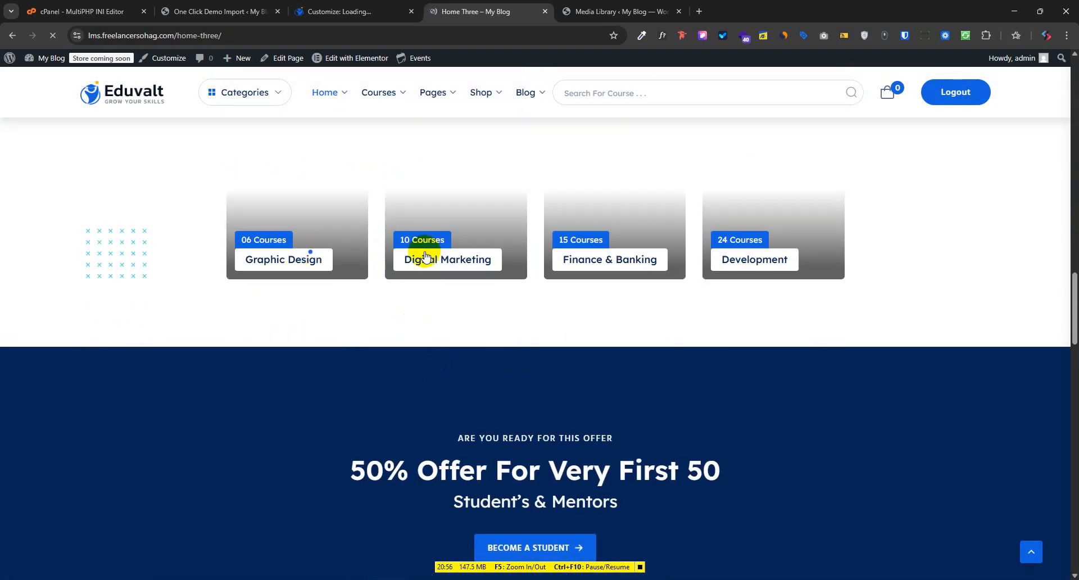
scroll(650, 263, "down", 16)
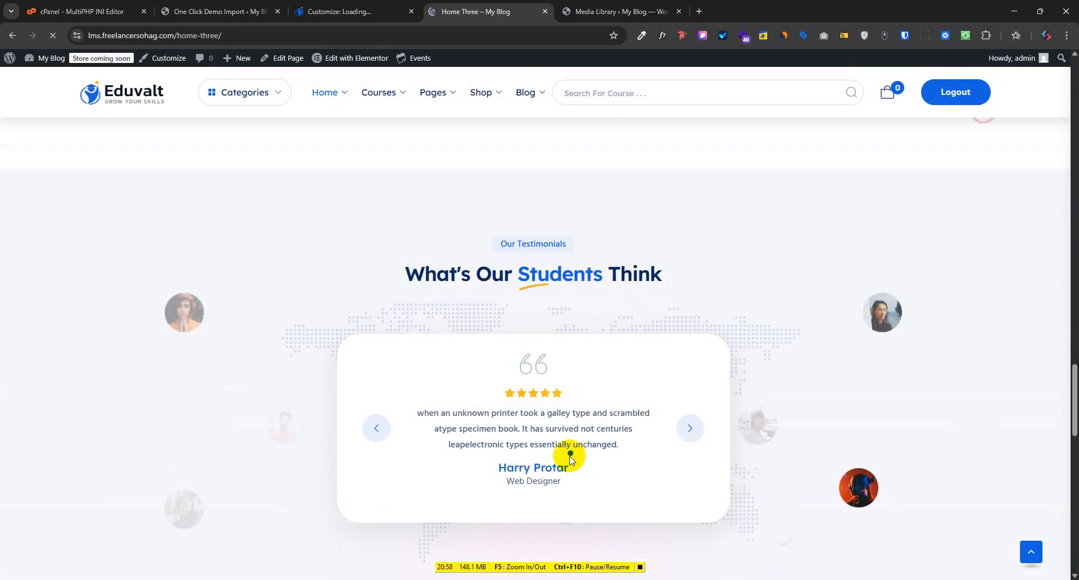
scroll(569, 489, "down", 14)
scroll(568, 360, "up", 9)
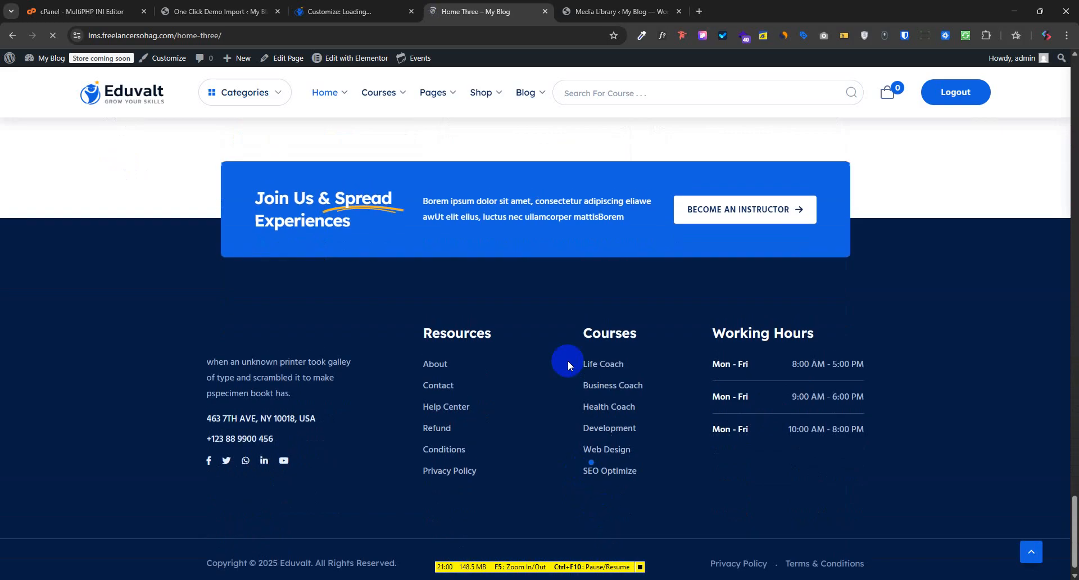
scroll(532, 344, "up", 20)
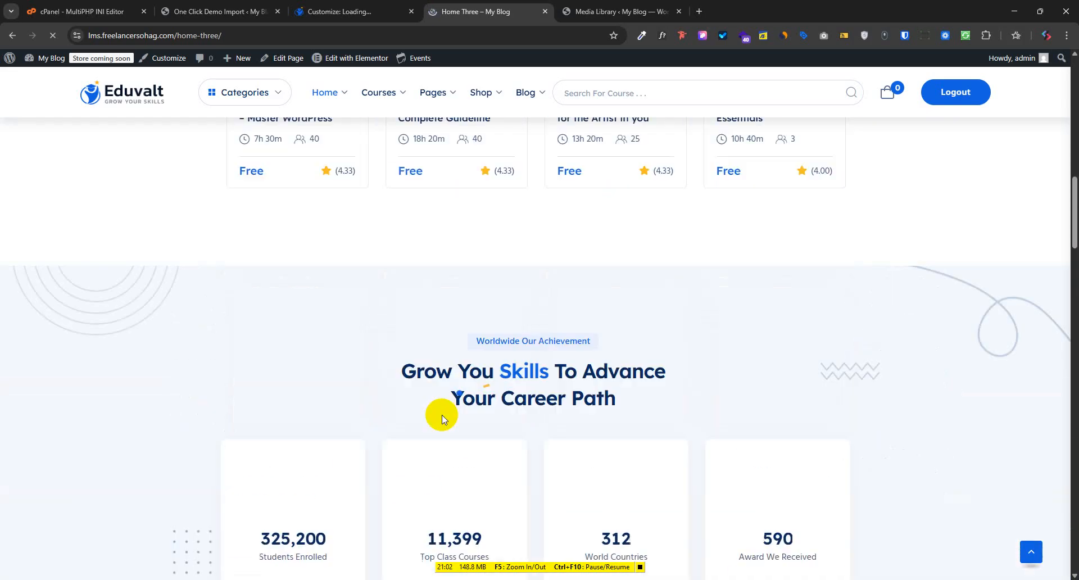
scroll(452, 402, "up", 8)
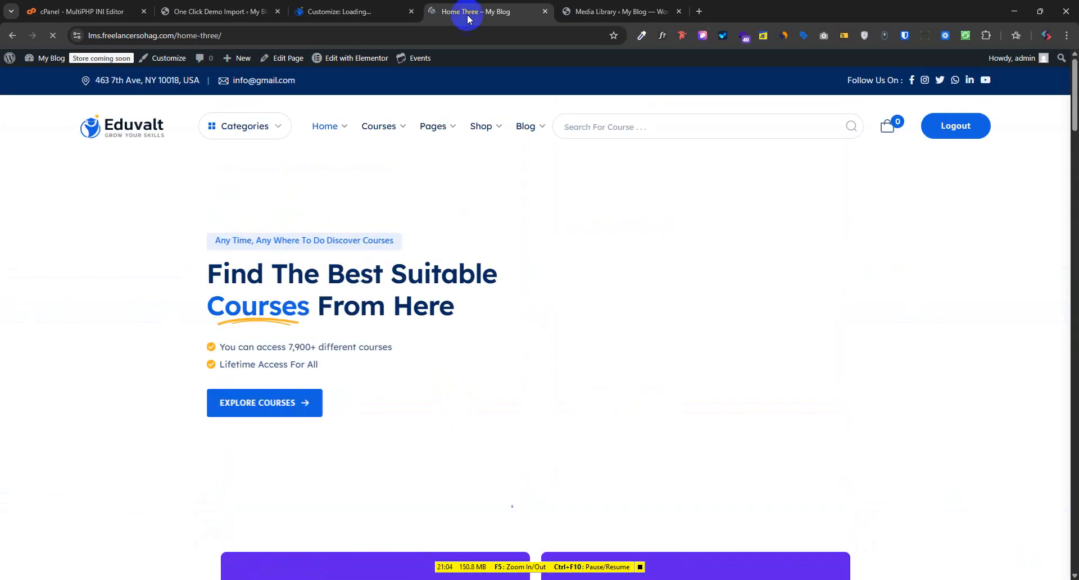
Review the Breadcrumb Setting, Header Setting and Header Info Setting sections of the Eduvalt Customizer.
left_click(339, 11)
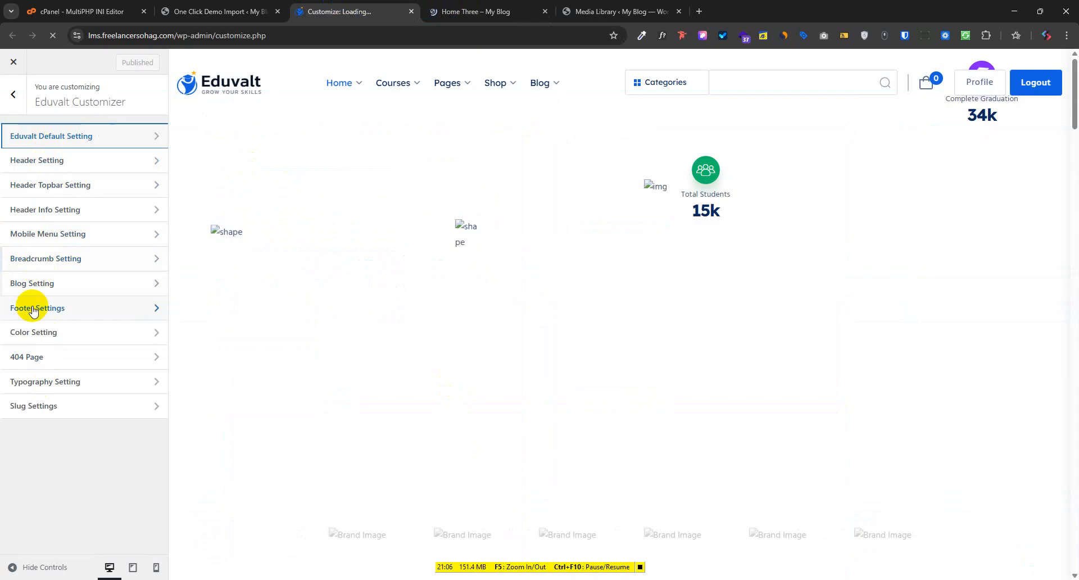
left_click(71, 259)
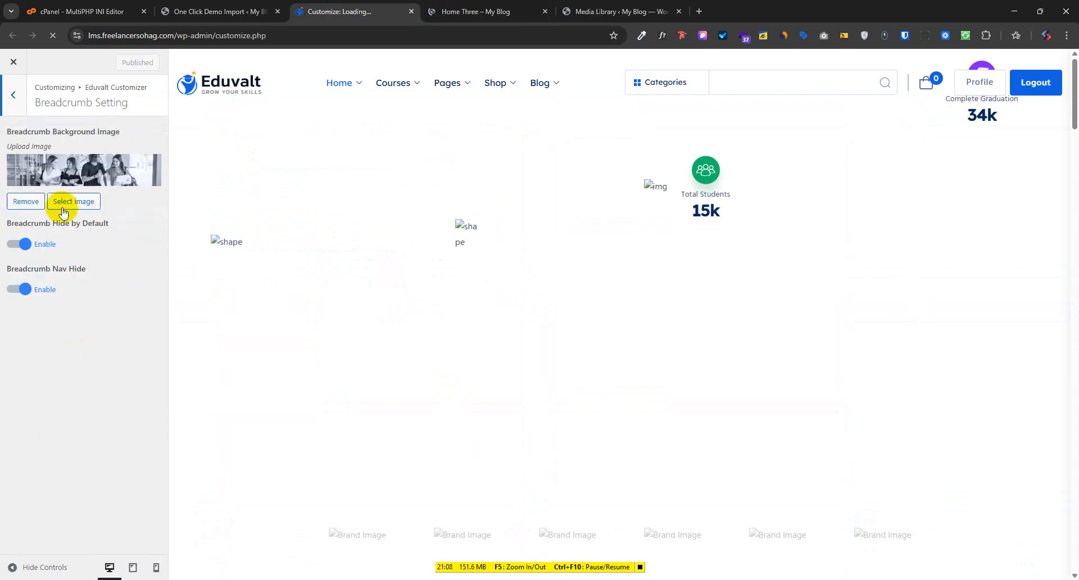
left_click(13, 95)
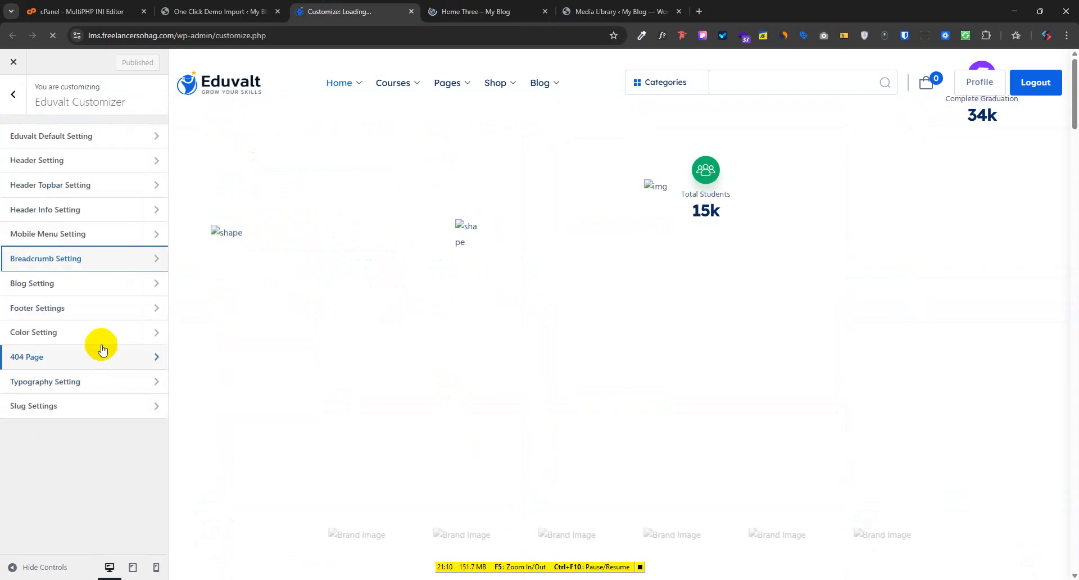
left_click(36, 163)
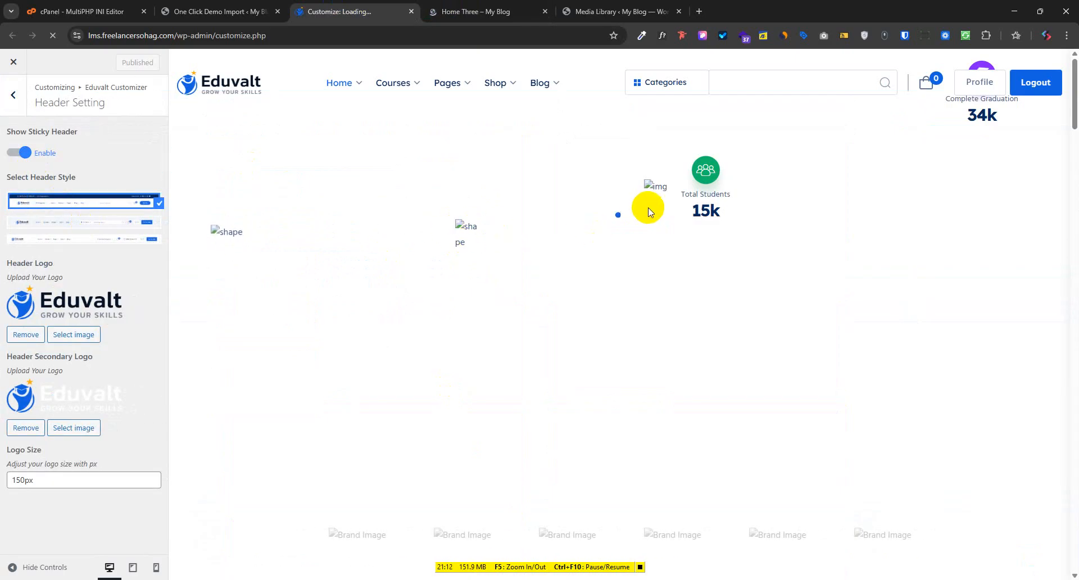
scroll(482, 518, "down", 10)
scroll(573, 430, "up", 1)
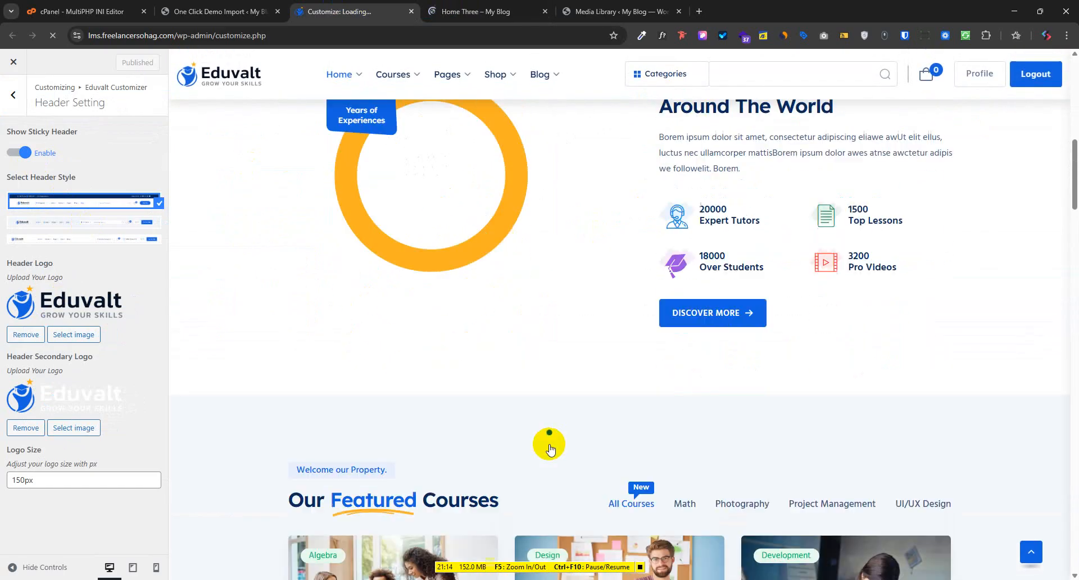
scroll(393, 416, "down", 5)
left_click(14, 107)
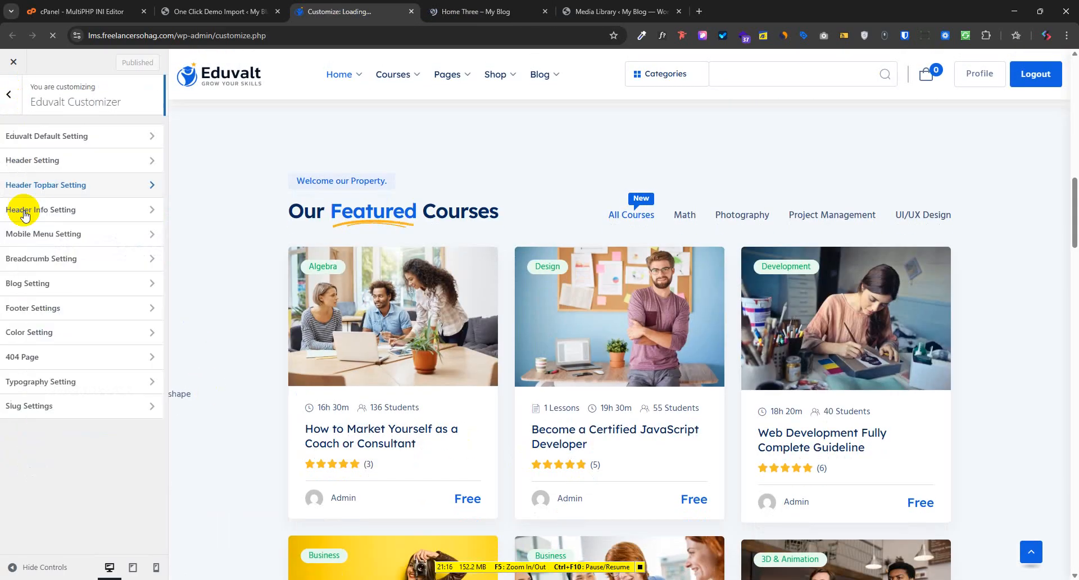
left_click(50, 209)
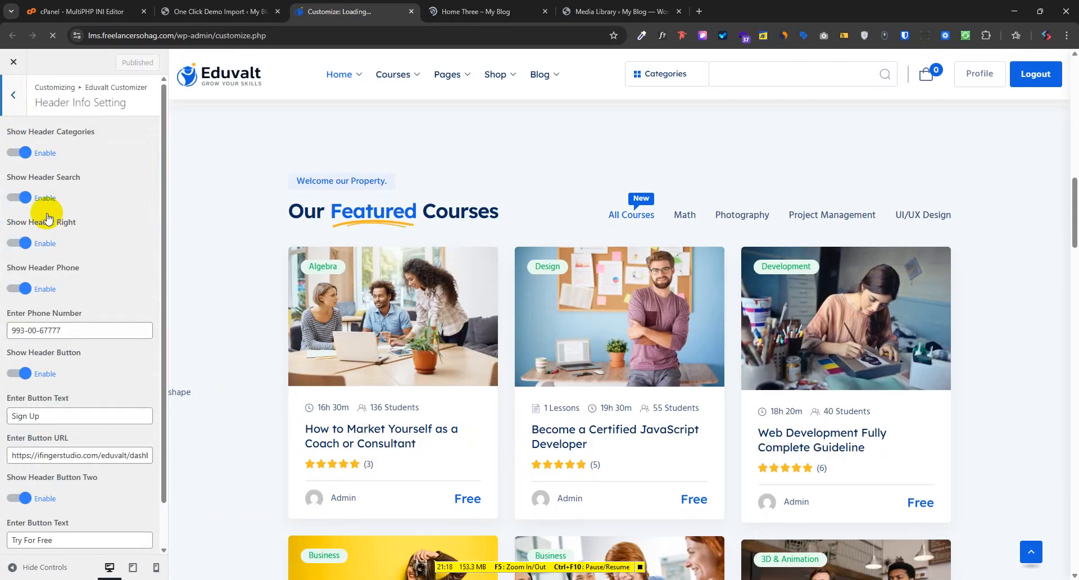
left_click(16, 100)
Recheck the Home Three page's categories, latest blog posts and promotional banners, and view the available Home page variants.
left_click(472, 11)
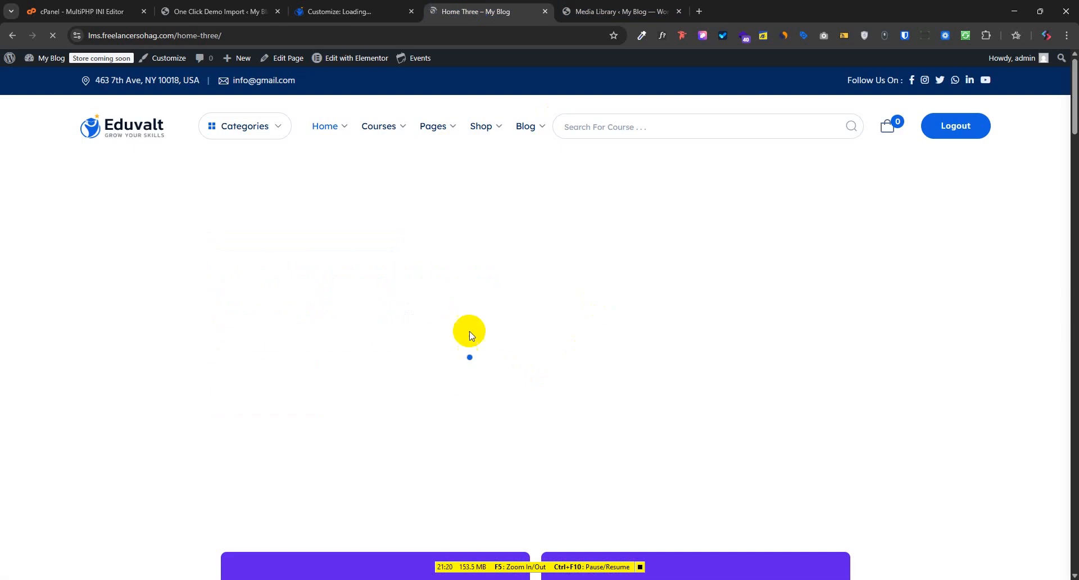
scroll(505, 337, "down", 20)
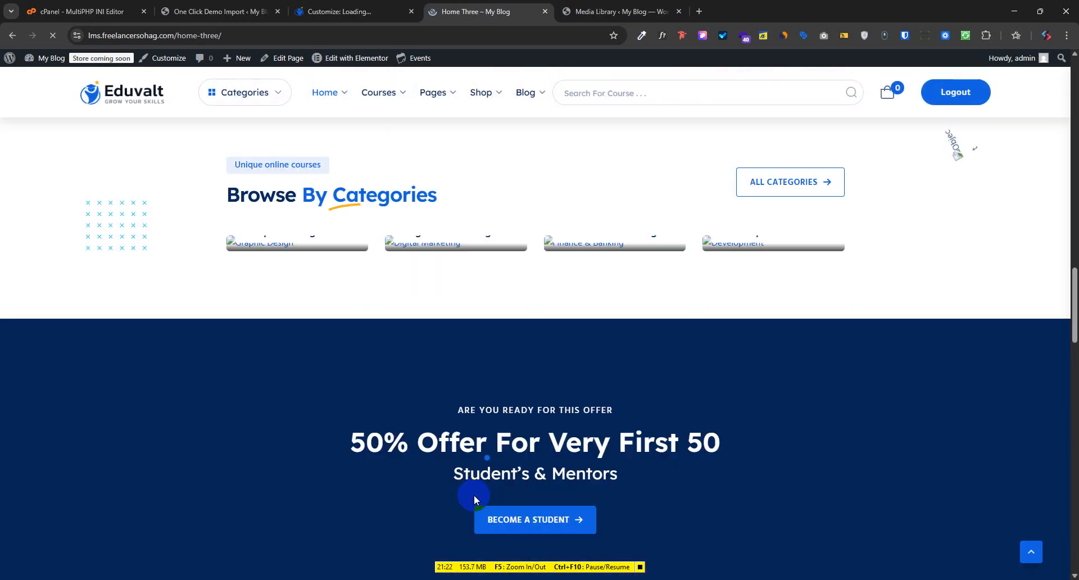
scroll(474, 495, "down", 15)
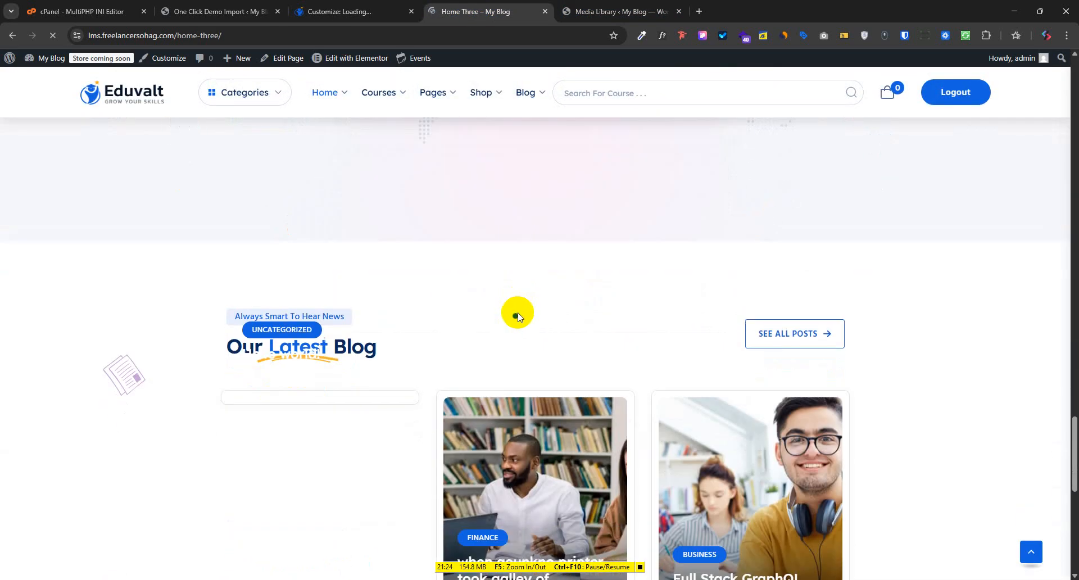
scroll(517, 316, "down", 10)
scroll(530, 281, "up", 20)
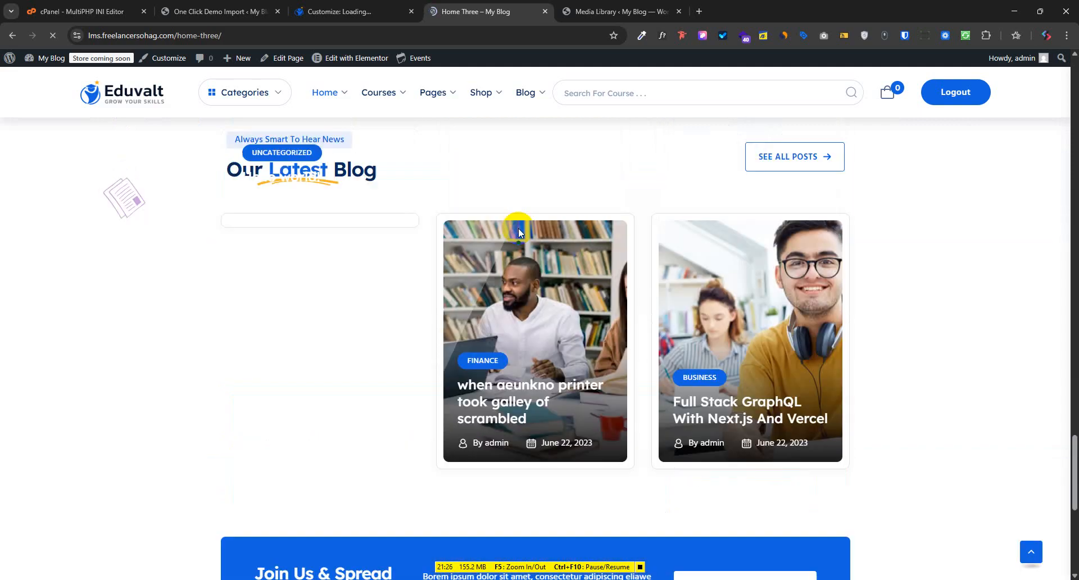
scroll(505, 344, "up", 15)
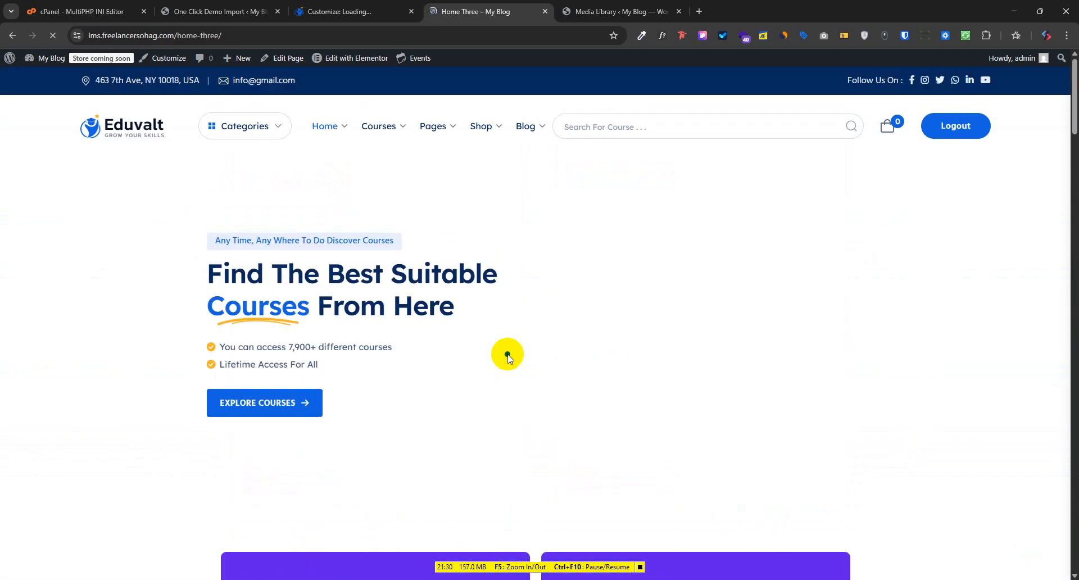
mouse_move(320, 120)
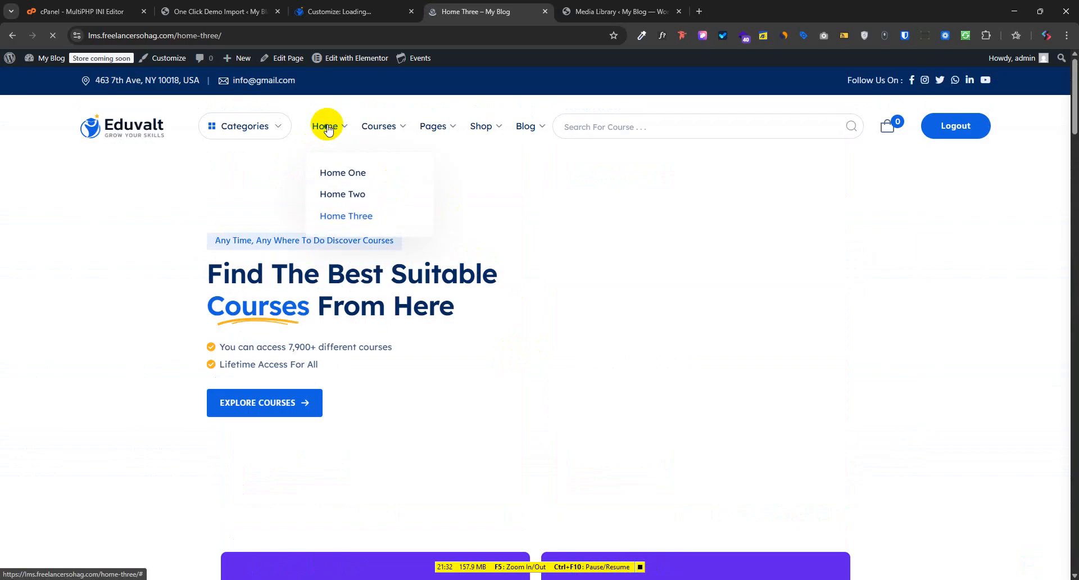
mouse_move(384, 129)
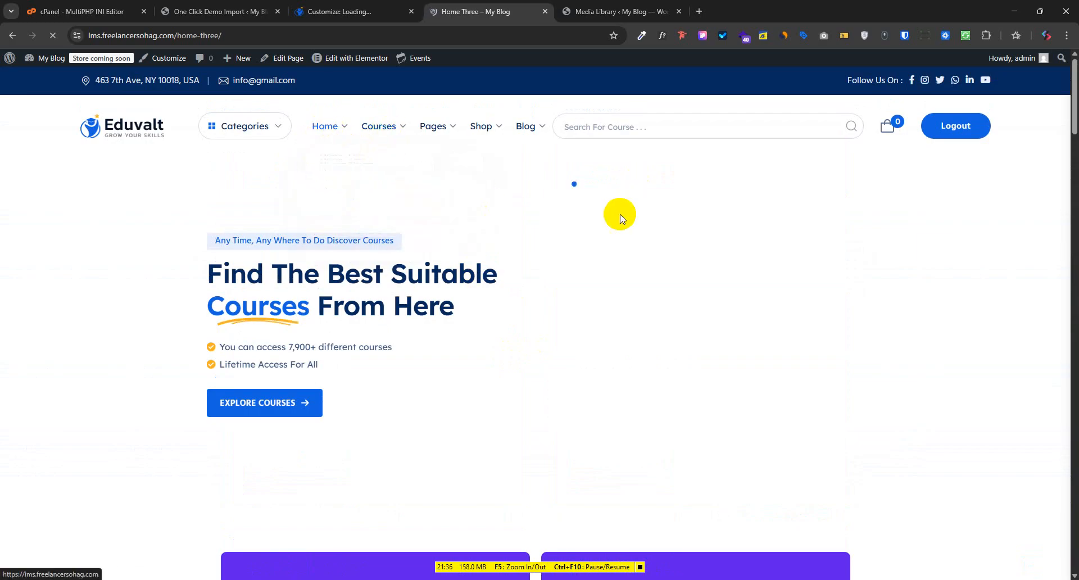
scroll(618, 214, "down", 5)
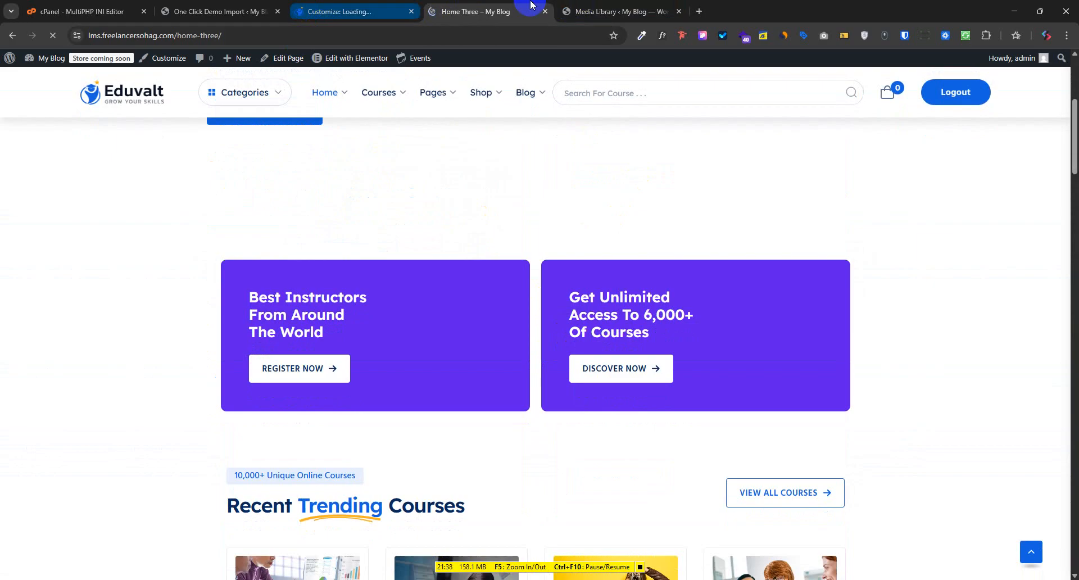
scroll(540, 392, "up", 4)
key("ctrl+t")
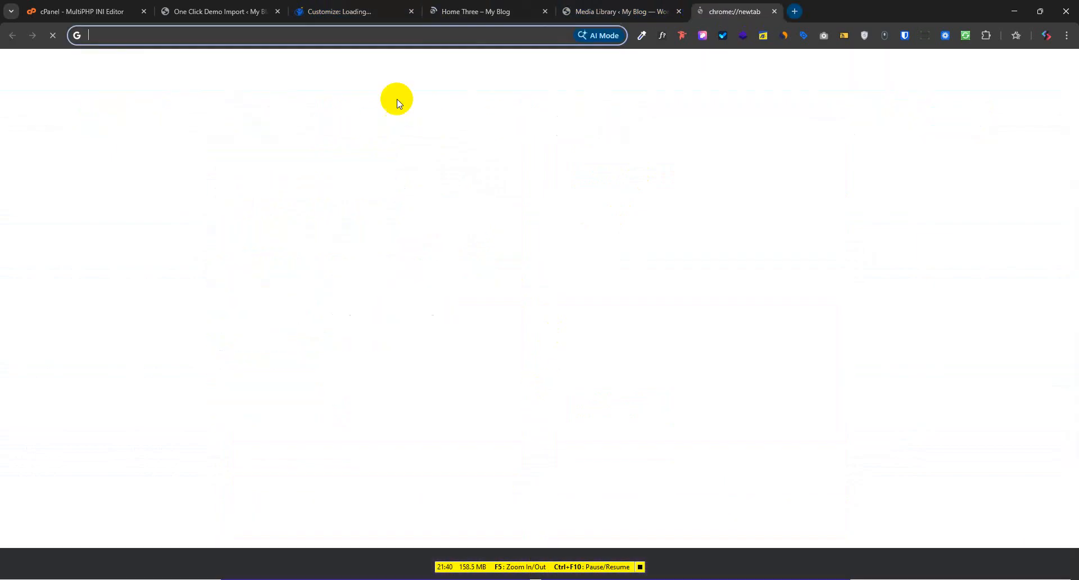
left_click(395, 41)
left_click(456, 10)
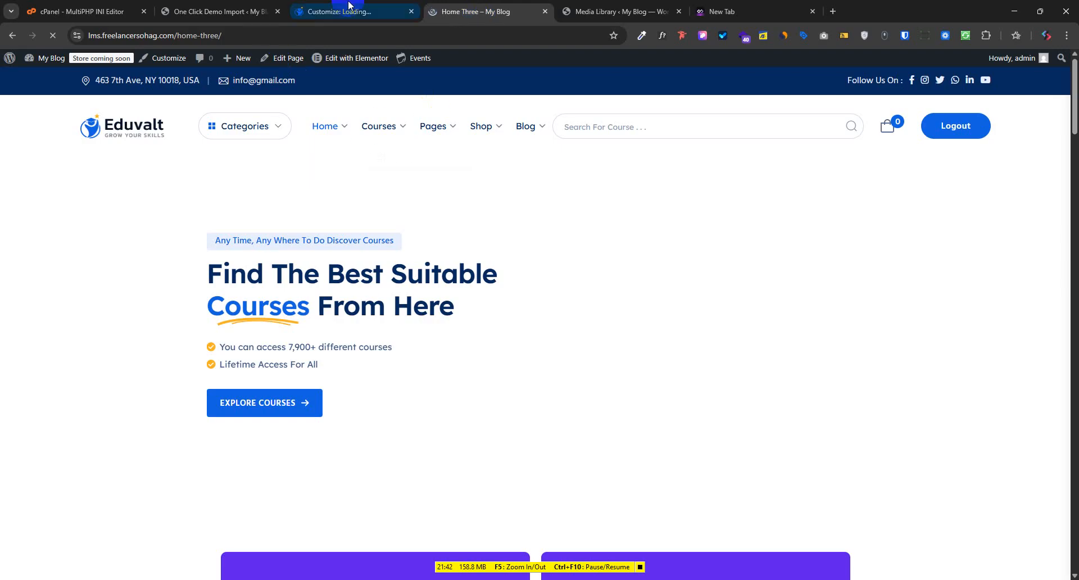
Switch to the WordPress admin and open the list of installed themes.
left_click(332, 10)
left_click(618, 11)
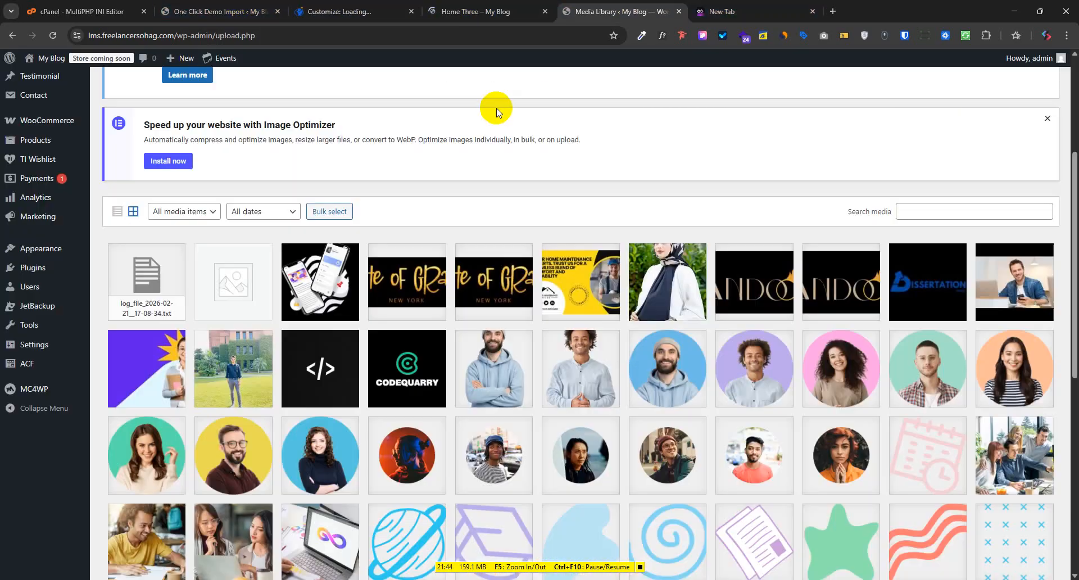
mouse_move(46, 259)
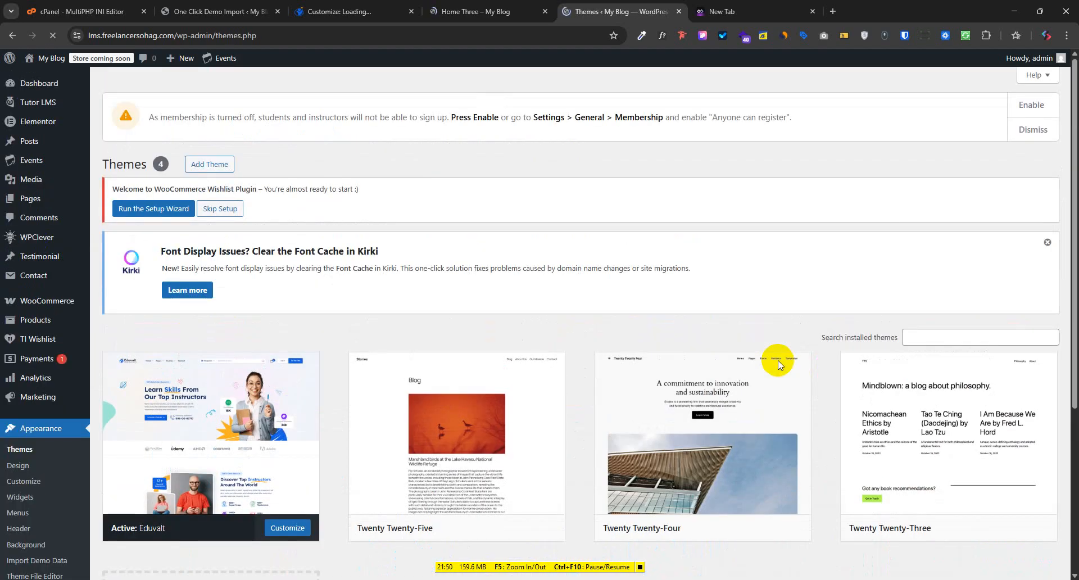
View the active Eduvalt theme's details and search Google for "Eduvalt WP Theme" in the New Tab page.
left_click(170, 453)
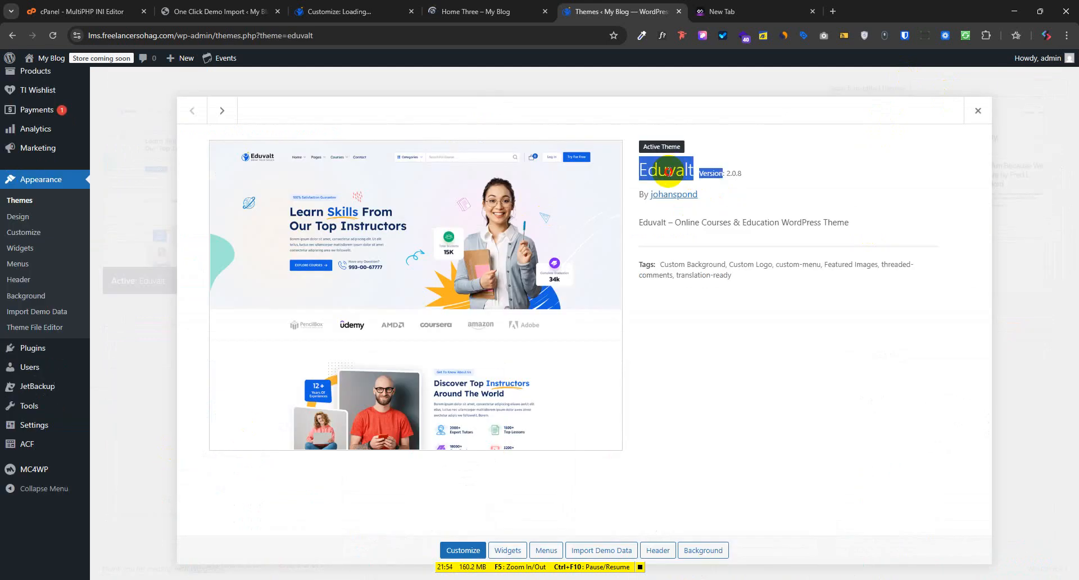
left_click(722, 12)
type("EduvaltVersion")
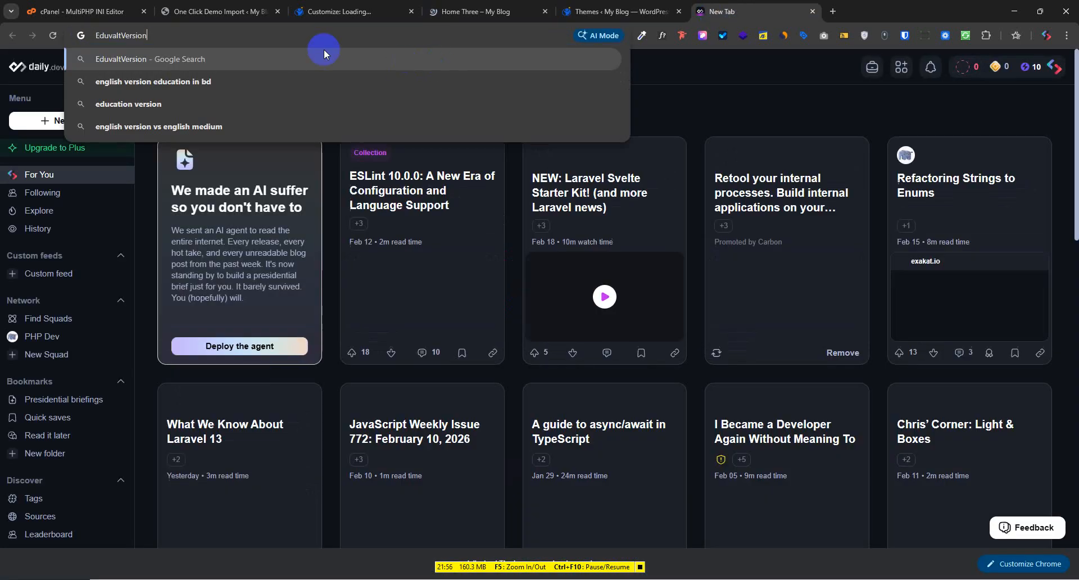
left_click_drag(122, 34, 225, 53)
key("BackSpace")
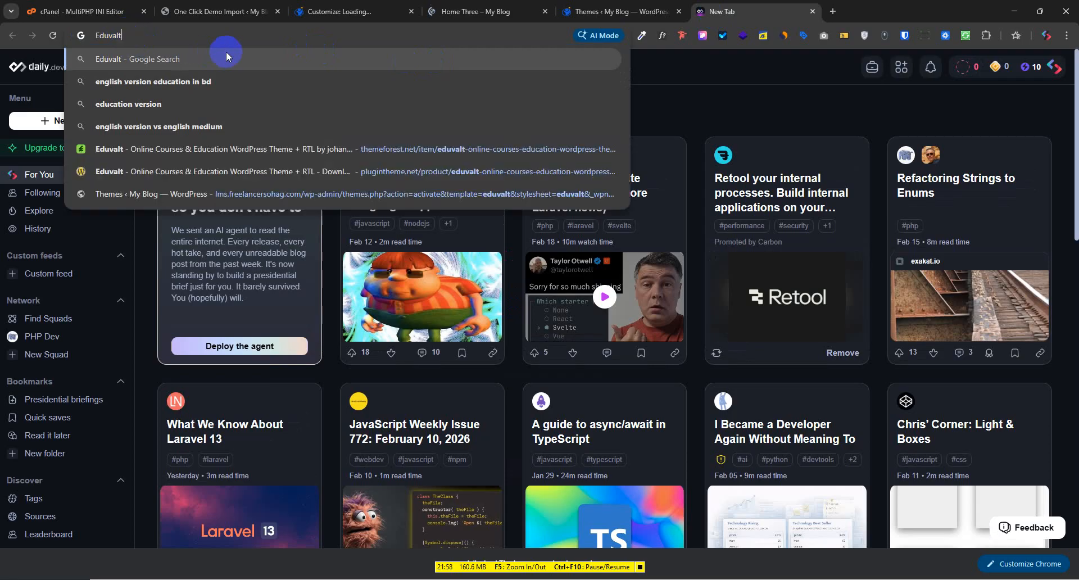
type("WP Theme")
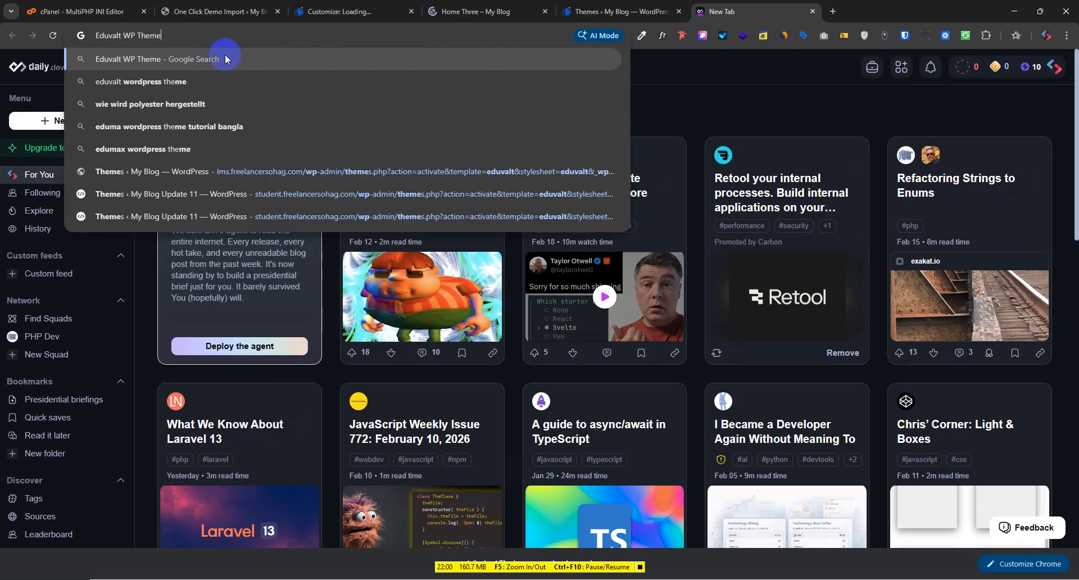
key("Return")
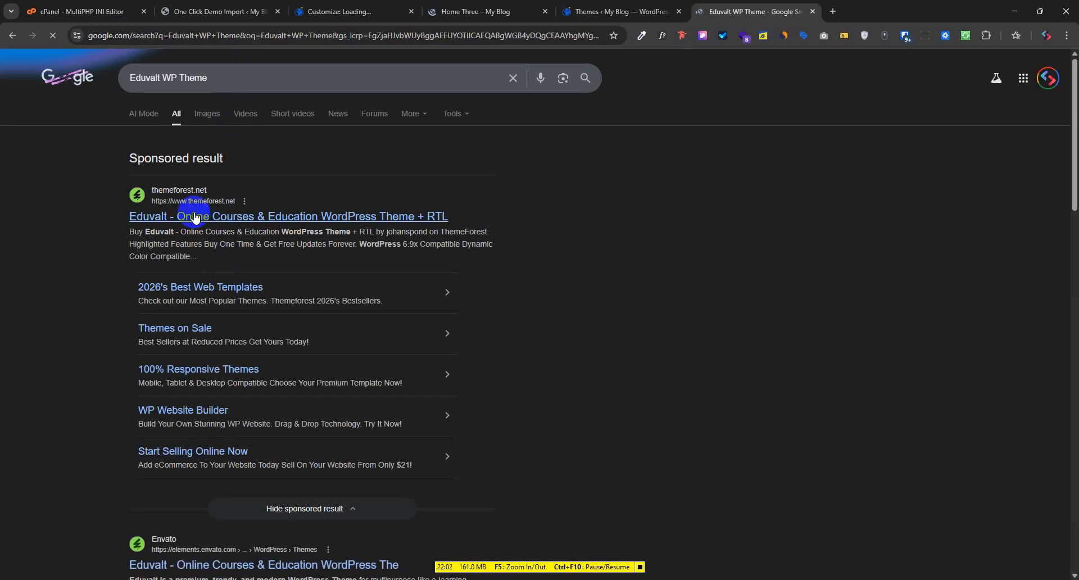
Open the ThemeForest Eduvalt result in a new browser tab, launch its live preview and view the preview.
right_click(231, 217)
left_click(250, 226)
left_click_drag(873, 4, 702, 9)
left_click(424, 432)
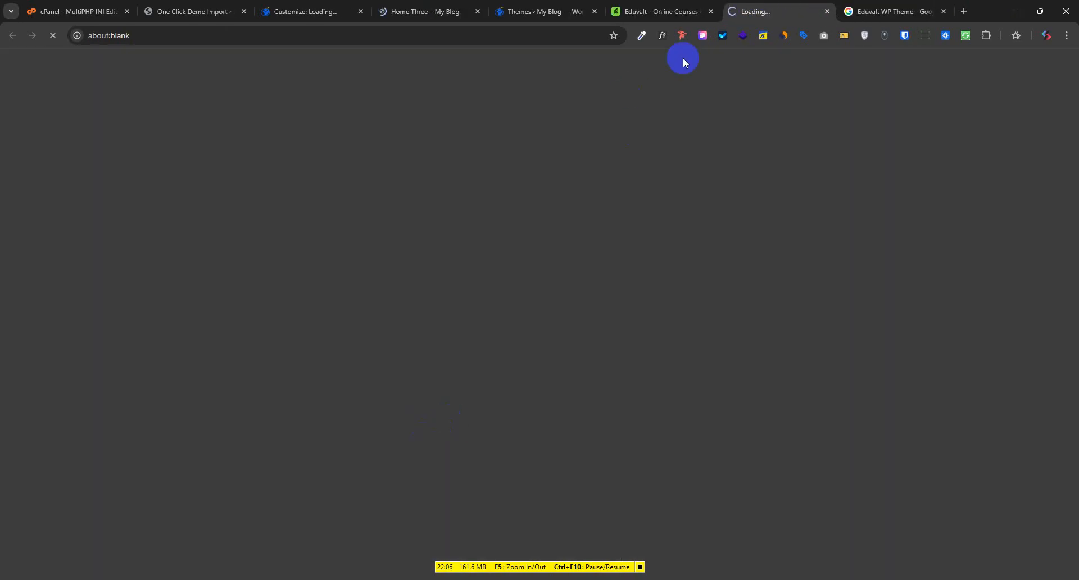
left_click_drag(781, 7, 689, 7)
left_click(763, 8)
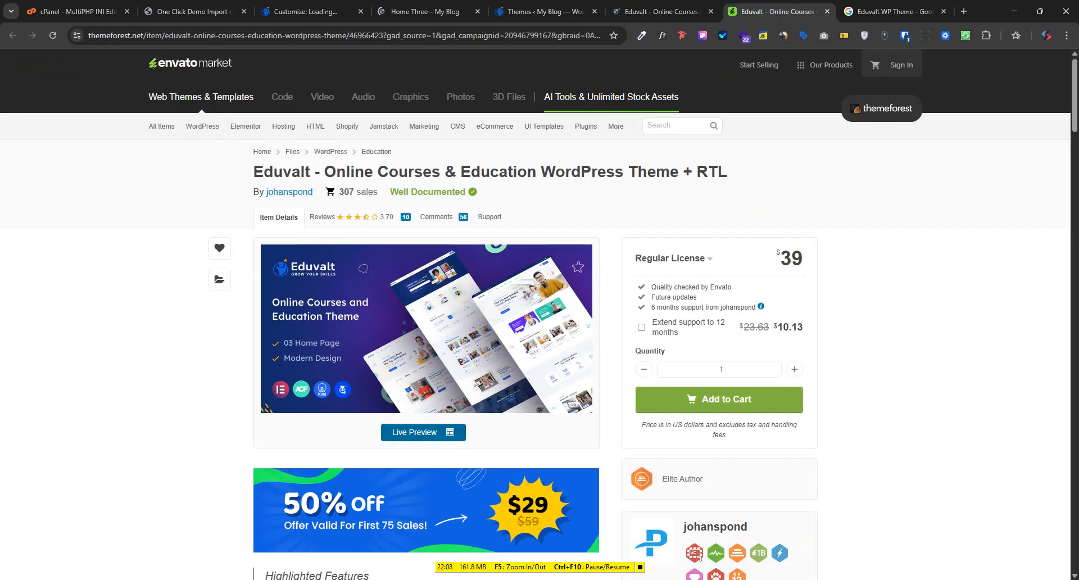
left_click(661, 7)
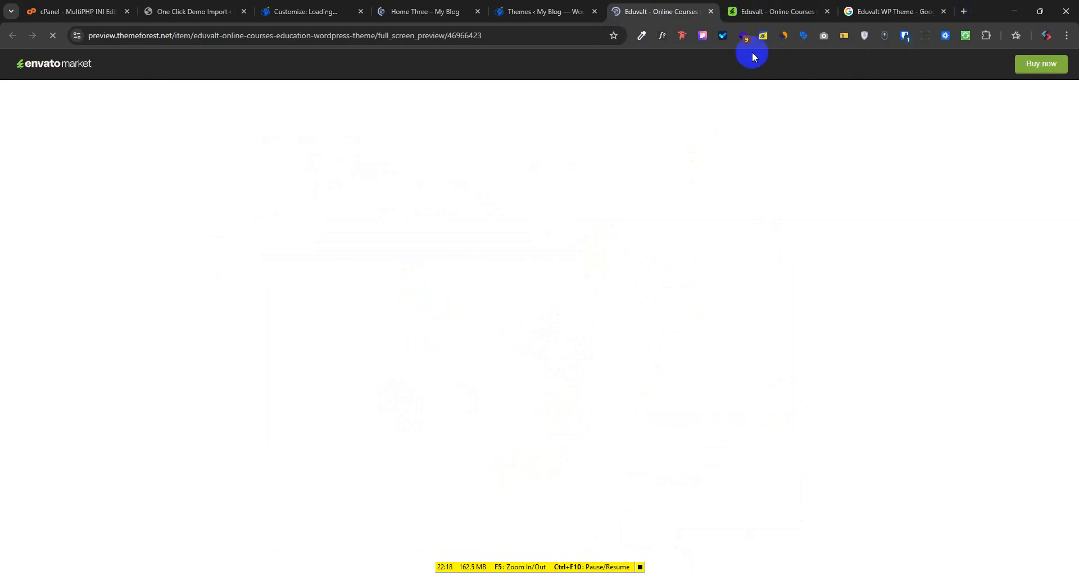
Check the VPN extension's connection state and recheck the loading Eduvalt live preview, glancing at the ThemeForest item and Home Three page.
left_click(863, 36)
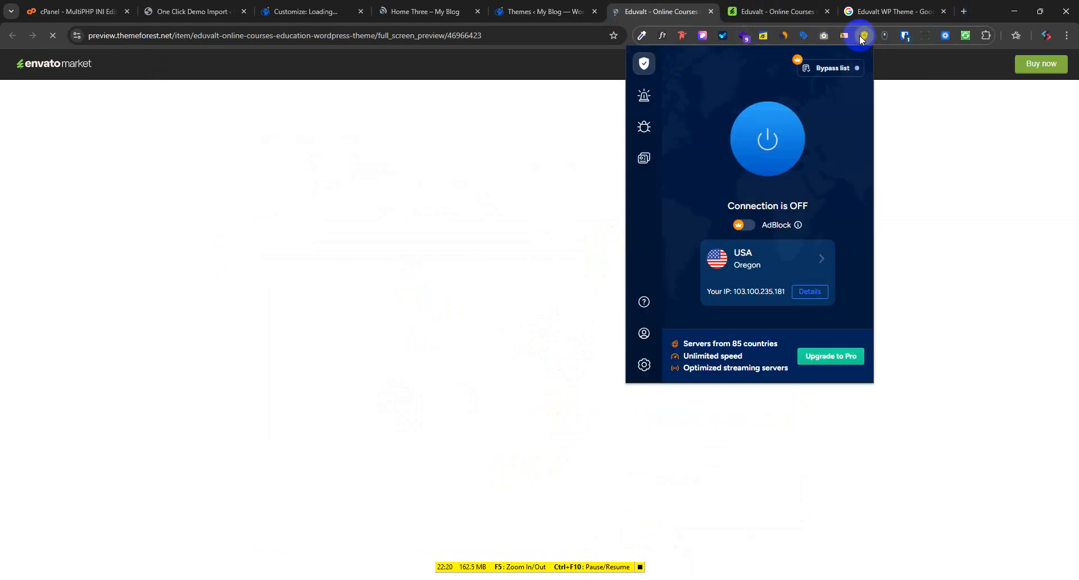
left_click(865, 214)
left_click(801, 7)
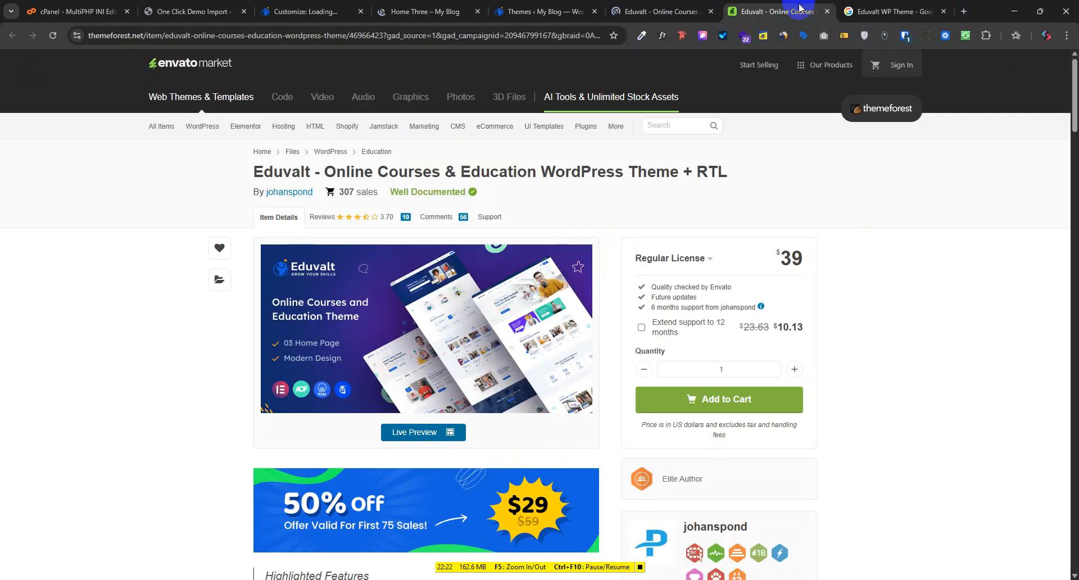
left_click(660, 12)
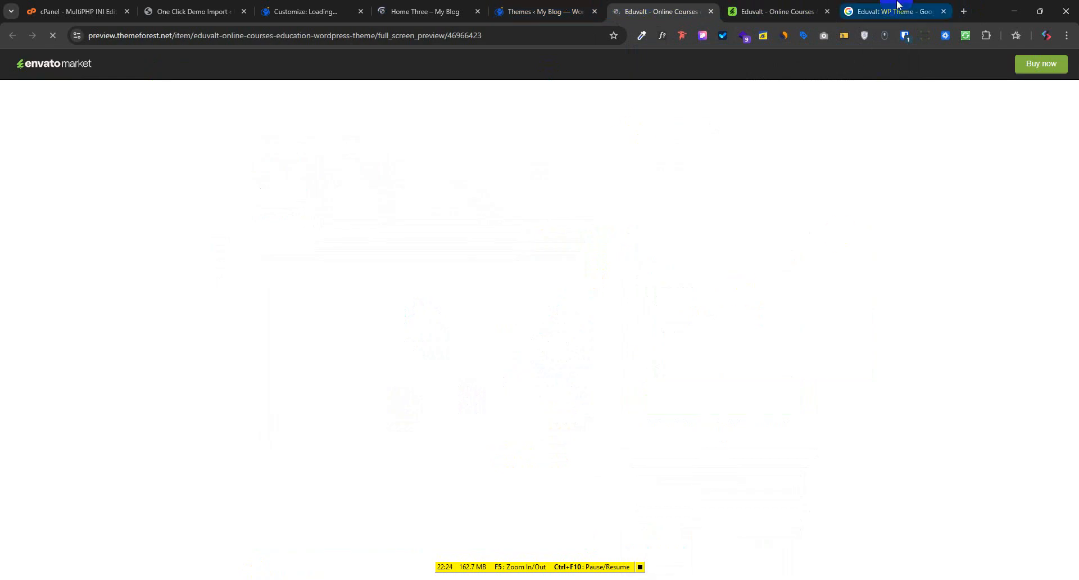
left_click(895, 11)
left_click(701, 6)
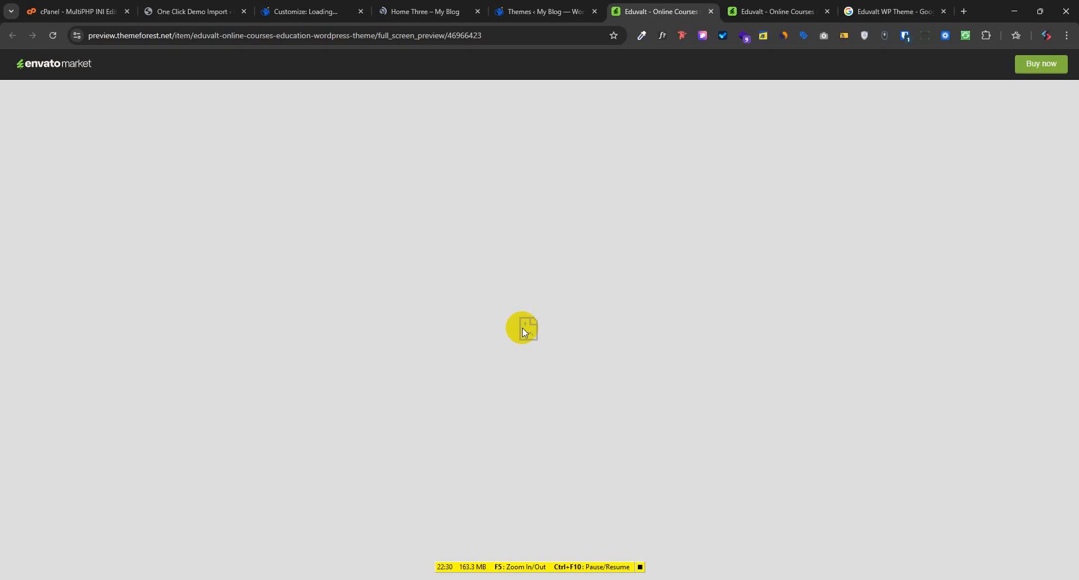
left_click(407, 8)
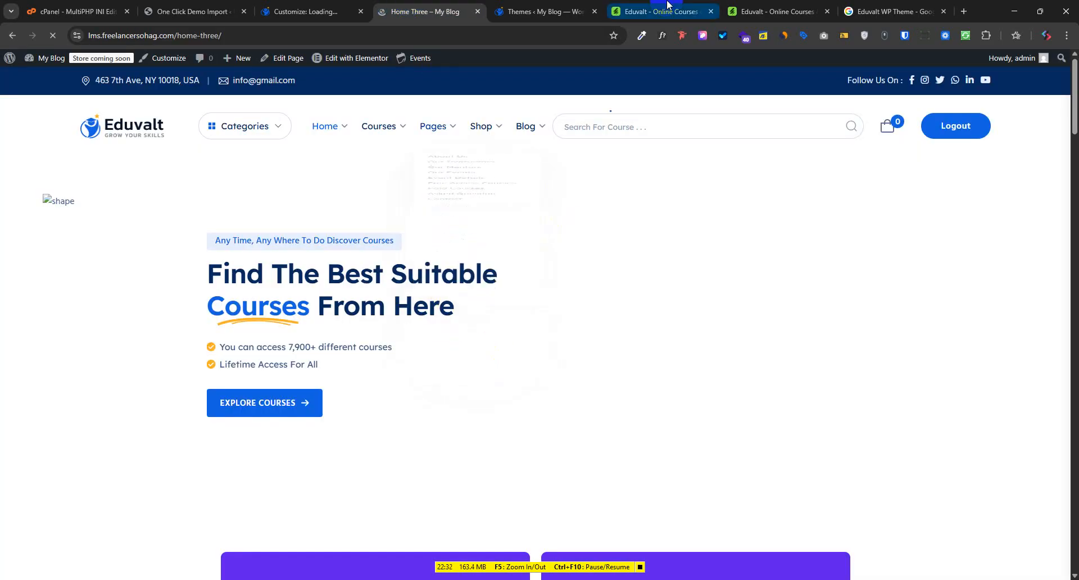
left_click(668, 4)
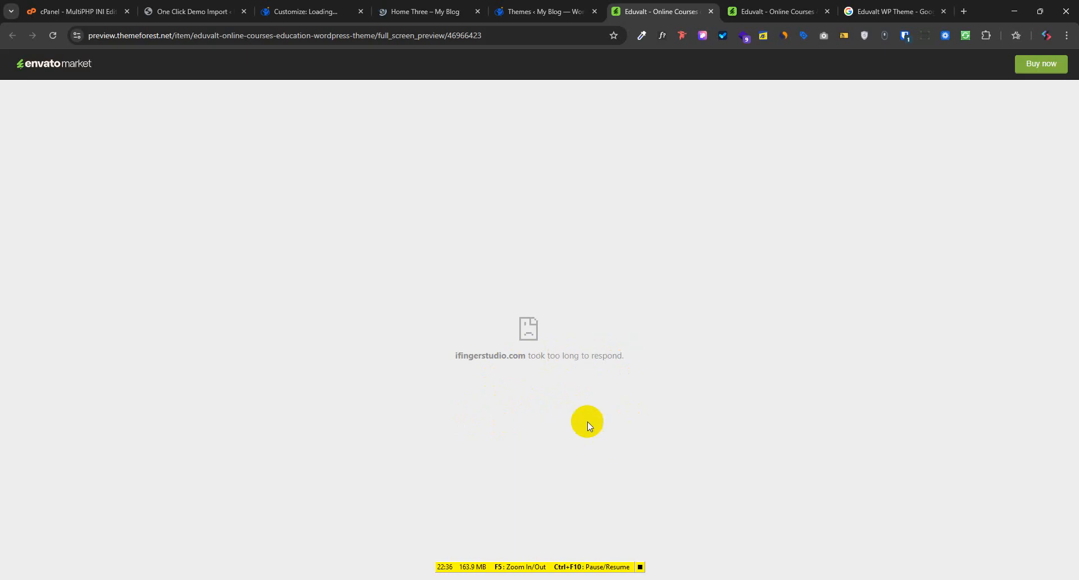
Copy the domain ifingerstudio.com from the live preview and load it directly in the ThemeForest item's browser tab.
left_click_drag(525, 360, 481, 357)
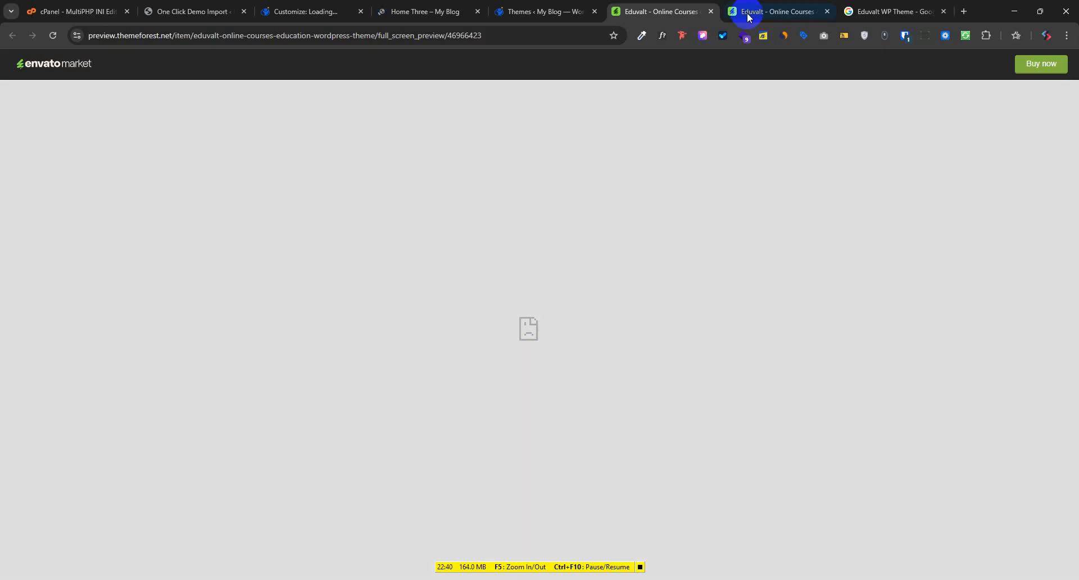
left_click(748, 11)
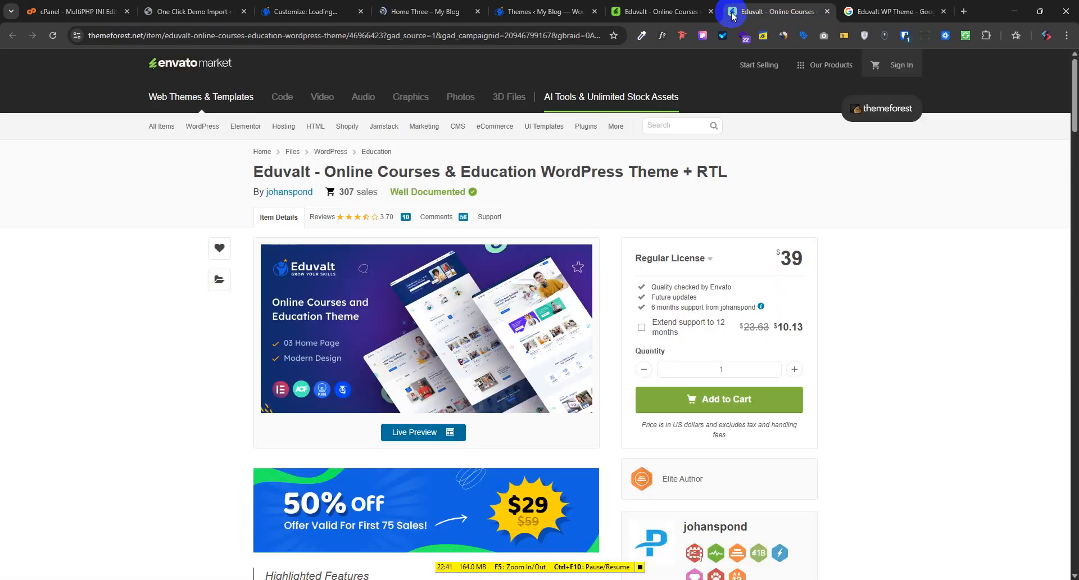
key("ctrl+l")
type("ifingerstudio.com")
key("Return")
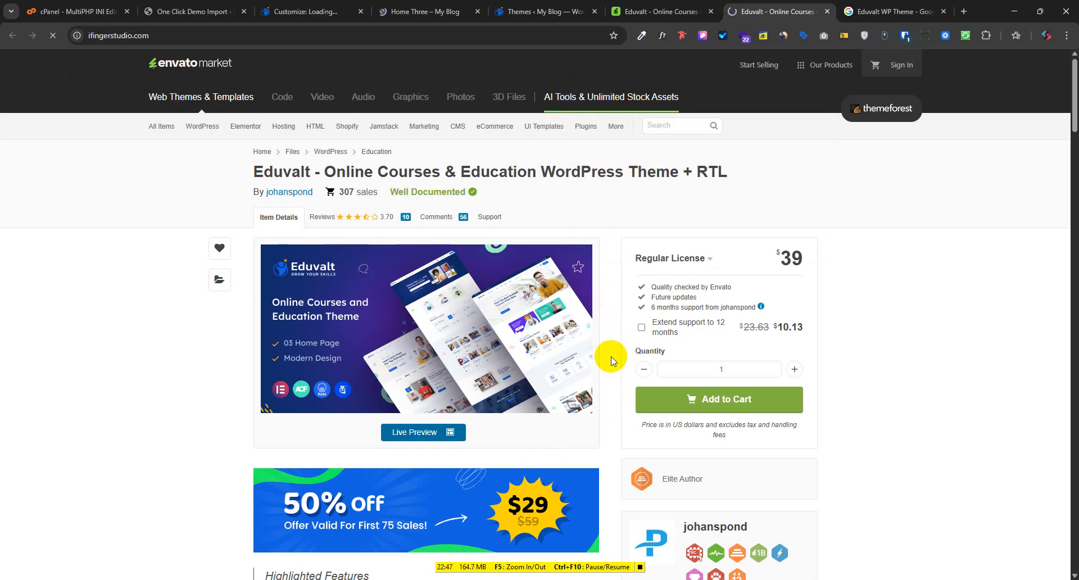
Skim the Eduvalt item's description, feature list and compatibility details, and recheck the live preview.
scroll(612, 360, "down", 20)
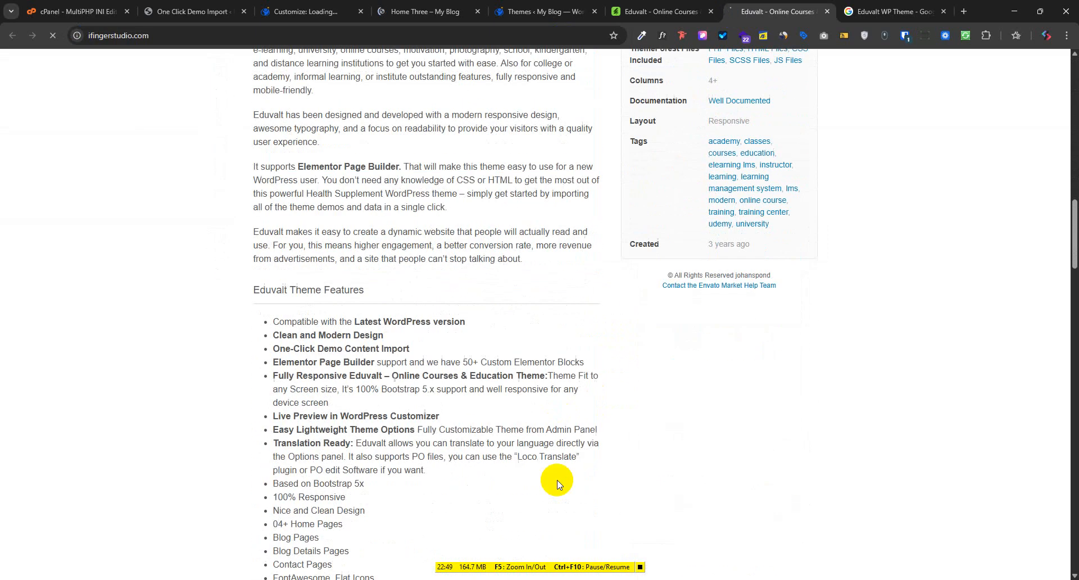
scroll(558, 483, "down", 16)
scroll(555, 443, "up", 20)
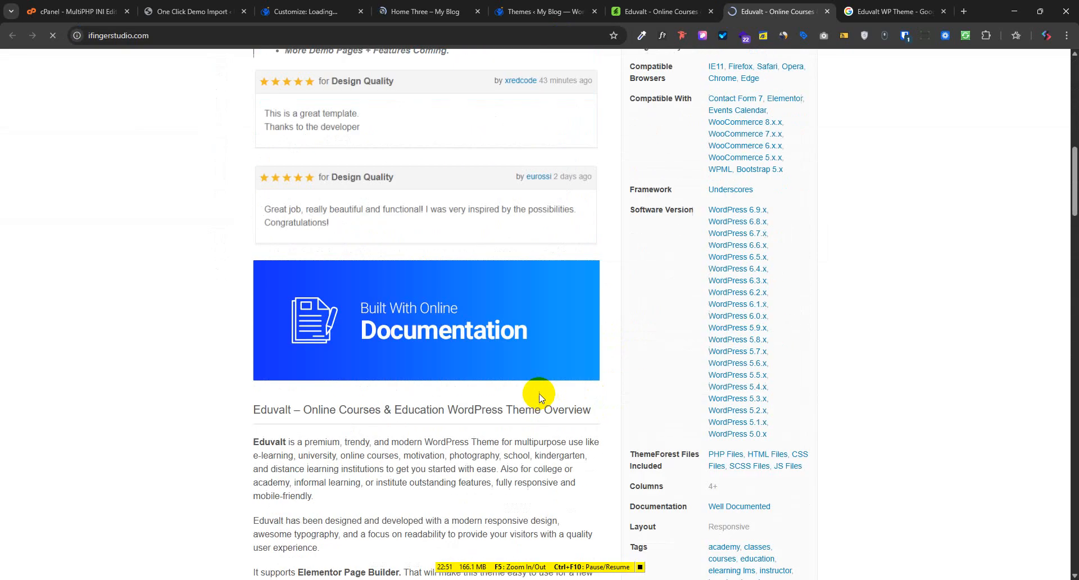
scroll(540, 394, "up", 10)
left_click(641, 11)
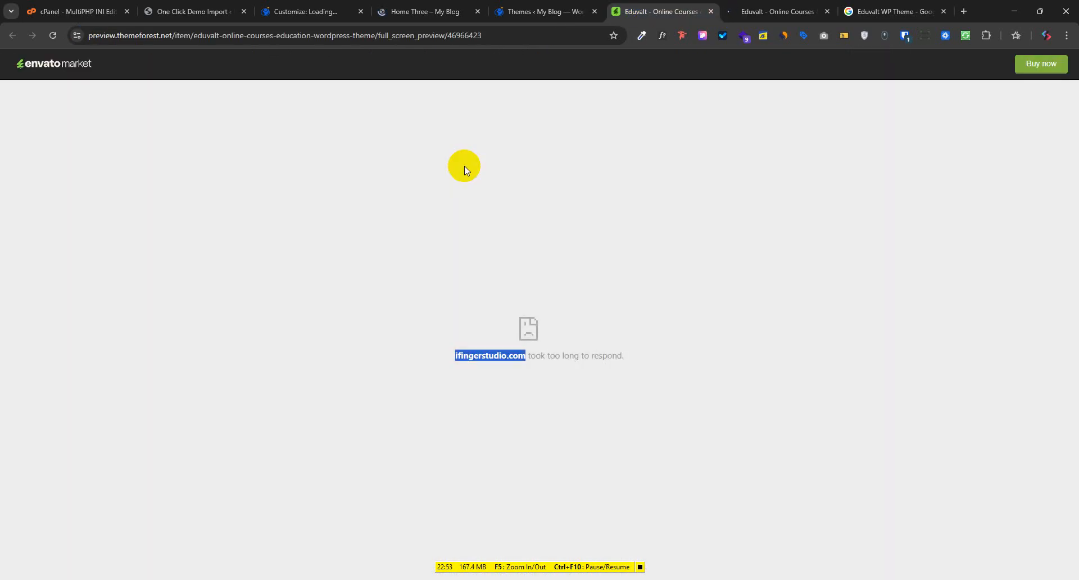
Return to the Google results and replace the query with "Online Cours3e".
key("ctrl+Tab")
key("ctrl+Tab")
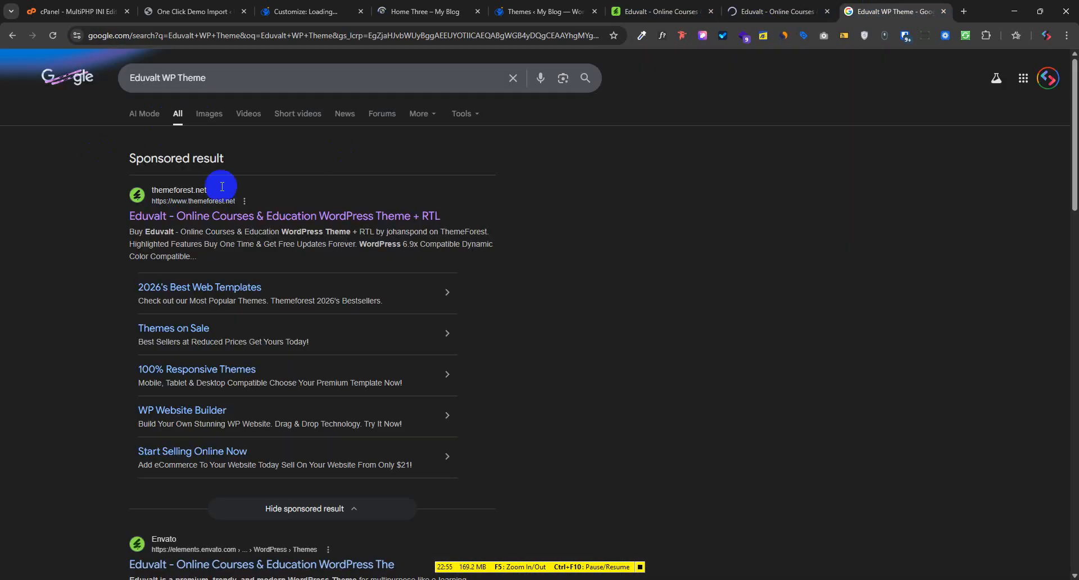
scroll(241, 225, "down", 3)
scroll(253, 251, "up", 2)
left_click(222, 69)
key("ctrl+a")
key("BackSpace")
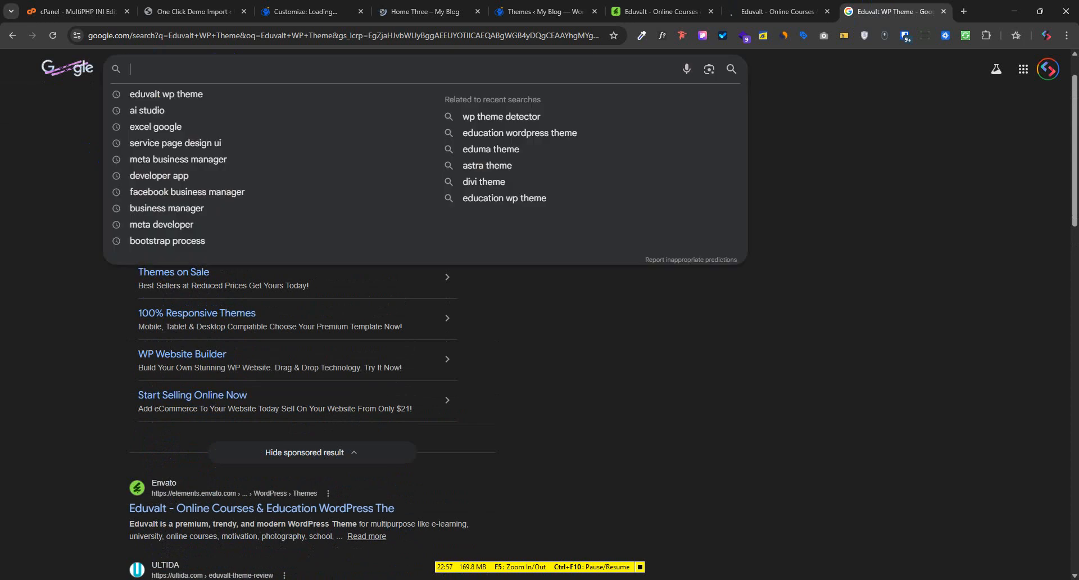
type("Online")
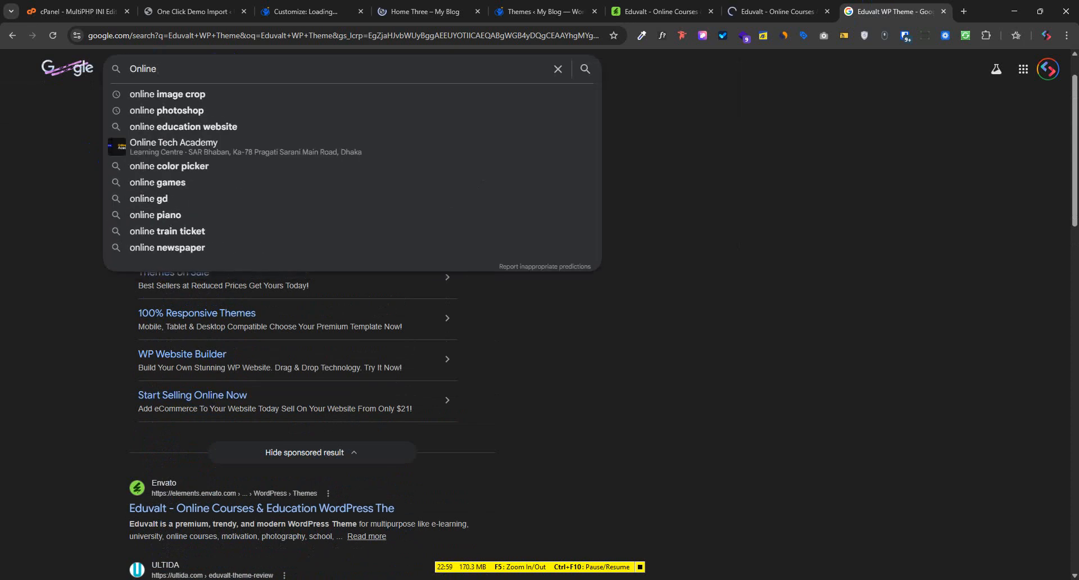
type(" Cours3e")
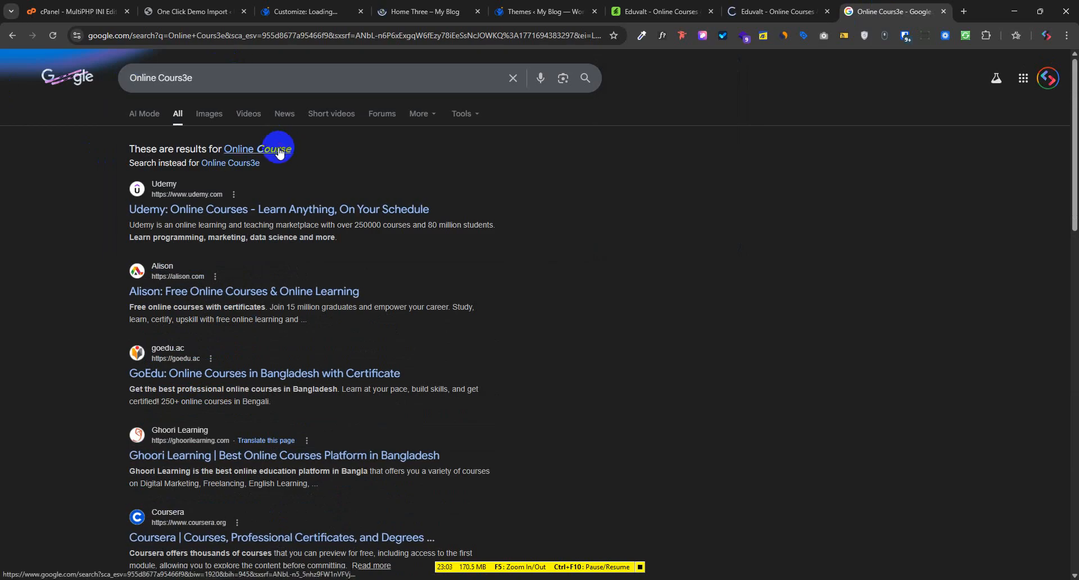
Change the Google query to "Online Course theme kit" and run the search.
left_click(234, 85)
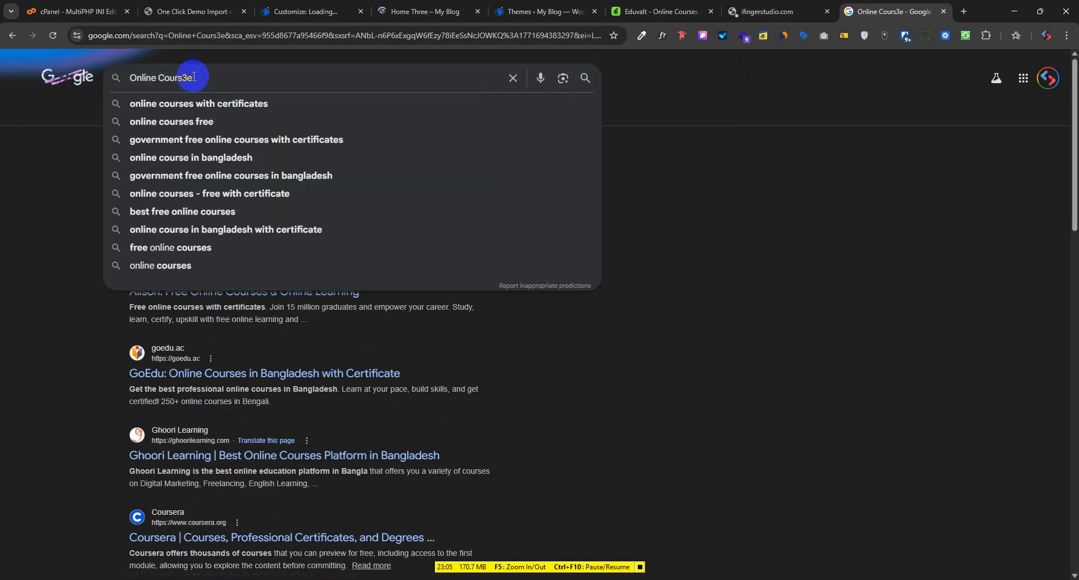
type("e th")
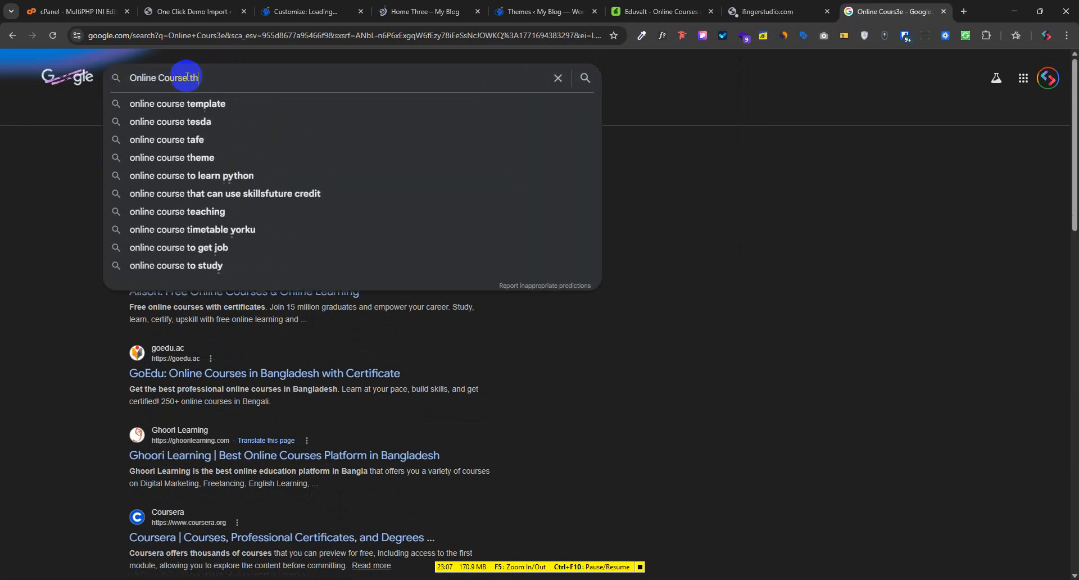
type("eme th")
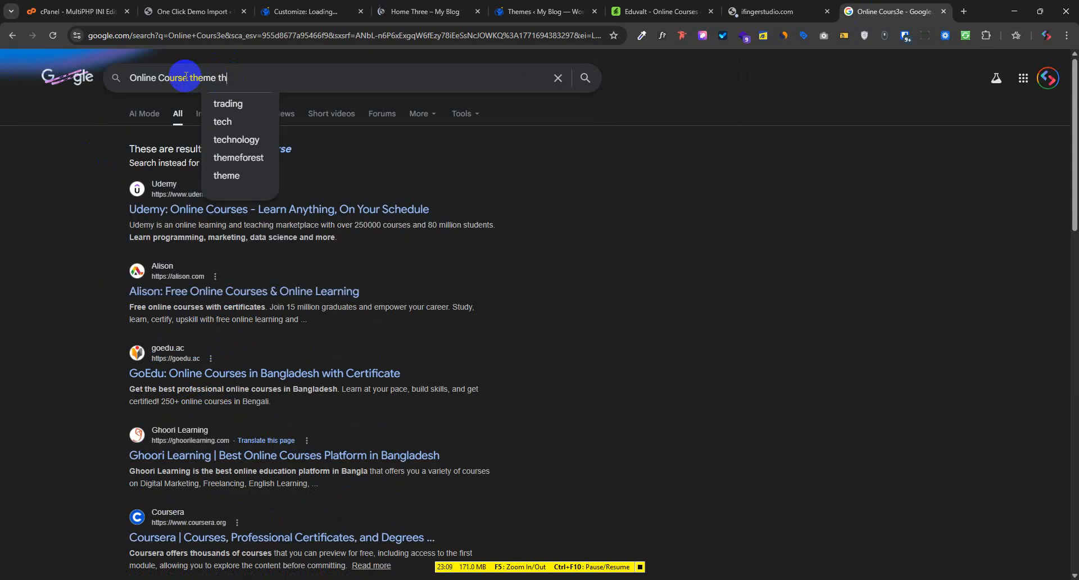
key("BackSpace")
key("BackSpace")
type("ki")
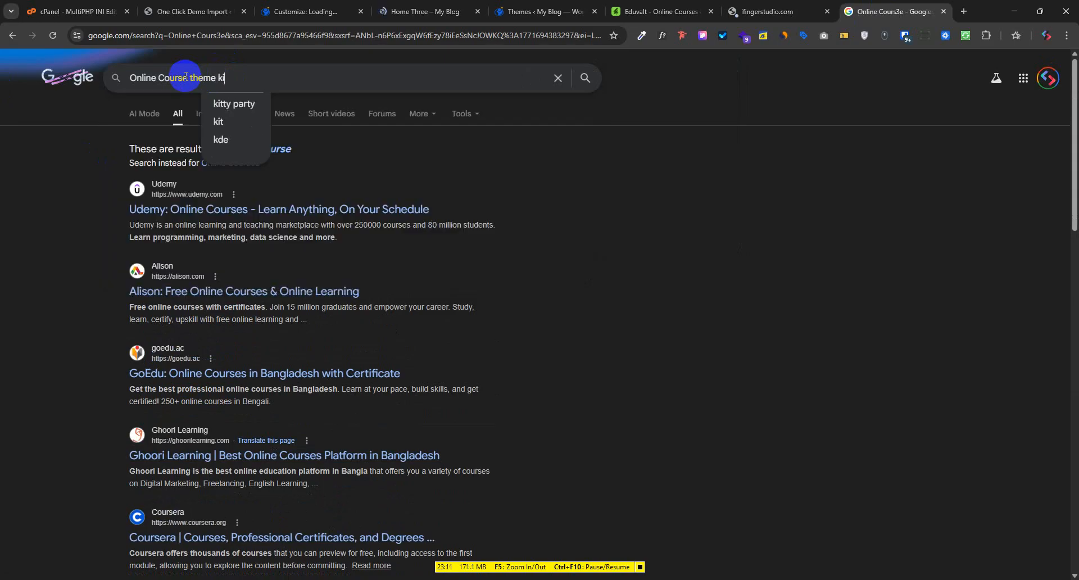
type("t")
key("Return")
Open the Envato result "Online Learning WordPress Themes, Plugins & Template Kits" in a new browser tab.
scroll(234, 427, "down", 6)
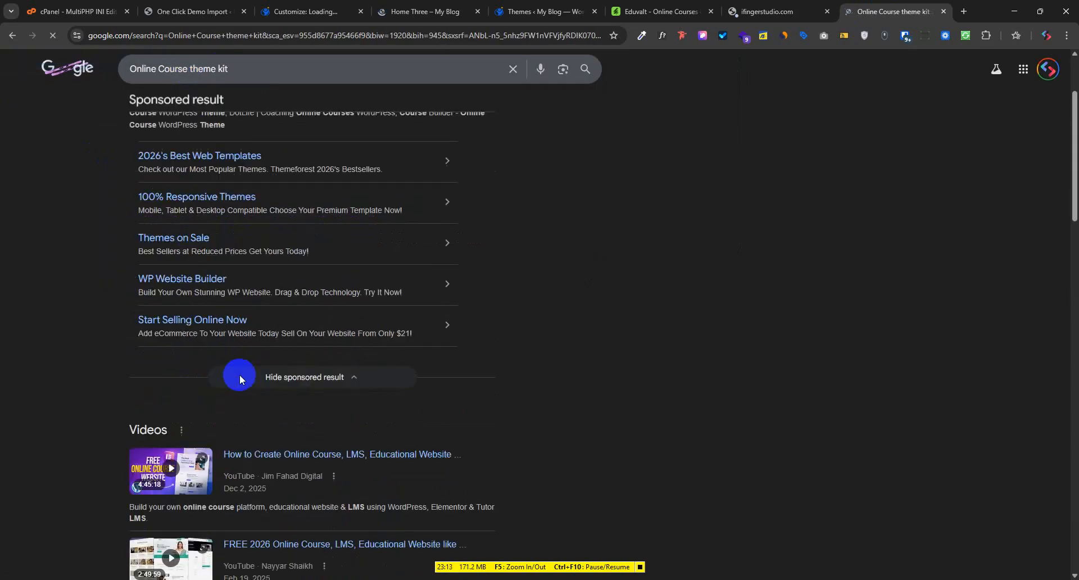
scroll(234, 415, "down", 5)
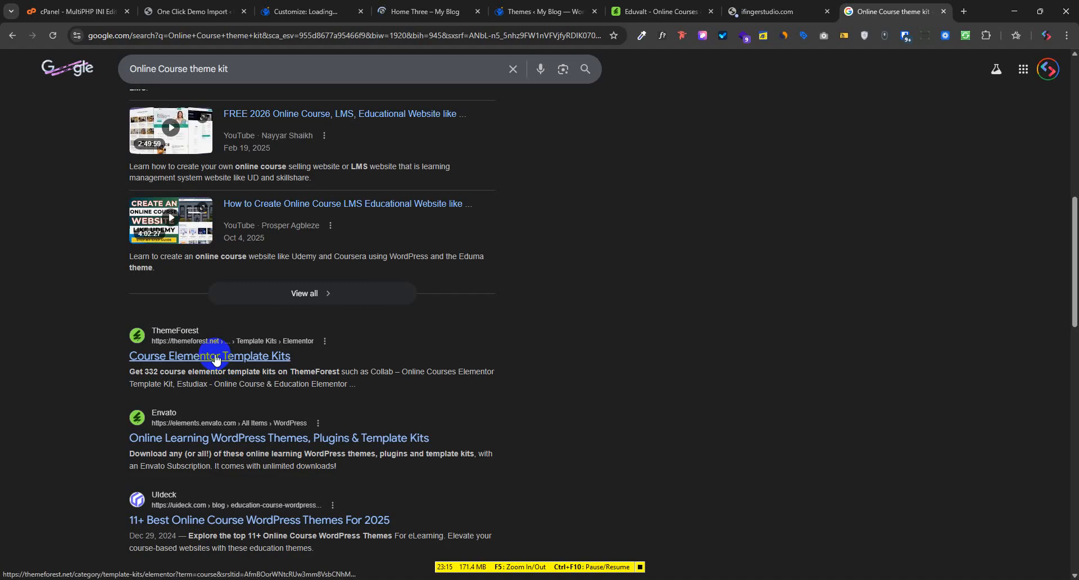
right_click(229, 436)
left_click(281, 223)
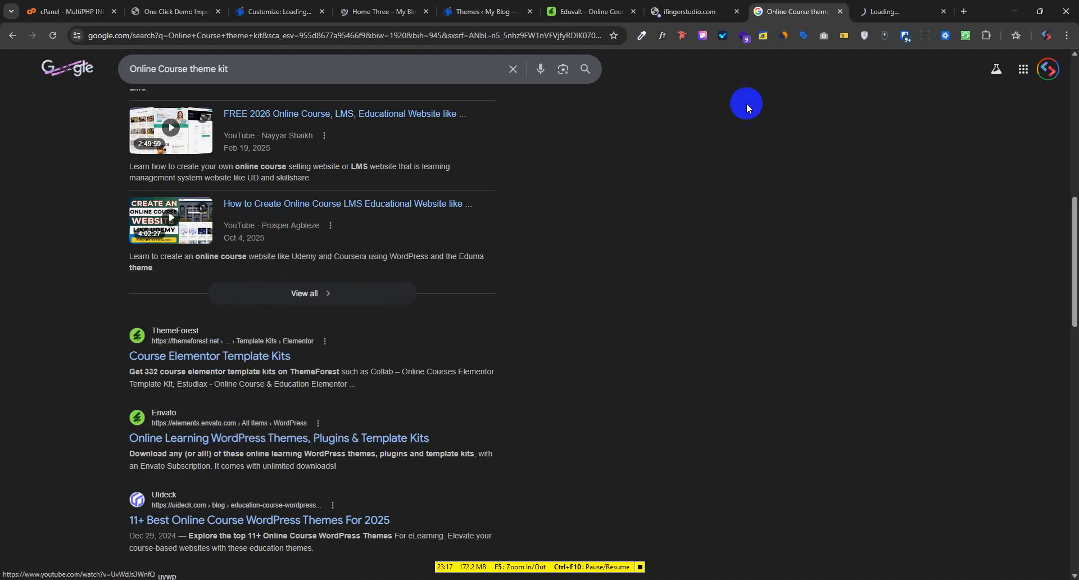
left_click(887, 7)
Check the ifingerstudio.com page and close its browser tab.
left_click(694, 6)
left_click(653, 100)
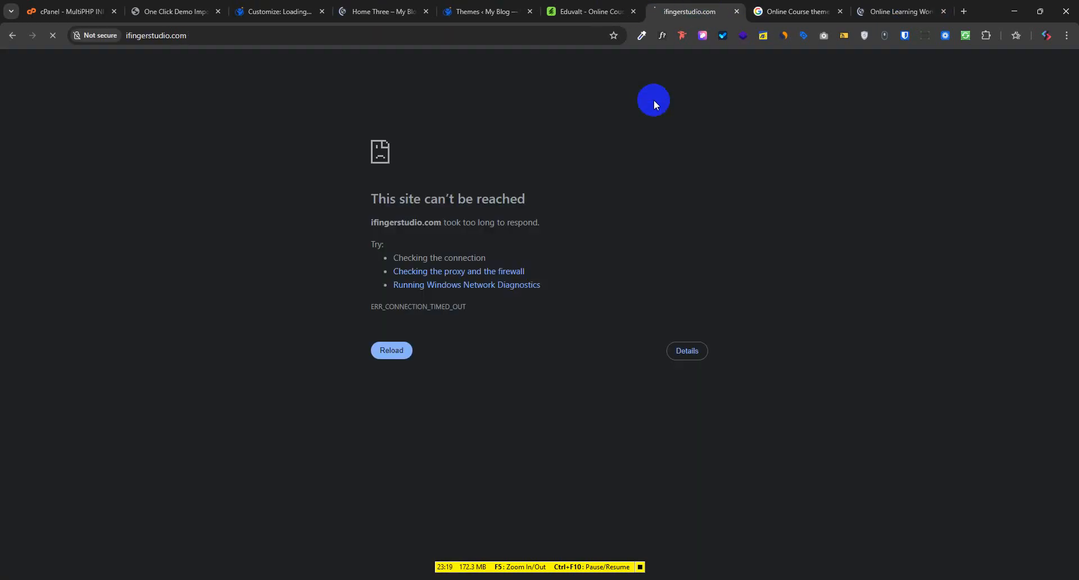
left_click(736, 11)
Browse the online learning themes and template kits listed on Envato Elements.
left_click(888, 11)
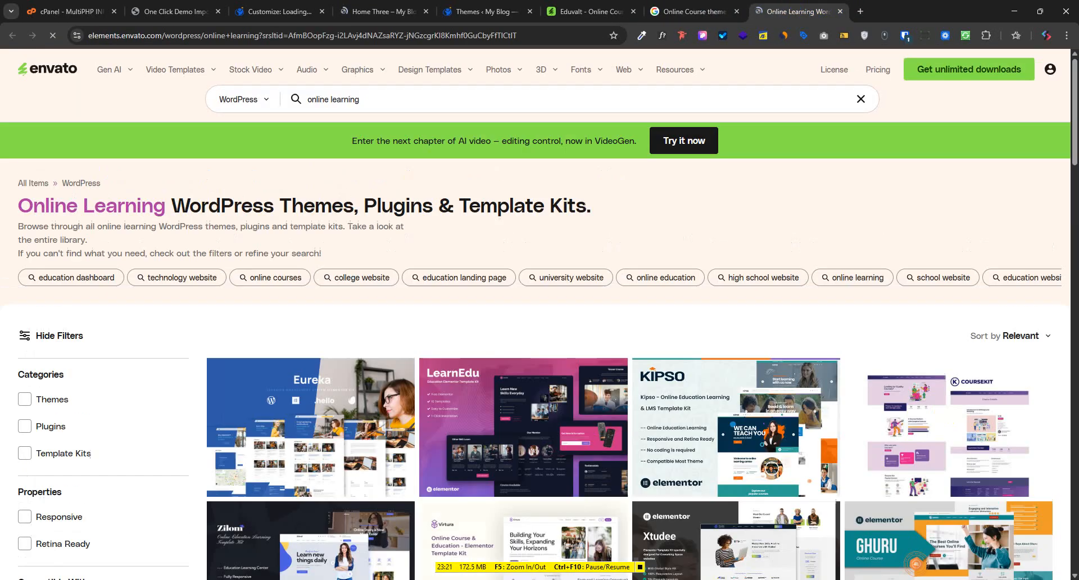
scroll(581, 295, "down", 4)
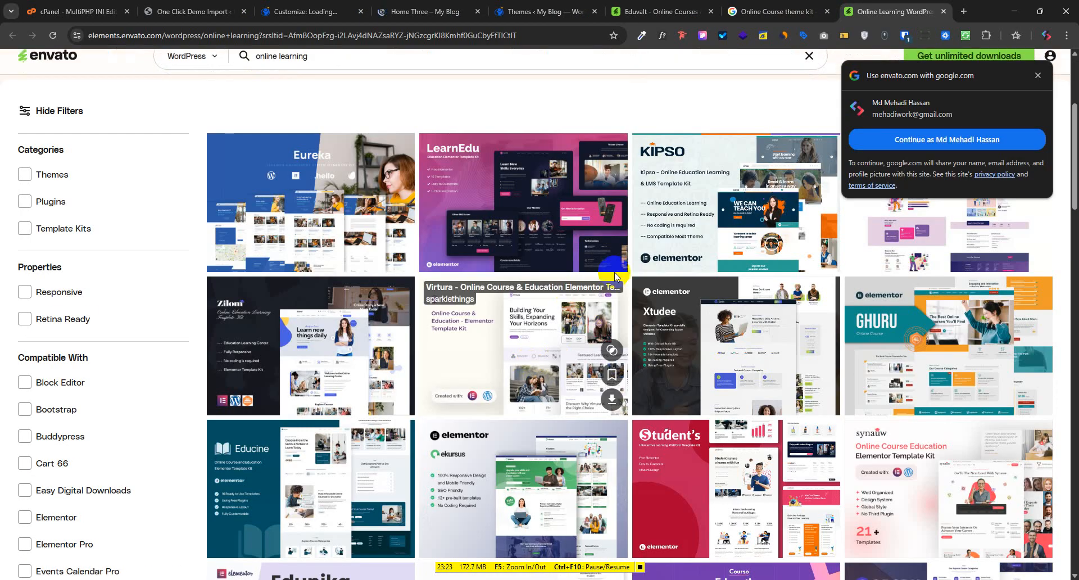
scroll(542, 414, "down", 2)
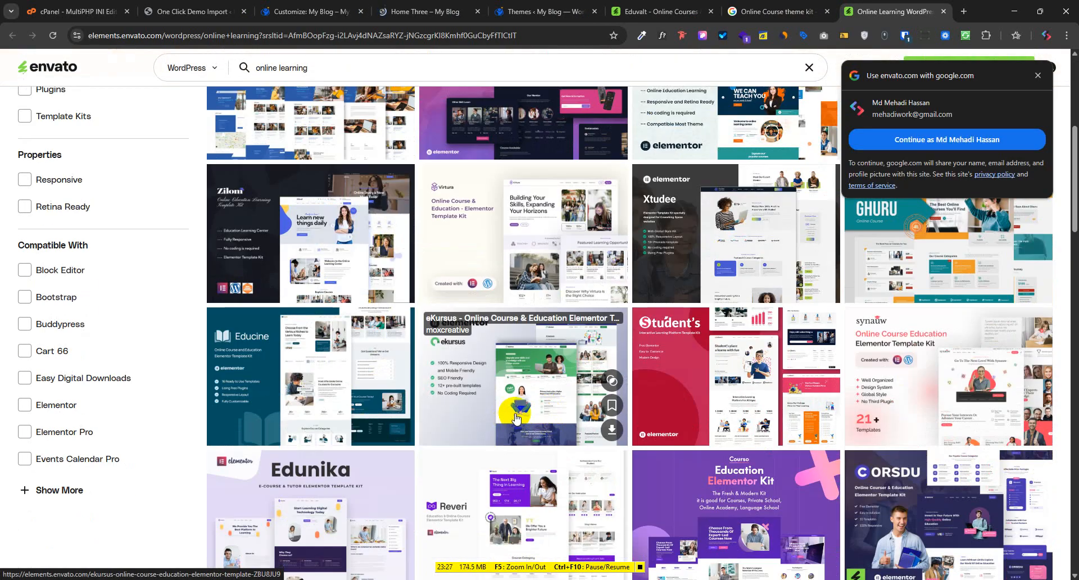
Open the eKursus template kit's live preview and place its browser tab right after the Eduvalt preview tab.
scroll(516, 419, "down", 3)
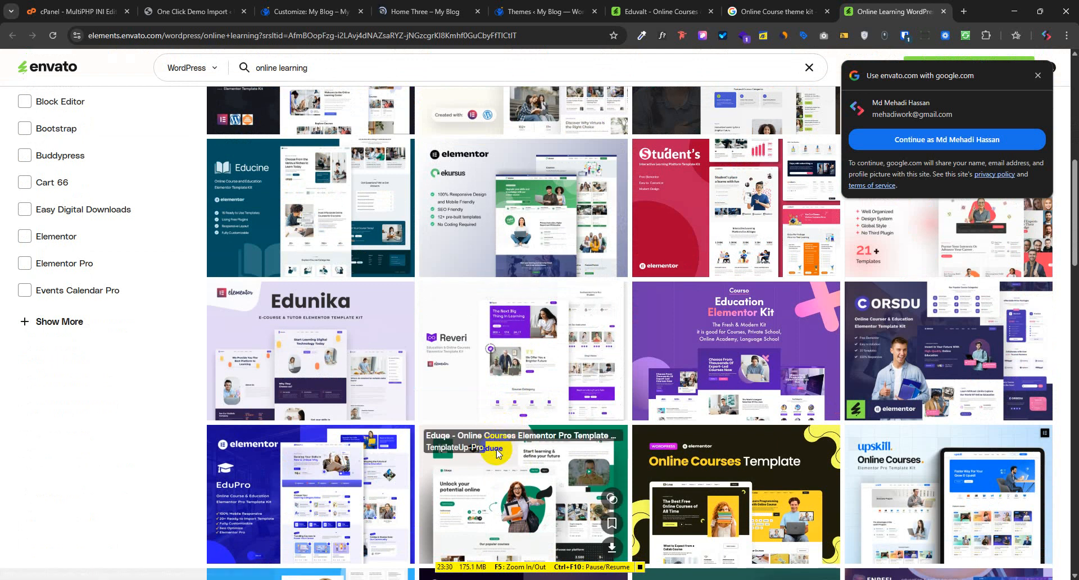
scroll(499, 450, "up", 1)
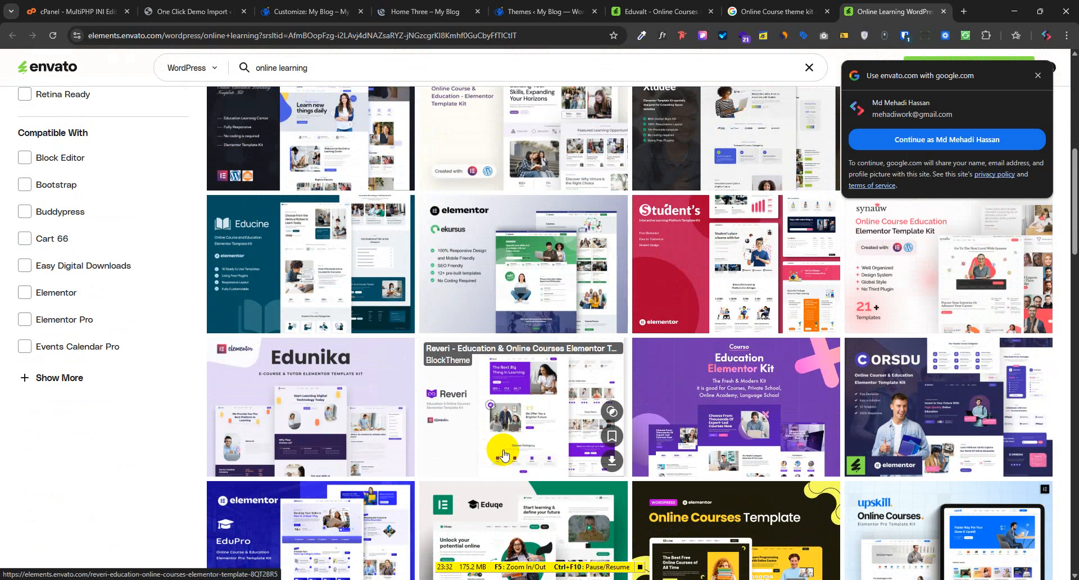
left_click(534, 272)
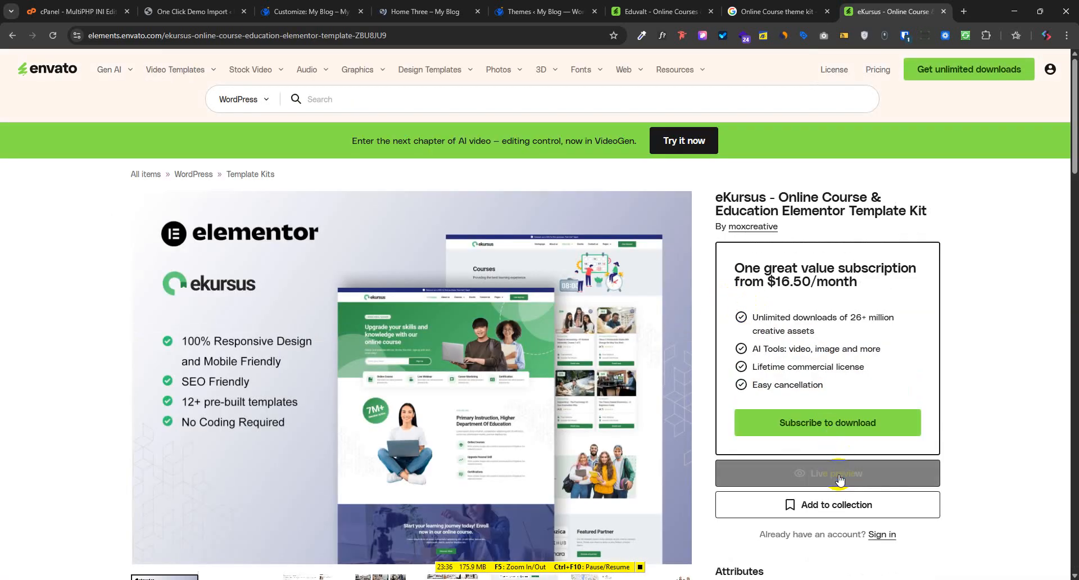
left_click(840, 477)
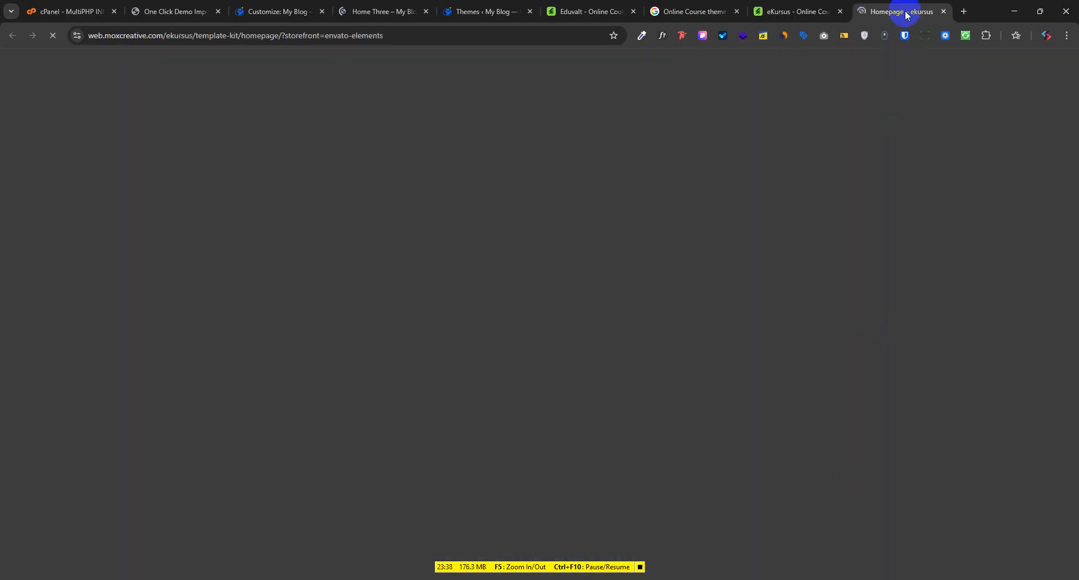
left_click_drag(898, 11, 690, 11)
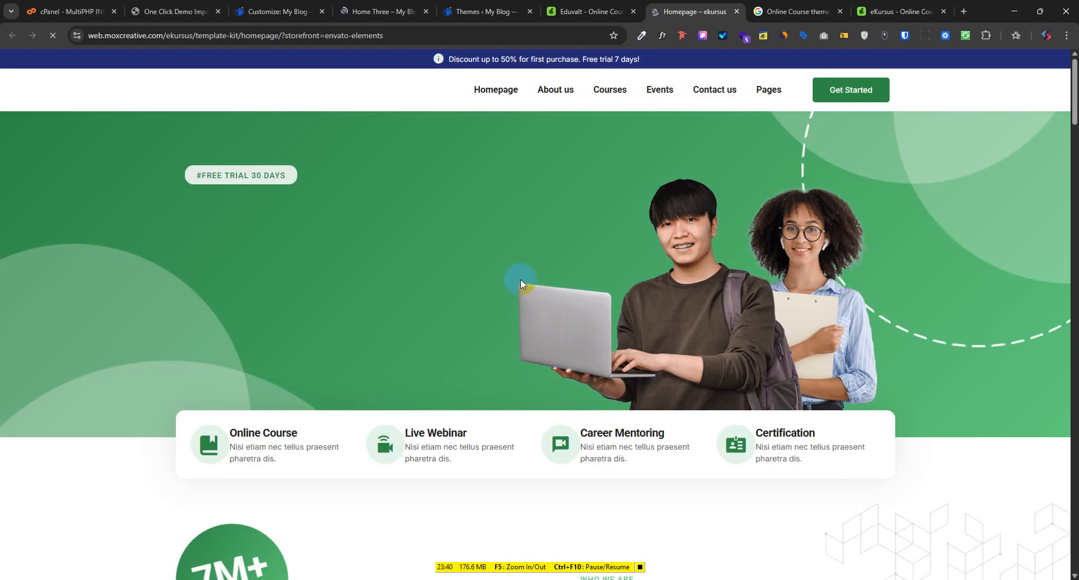
Examine the sections of the eKursus demo homepage and try the Enroll now link of the Cinematography & Videography course.
scroll(488, 414, "down", 1)
scroll(484, 404, "up", 1)
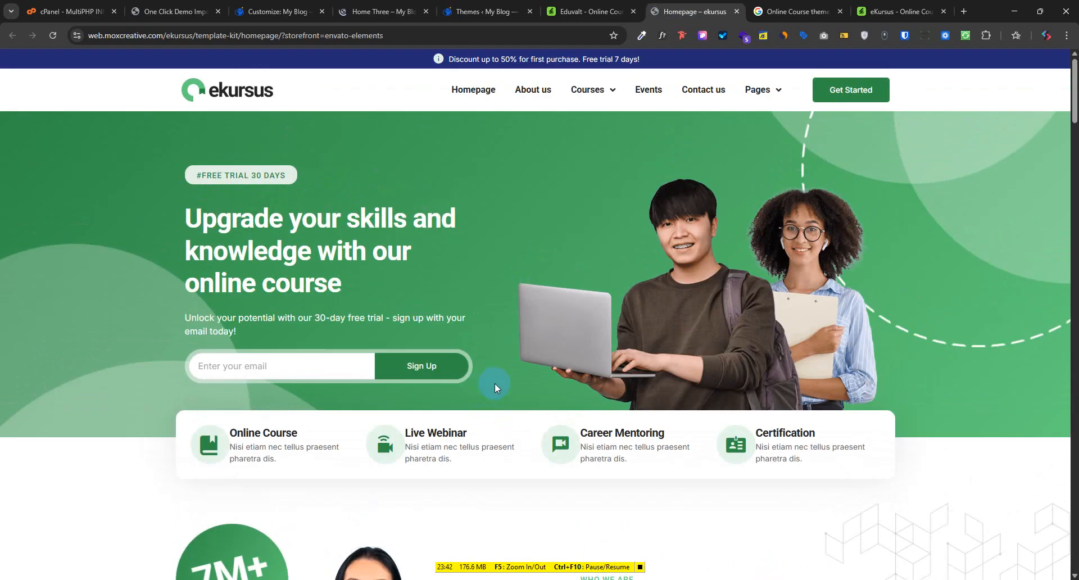
scroll(505, 371, "down", 14)
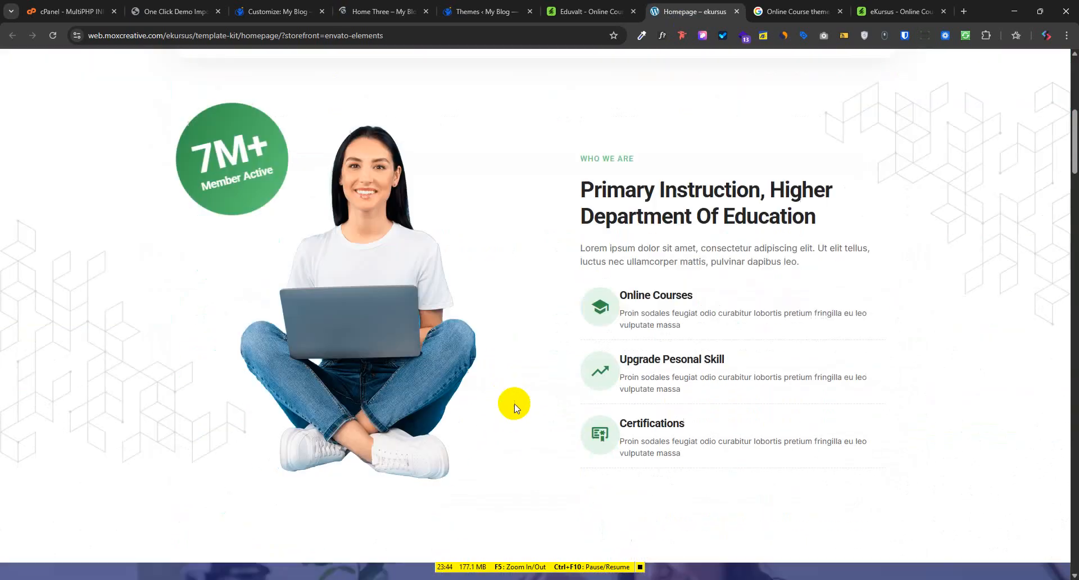
scroll(538, 392, "down", 8)
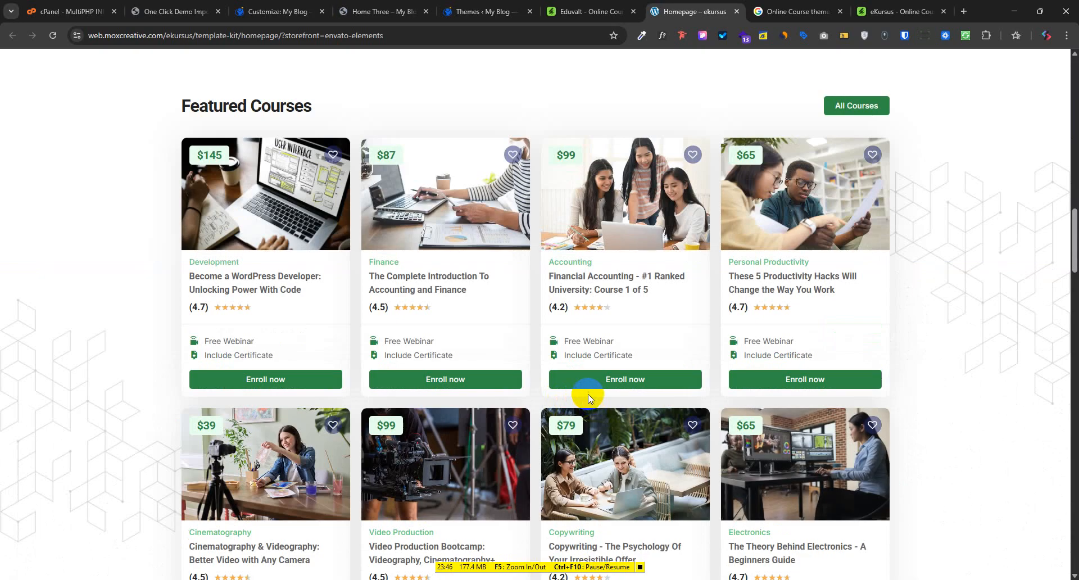
scroll(589, 393, "down", 18)
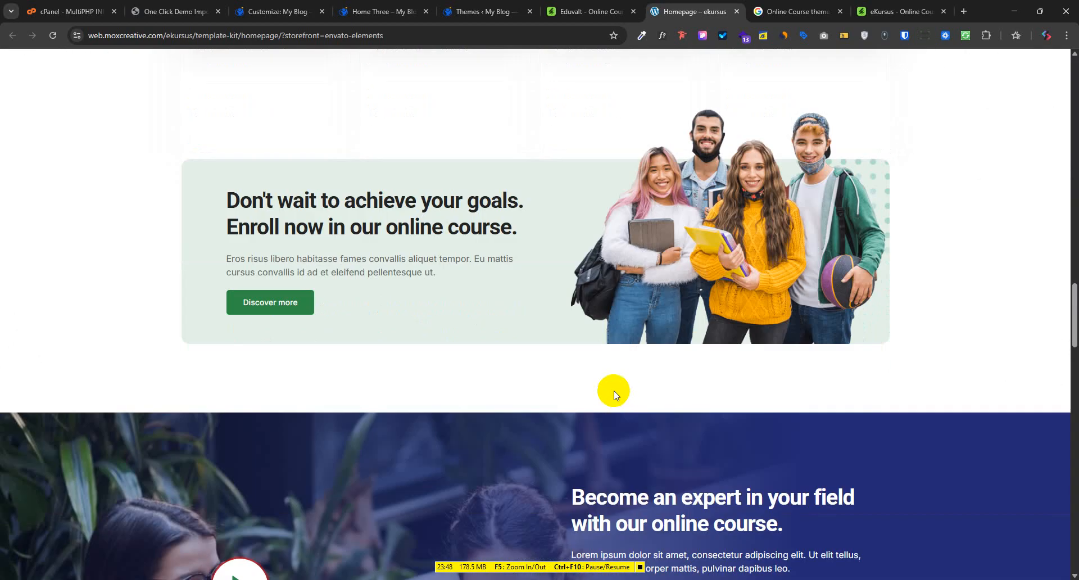
scroll(619, 408, "down", 8)
scroll(620, 408, "up", 5)
scroll(619, 408, "down", 16)
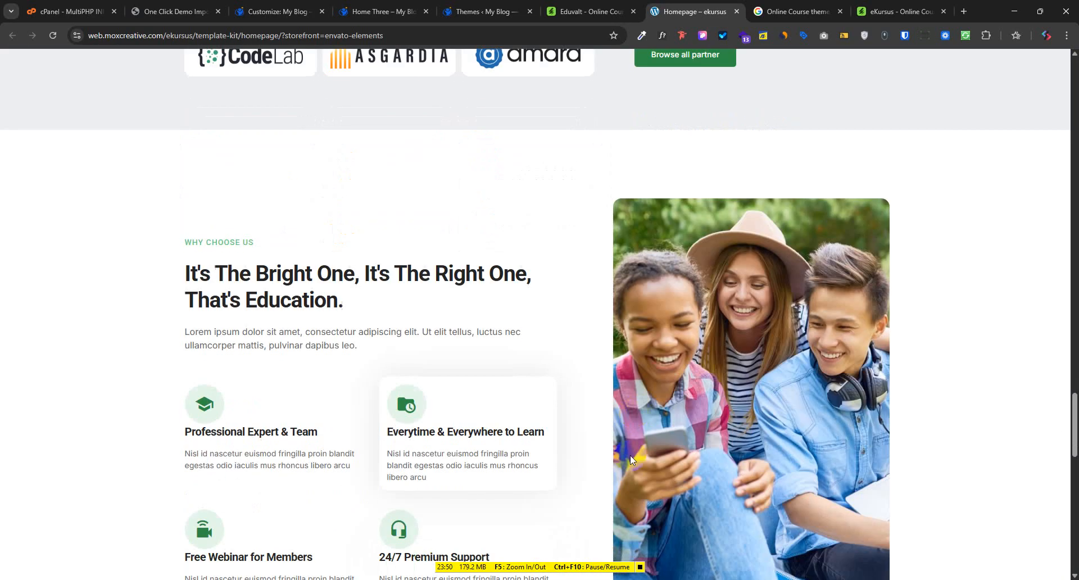
scroll(639, 441, "down", 5)
scroll(645, 453, "up", 20)
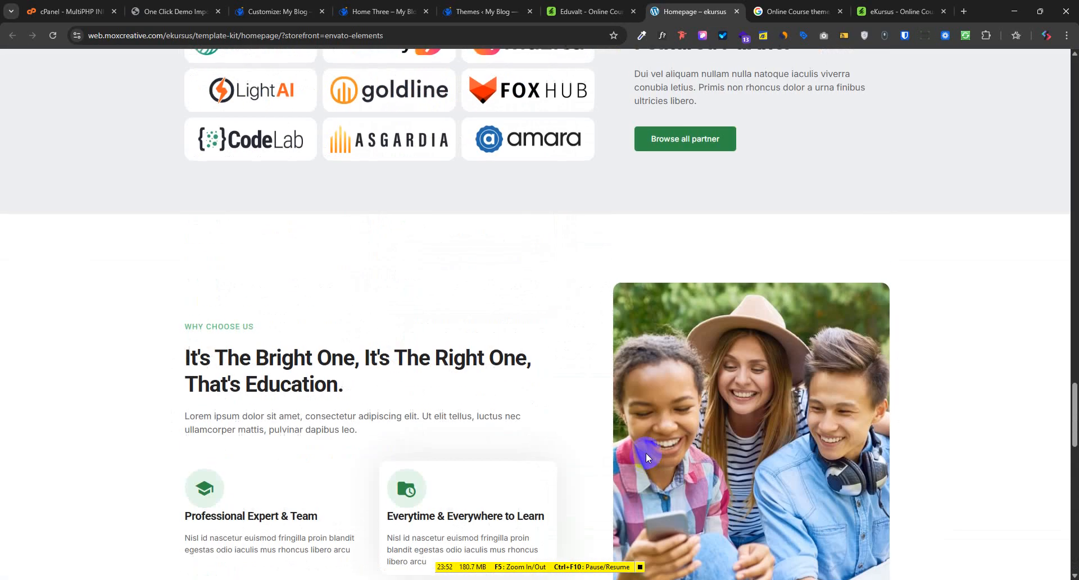
scroll(646, 453, "up", 10)
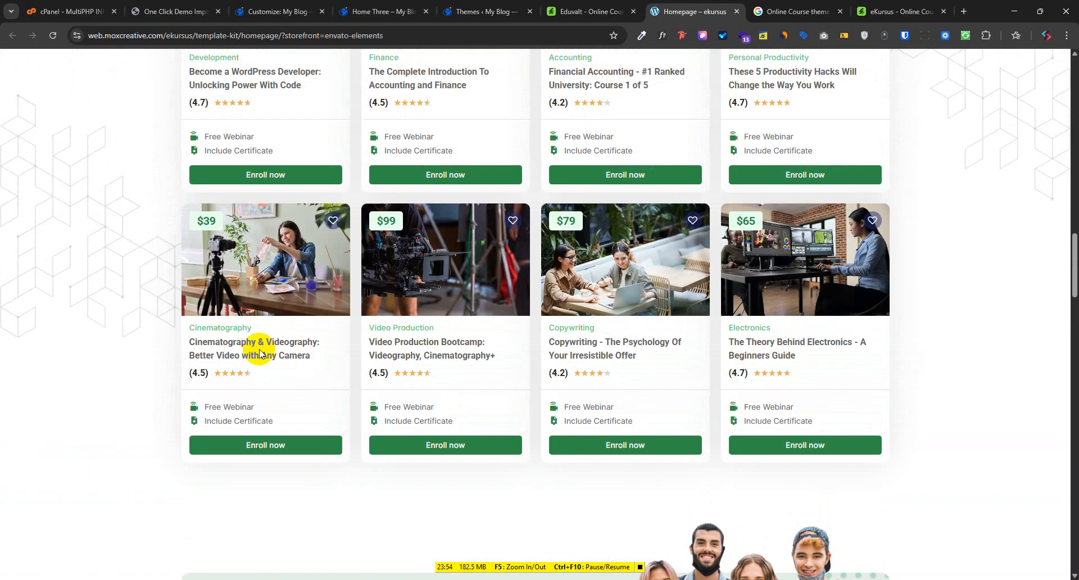
left_click(281, 446)
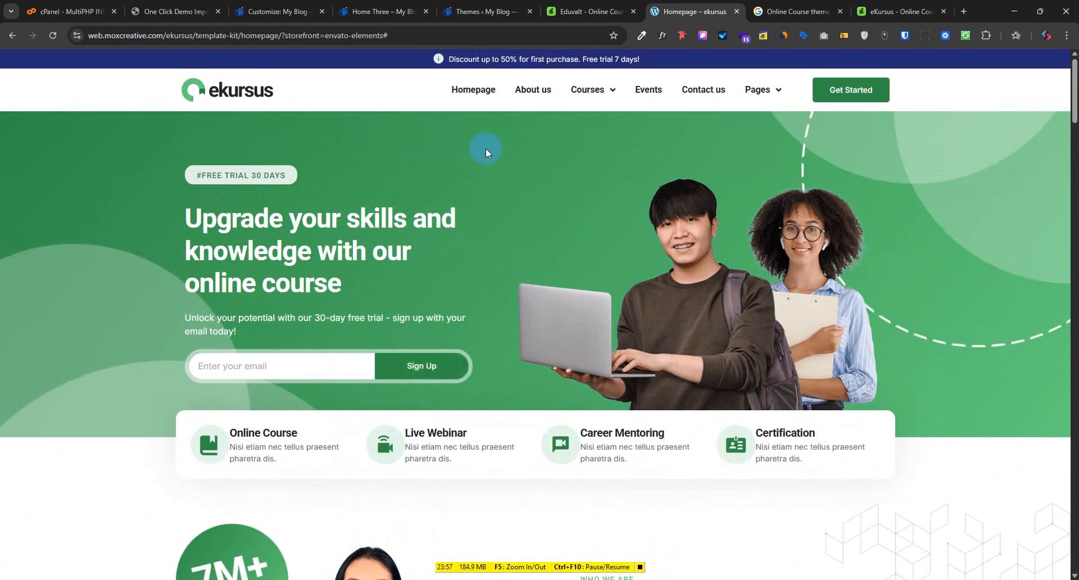
Open the Courses page of the eKursus demo and review its course cards and enrolment banner.
left_click(591, 89)
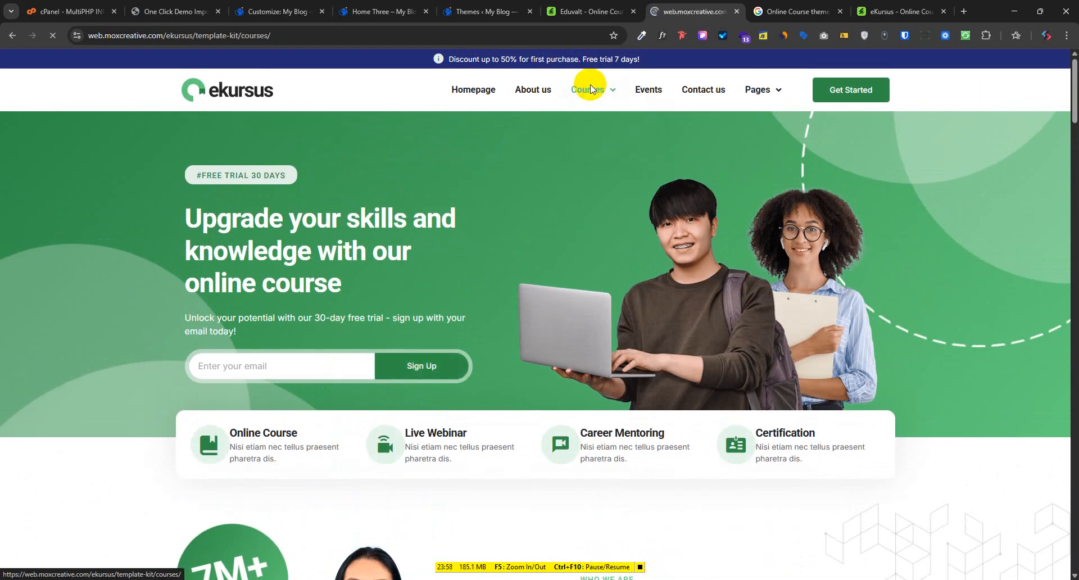
scroll(430, 391, "down", 4)
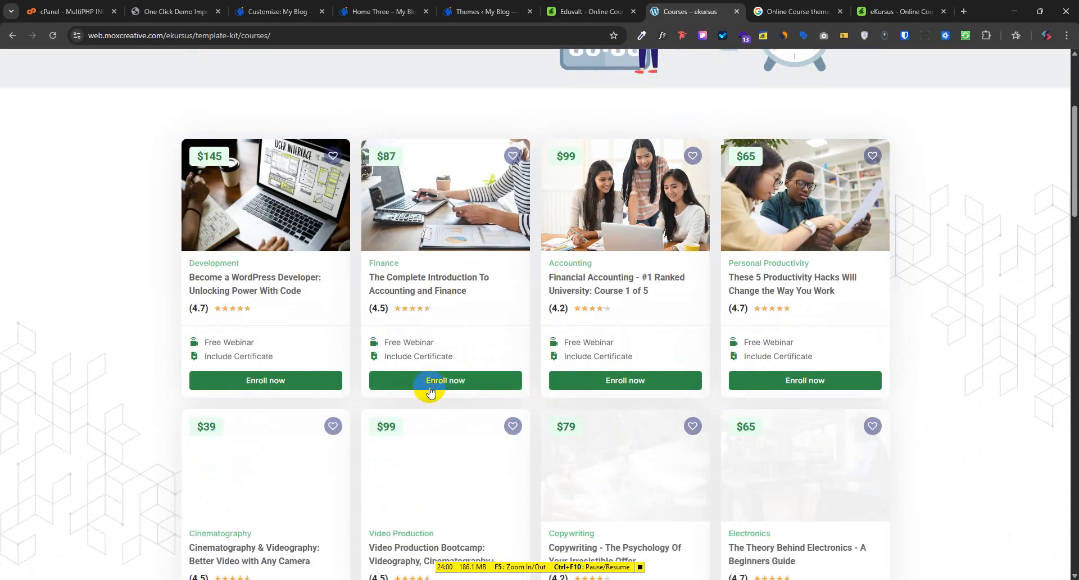
scroll(482, 454, "down", 14)
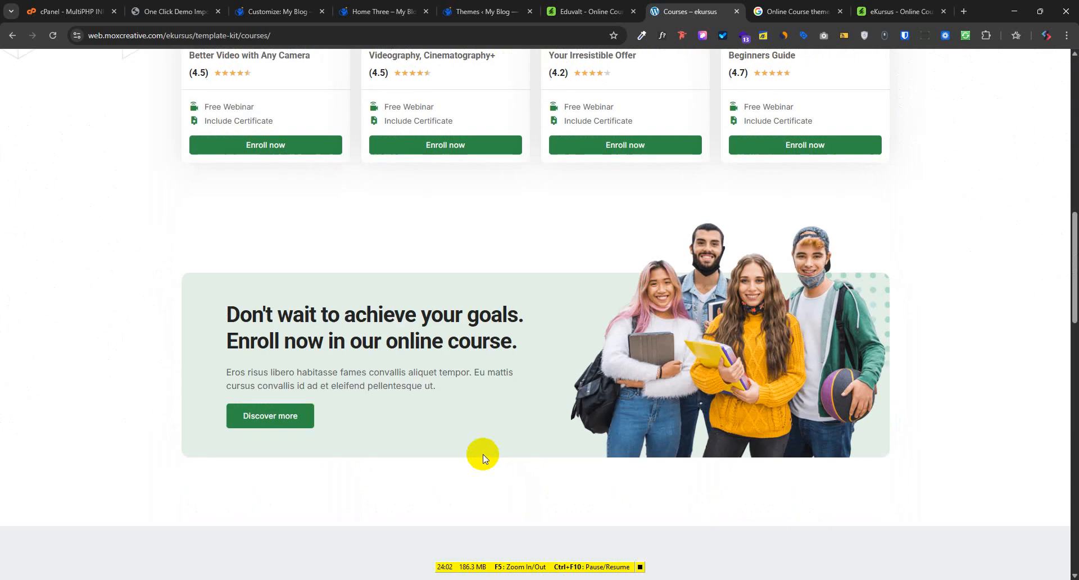
scroll(484, 447, "up", 6)
scroll(499, 440, "up", 12)
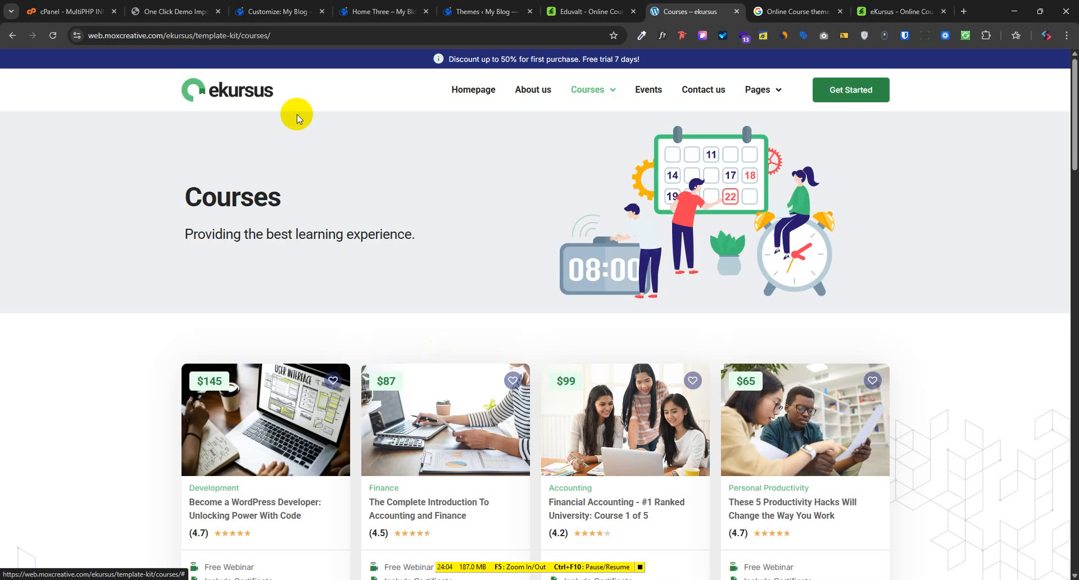
Open the Single Course page of the eKursus demo and examine its description, course content and enrolment card.
mouse_move(593, 87)
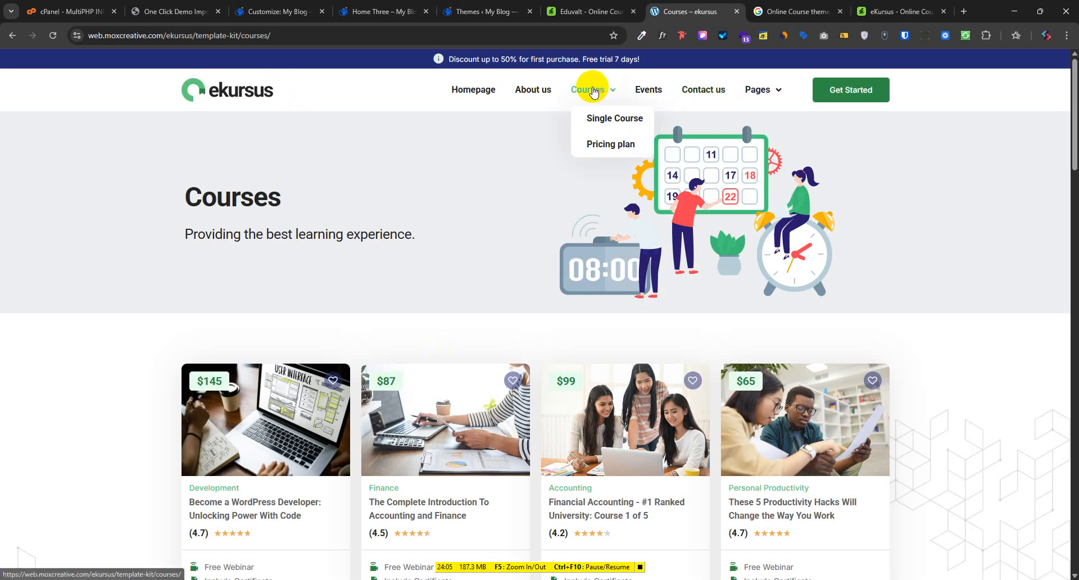
left_click(620, 120)
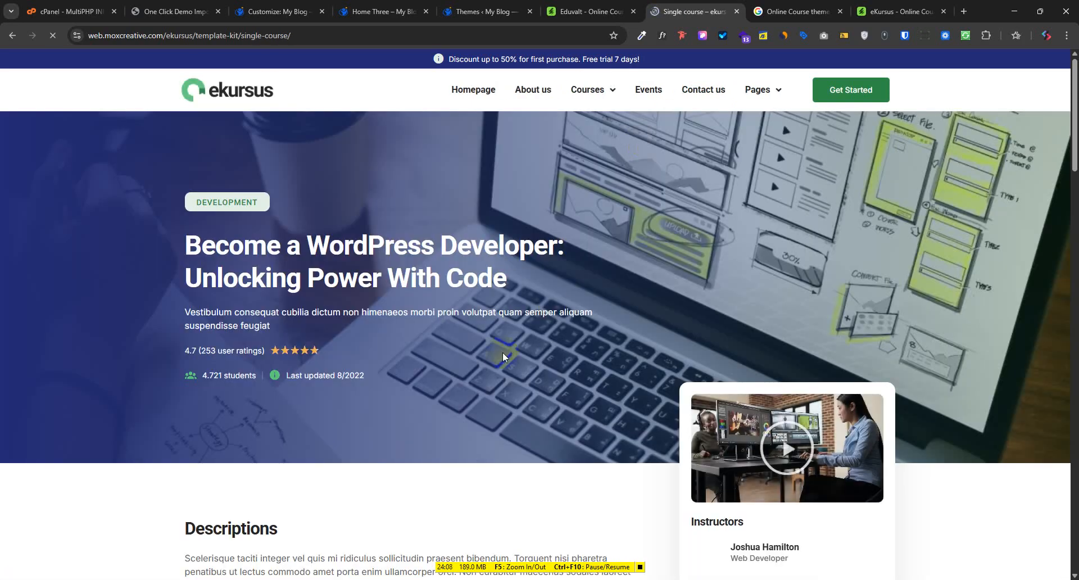
scroll(503, 357, "down", 20)
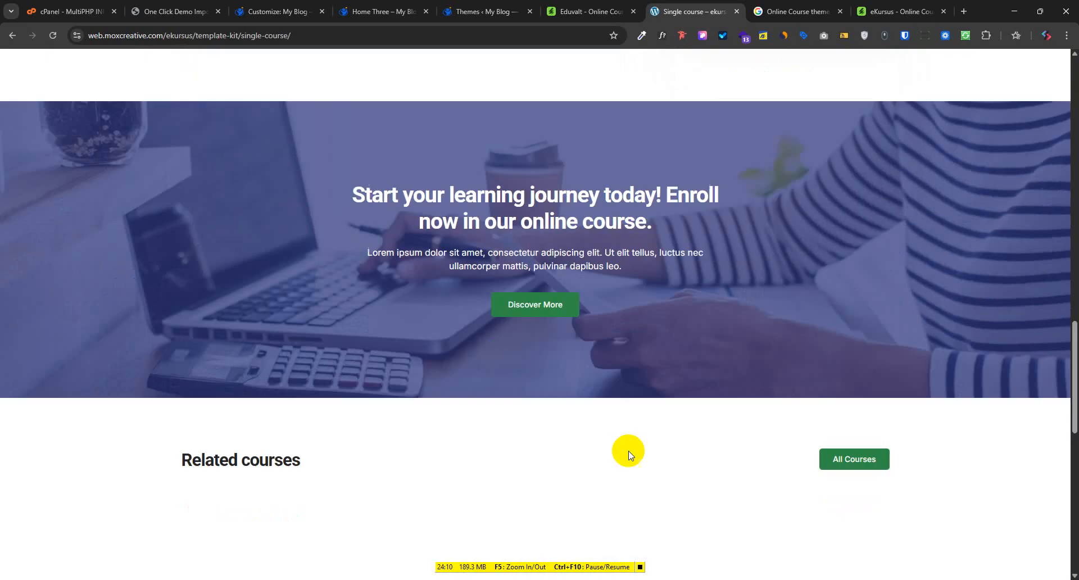
scroll(629, 456, "up", 20)
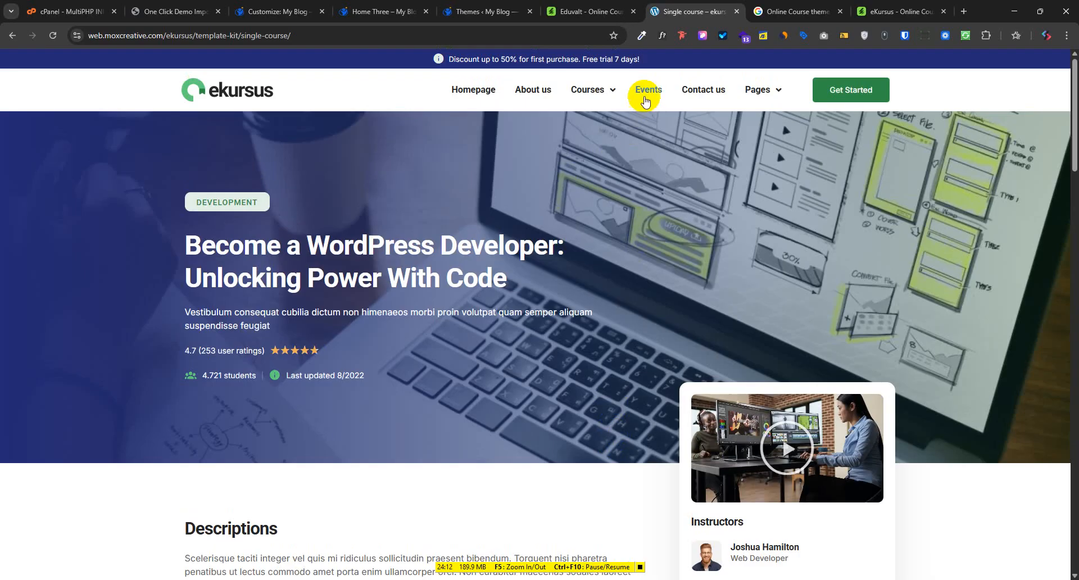
scroll(776, 499, "down", 8)
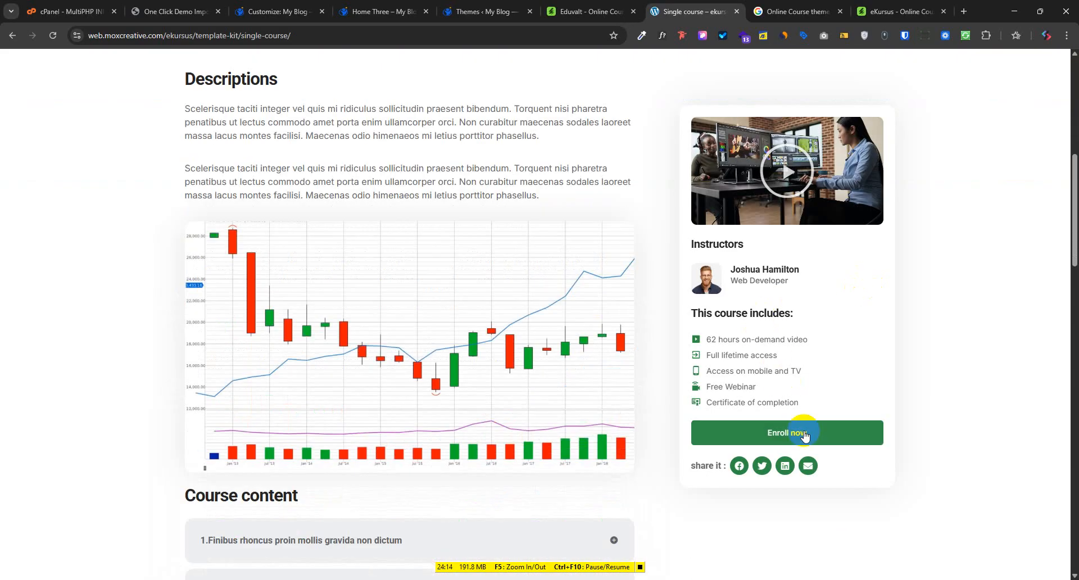
scroll(663, 309, "up", 8)
Return to the eKursus demo homepage and select its web address.
left_click(480, 87)
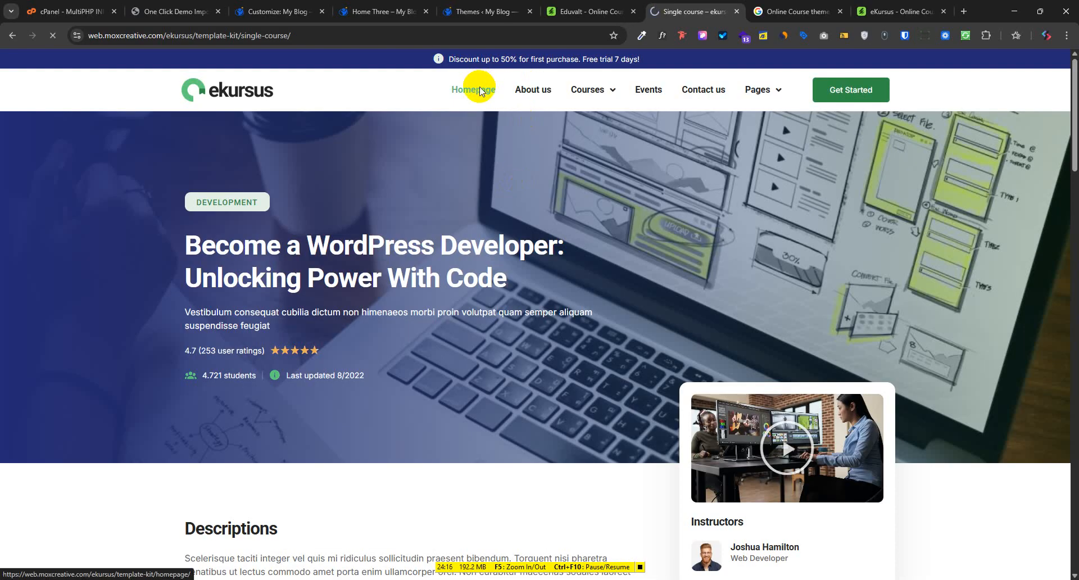
scroll(629, 394, "down", 7)
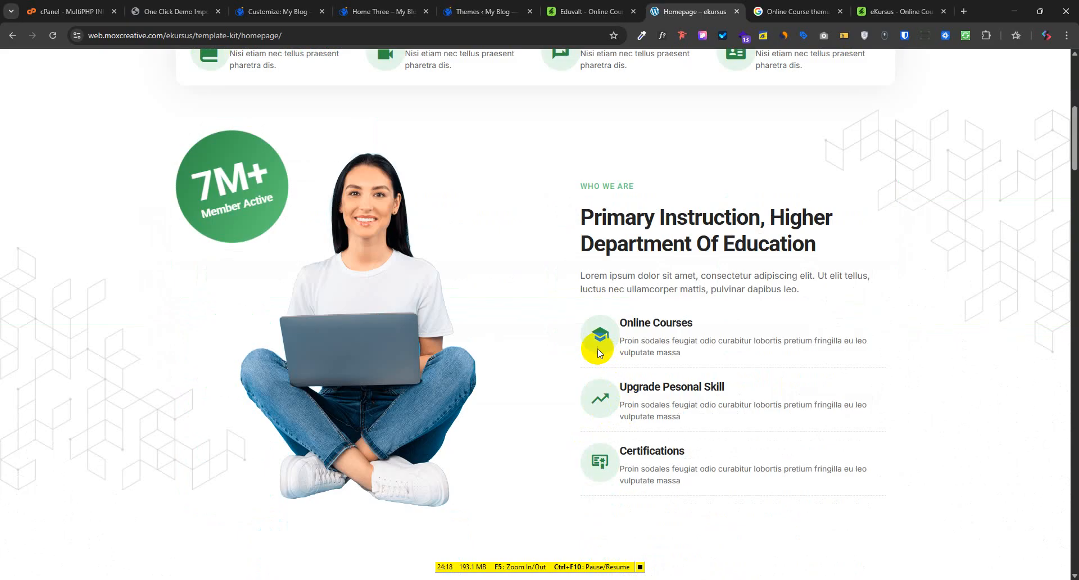
left_click(242, 36)
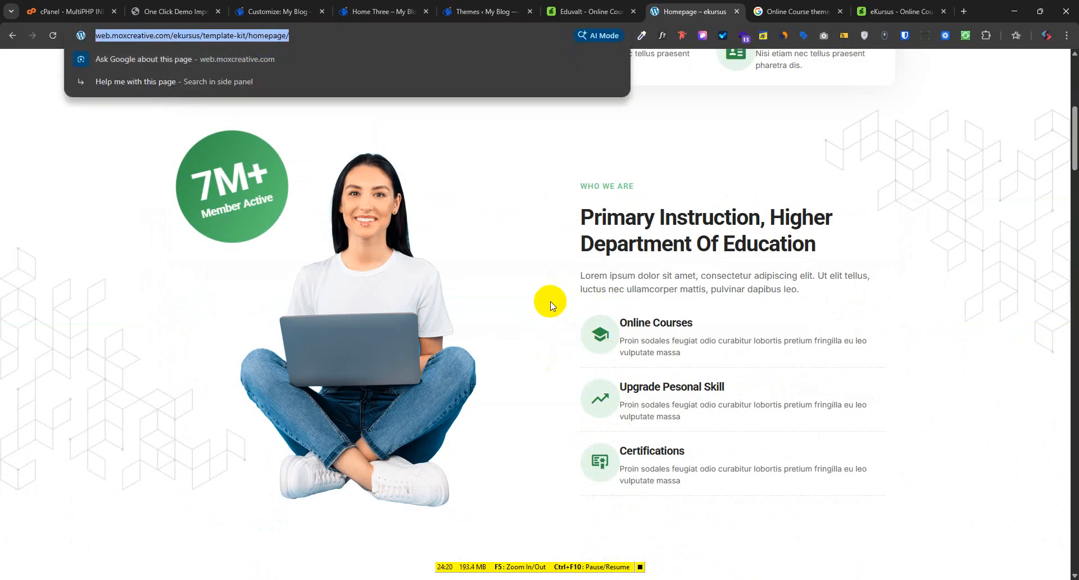
left_click(567, 579)
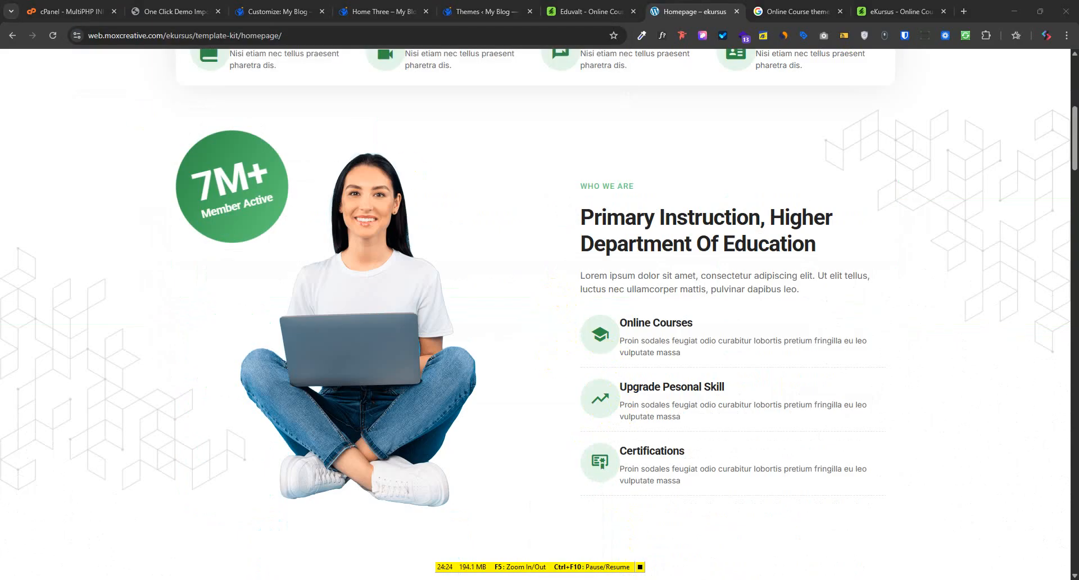
scroll(754, 199, "up", 7)
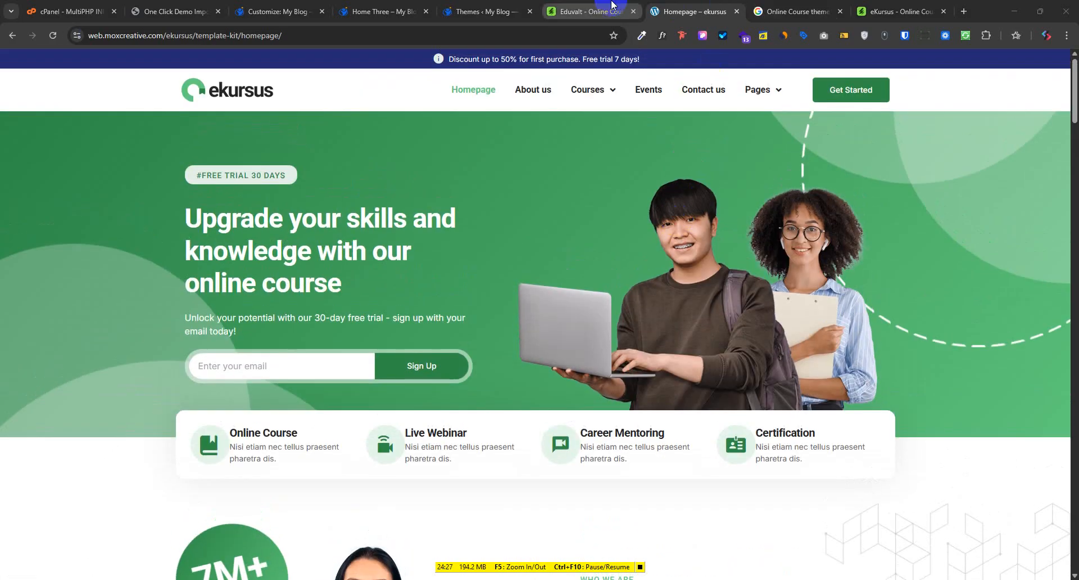
Switch from the demo tabs to the eKursus item page and go back to the Envato online learning listing.
left_click(612, 5)
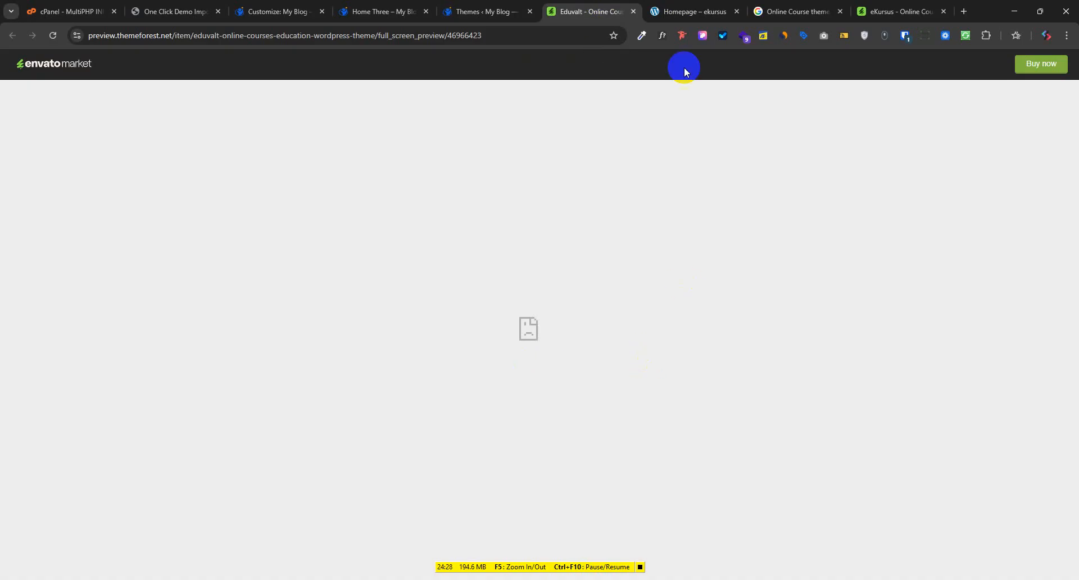
left_click(686, 11)
left_click(899, 12)
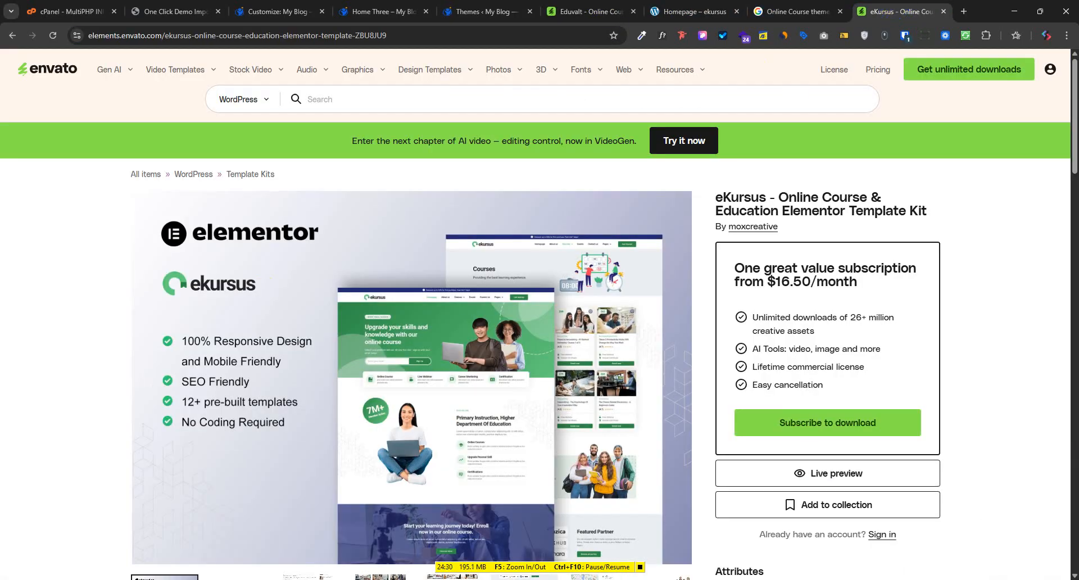
left_click(12, 36)
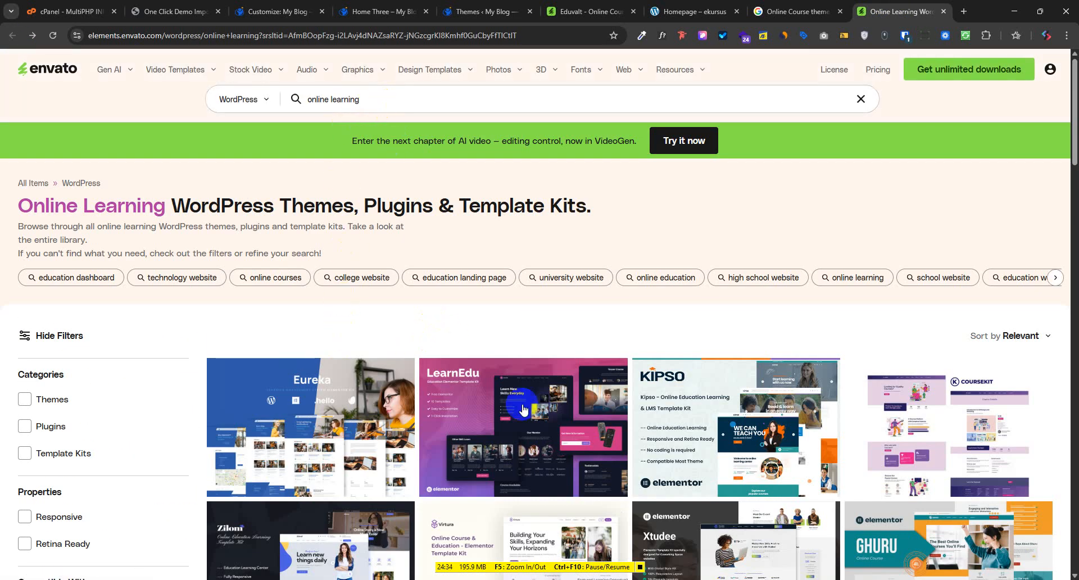
Open the "Eureka - Online Learning Elementor Template Kit" item and launch its live preview.
scroll(605, 374, "down", 3)
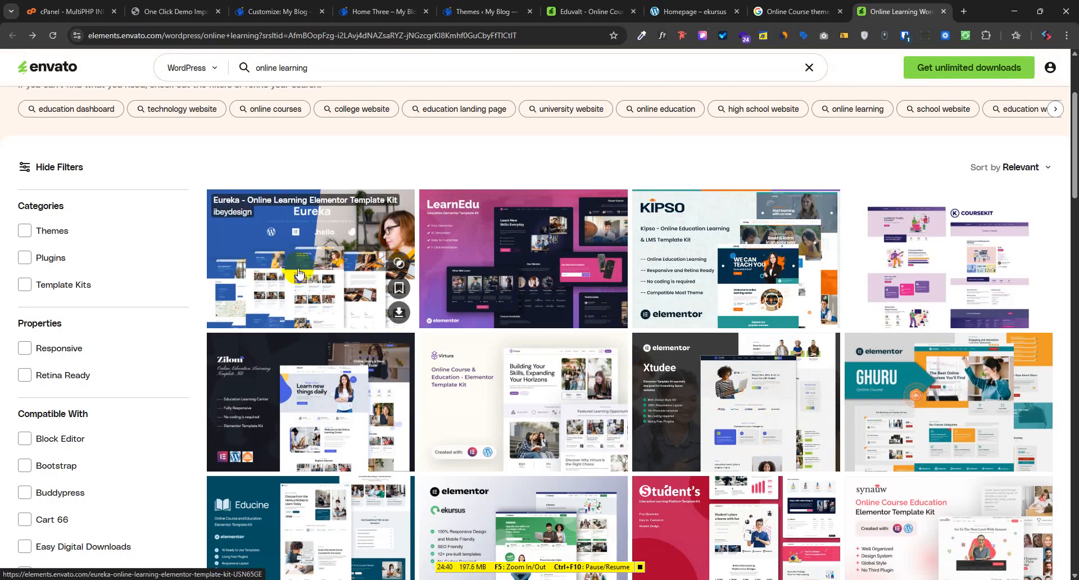
left_click(315, 273)
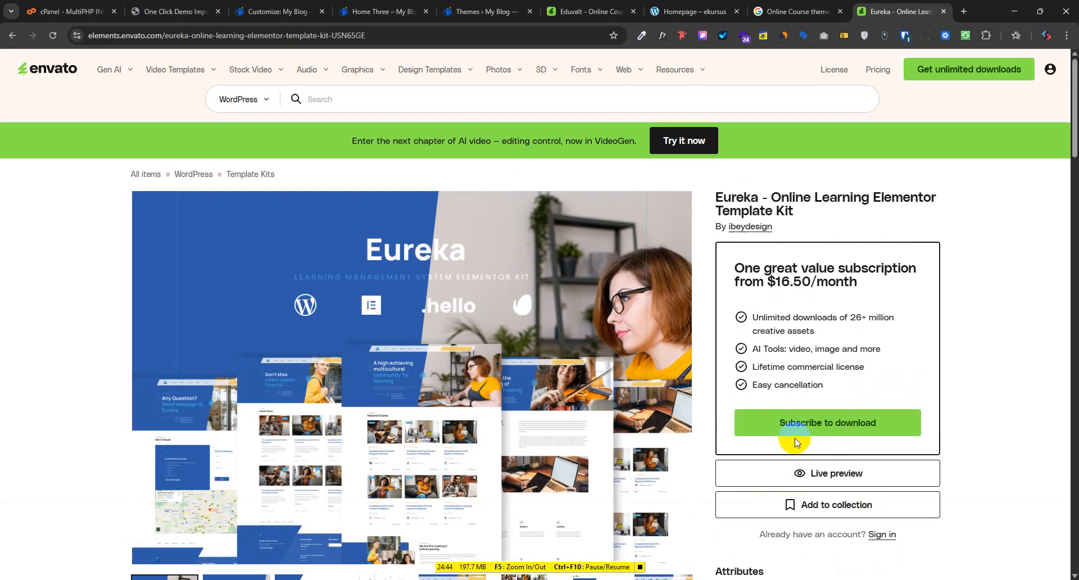
left_click(832, 473)
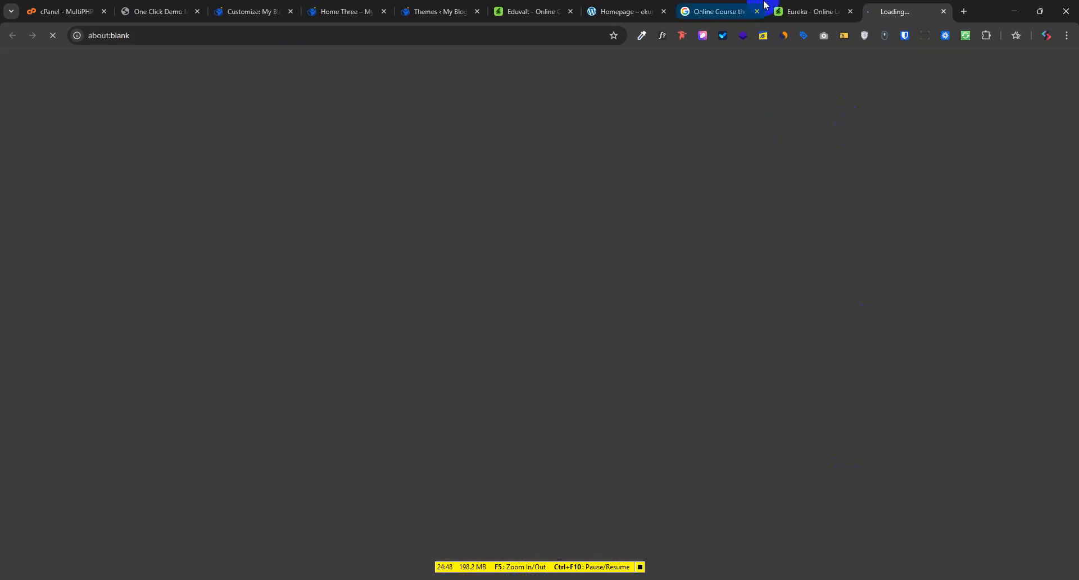
Recheck the open eKursus and Eduvalt preview tabs, then return to the Eureka item page.
left_click(721, 10)
left_click(626, 10)
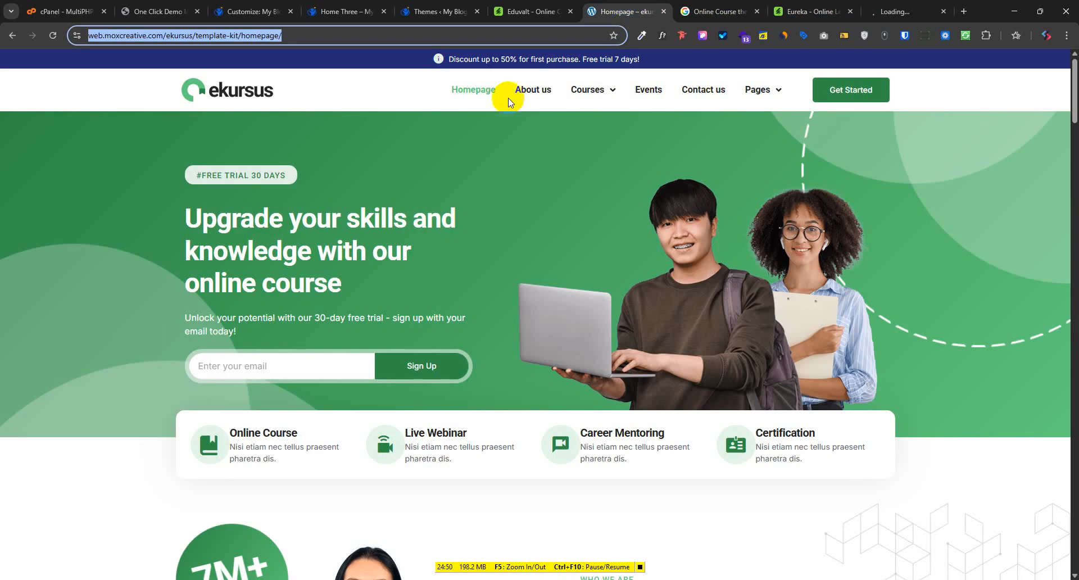
left_click(518, 5)
left_click(720, 9)
left_click(795, 9)
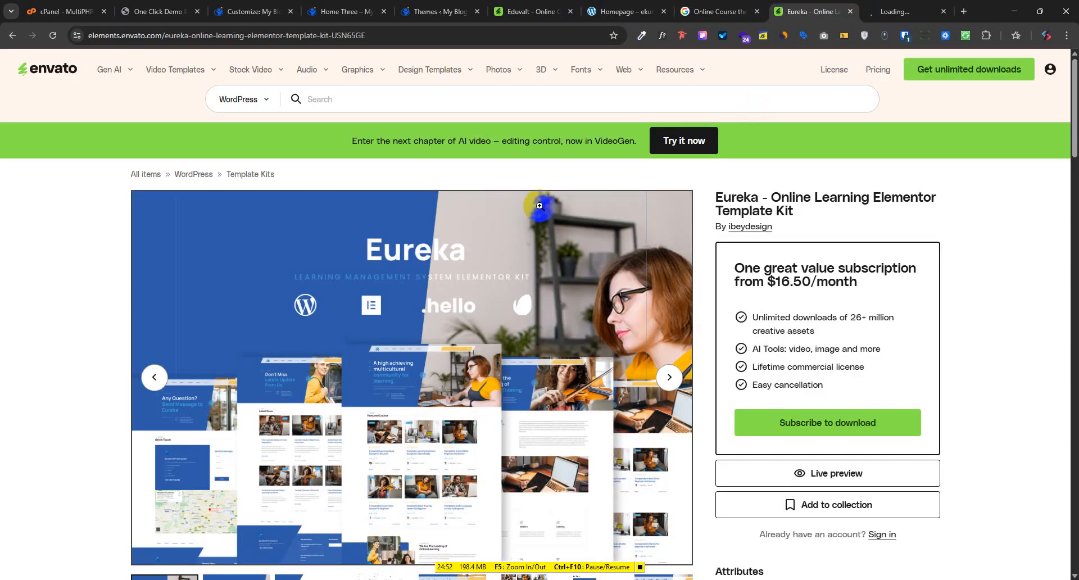
Search the Envato WordPress items for "Tutor" and open the "Eduverse - Online Tutor & Education Elementor Template Kit" item.
left_click(340, 98)
type("T")
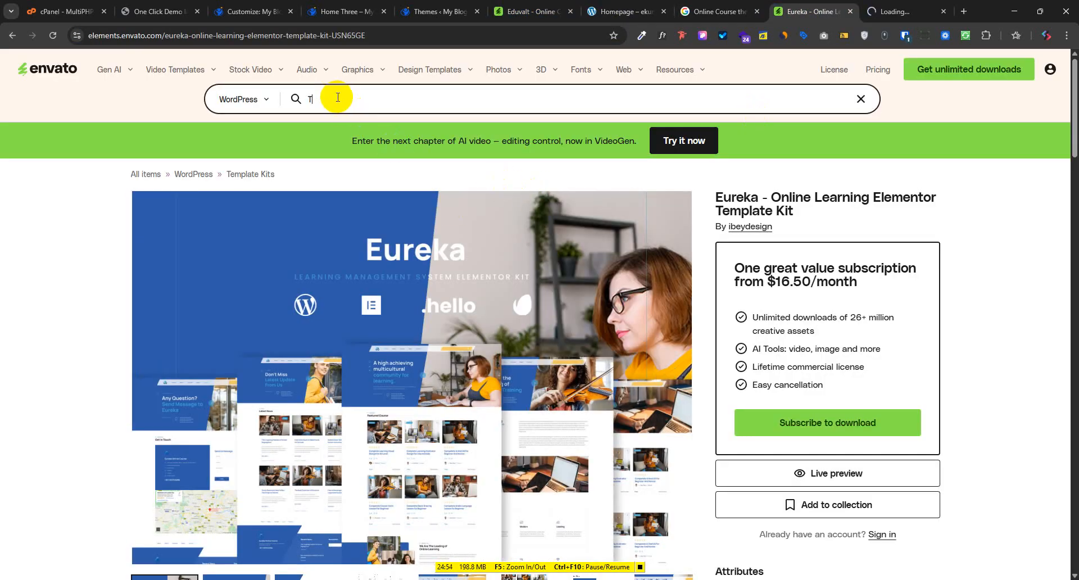
type("utor")
key("Return")
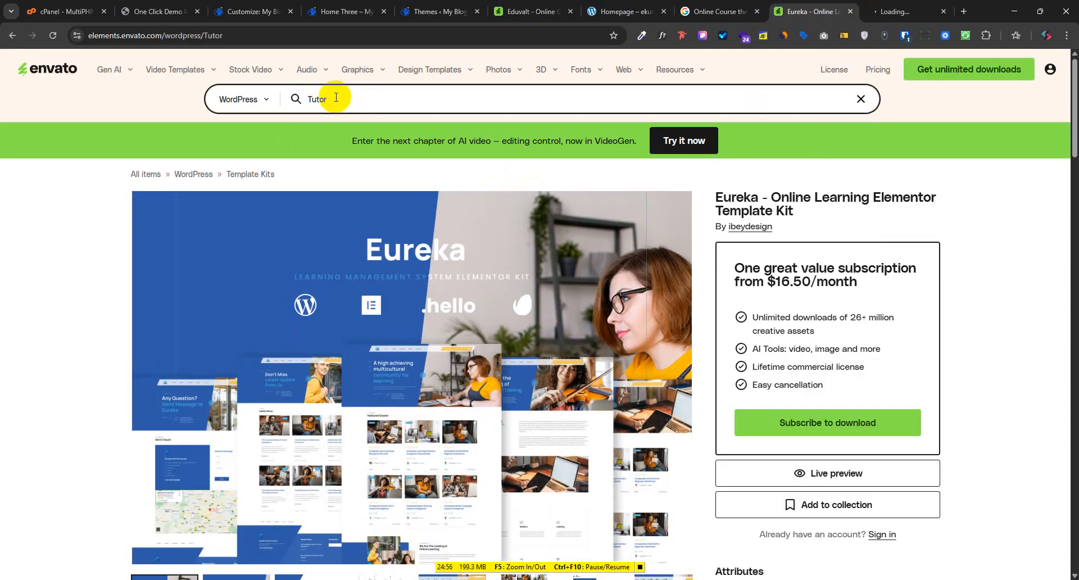
scroll(579, 478, "down", 5)
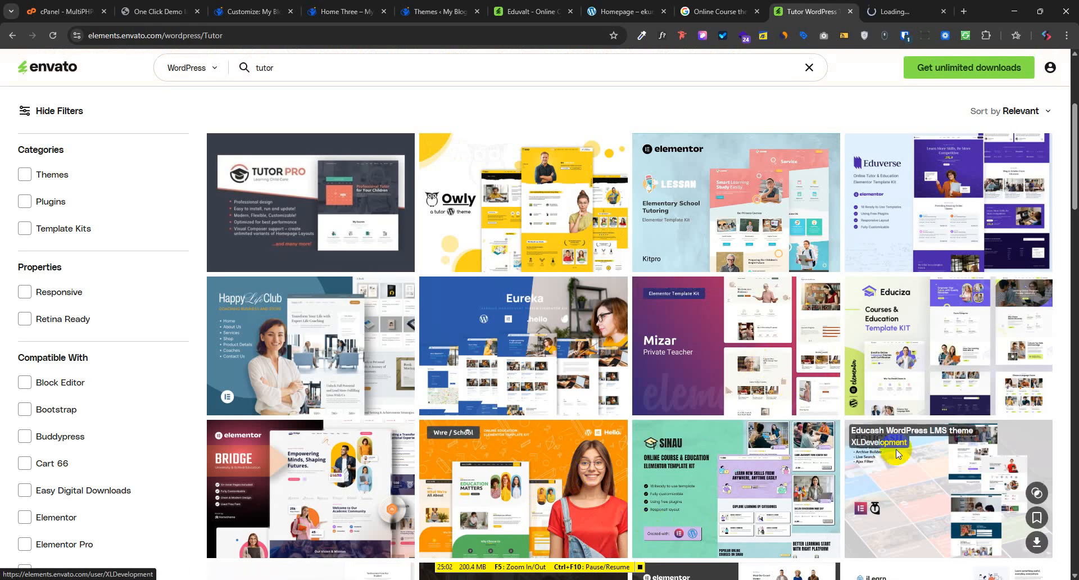
left_click(931, 208)
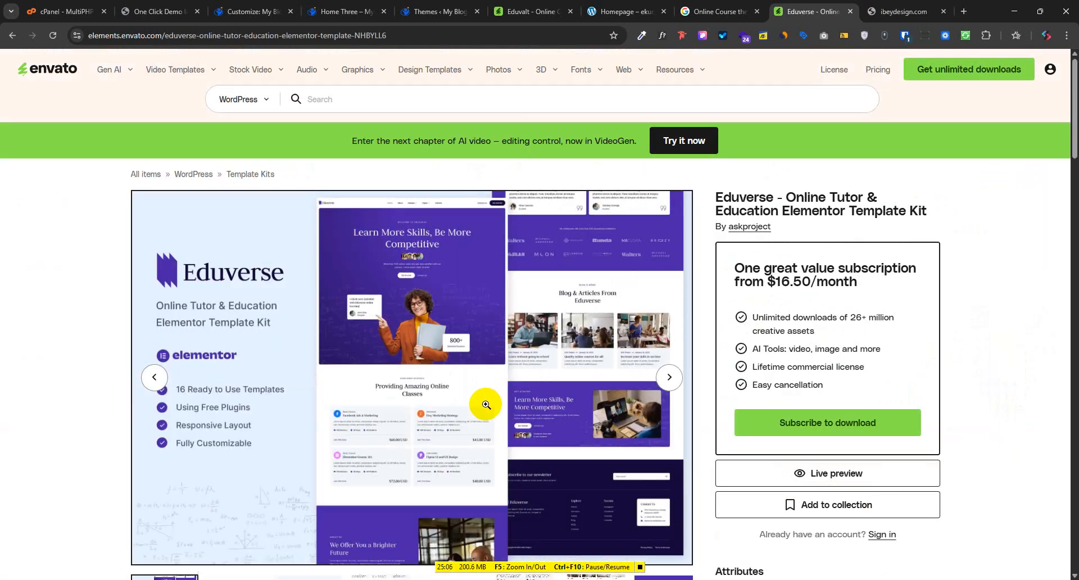
Launch the Eduverse live preview in a separate tab and read the item page's description, required plugins and tags.
left_click(778, 484)
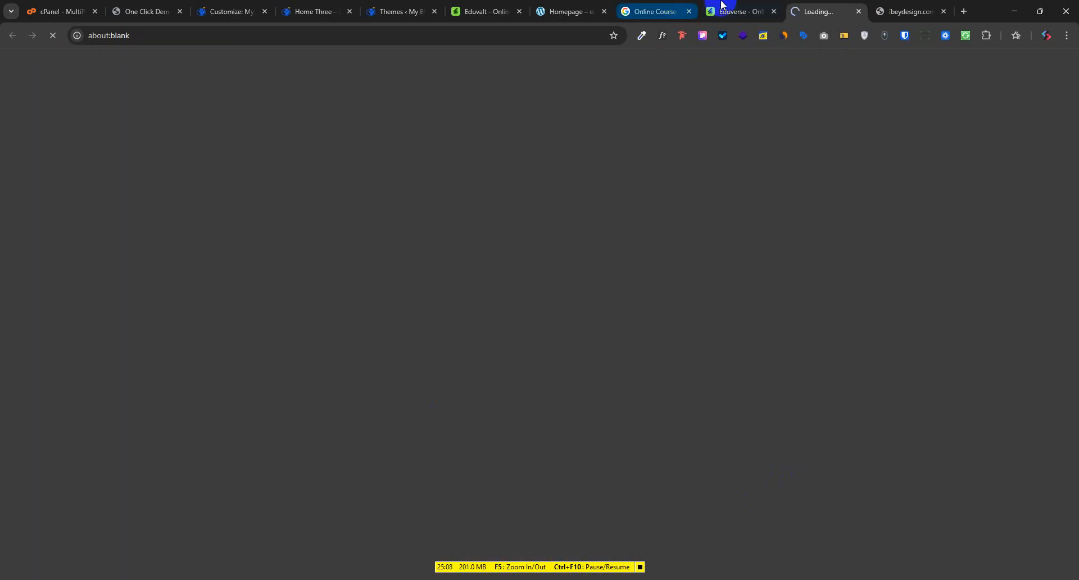
left_click(728, 10)
scroll(401, 423, "down", 10)
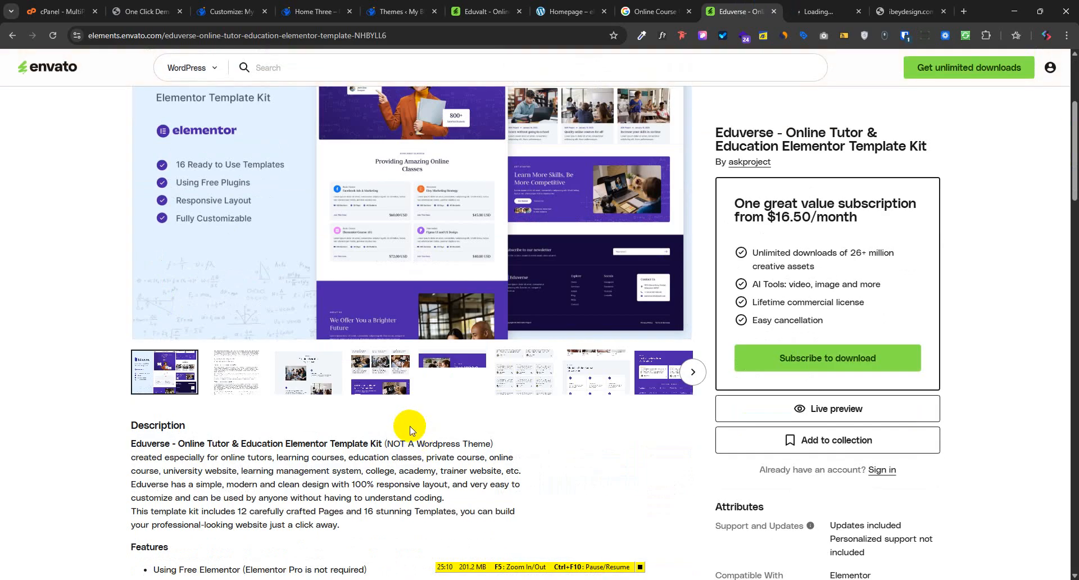
scroll(457, 443, "down", 4)
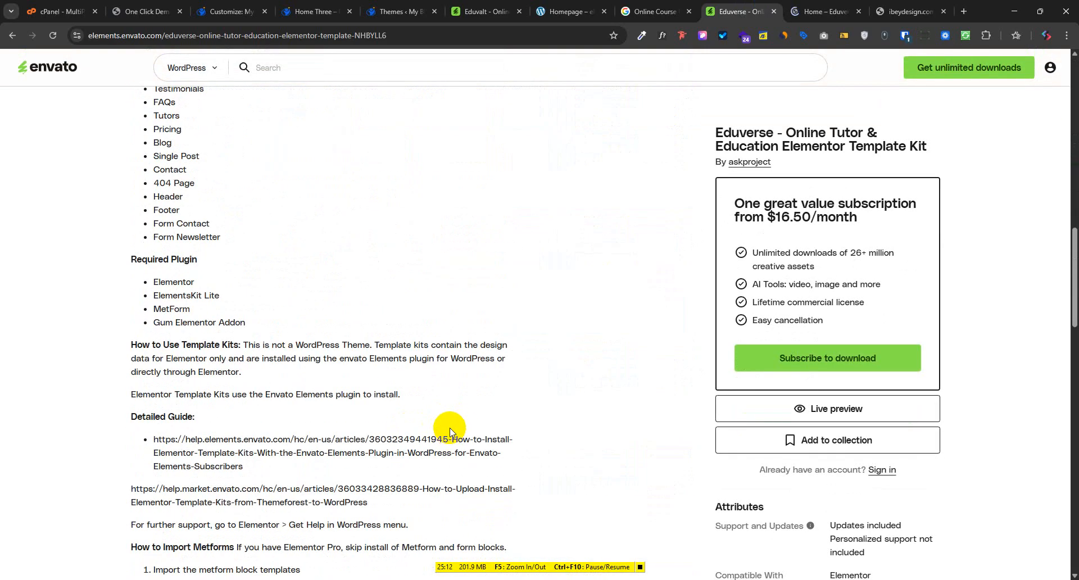
scroll(443, 439, "down", 14)
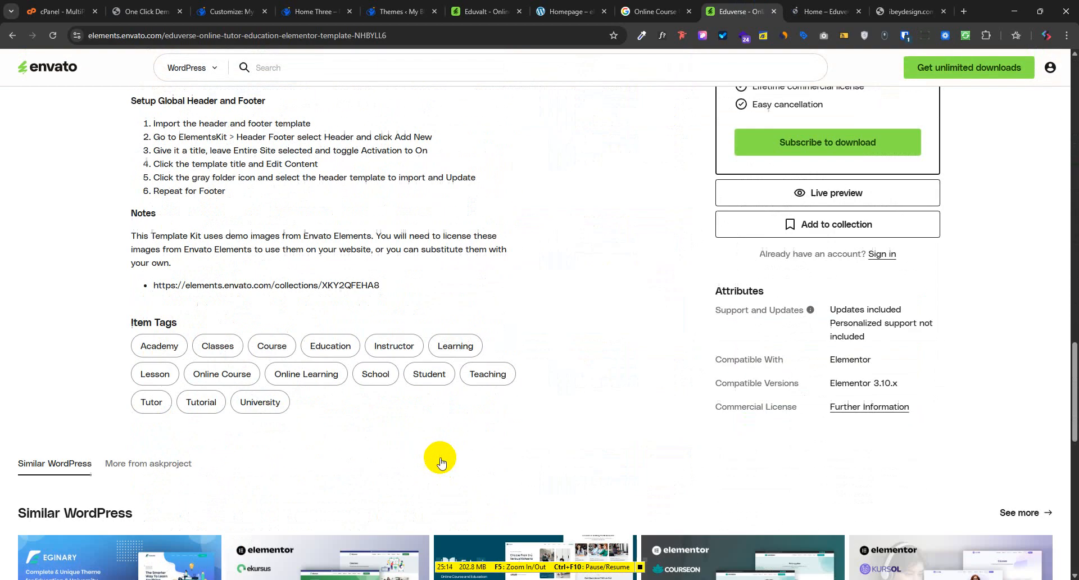
scroll(694, 322, "up", 4)
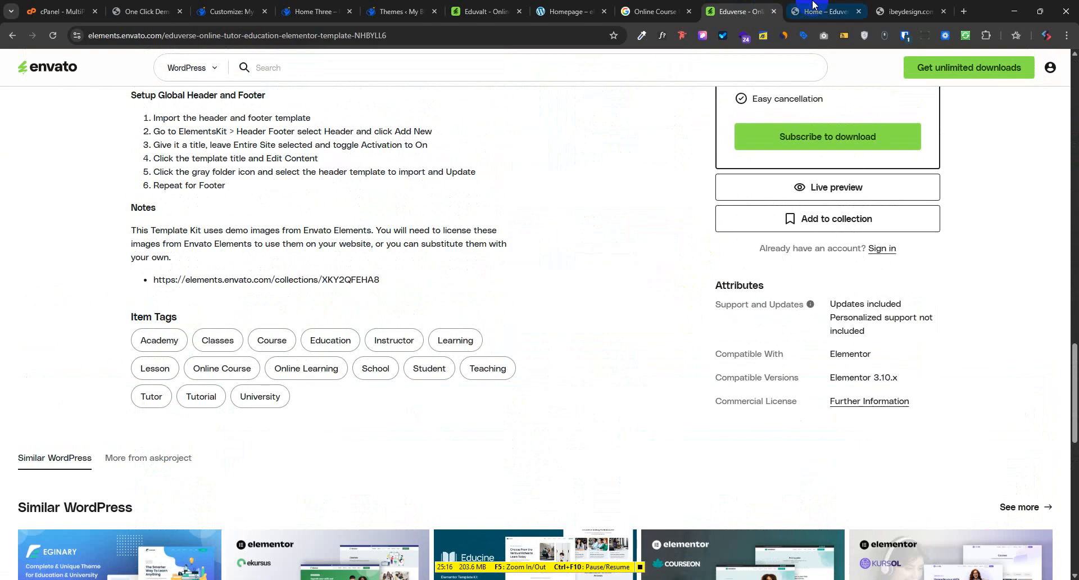
Look through the Eduverse demo homepage, including its course listings, About Us and How It Works sections.
key("ctrl+Tab")
scroll(621, 418, "down", 10)
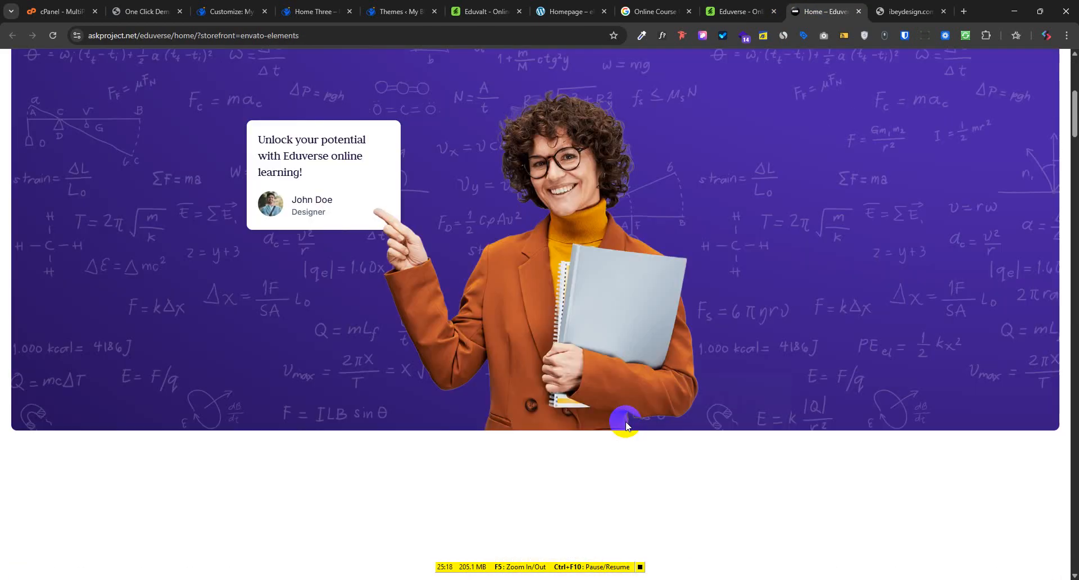
scroll(623, 423, "down", 8)
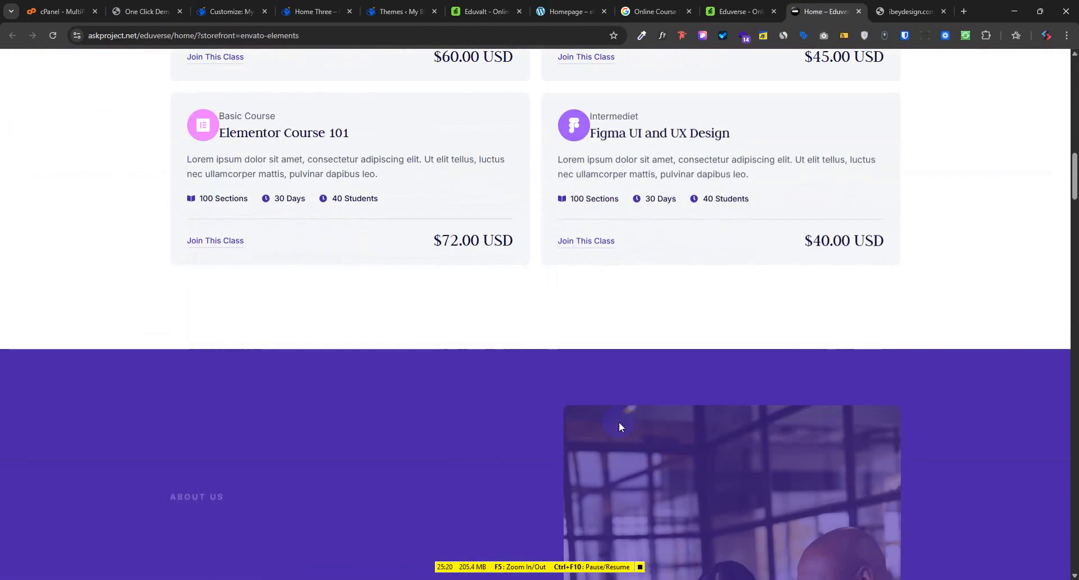
scroll(599, 414, "down", 5)
scroll(597, 421, "down", 12)
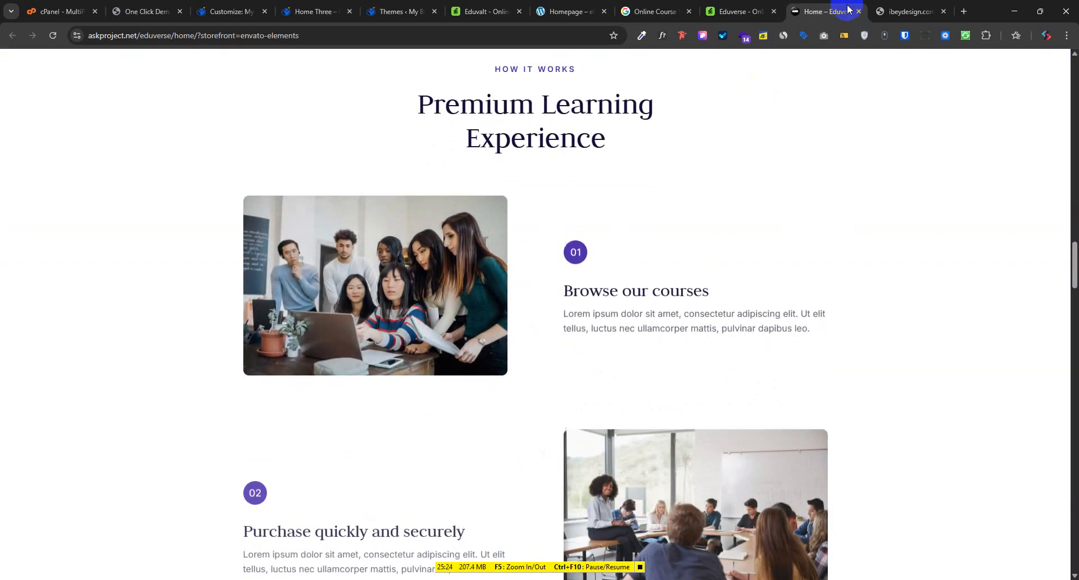
Close the Eduverse preview, the Eureka preview and the Eduverse item page on Envato.
key("ctrl+w")
scroll(550, 453, "up", 20)
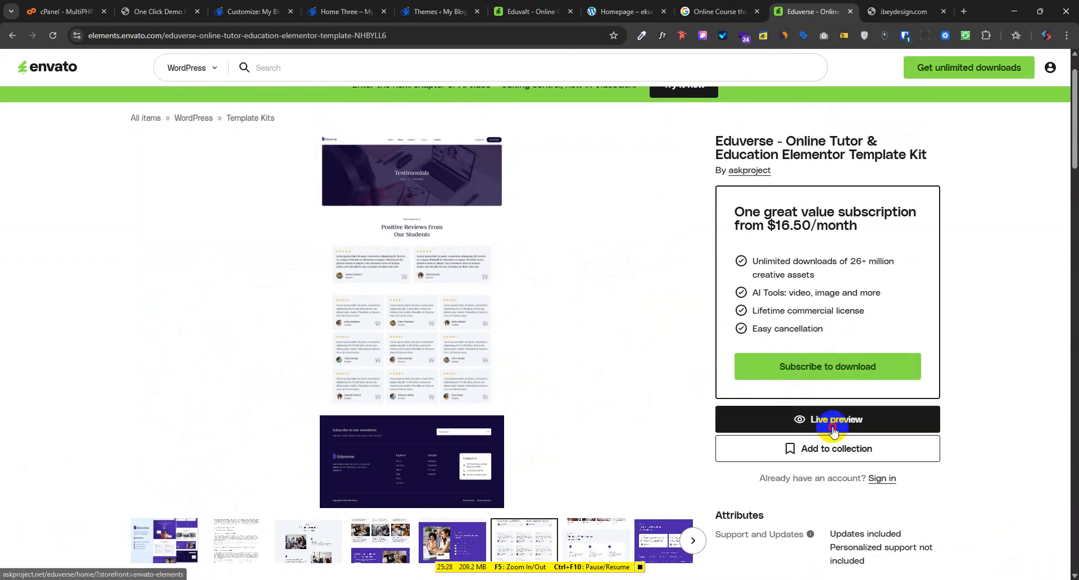
left_click(804, 418)
left_click(911, 5)
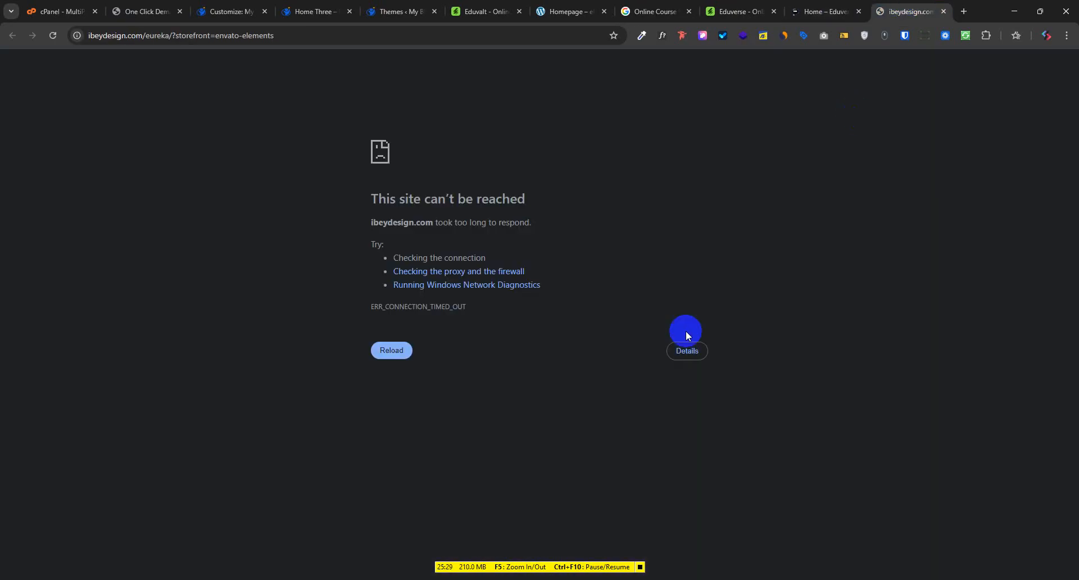
left_click(818, 20)
left_click(859, 12)
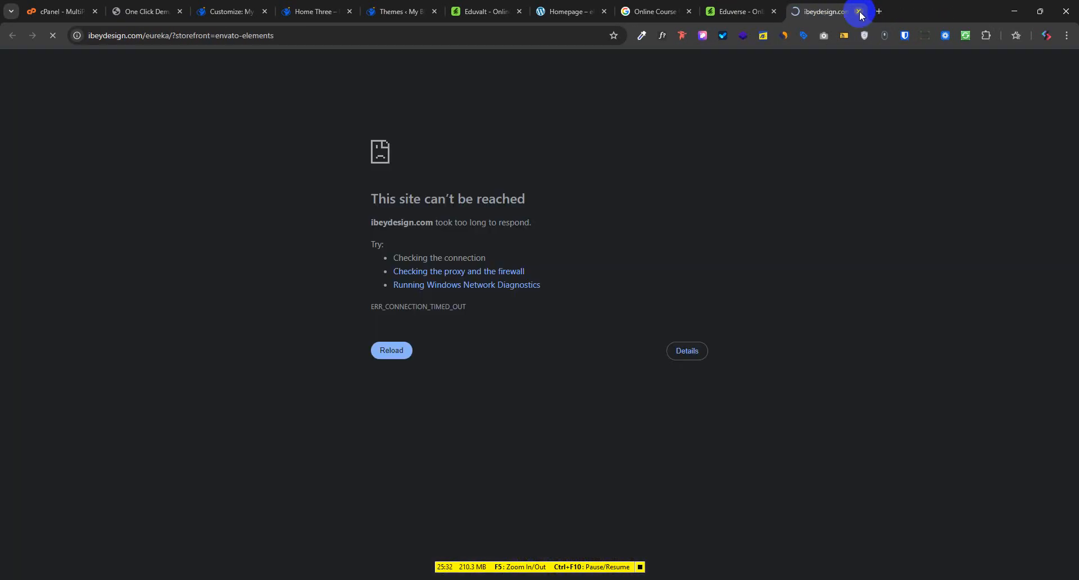
left_click(859, 11)
left_click(858, 12)
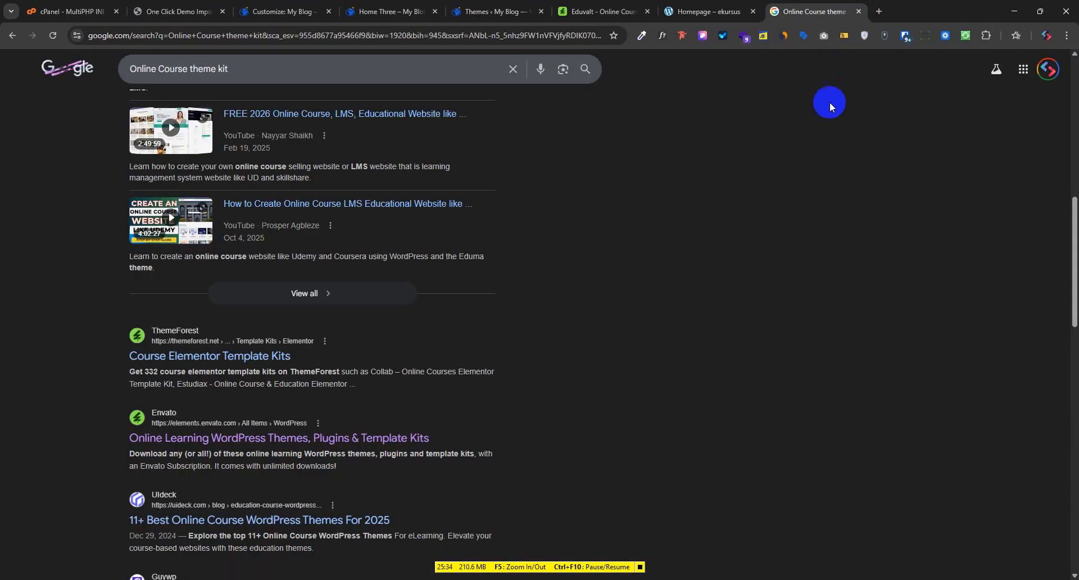
Return to the eKursus demo homepage and examine its header, featured courses and instructor sections.
left_click(776, 11)
scroll(470, 359, "down", 5)
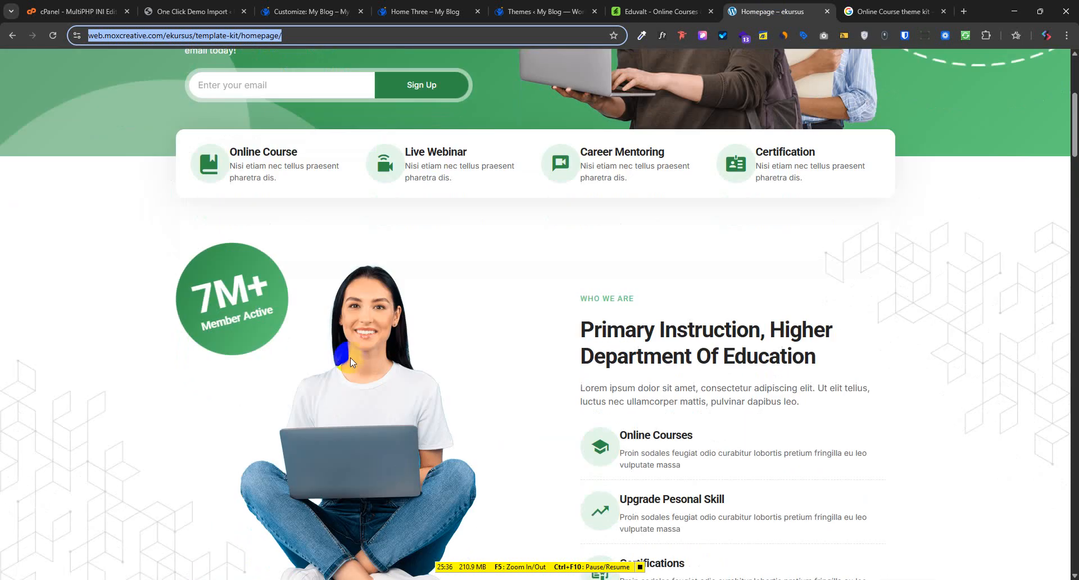
scroll(350, 358, "up", 4)
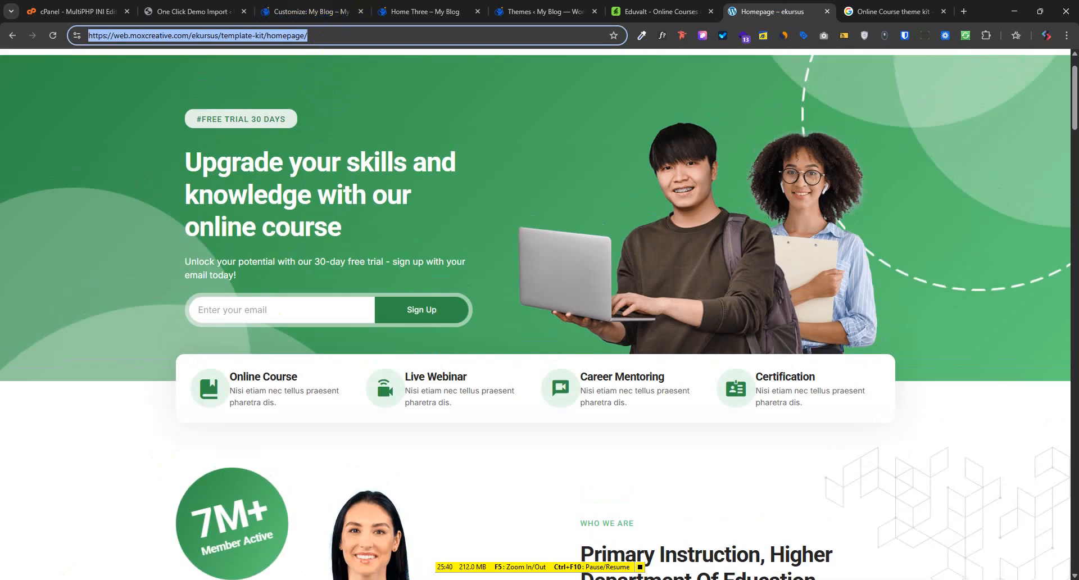
key("alt+Tab")
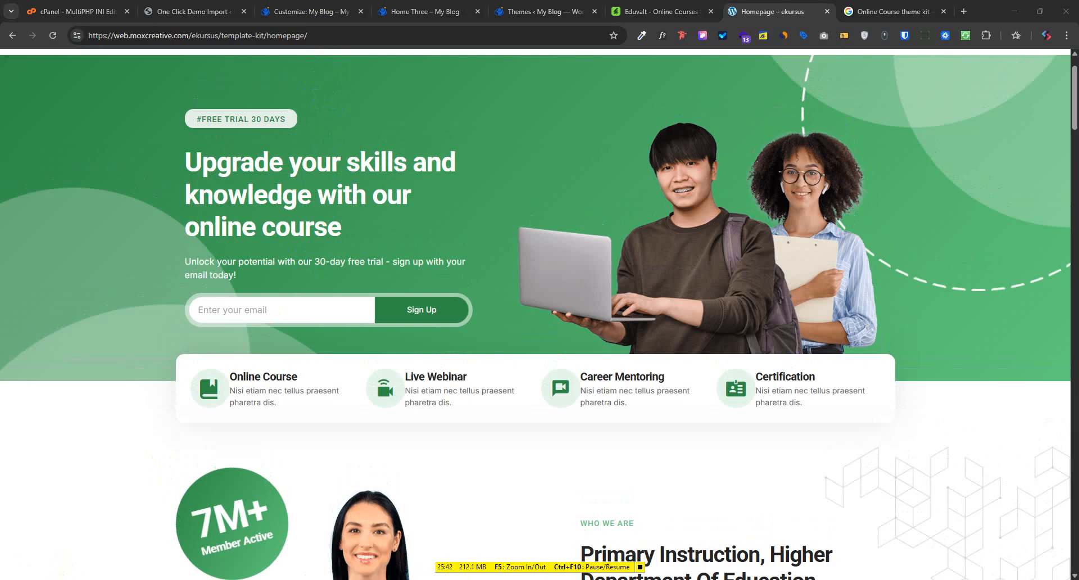
scroll(631, 342, "down", 10)
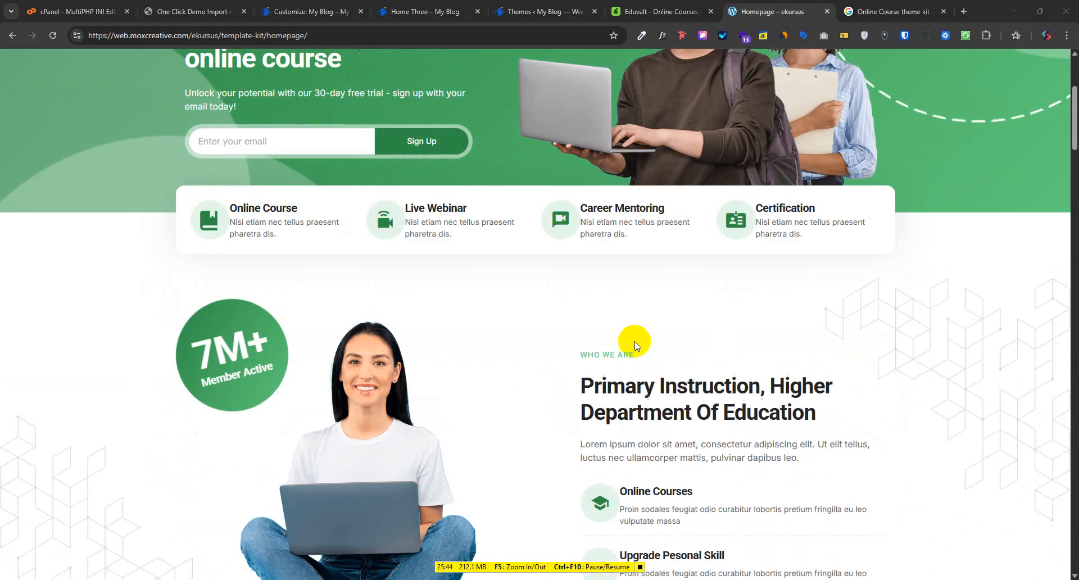
scroll(605, 344, "up", 12)
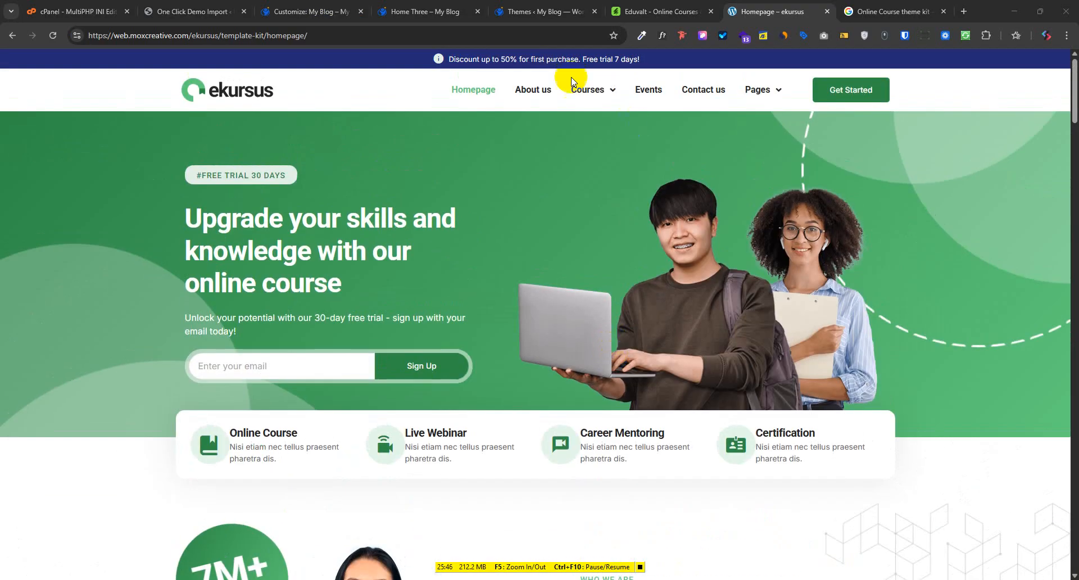
mouse_move(582, 89)
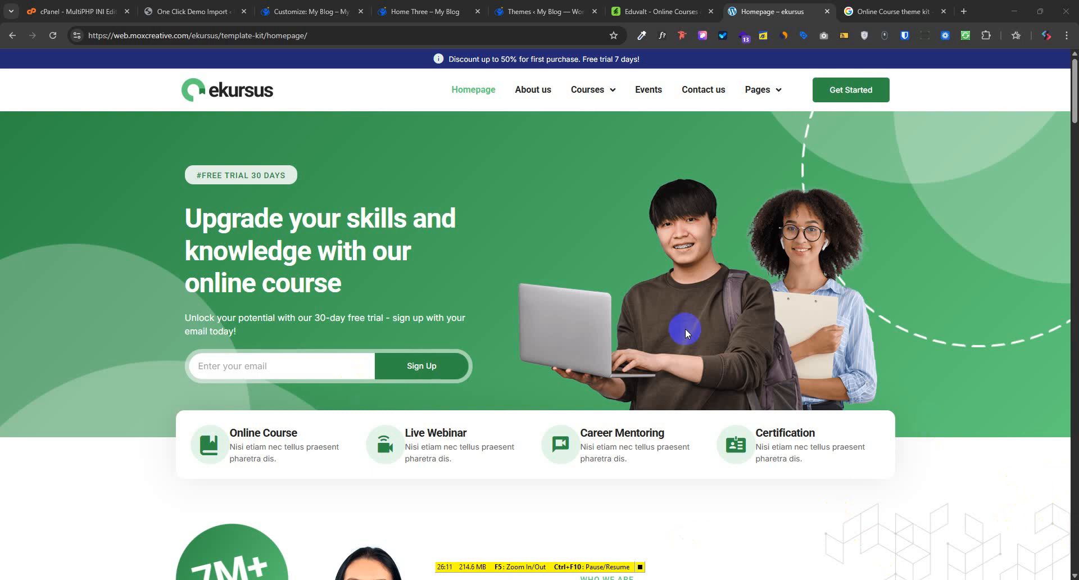
scroll(490, 392, "down", 15)
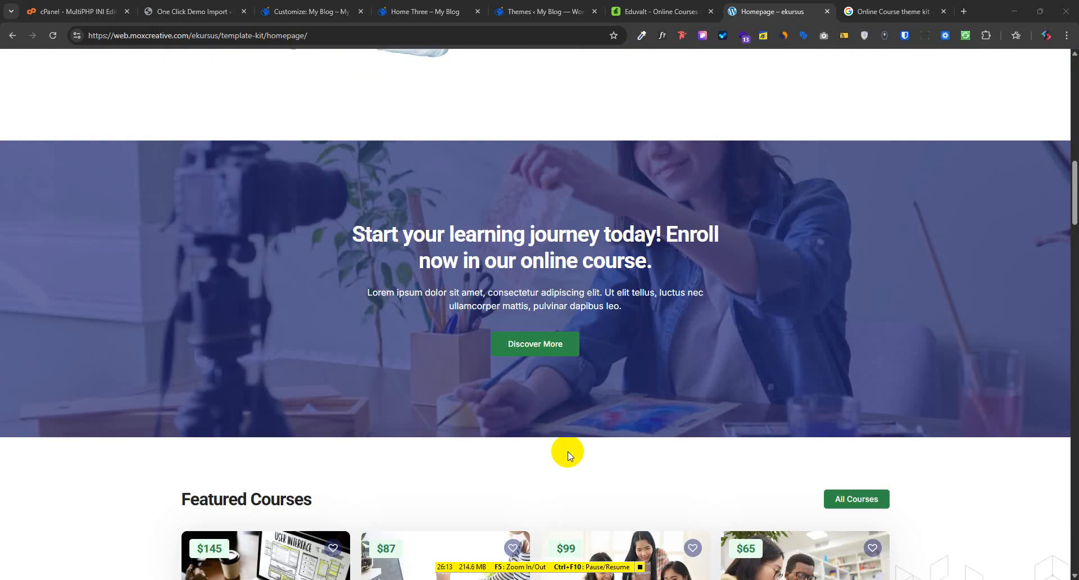
scroll(567, 455, "down", 20)
scroll(540, 267, "up", 6)
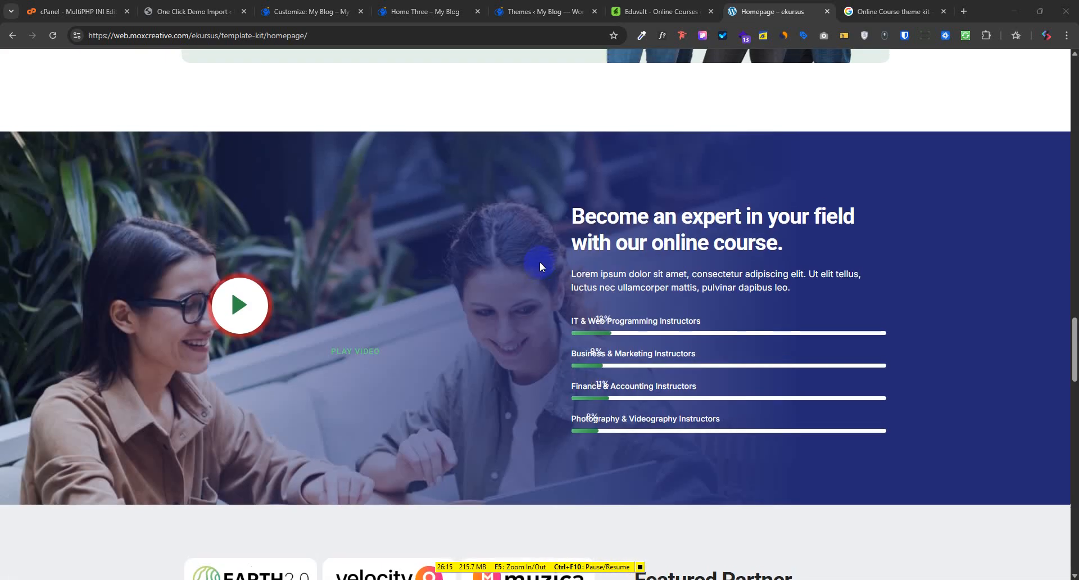
Switch to the imported Home Three page and check its sections and the Recent Trending Courses carousel.
left_click(425, 11)
scroll(527, 331, "down", 5)
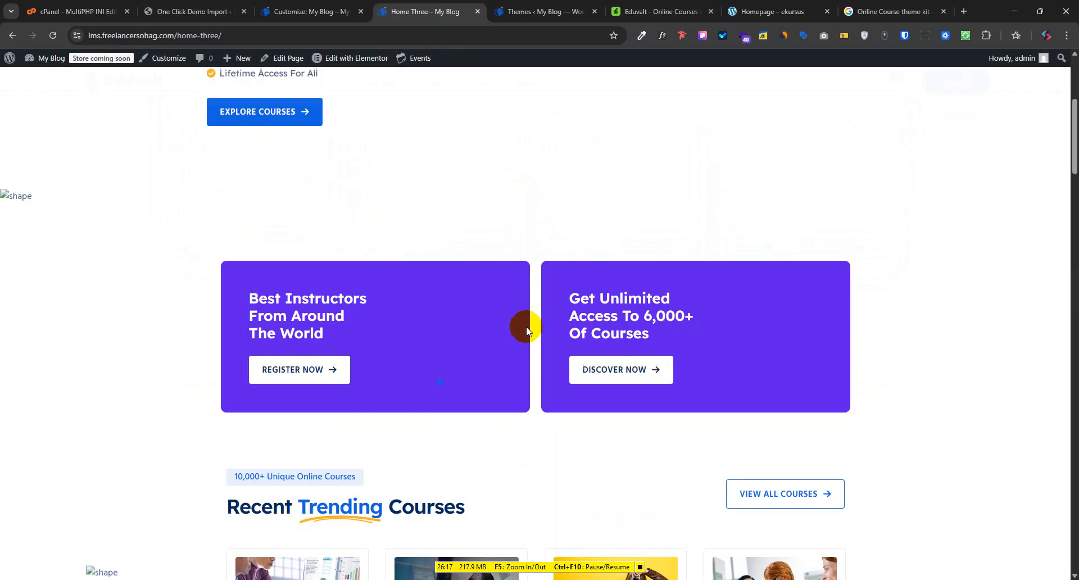
scroll(527, 330, "down", 8)
left_click(845, 227)
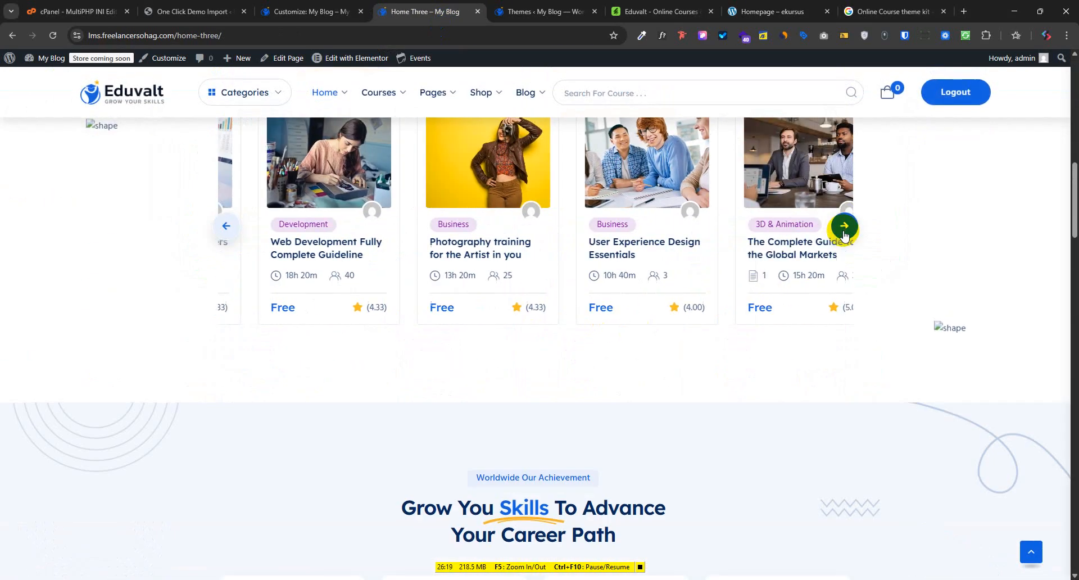
left_click(845, 227)
scroll(658, 444, "up", 13)
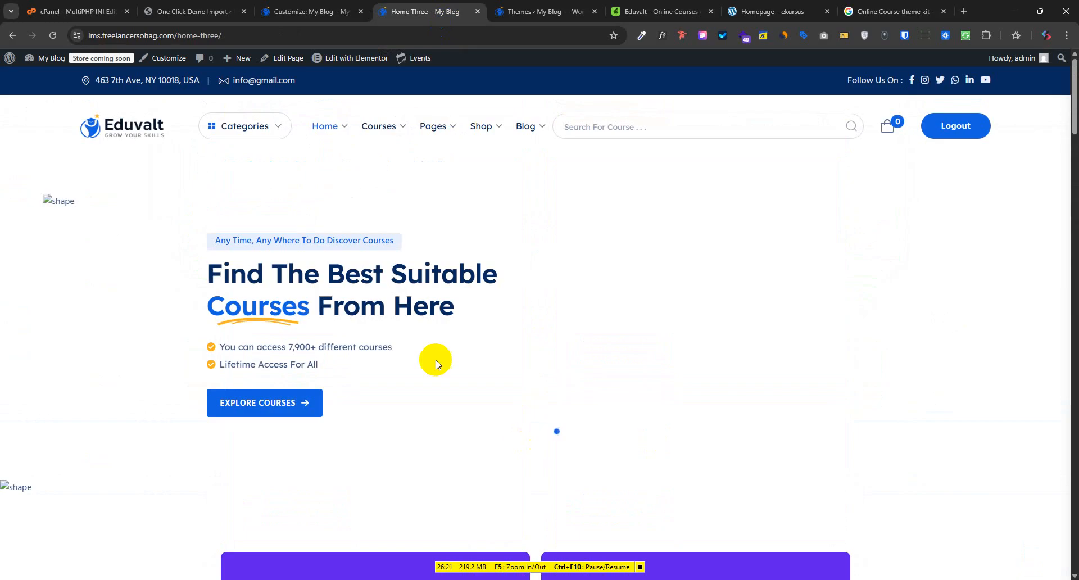
Open the imported Home Two layout, look it over, and switch to the site's main Eduvalt homepage.
mouse_move(341, 181)
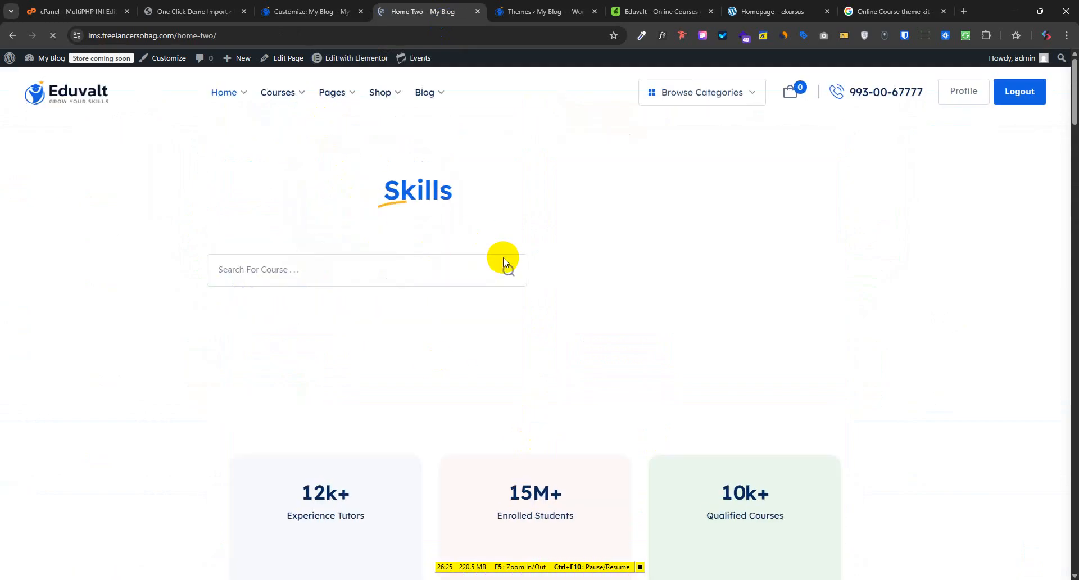
scroll(727, 313, "down", 15)
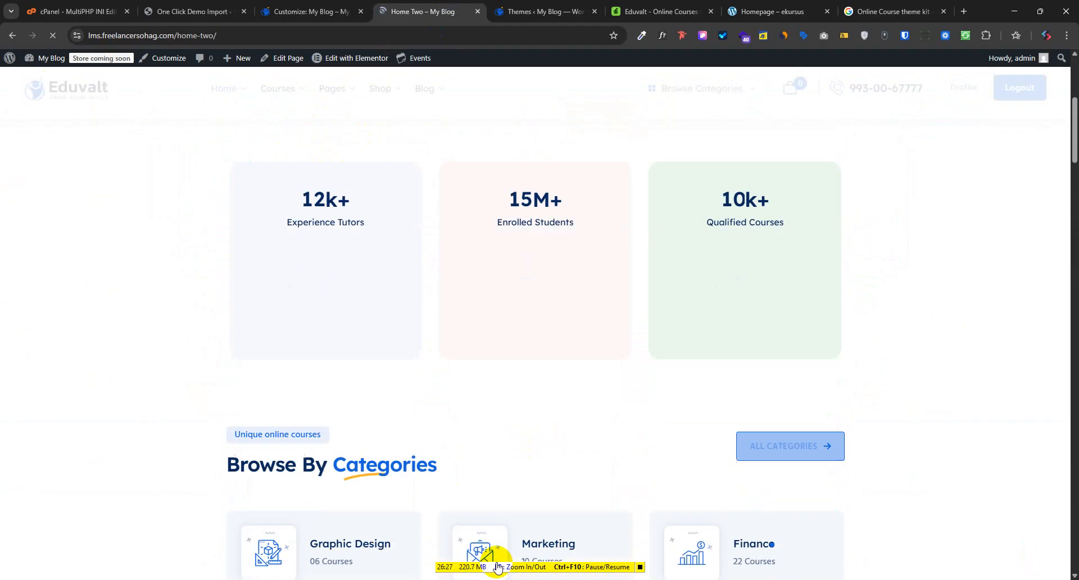
scroll(549, 472, "up", 2)
scroll(549, 472, "up", 10)
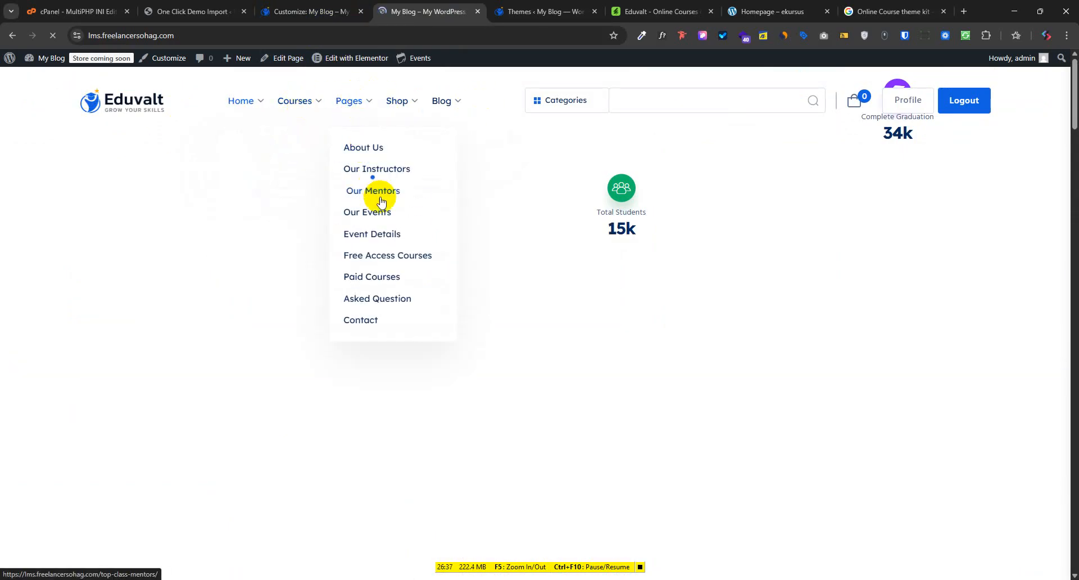
Examine the main Eduvalt homepage from the featured courses through the testimonials and instructors to the Latest News & Blog section.
scroll(587, 309, "down", 15)
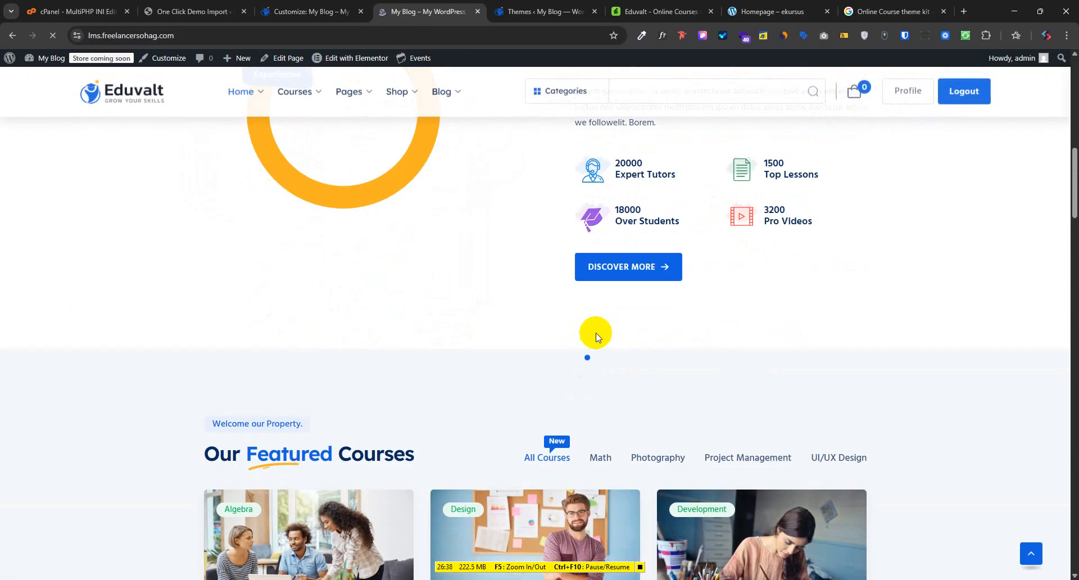
scroll(577, 329, "down", 15)
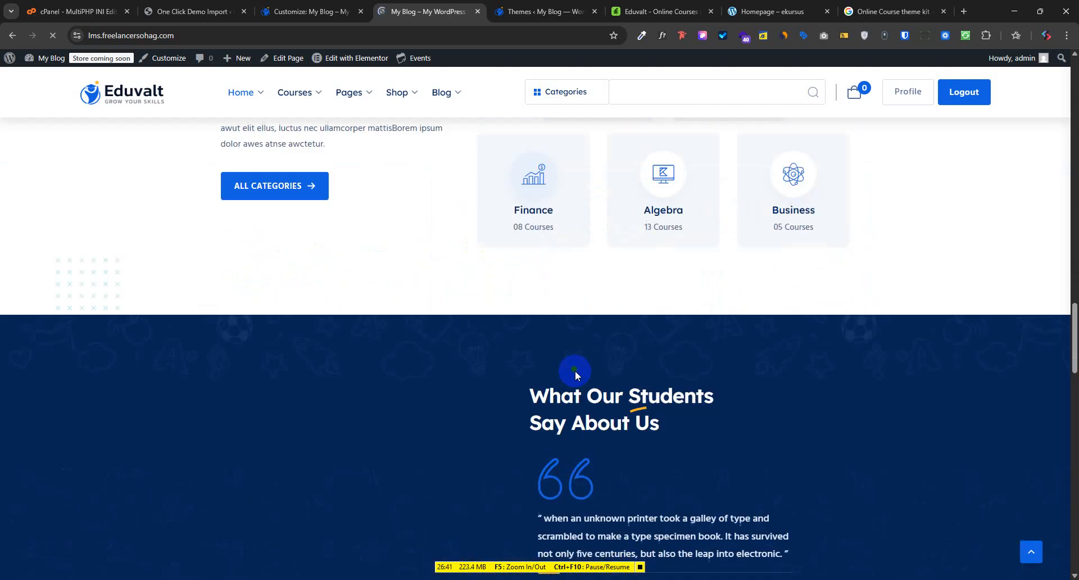
scroll(587, 464, "down", 15)
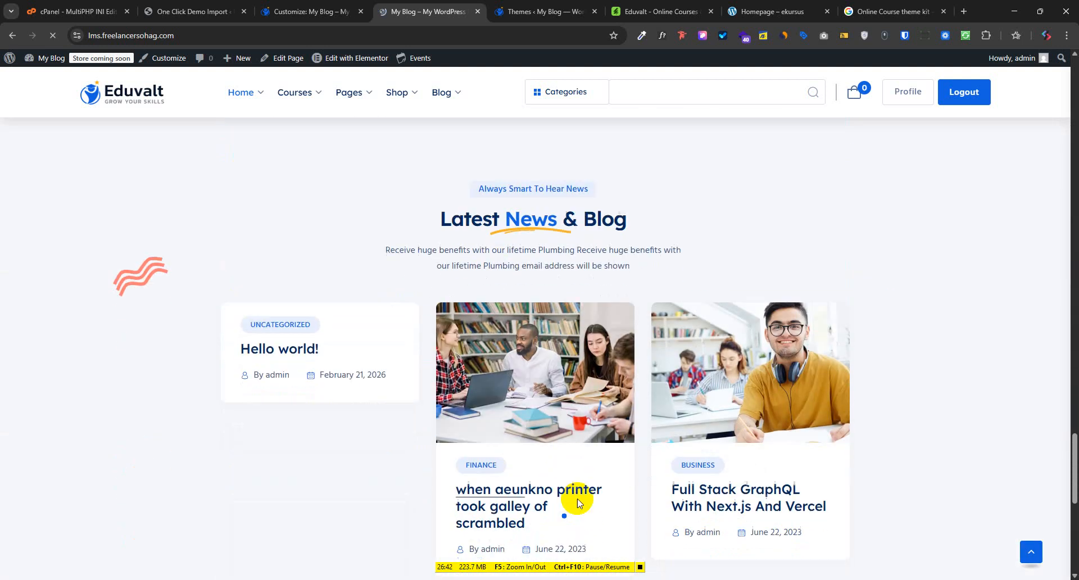
scroll(618, 511, "up", 20)
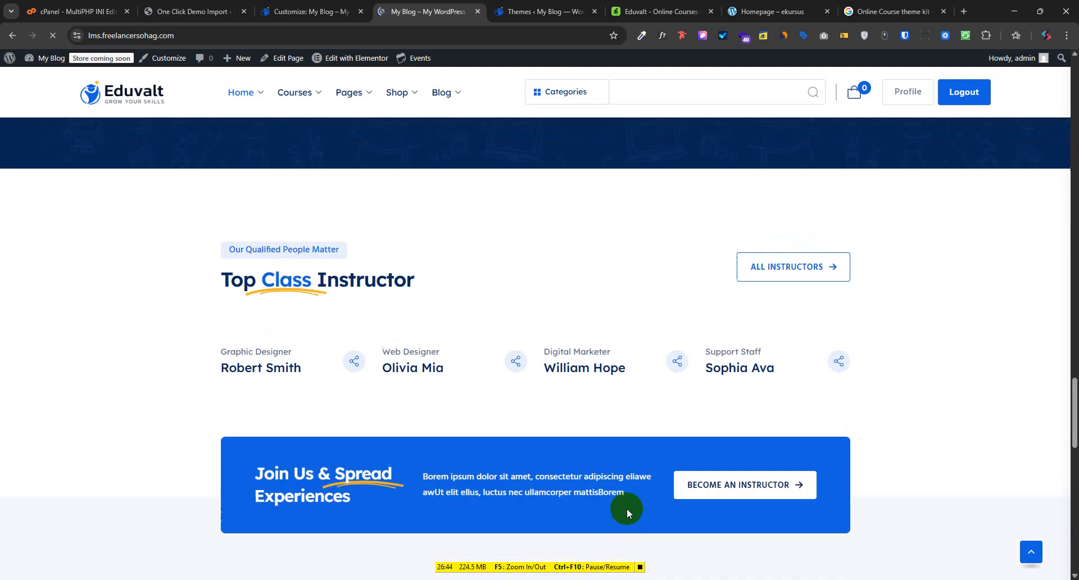
scroll(627, 512, "up", 10)
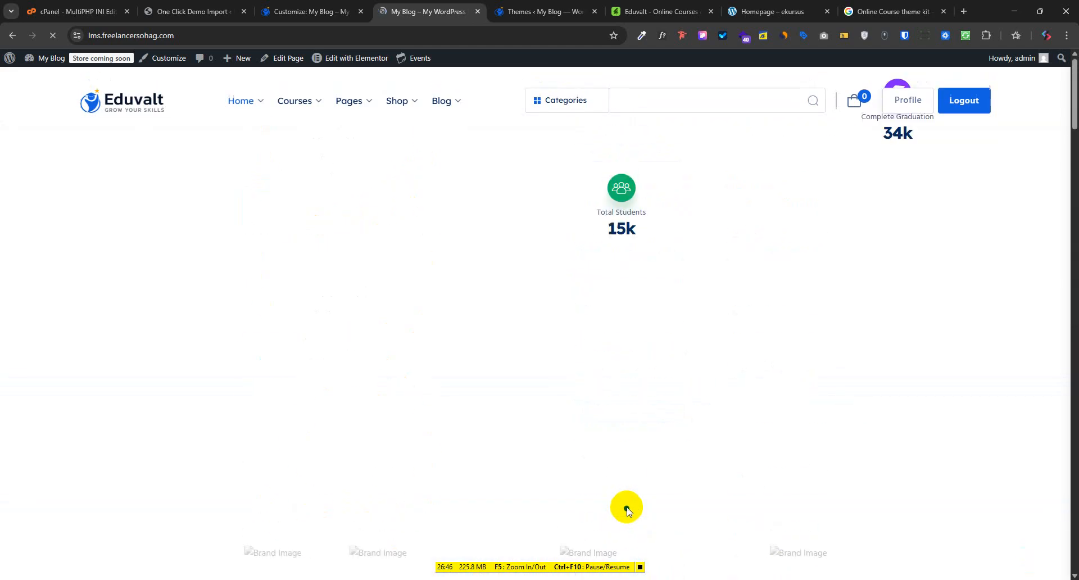
Look over the Eduvalt homepage down to its course cards and return to the page header.
left_click(345, 58)
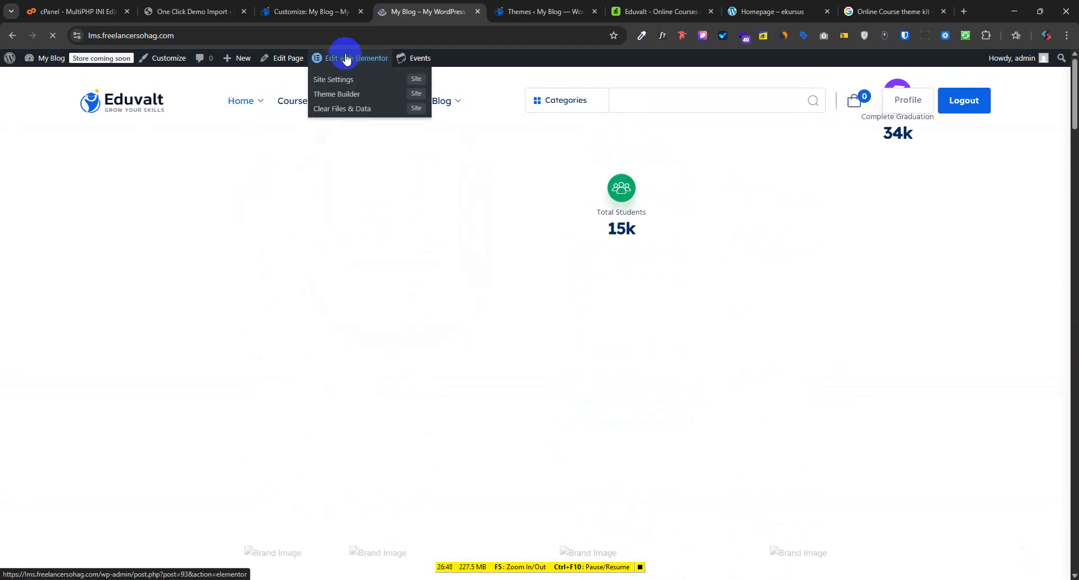
left_click(352, 82)
scroll(602, 308, "down", 5)
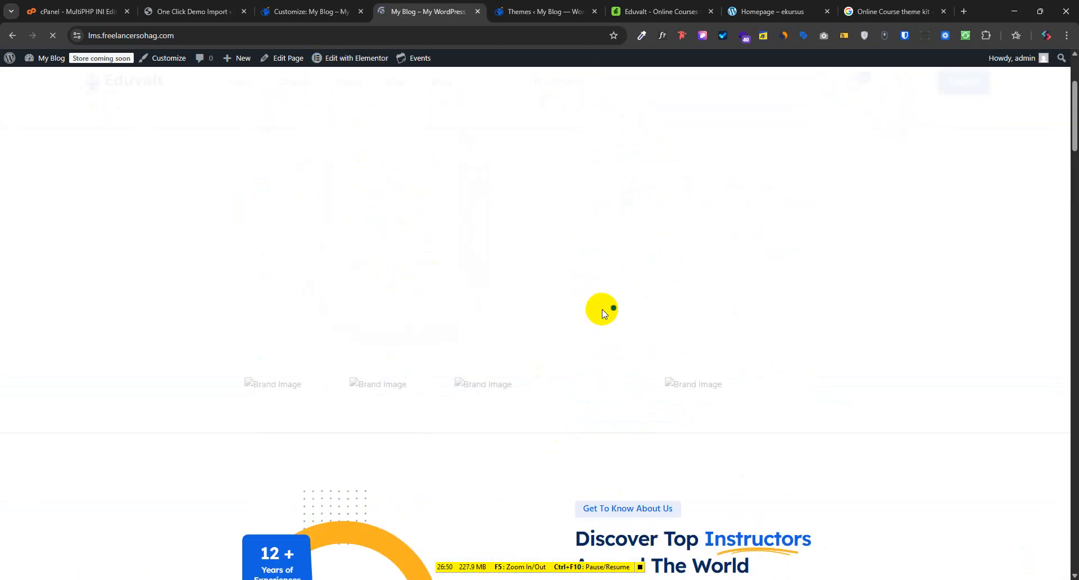
scroll(640, 273, "down", 6)
scroll(596, 451, "down", 7)
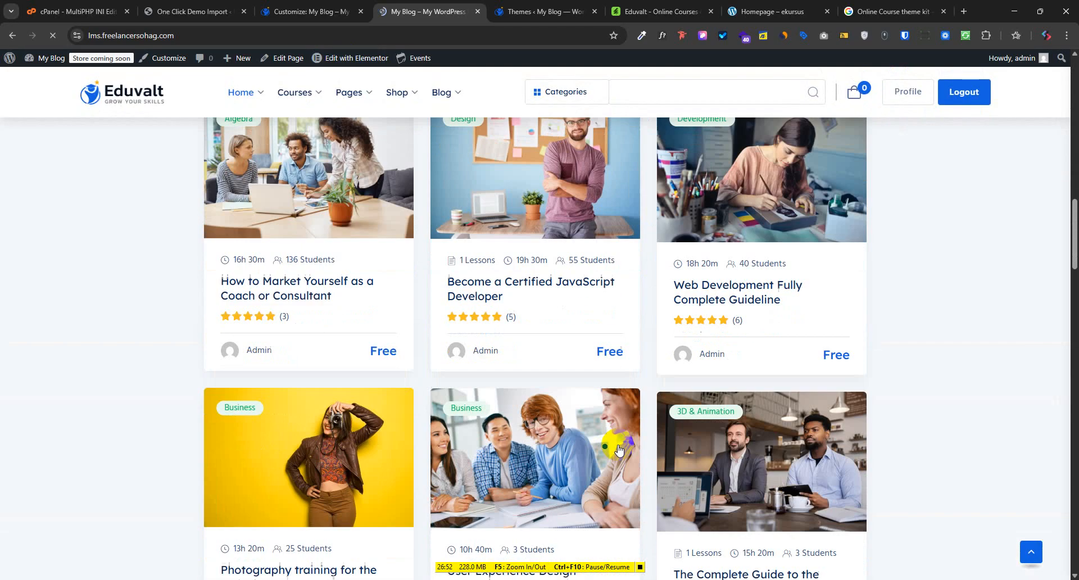
scroll(591, 424, "up", 19)
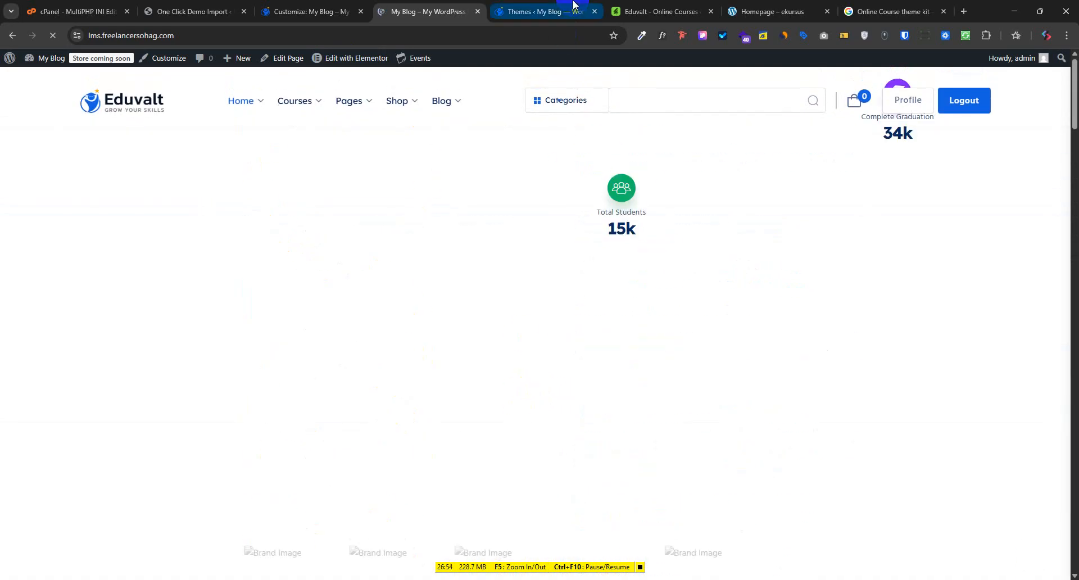
Close the Eduvalt theme details in the WordPress admin and open the Tutor LMS course list.
left_click(553, 11)
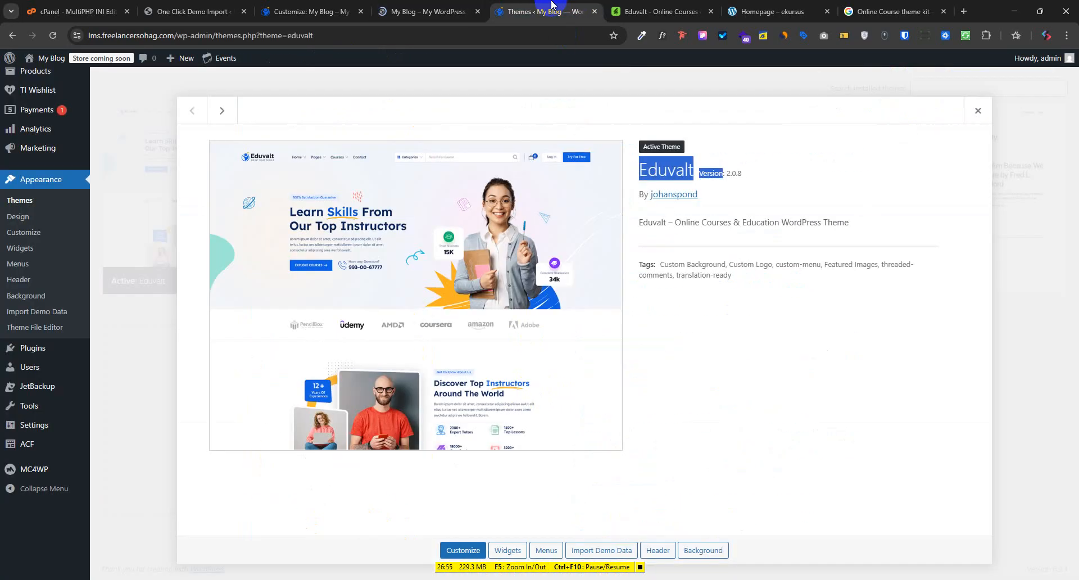
left_click(978, 111)
scroll(600, 431, "up", 5)
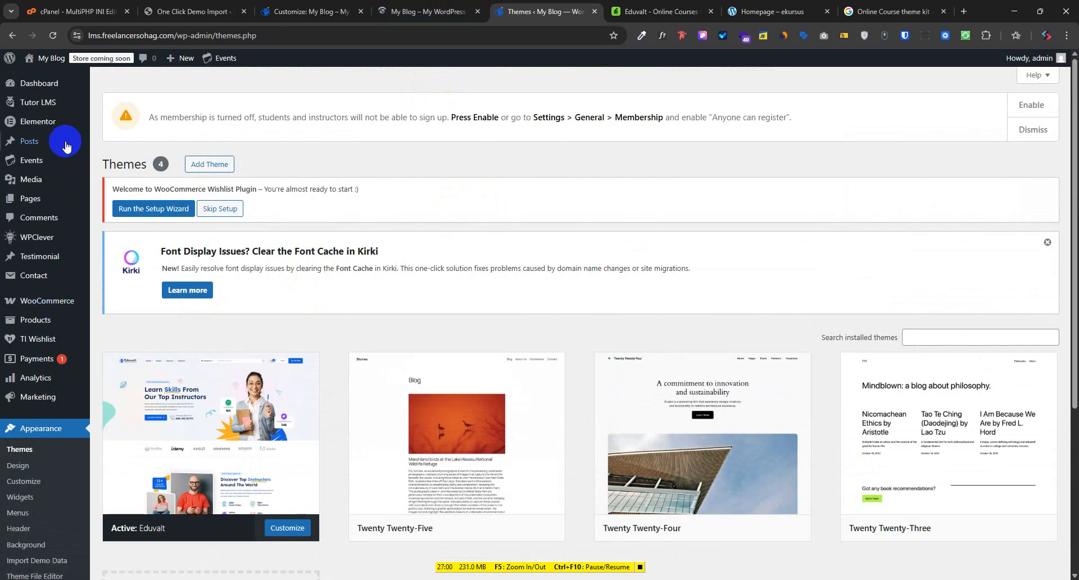
mouse_move(33, 102)
left_click(125, 109)
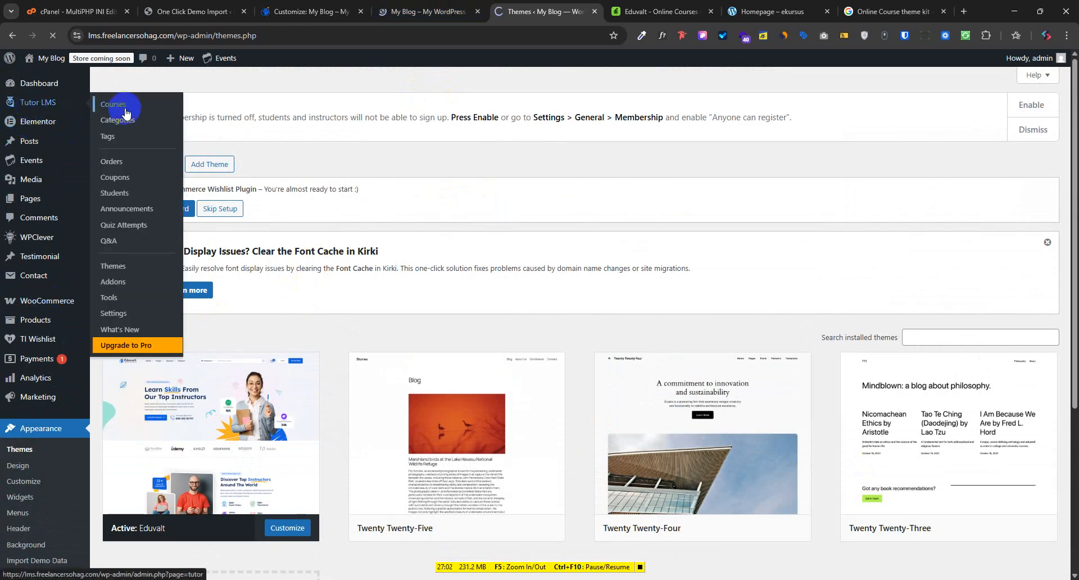
scroll(844, 349, "down", 4)
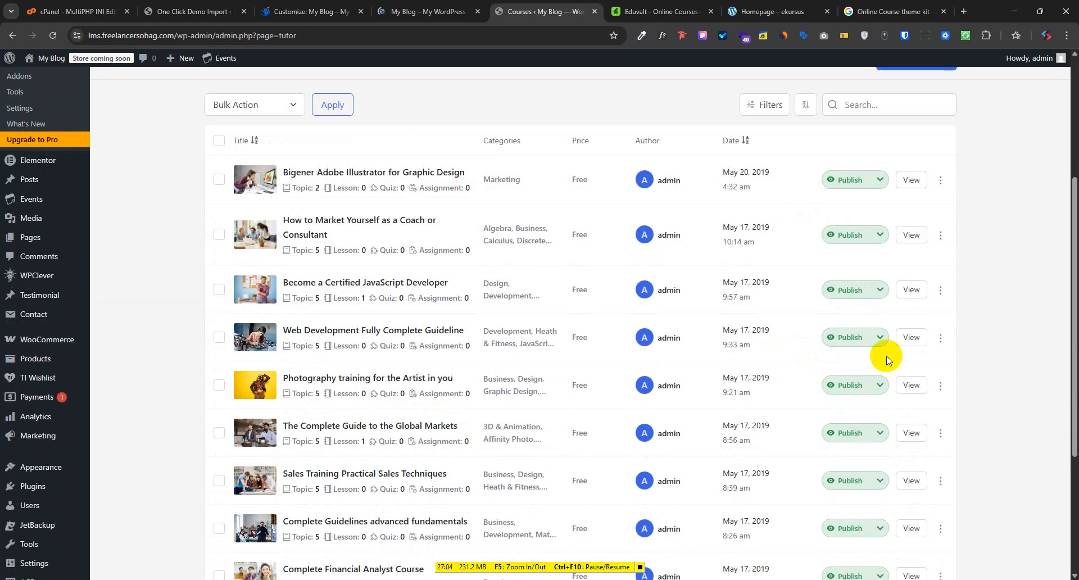
scroll(922, 265, "up", 1)
Open the course "Bigener Adobe Illustrator for Graphic Design" for editing and look over its basic settings.
left_click(940, 237)
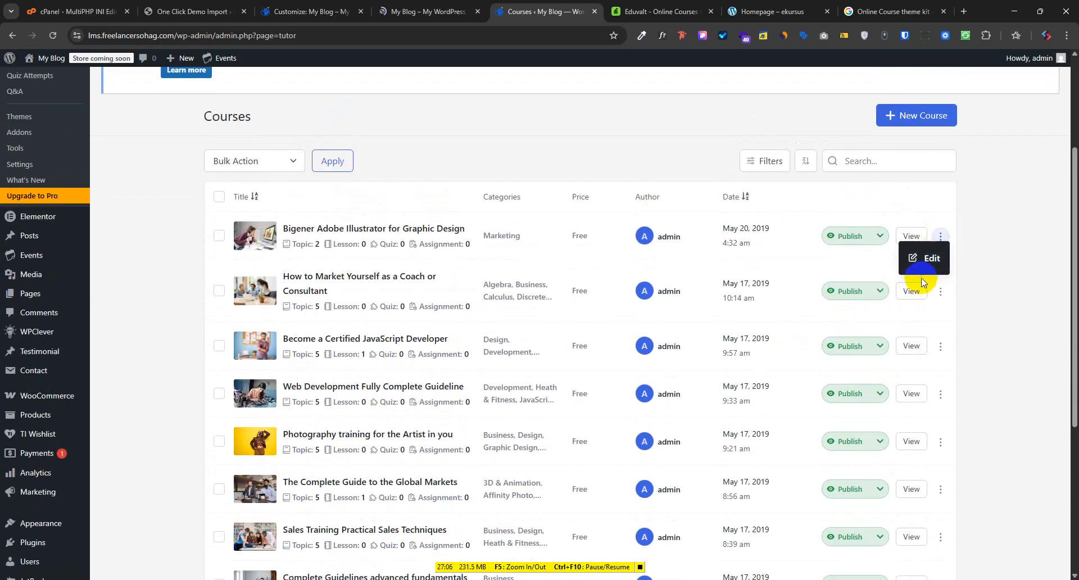
left_click(919, 262)
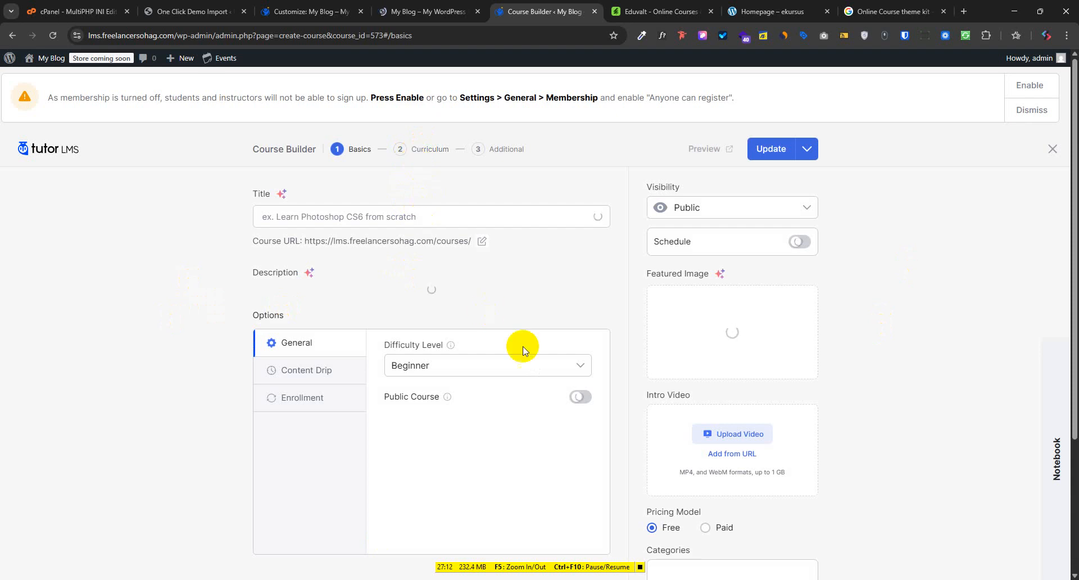
scroll(495, 436, "down", 6)
scroll(516, 481, "down", 2)
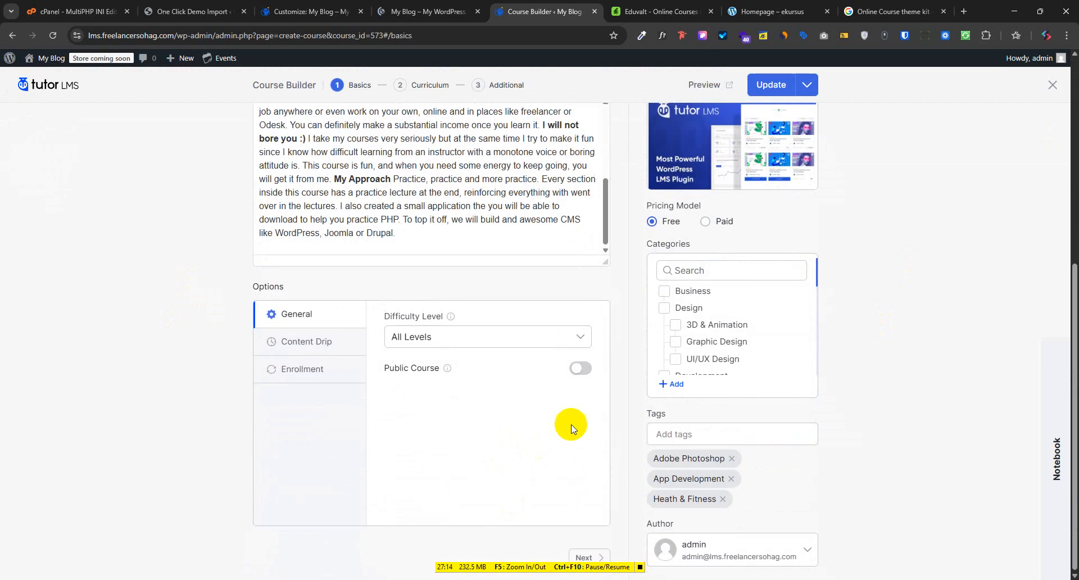
scroll(627, 532, "up", 8)
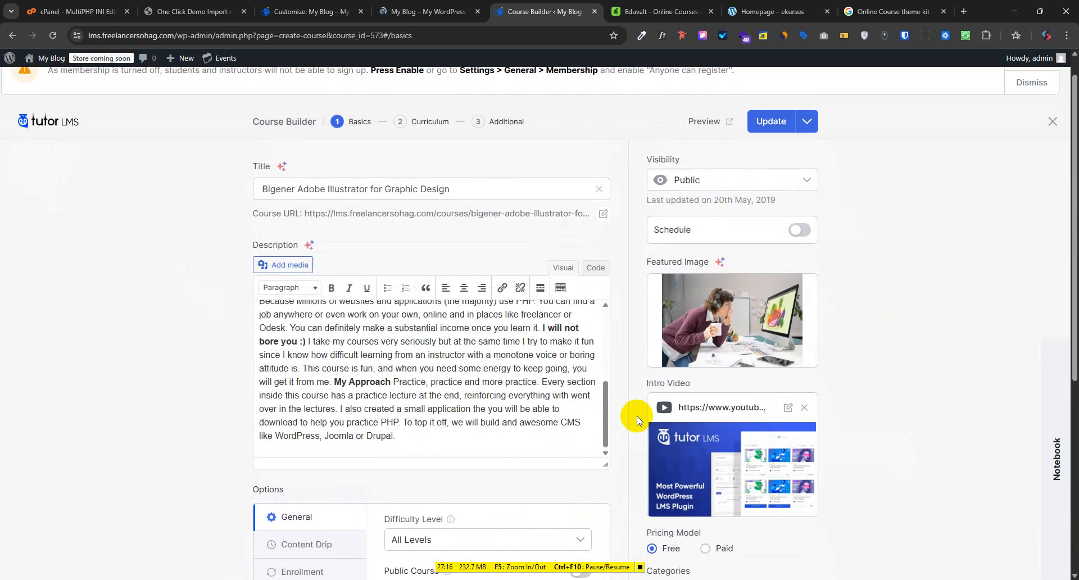
Start a new quiz titled "WP Quize" under the Advance Concepts topic in the course curriculum.
left_click(425, 148)
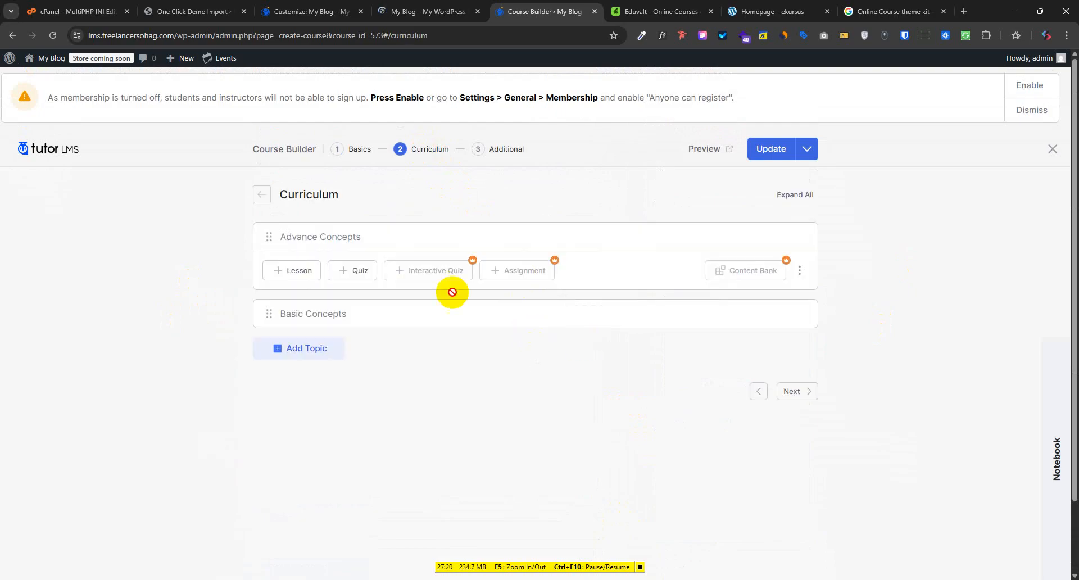
left_click(355, 271)
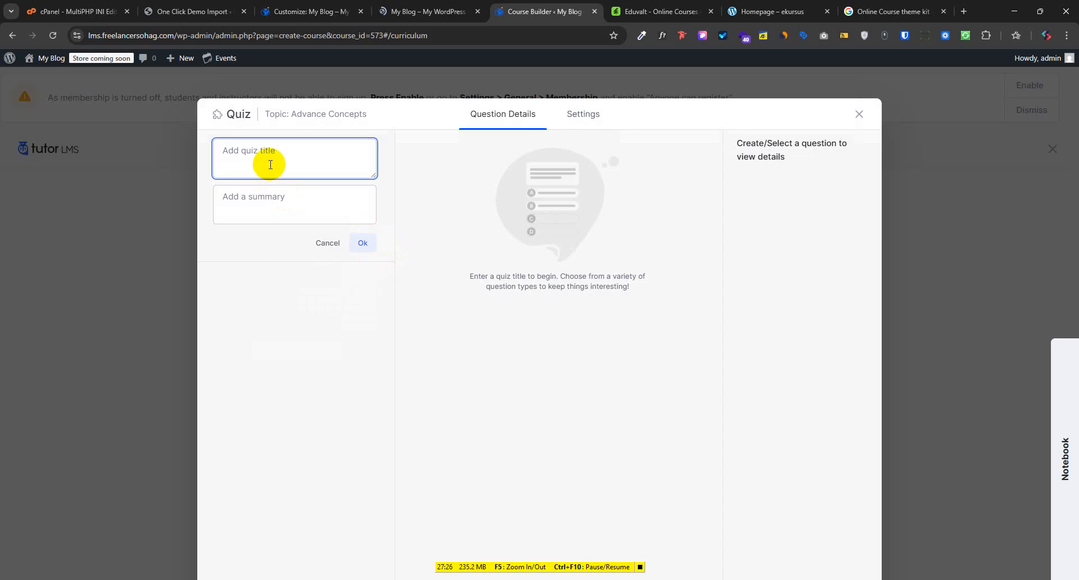
type("WP Quize")
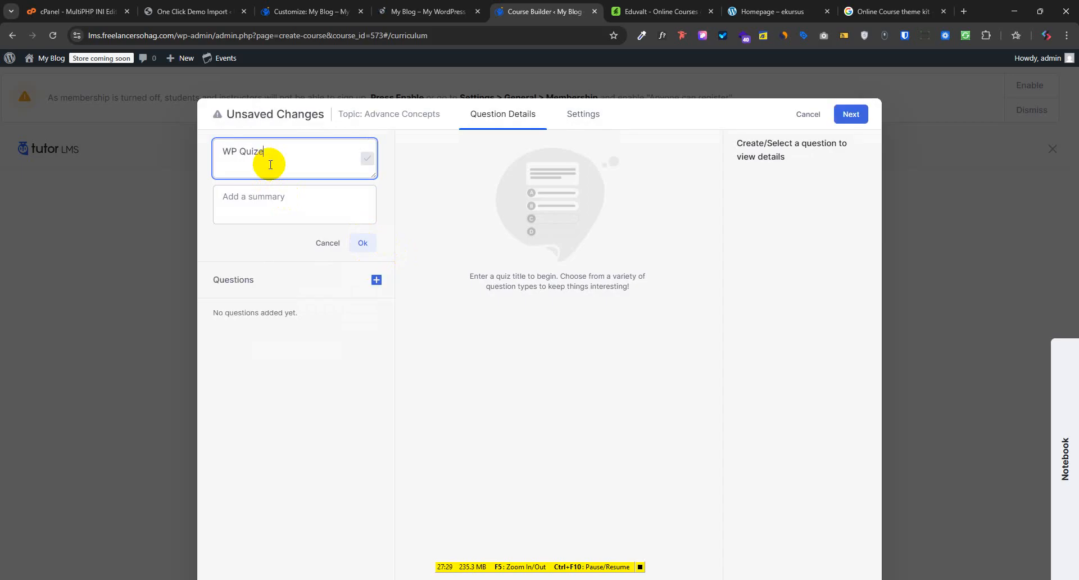
Reuse the quiz title as the start of its summary, extend it with a summary label, and save the quiz details.
left_click(279, 214)
left_click_drag(267, 152, 173, 150)
key("ctrl+c")
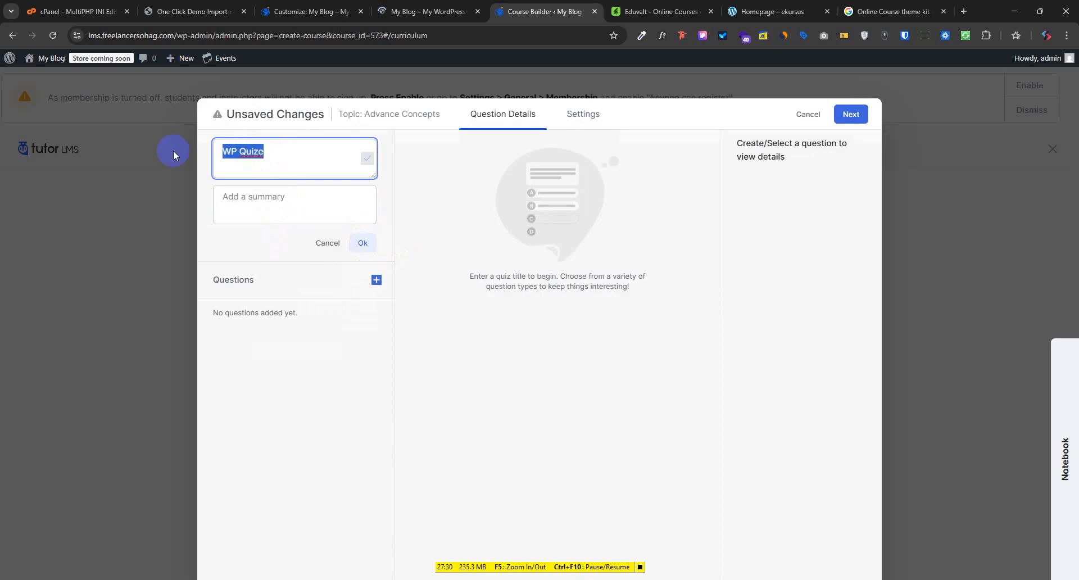
left_click(278, 213)
key("ctrl+v")
double_click(251, 198)
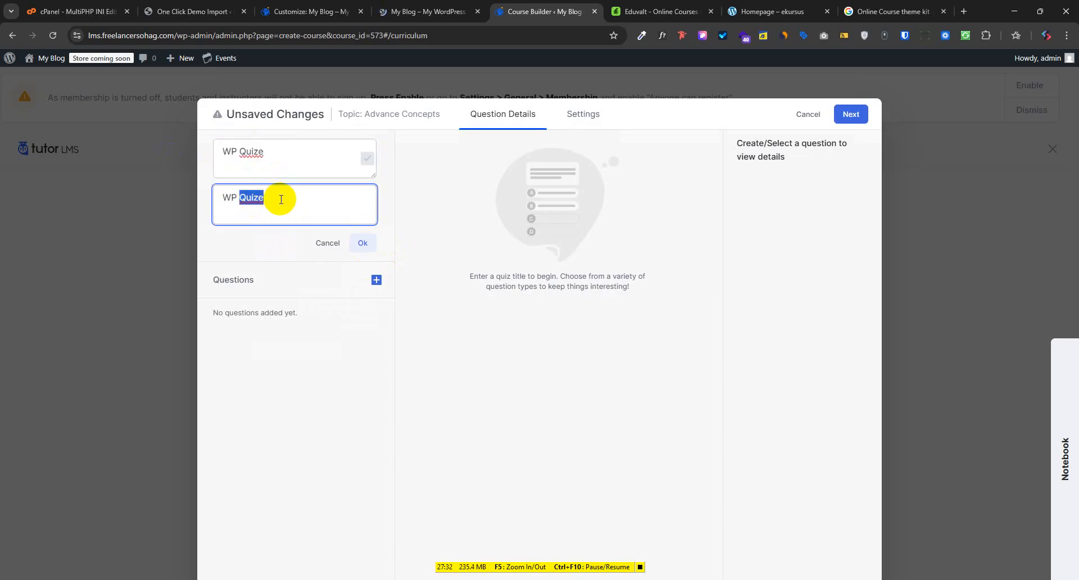
left_click(280, 201)
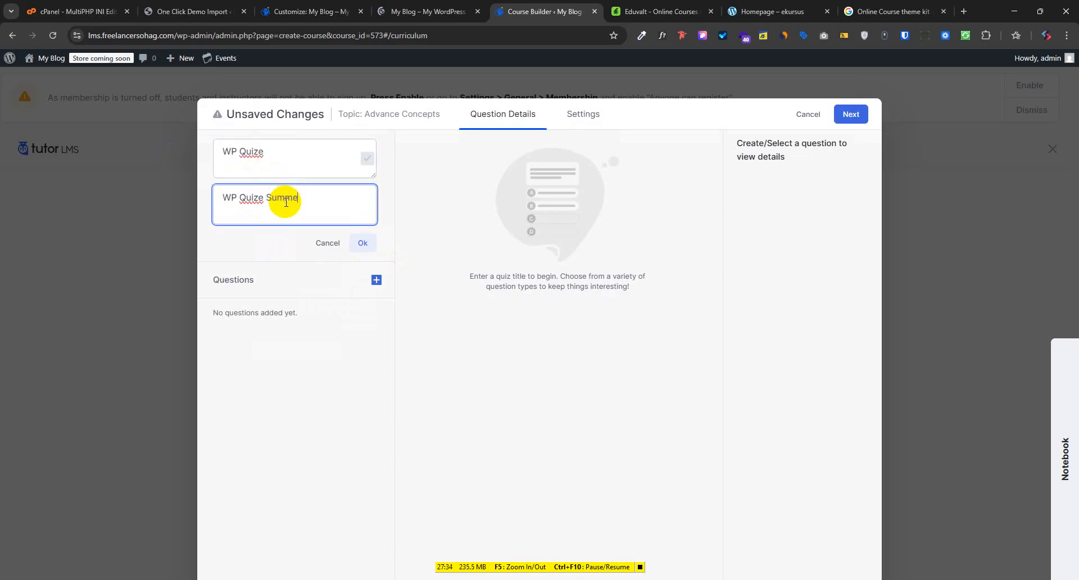
left_click(362, 242)
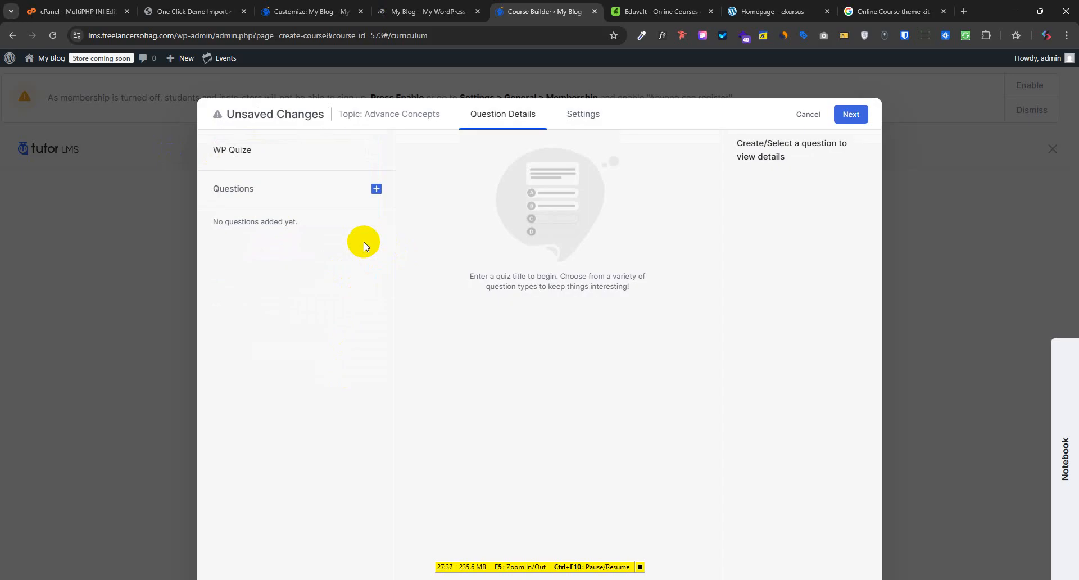
Add an Open Ended/Essay question and a Fill in the Blanks question to the quiz.
left_click(377, 190)
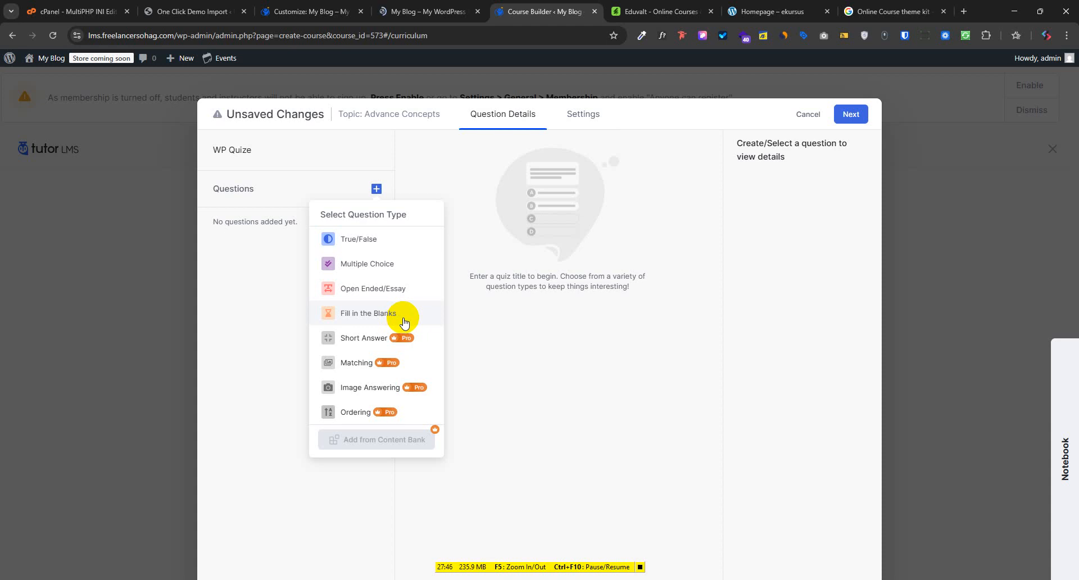
left_click(380, 291)
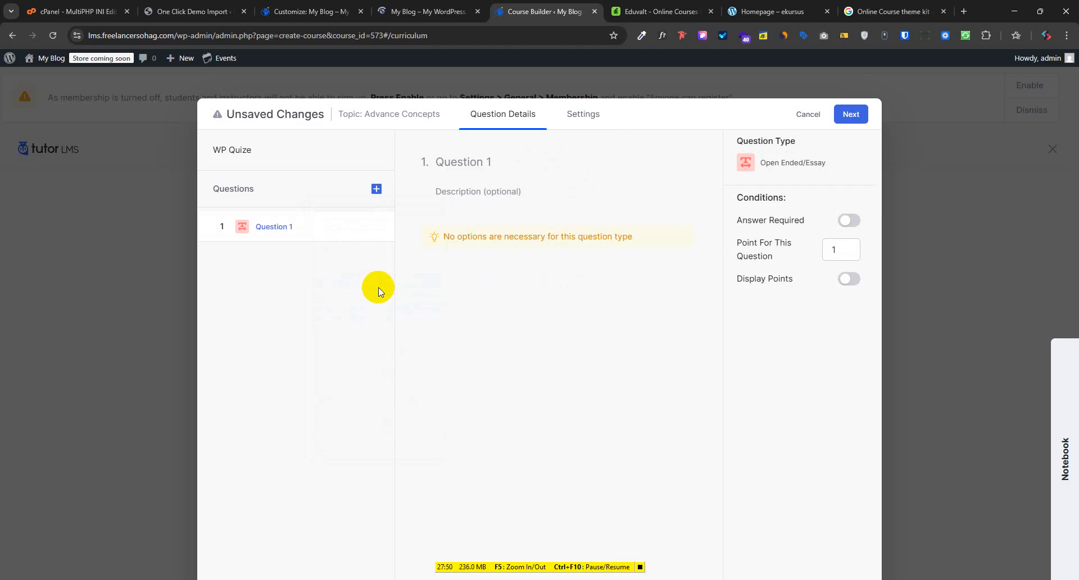
left_click(377, 190)
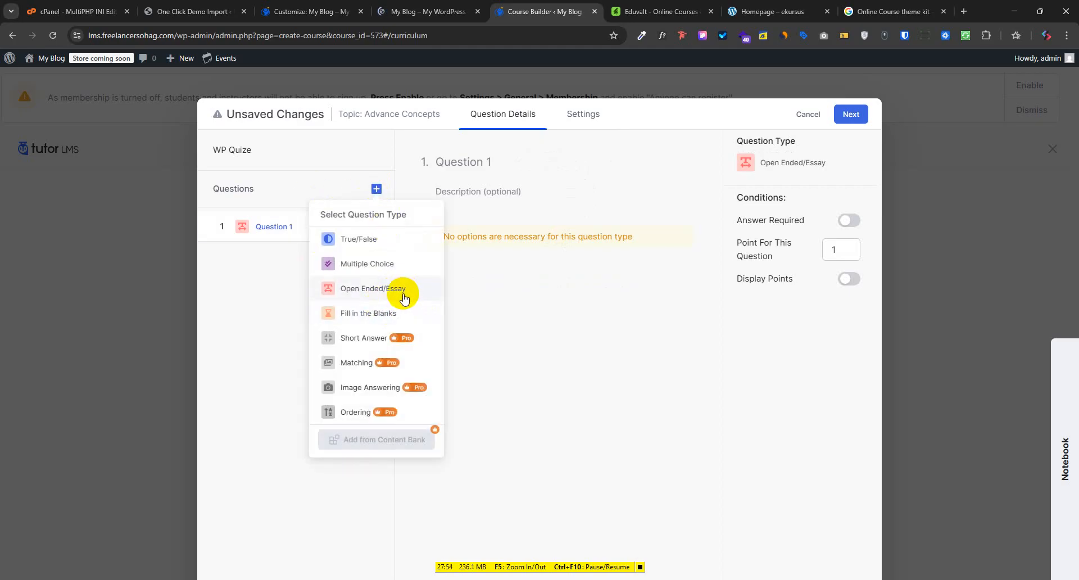
left_click(364, 314)
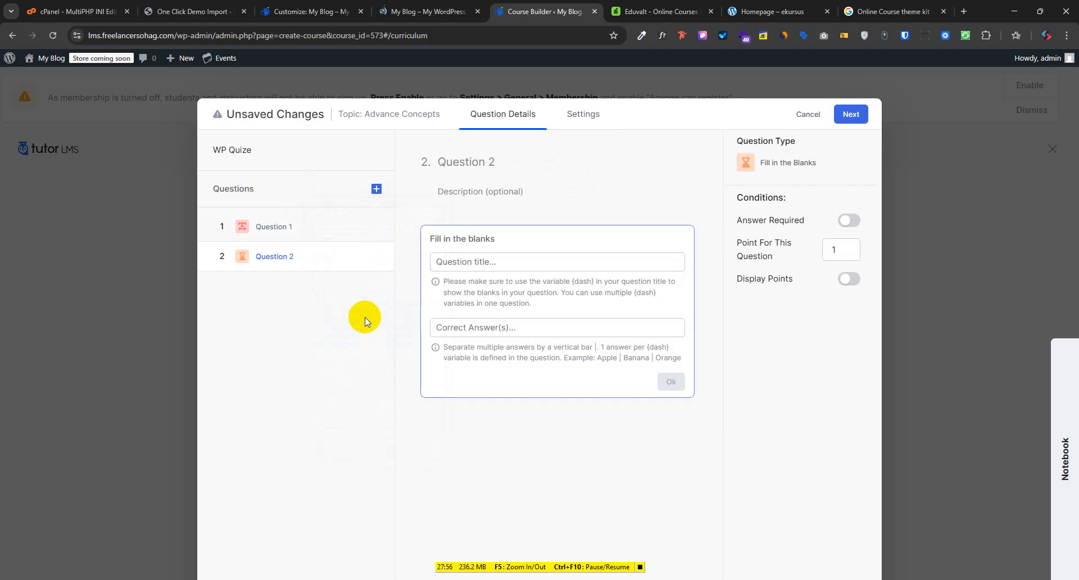
left_click(481, 262)
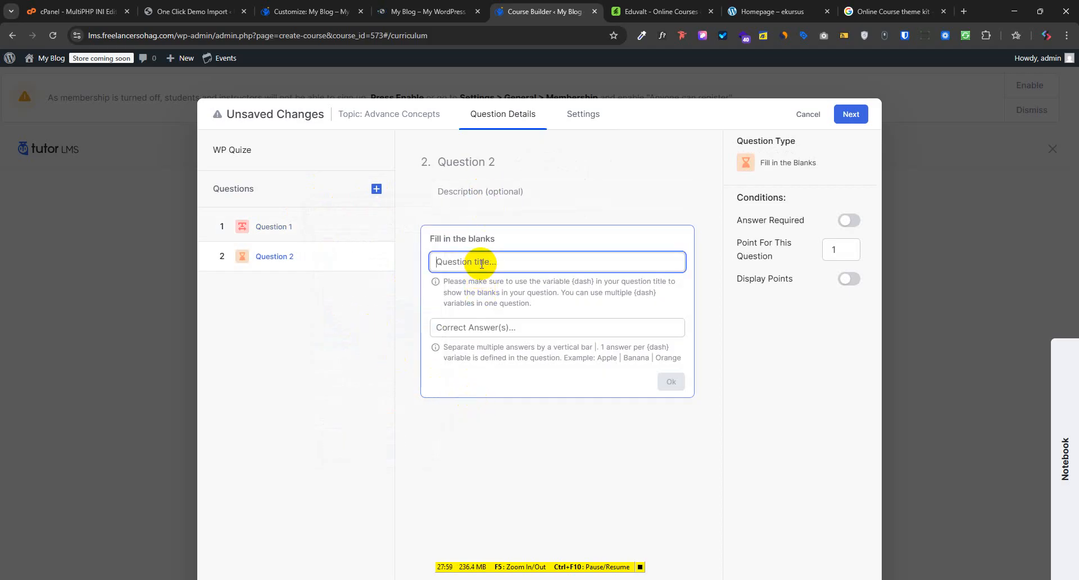
left_click(518, 328)
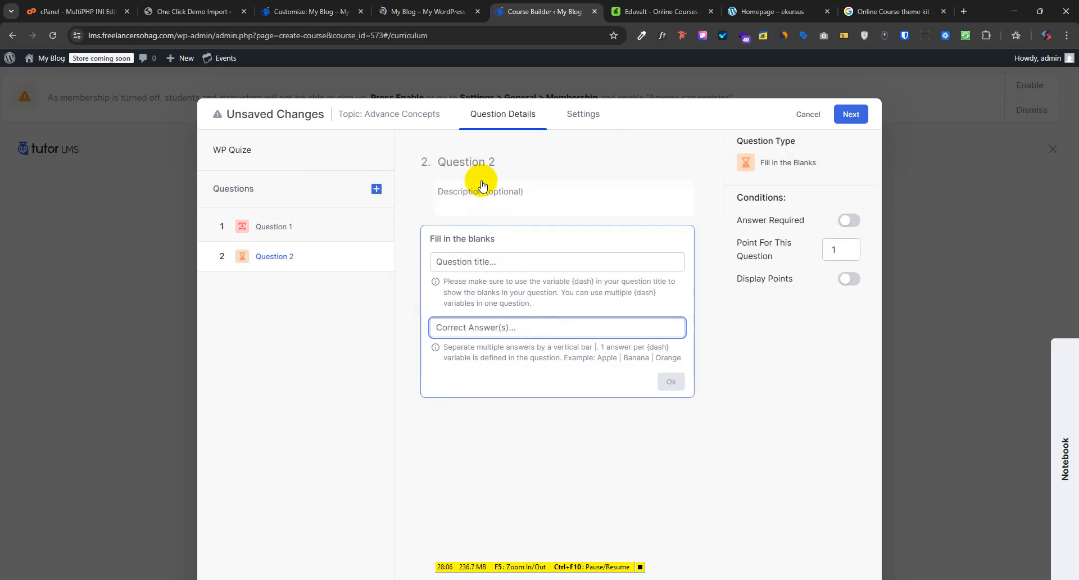
left_click(307, 230)
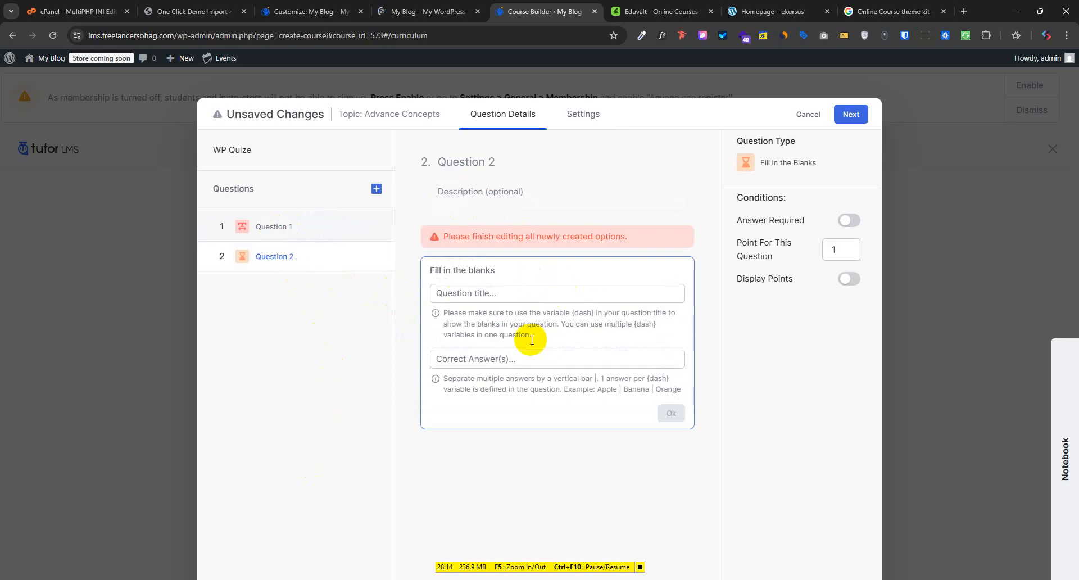
Name the second question "What Is Elementor" and copy that text into its fill-in-the-blanks question title.
left_click(493, 161)
key("BackSpace")
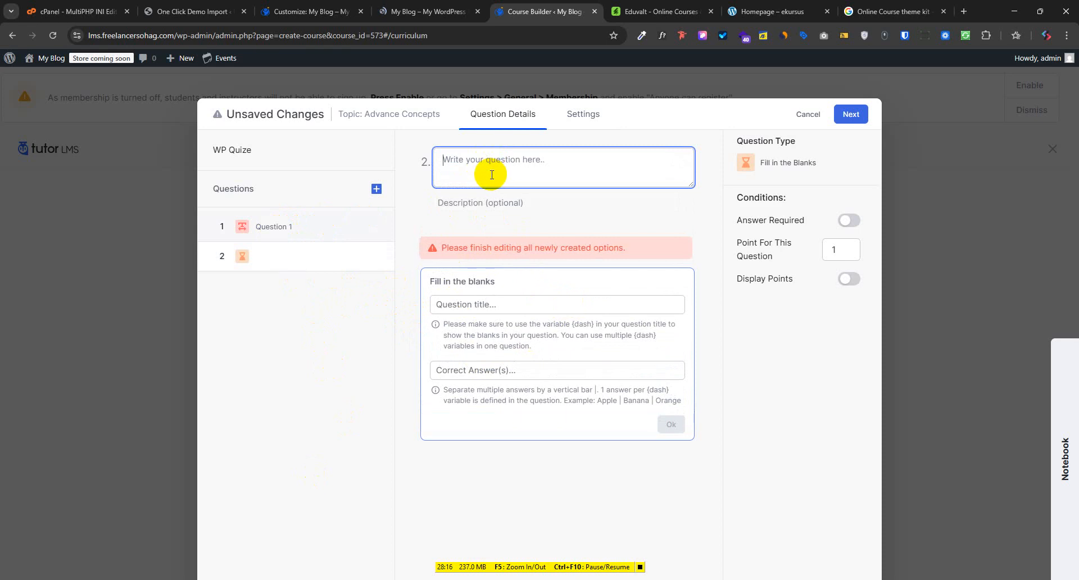
type("Wha")
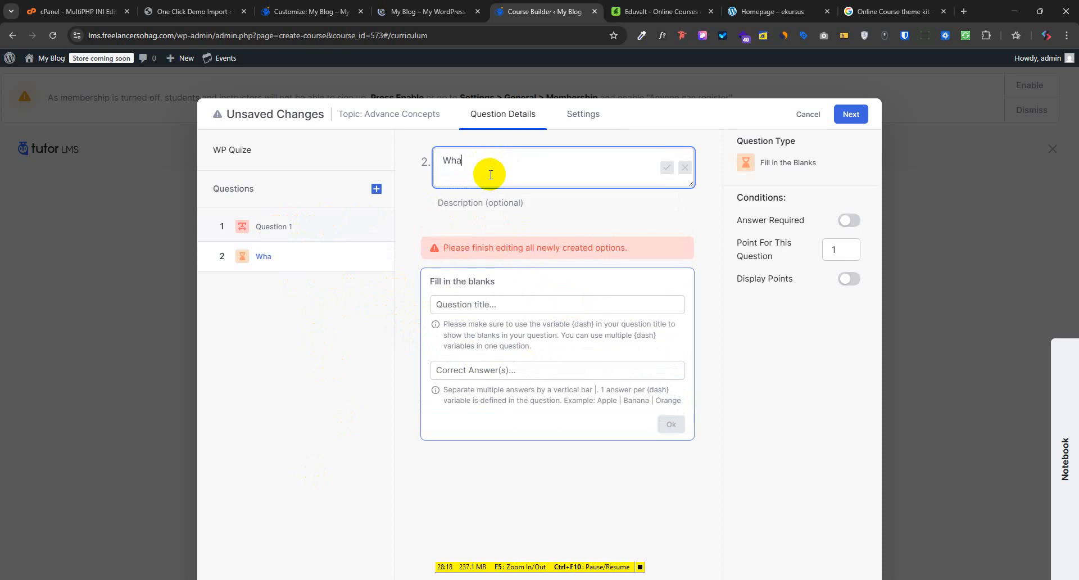
type("t Is E")
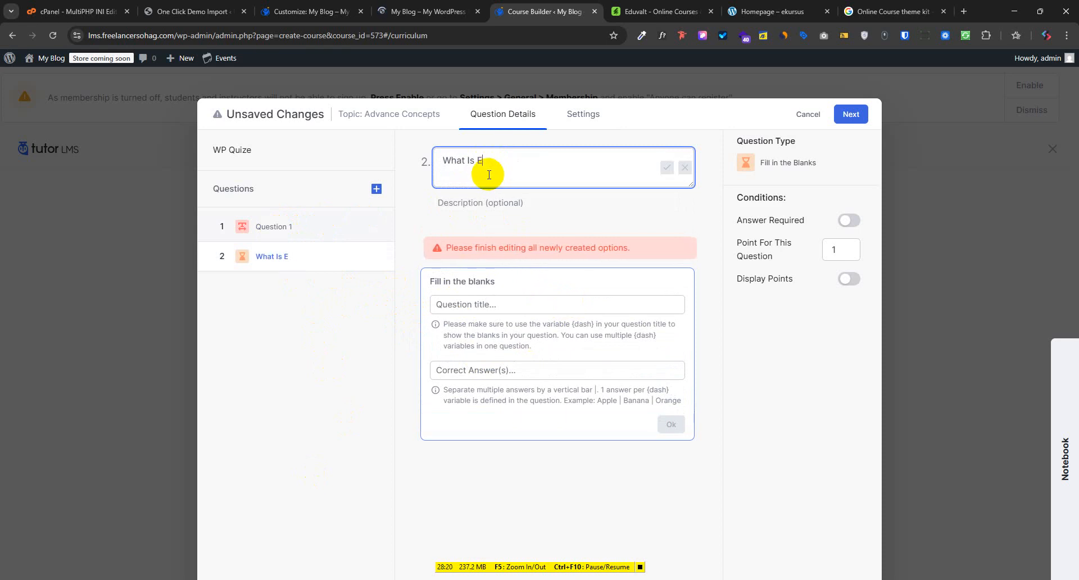
type("lementor")
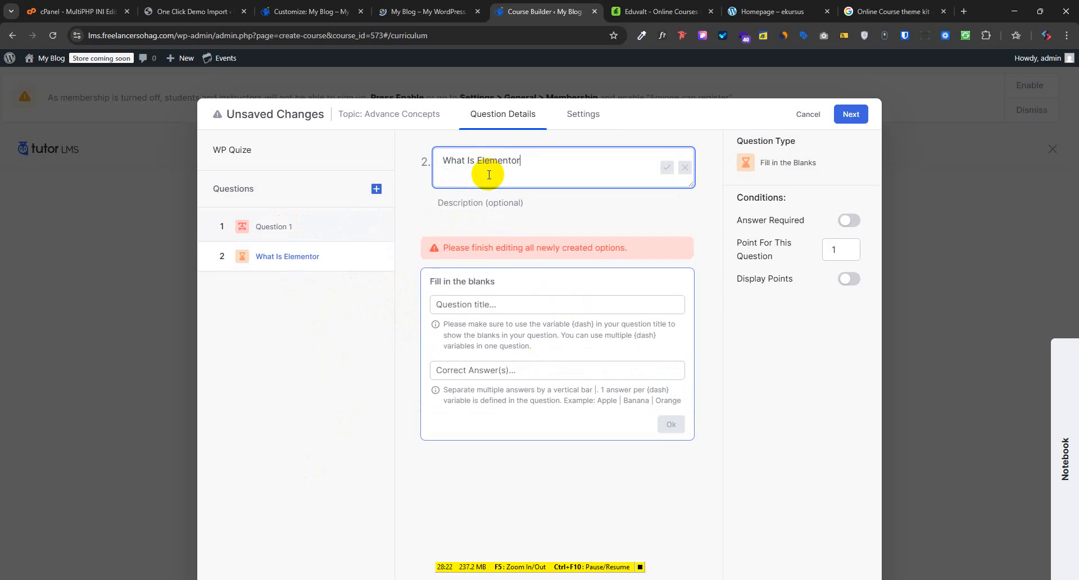
left_click_drag(525, 162, 403, 187)
key("ctrl+c")
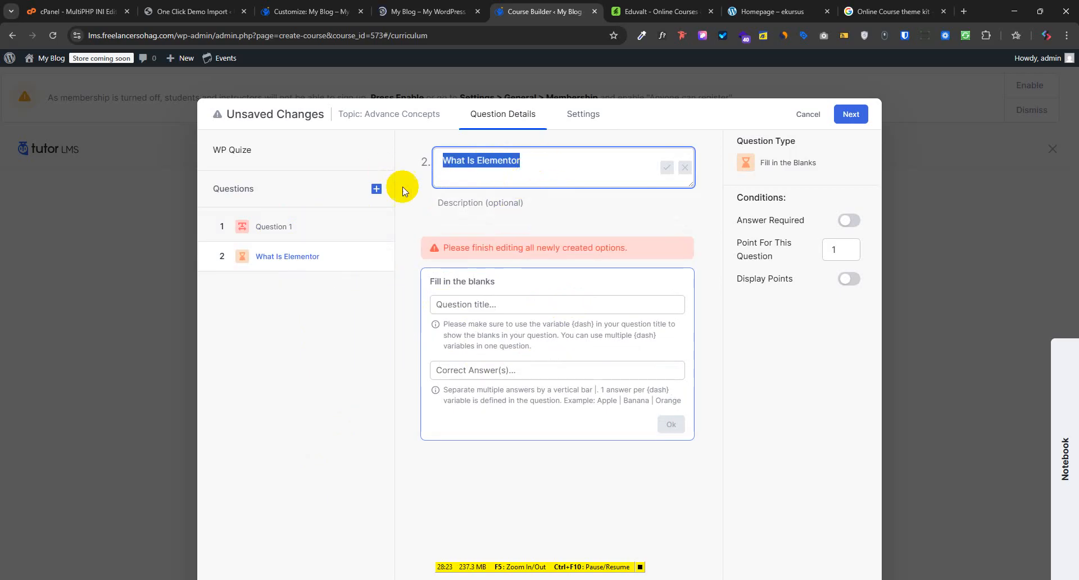
left_click(509, 304)
key("ctrl+v")
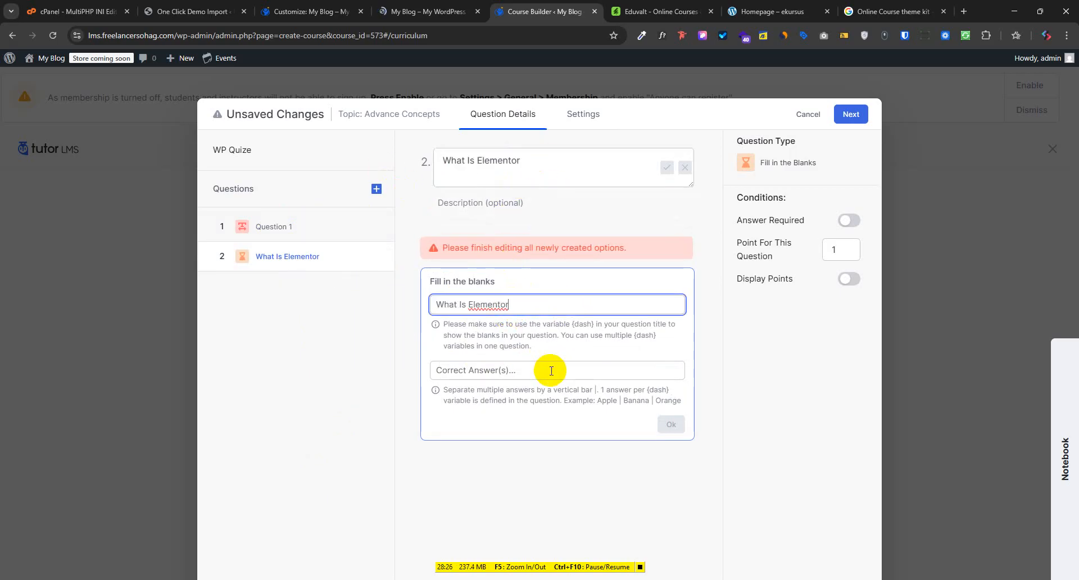
Enter "Apple | Banana" as the correct answers of the fill-in-the-blanks question.
left_click(526, 366)
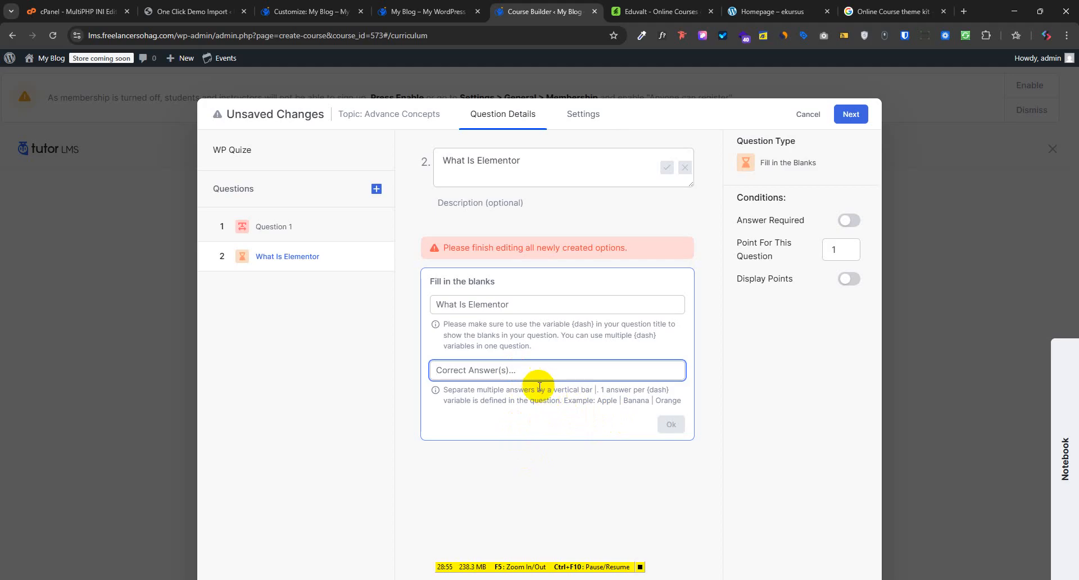
type("1")
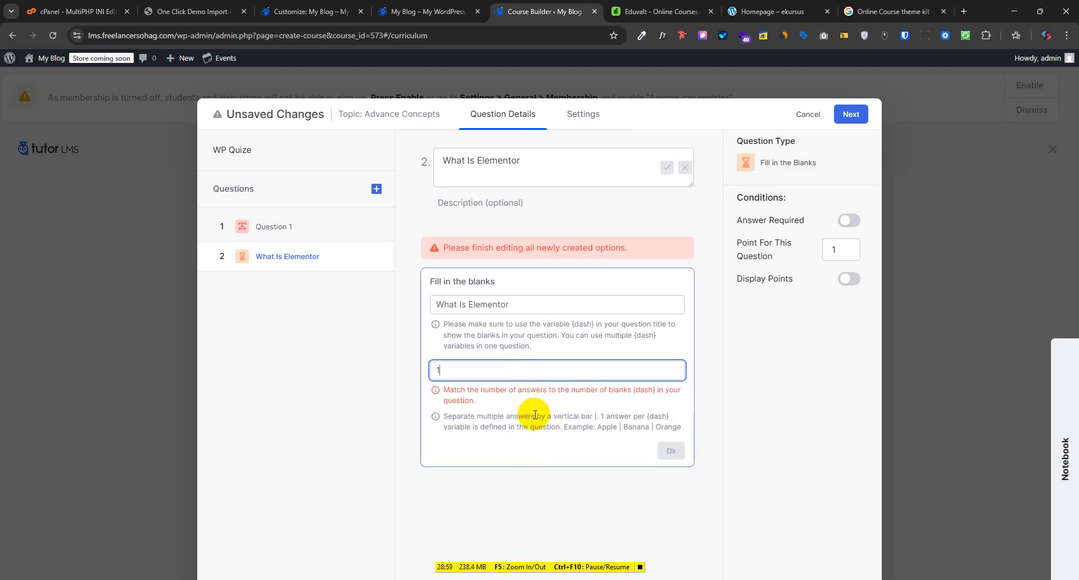
key("BackSpace")
type("Apple | Bannan")
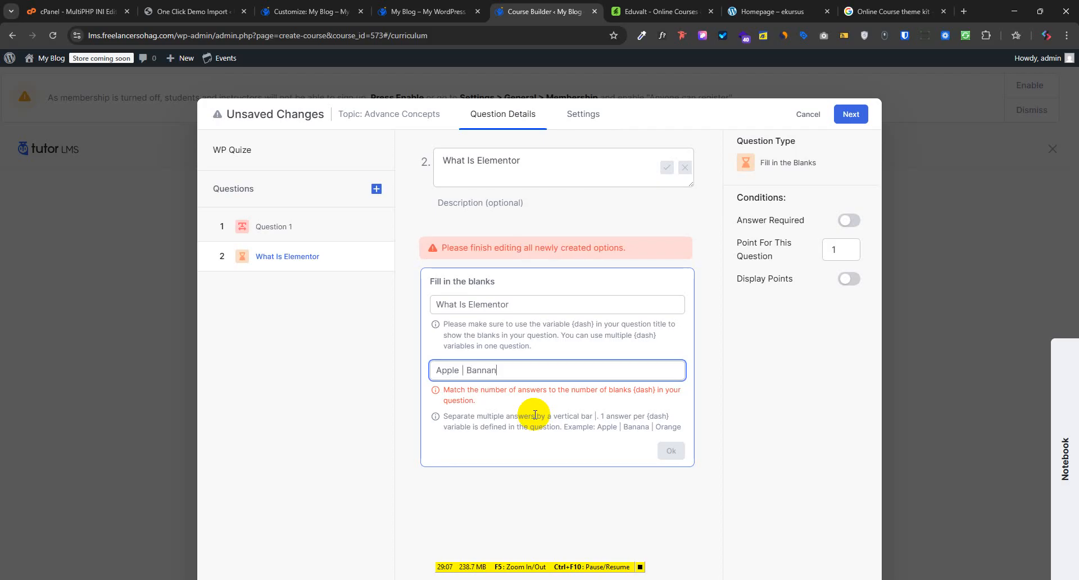
key("BackSpace")
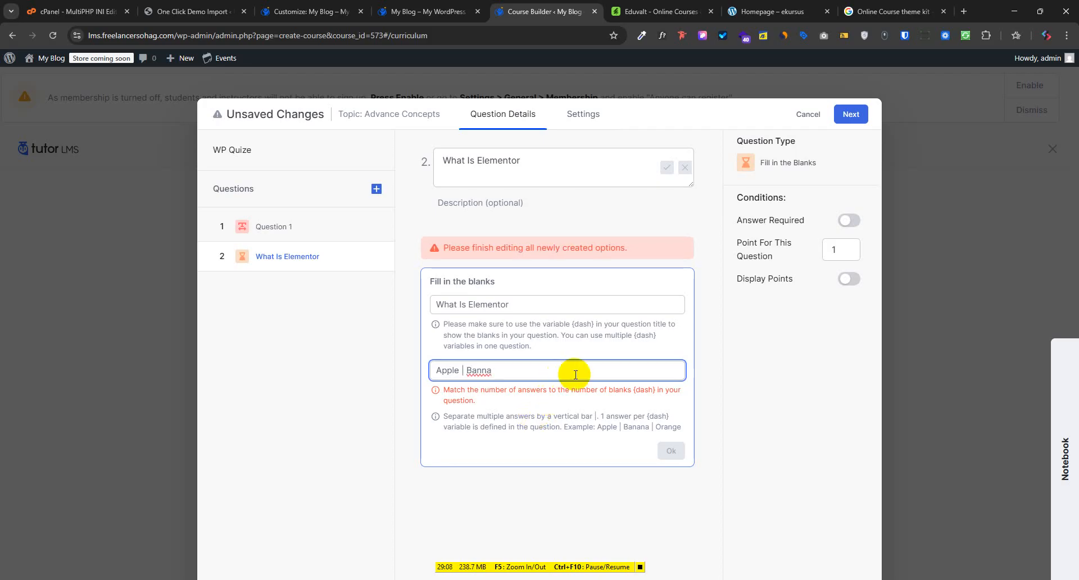
key("BackSpace")
key("BackSpace")
type("ana")
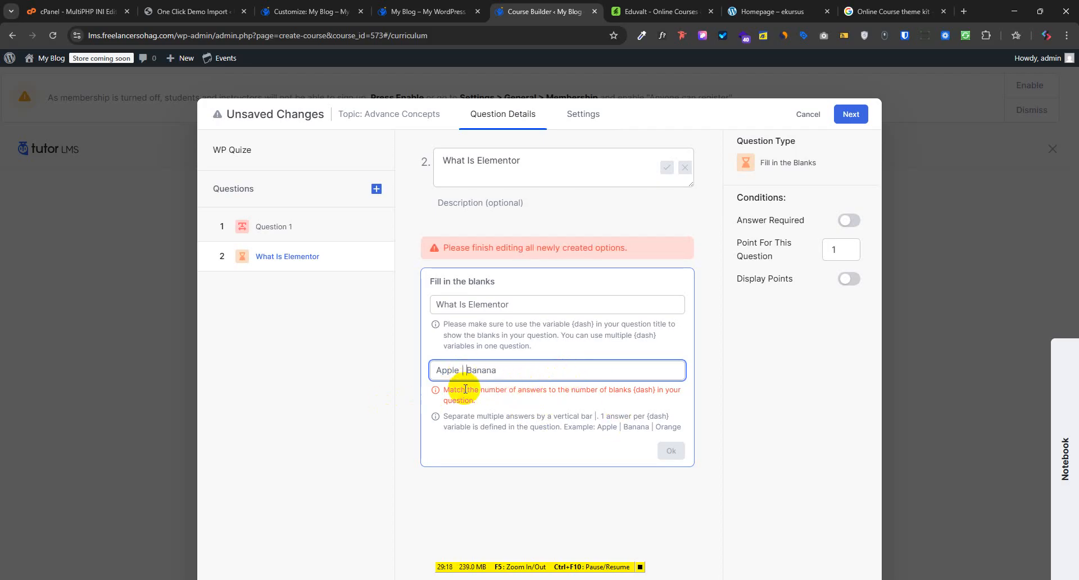
Replace the second correct answer with the variable {dash}, making the entry "Apple | {dash}".
type("{}")
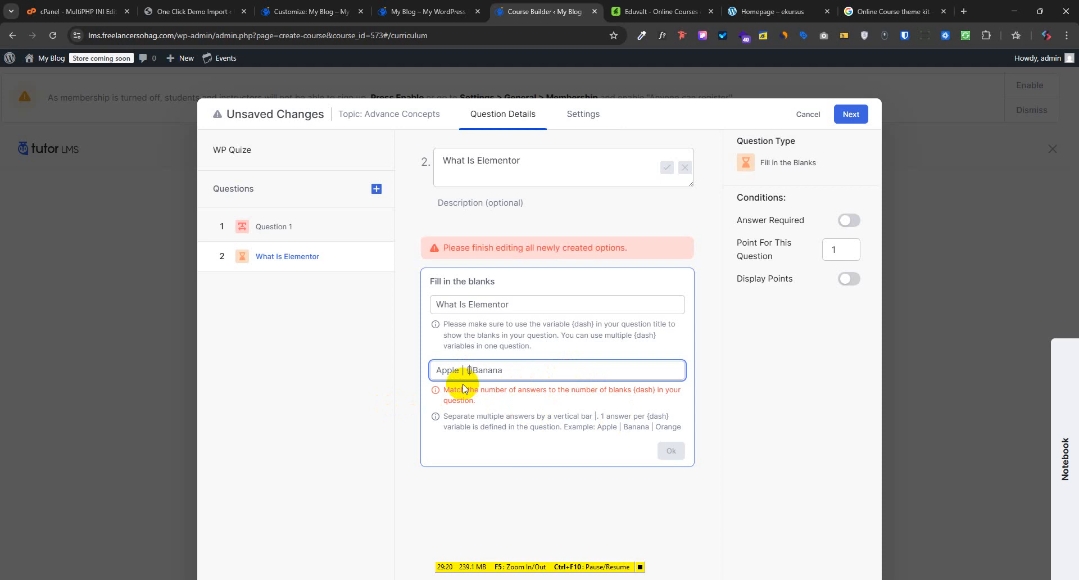
type("Apple")
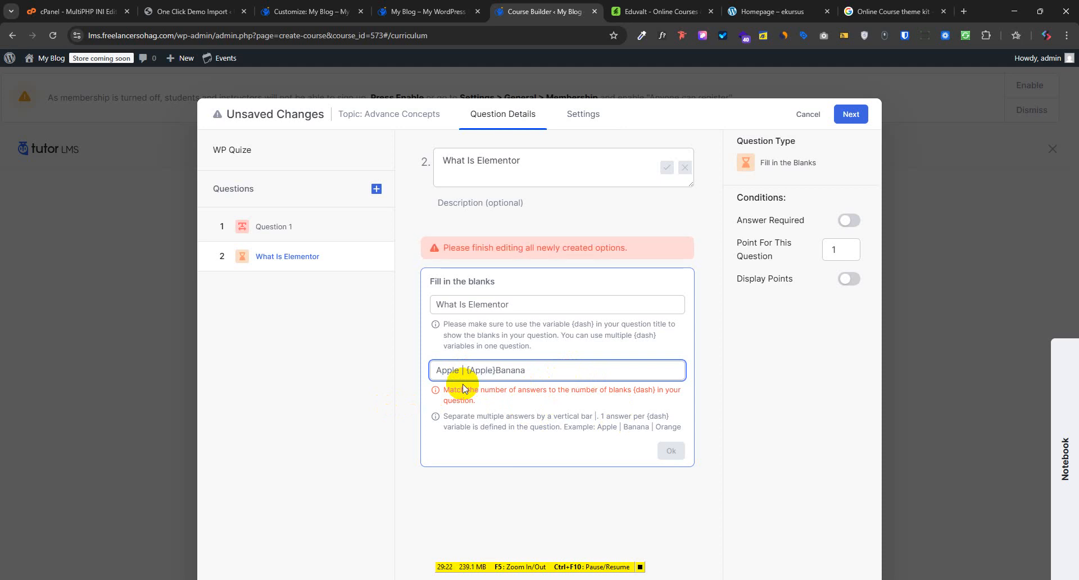
key("BackSpace")
key("BackSpace")
key("BackSpace")
type("dash")
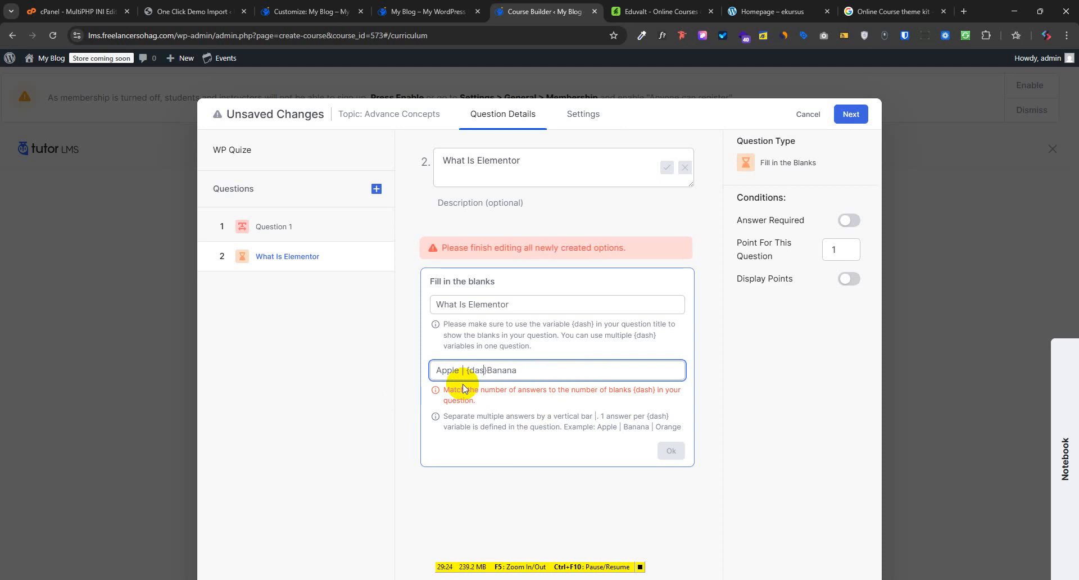
double_click(508, 370)
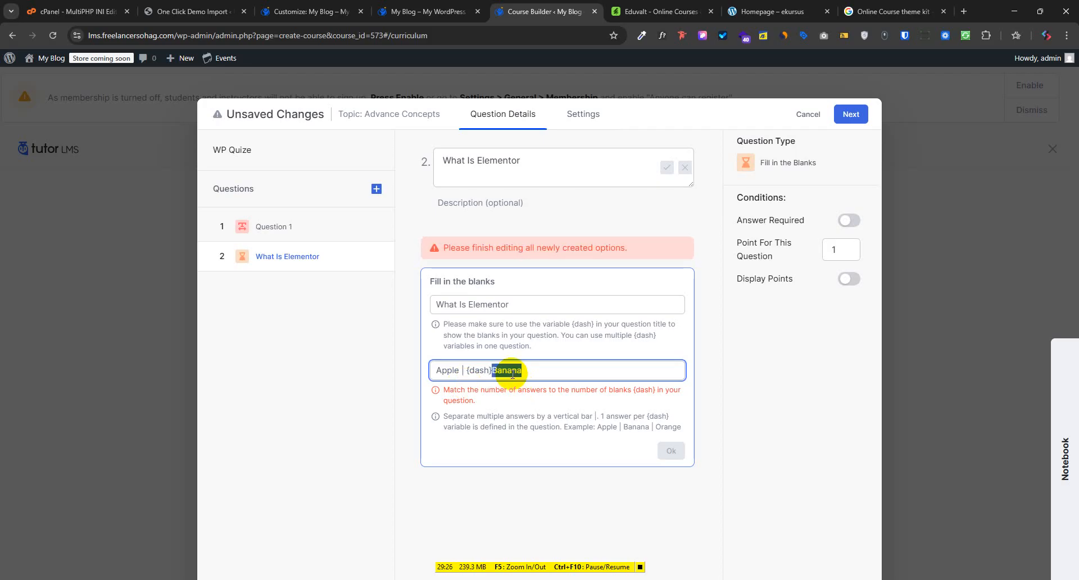
key("BackSpace")
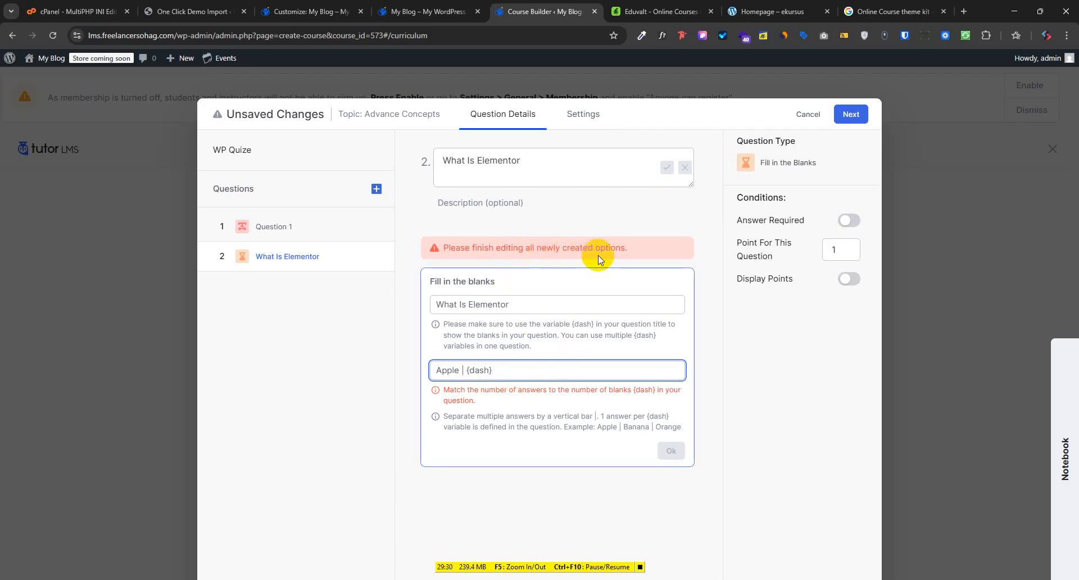
Delete the Open Ended/Essay question "Question 1" from the quiz.
left_click(295, 235)
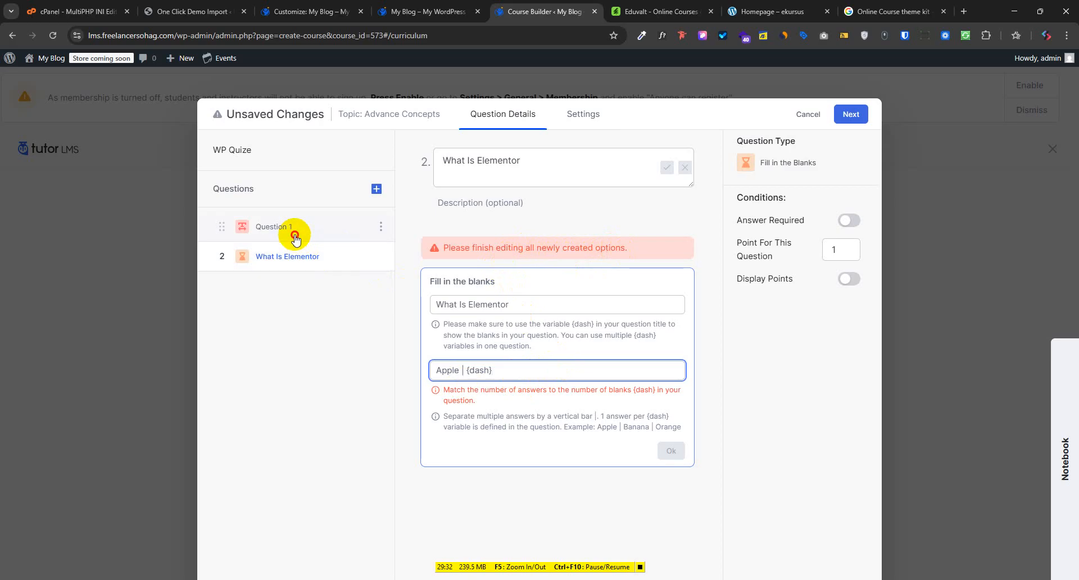
left_click(380, 227)
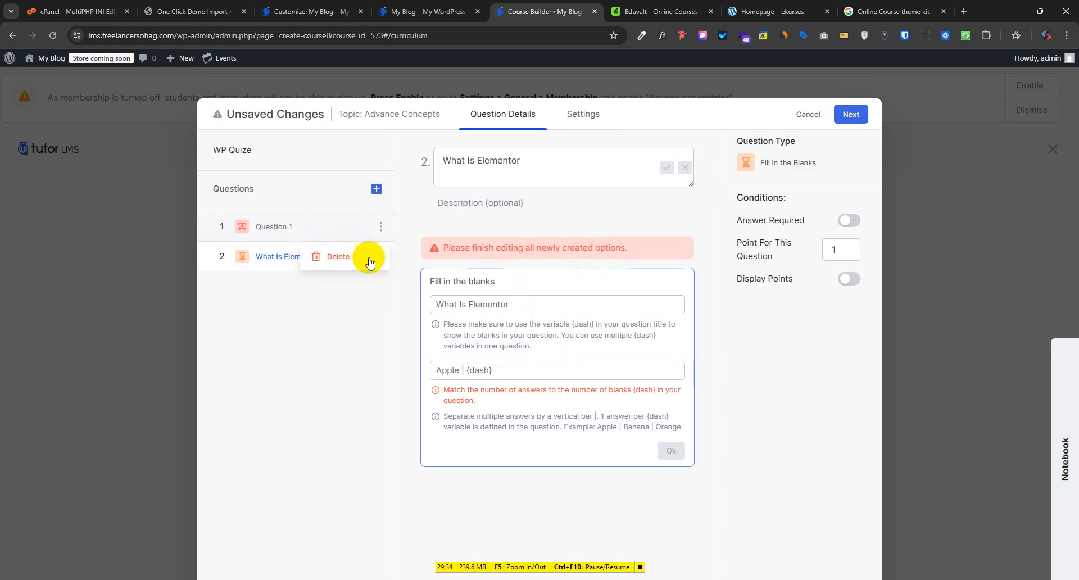
left_click(369, 261)
left_click(517, 163)
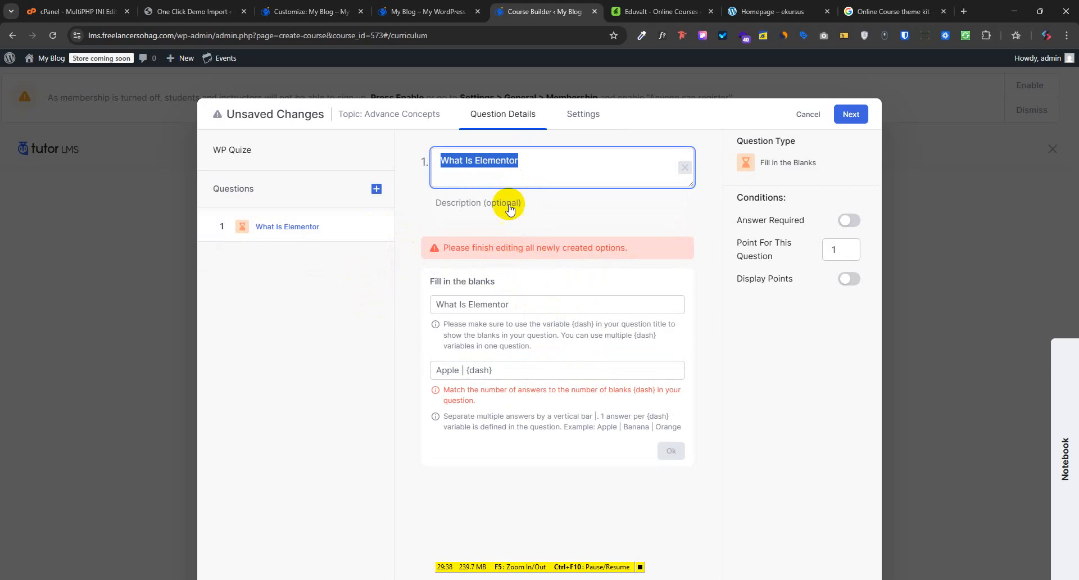
left_click(475, 393)
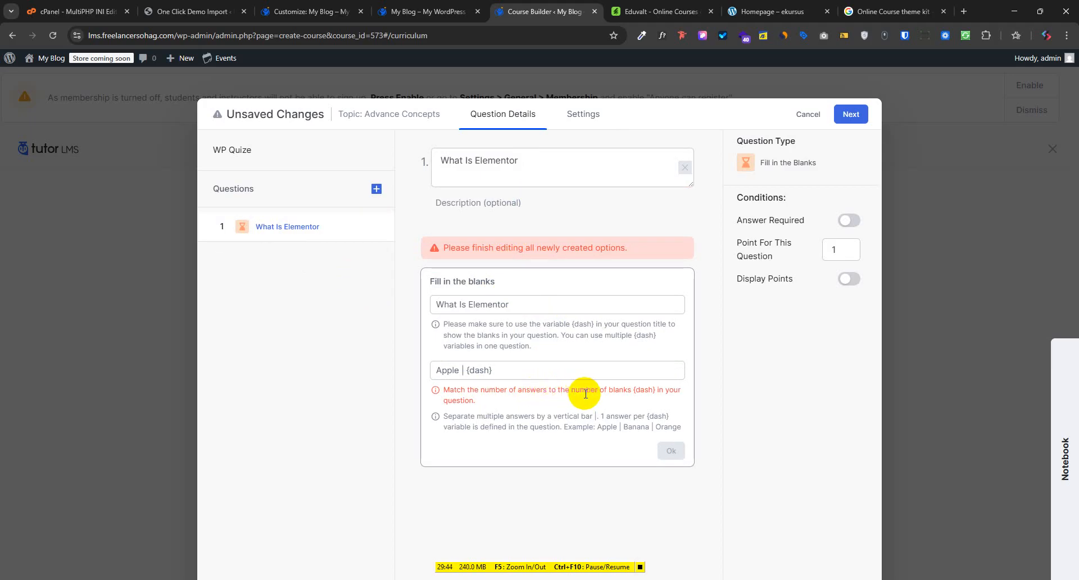
Replace the correct answers entry with "What is your name".
triple_click(522, 374)
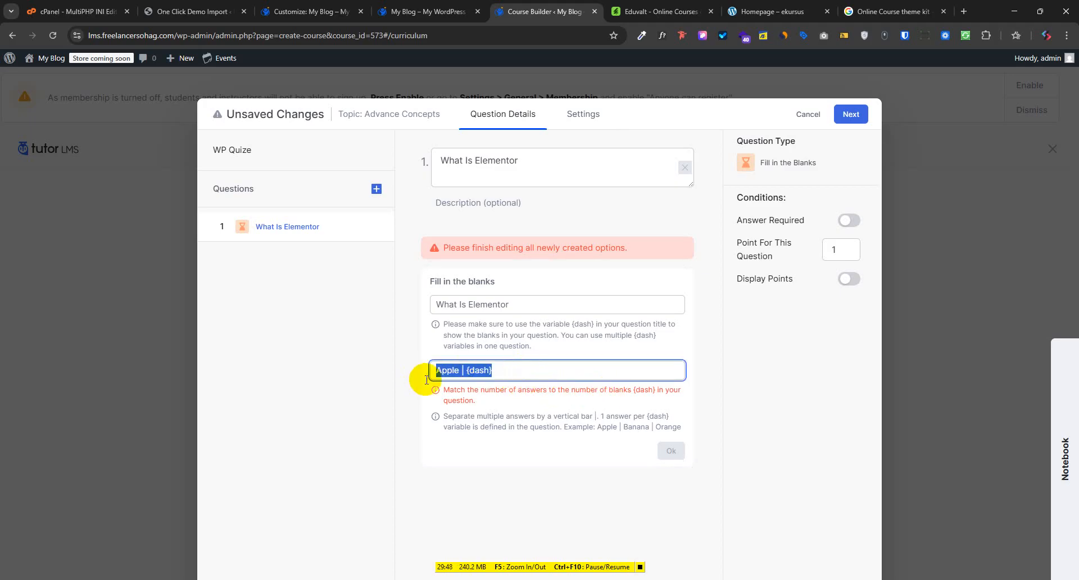
key("BackSpace")
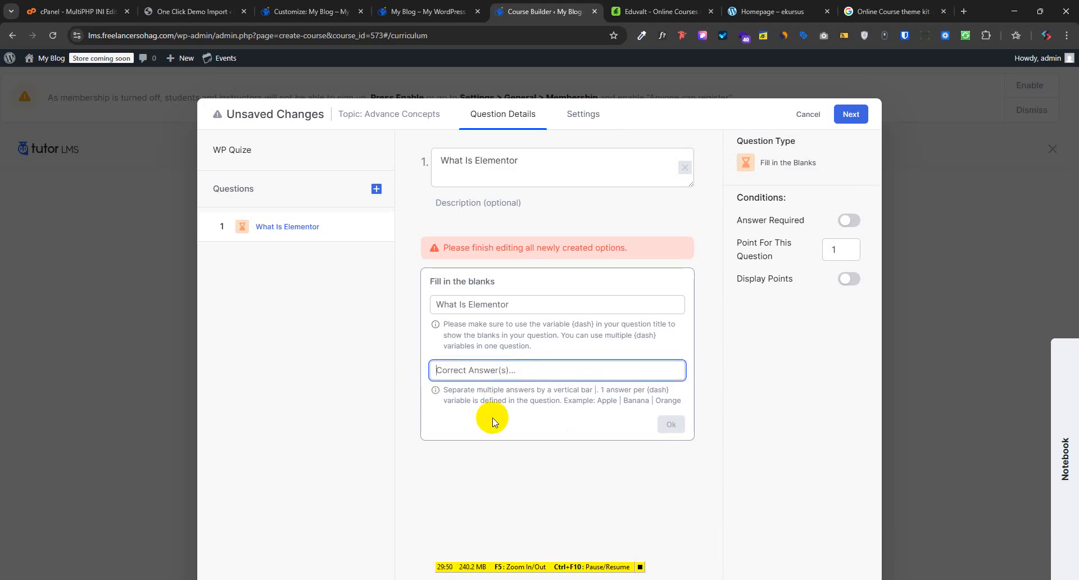
type("What")
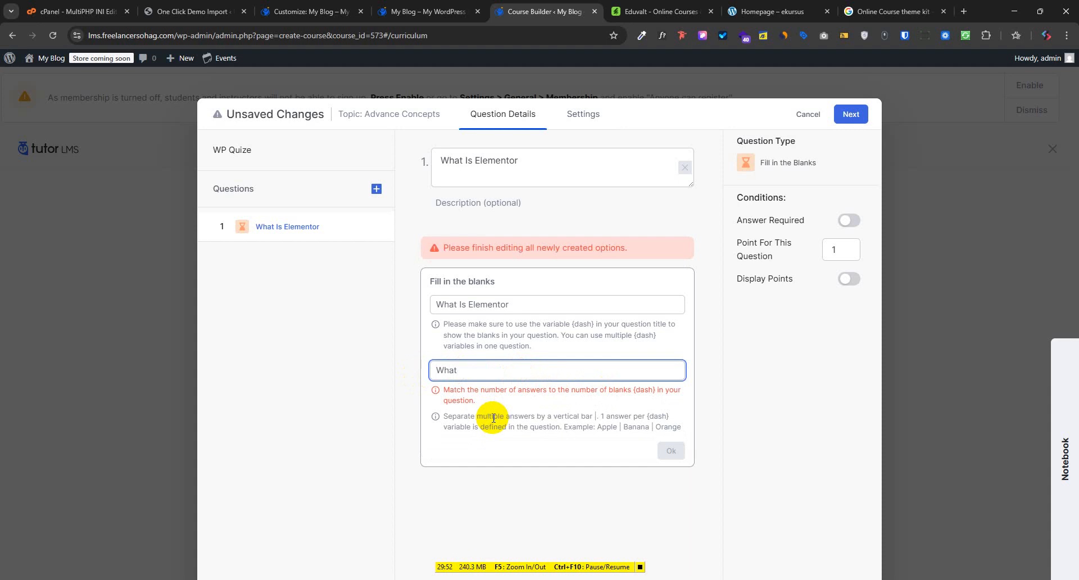
type(" is your name {}da")
key("BackSpace")
key("BackSpace")
key("BackSpace")
key("Delete")
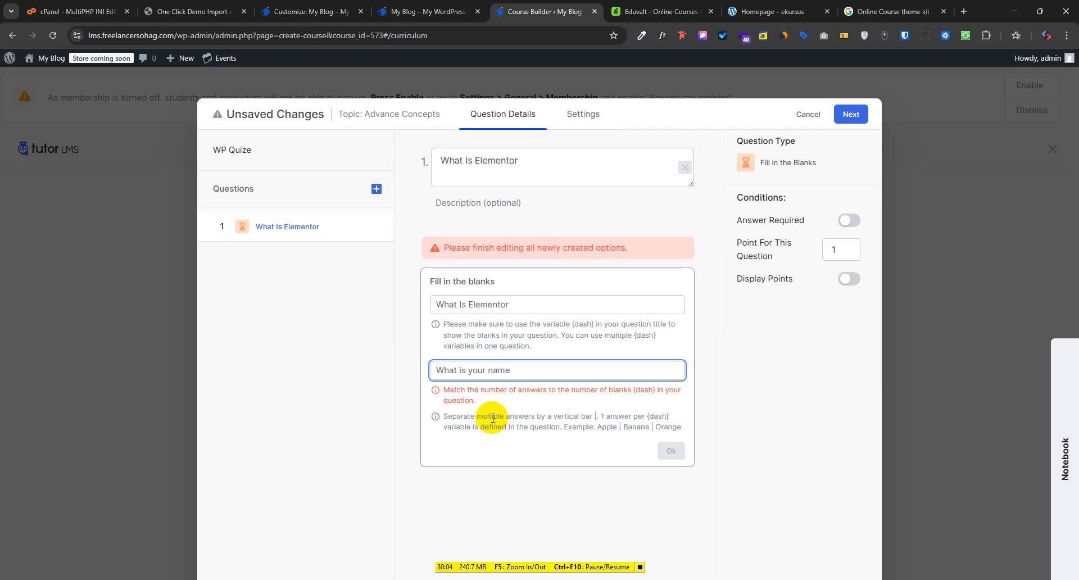
Try underscores as a blank after "What is your name" in the correct answers, and remove them again.
type("___")
key("BackSpace")
key("BackSpace")
key("BackSpace")
key("BackSpace")
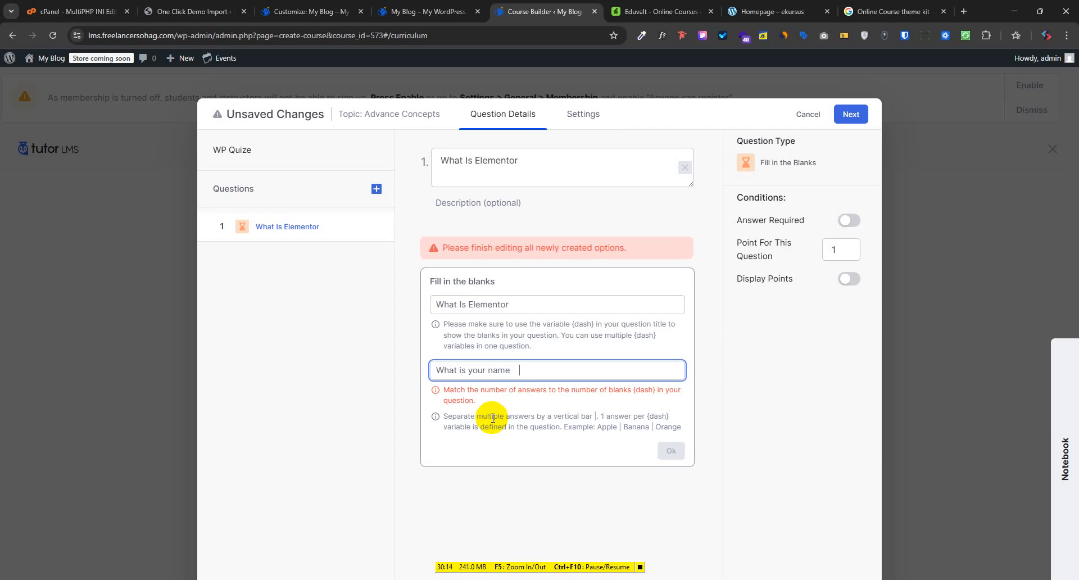
key("BackSpace")
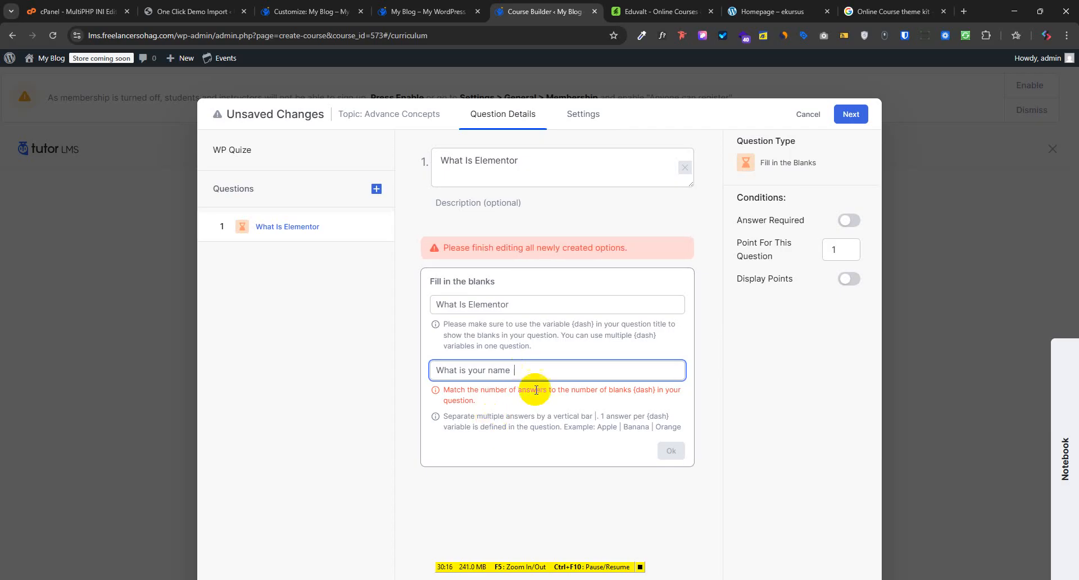
Try adding "Apple" as a second answer separated by vertical bars after "What is your name", and remove it again.
left_click(506, 392)
left_click_drag(536, 390, 586, 391)
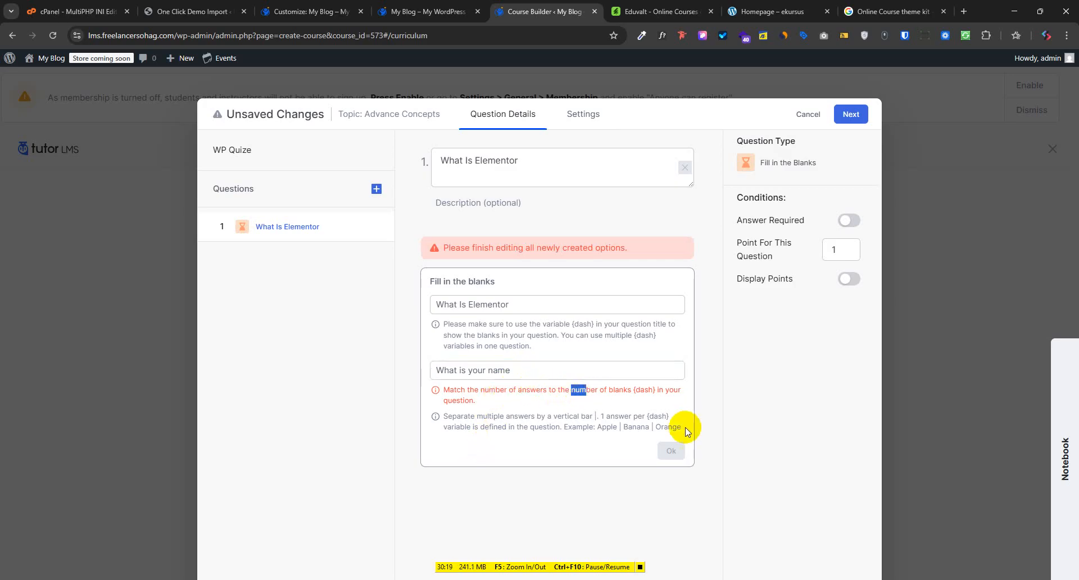
left_click_drag(600, 390, 640, 392)
left_click(645, 398)
left_click(585, 368)
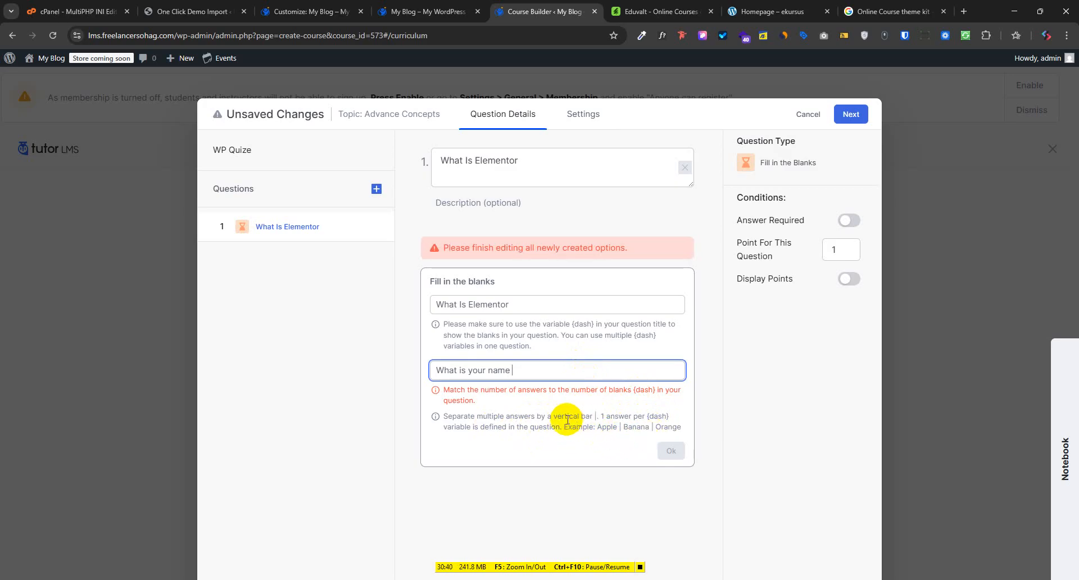
type("| Apple")
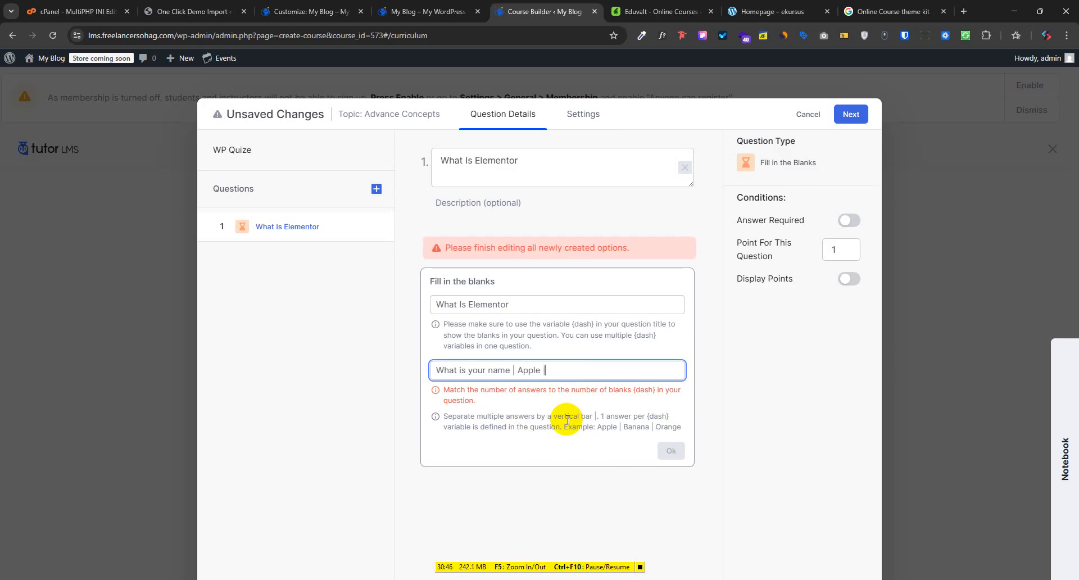
type(" | ")
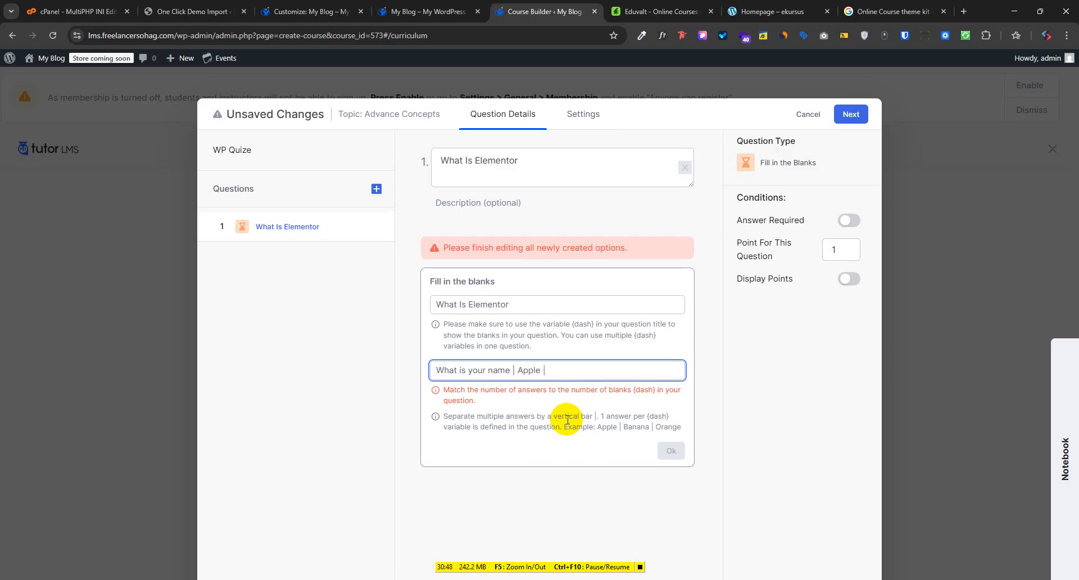
type("df")
key("BackSpace")
key("BackSpace")
key("BackSpace")
key("BackSpace")
key("BackSpace")
key("BackSpace")
key("BackSpace")
key("BackSpace")
key("BackSpace")
key("BackSpace")
key("BackSpace")
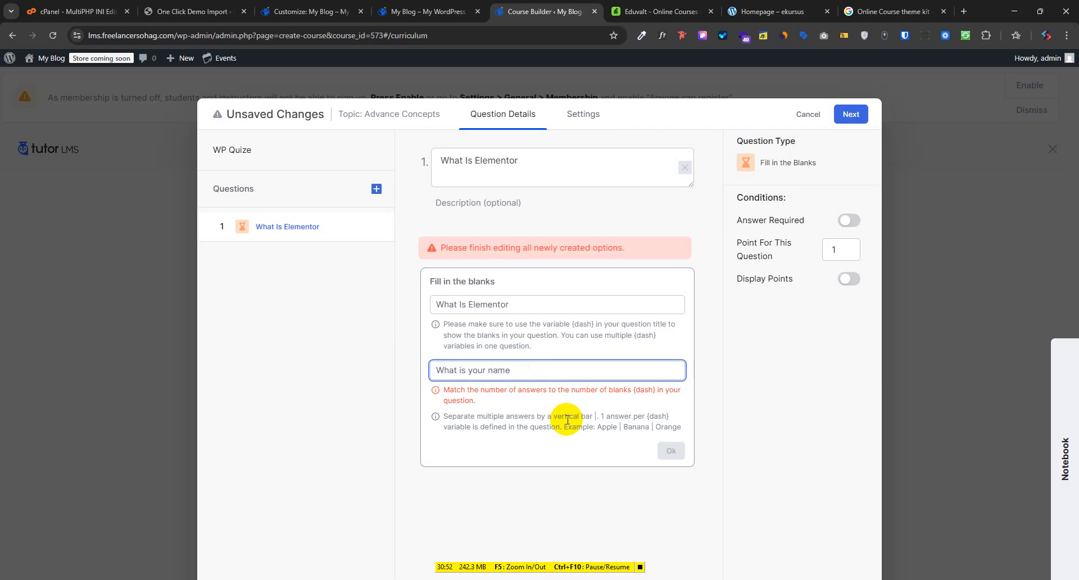
Clear the correct answers entry and set it to "What is the name? _____".
key("BackSpace")
key("BackSpace")
key("BackSpace")
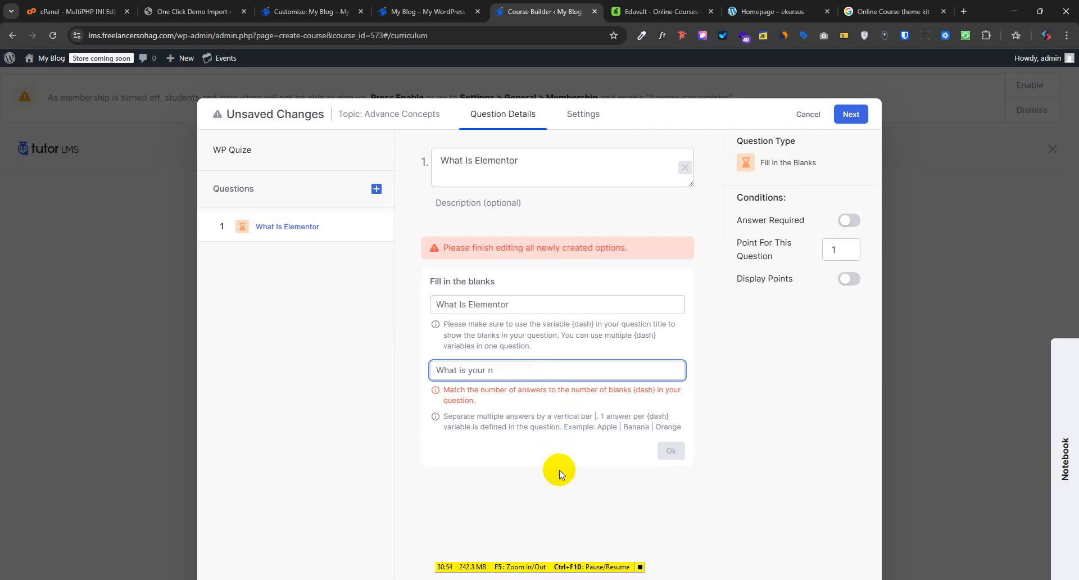
key("BackSpace")
key("BackSpace")
key("BackSpace")
key("BackSpace")
key("BackSpace")
key("BackSpace")
key("BackSpace")
key("BackSpace")
key("BackSpace")
key("BackSpace")
key("BackSpace")
key("BackSpace")
key("BackSpace")
key("BackSpace")
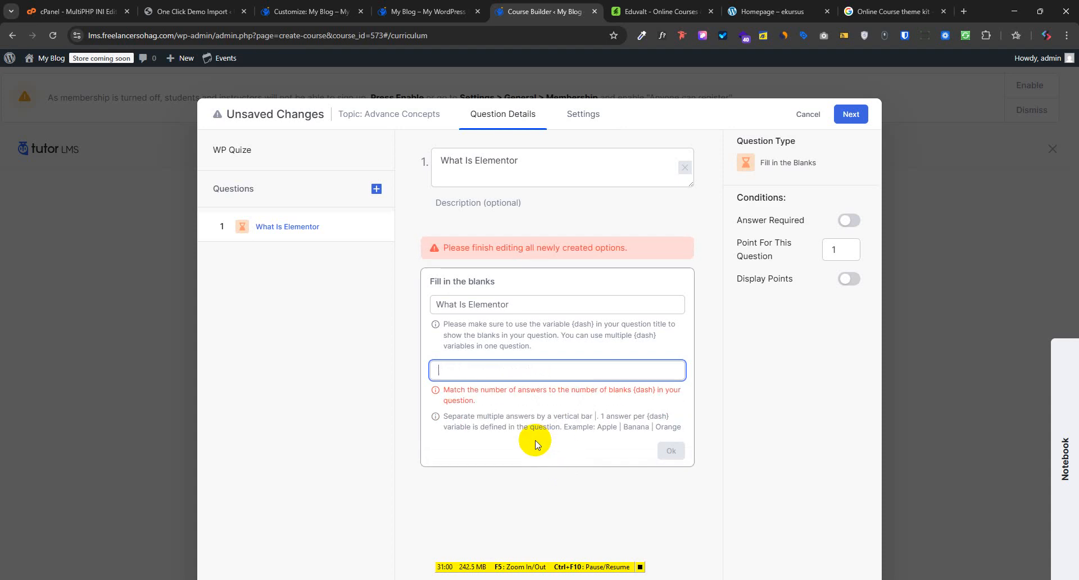
type("What is the name ? ")
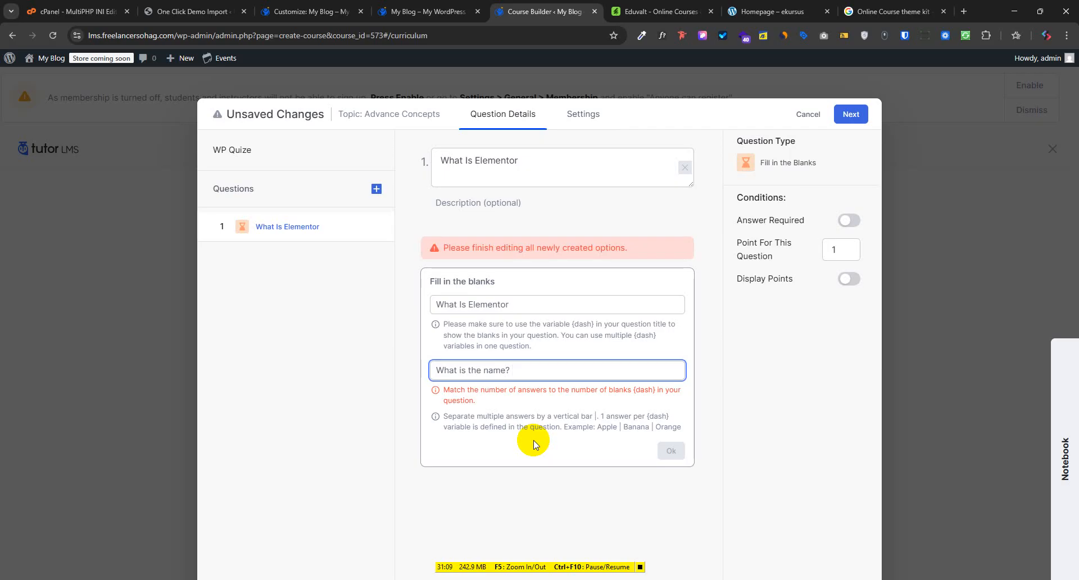
type("____")
left_click(635, 430)
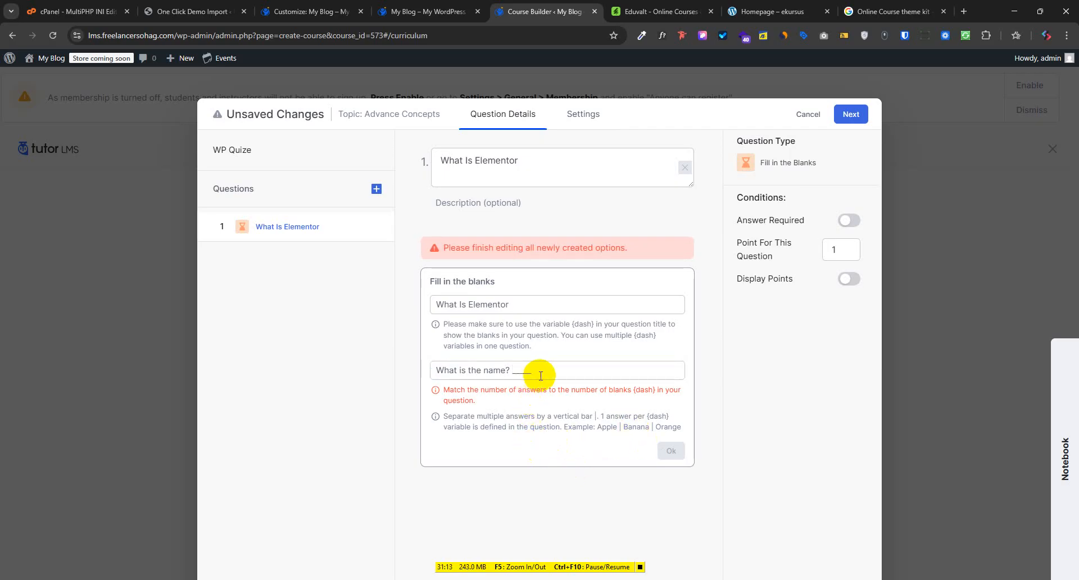
Clear the fill-in-the-blanks question title "What Is Elementor".
left_click_drag(541, 376, 434, 372)
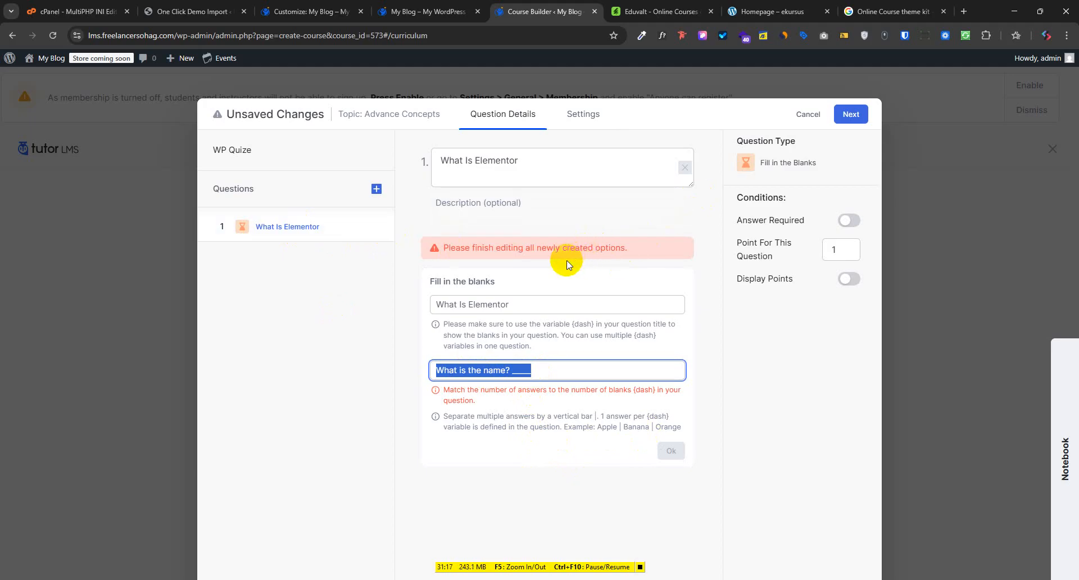
left_click_drag(523, 303, 366, 393)
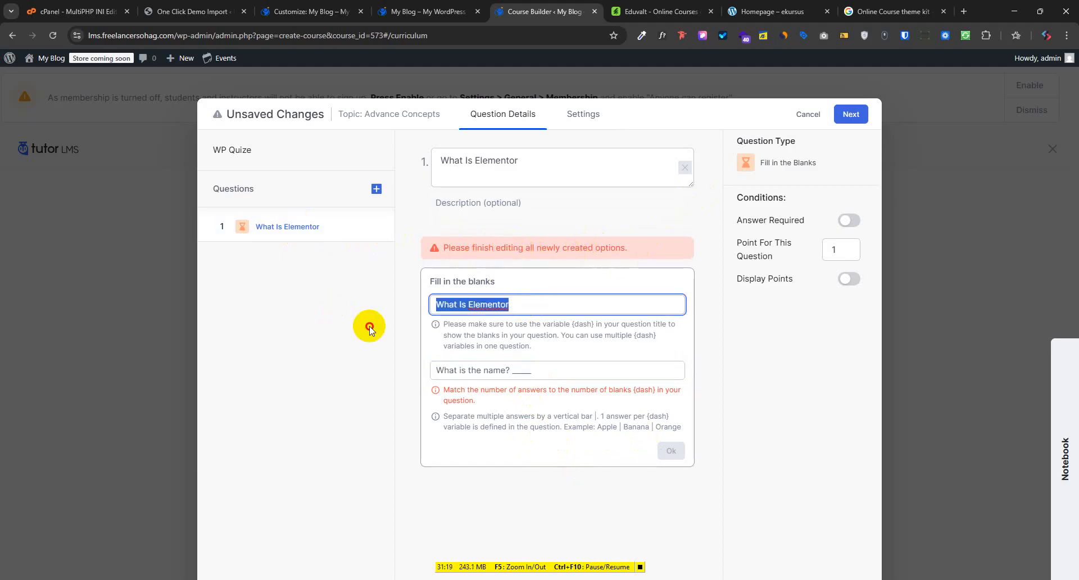
key("BackSpace")
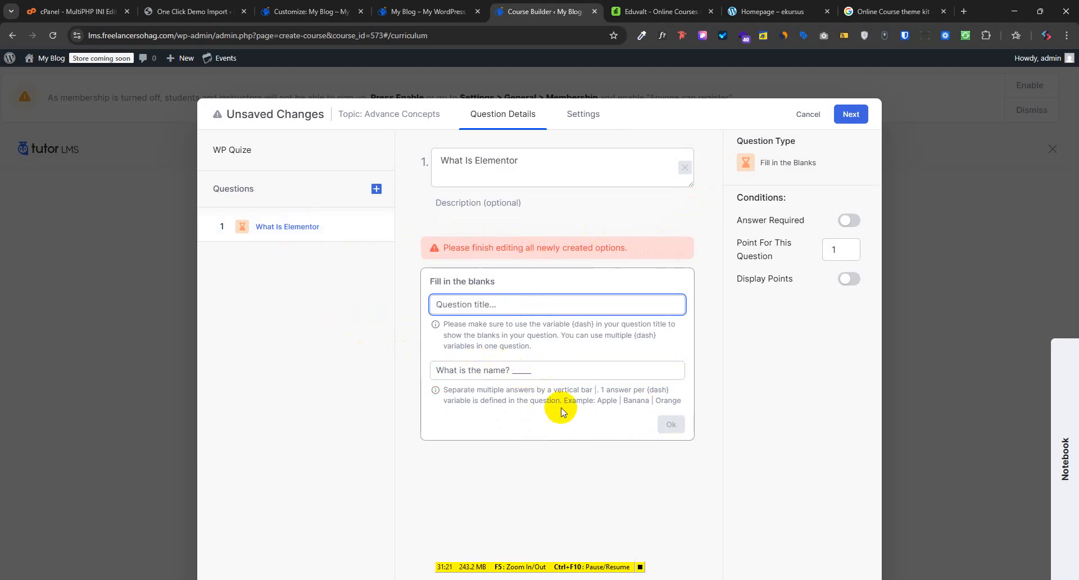
left_click(582, 350)
left_click(515, 301)
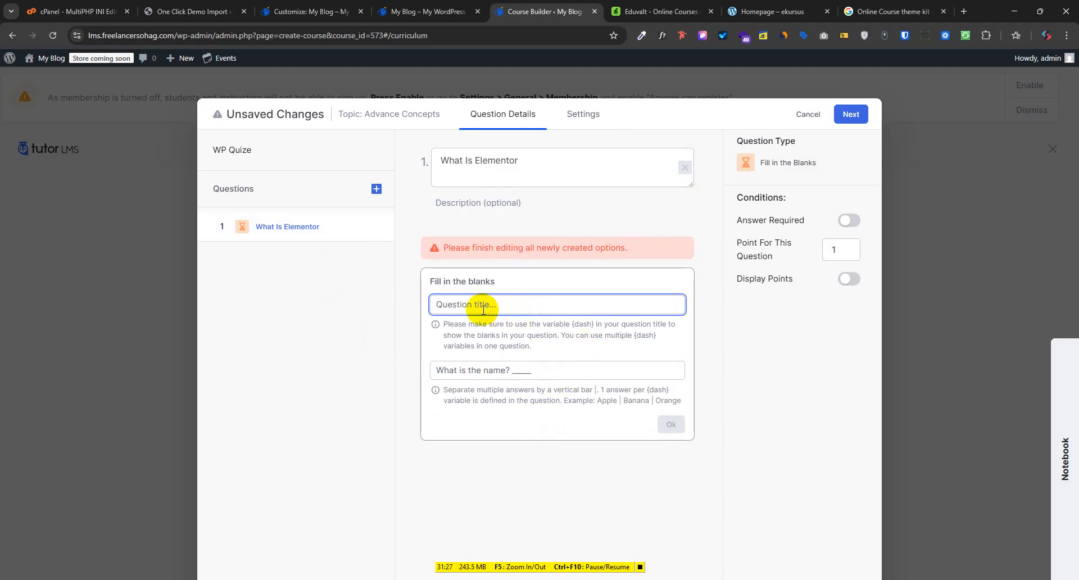
Copy "What is the name?" into the fill-in-the-blanks question title and insert the {dash} variable before the question mark.
left_click(507, 371)
left_click_drag(507, 370, 406, 374)
key("ctrl+c")
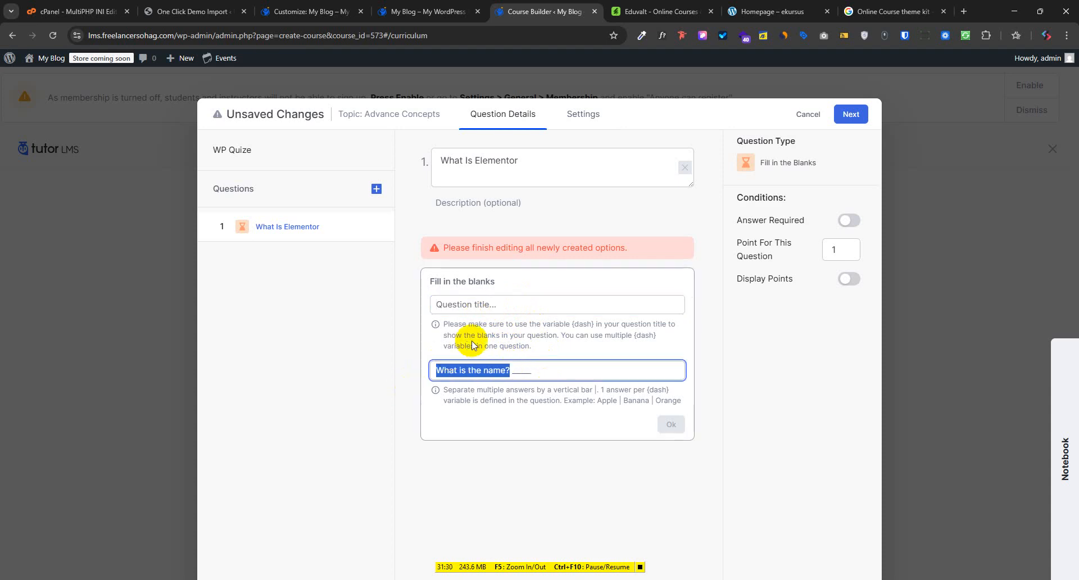
left_click(497, 304)
key("ctrl+v")
left_click(507, 306)
type("{}")
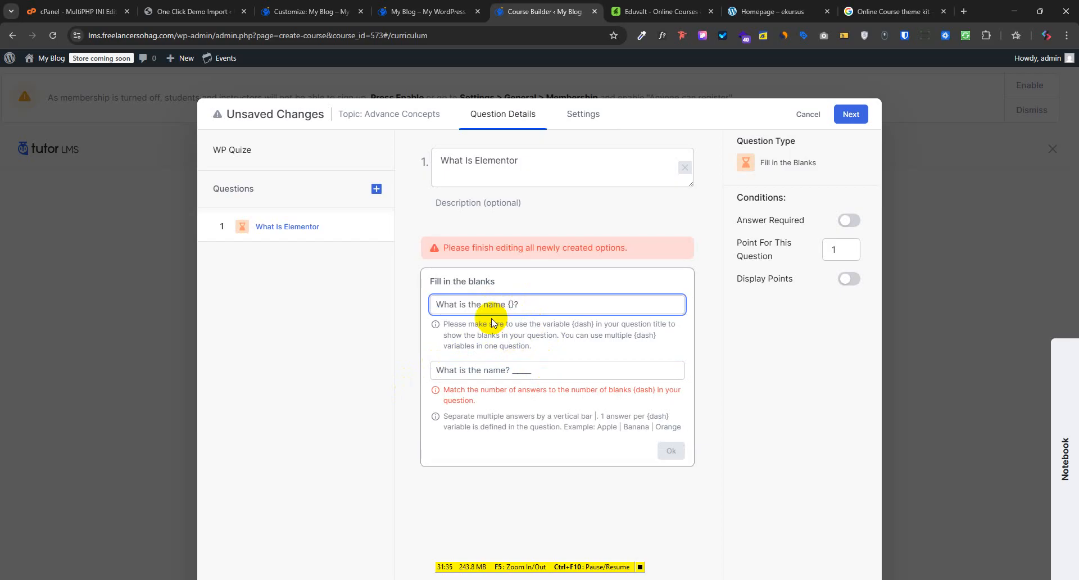
key("Left")
type("dash}")
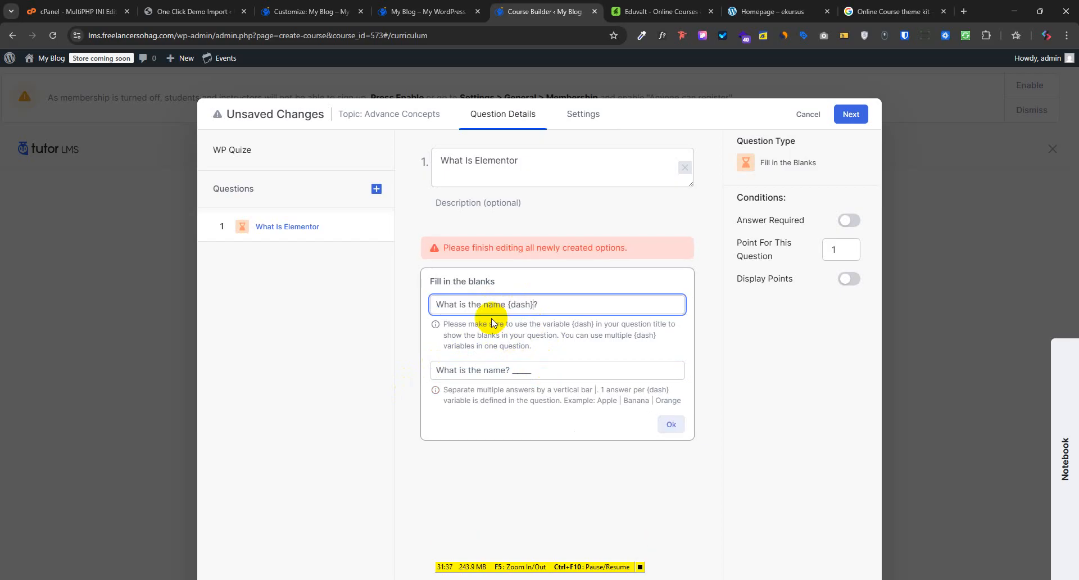
Replace the correct answers entry with "Apple" and accept the fill-in-the-blanks option.
left_click(527, 365)
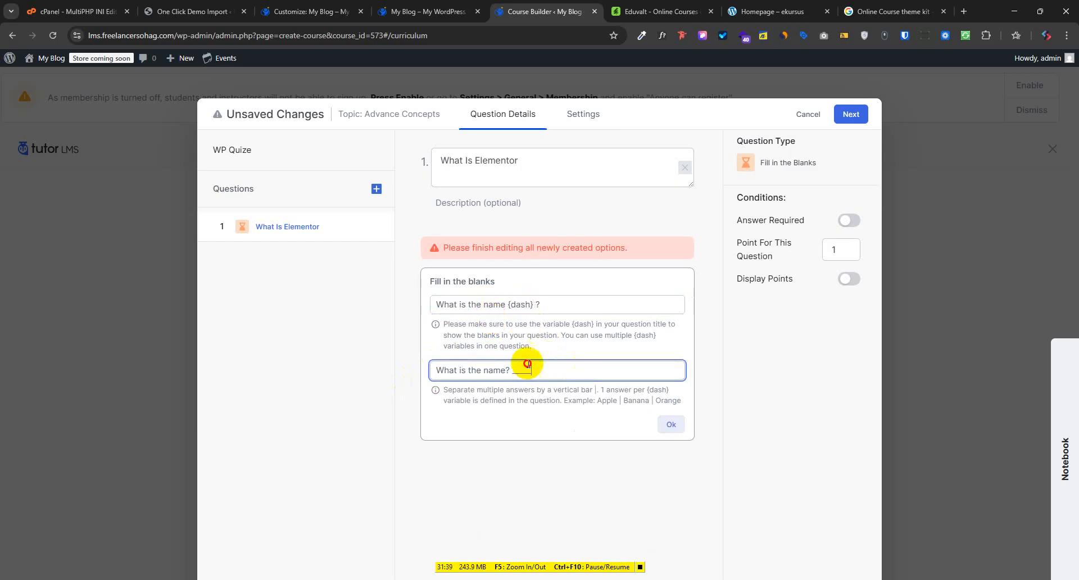
type("App")
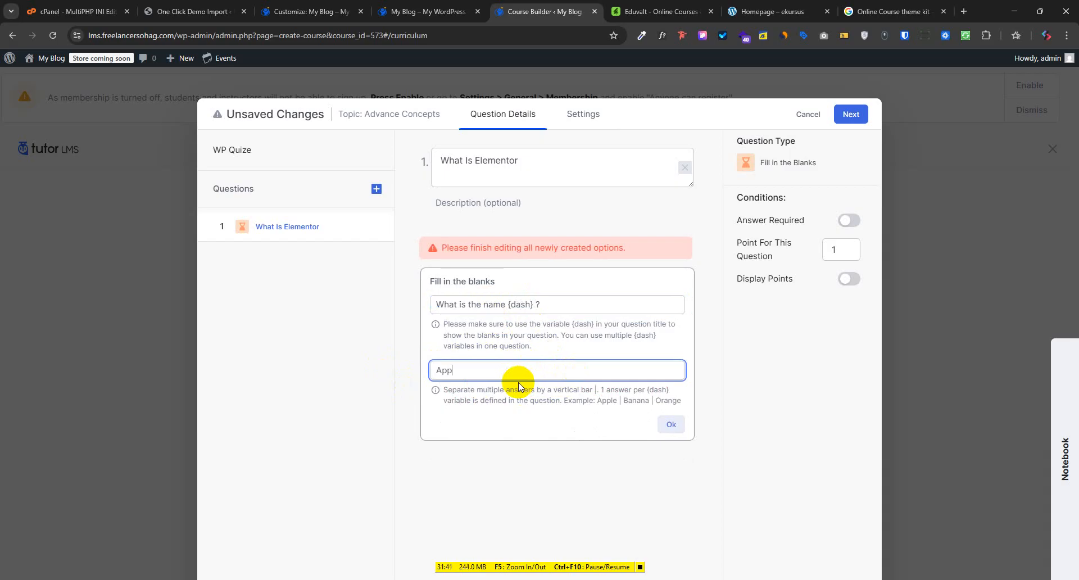
type("le")
left_click(573, 419)
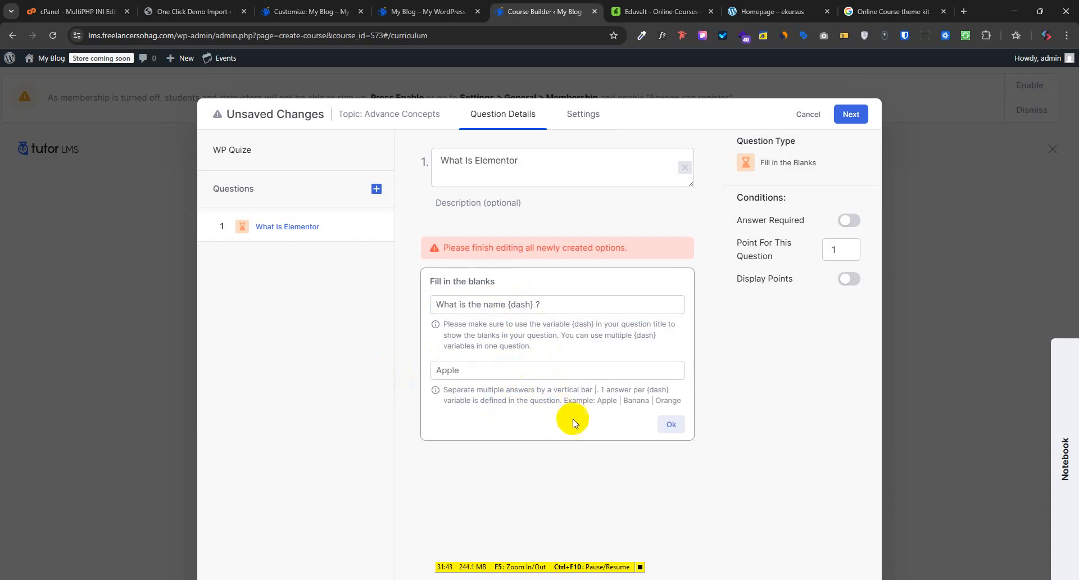
left_click(675, 425)
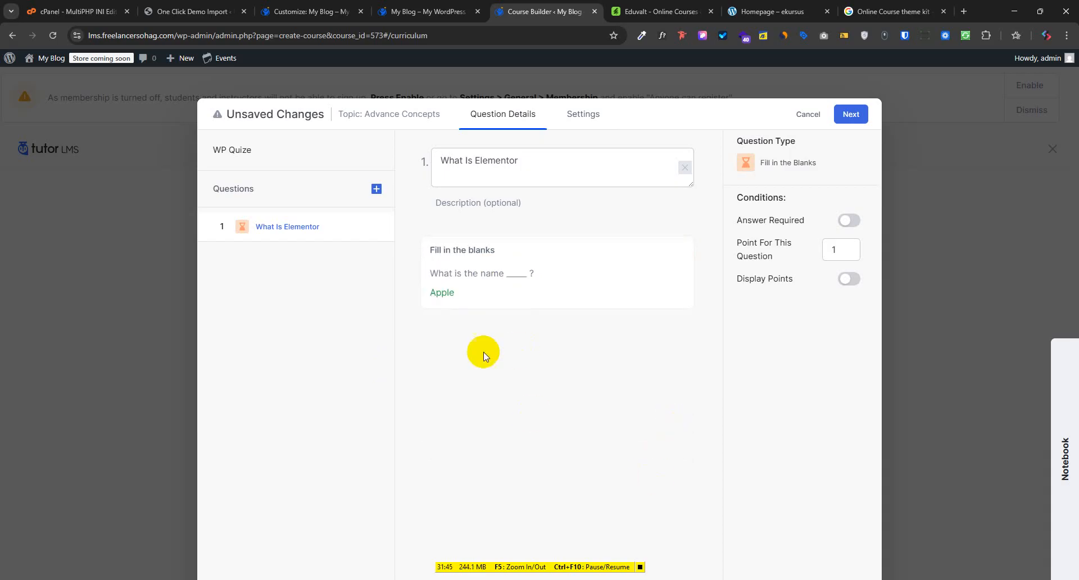
Save the quiz with its existing settings and update the course.
left_click(856, 115)
scroll(658, 421, "down", 4)
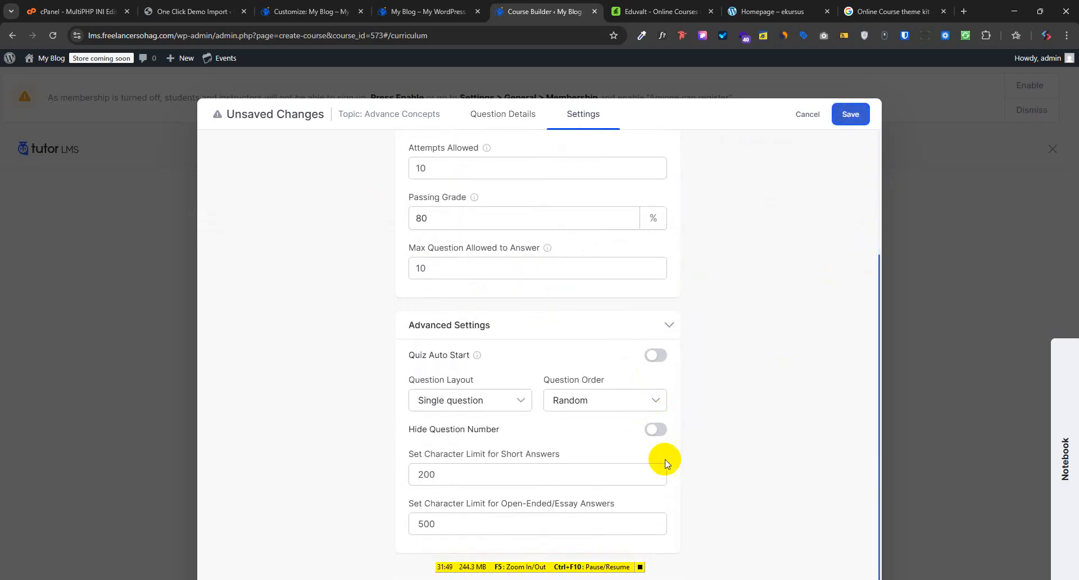
left_click(852, 128)
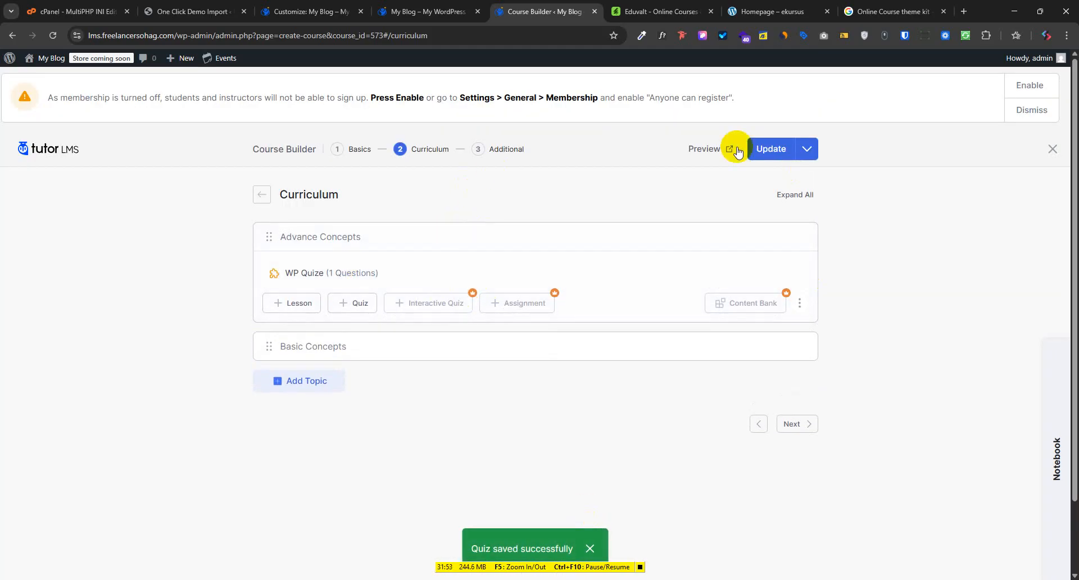
left_click(774, 153)
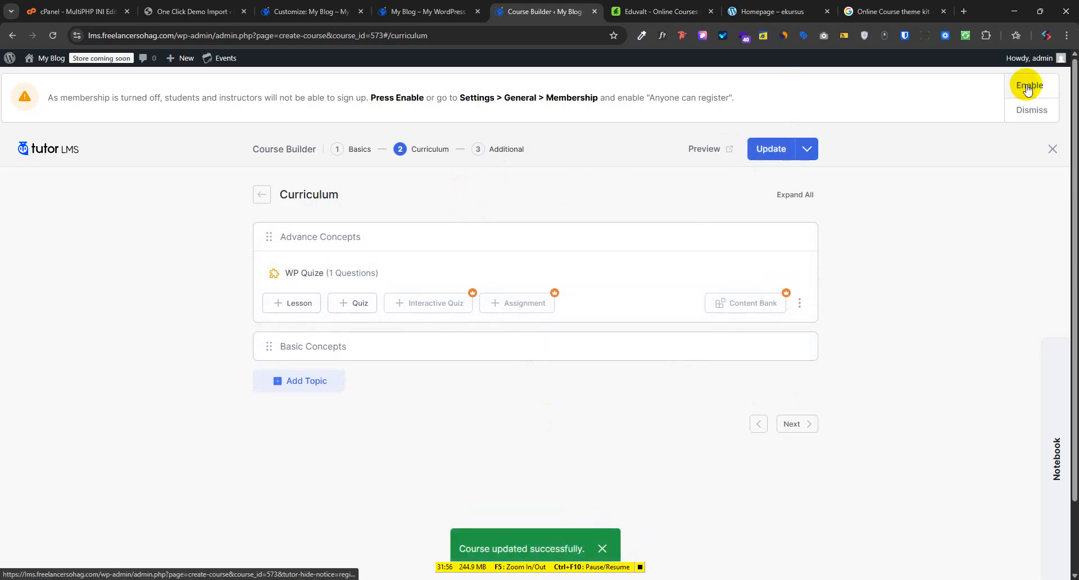
Dismiss the membership registration notice and preview the course page.
left_click(1019, 119)
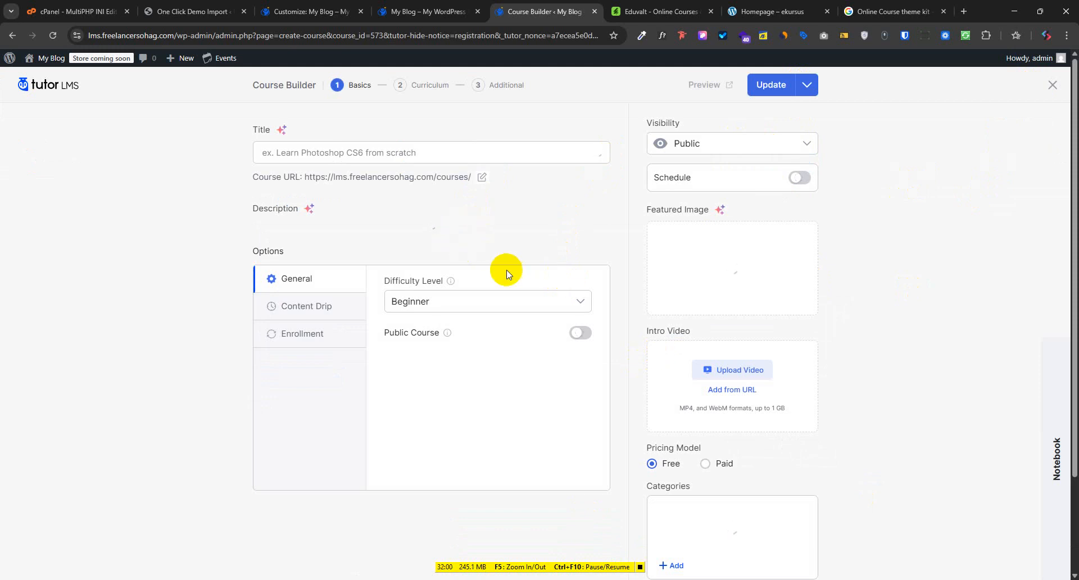
left_click(705, 84)
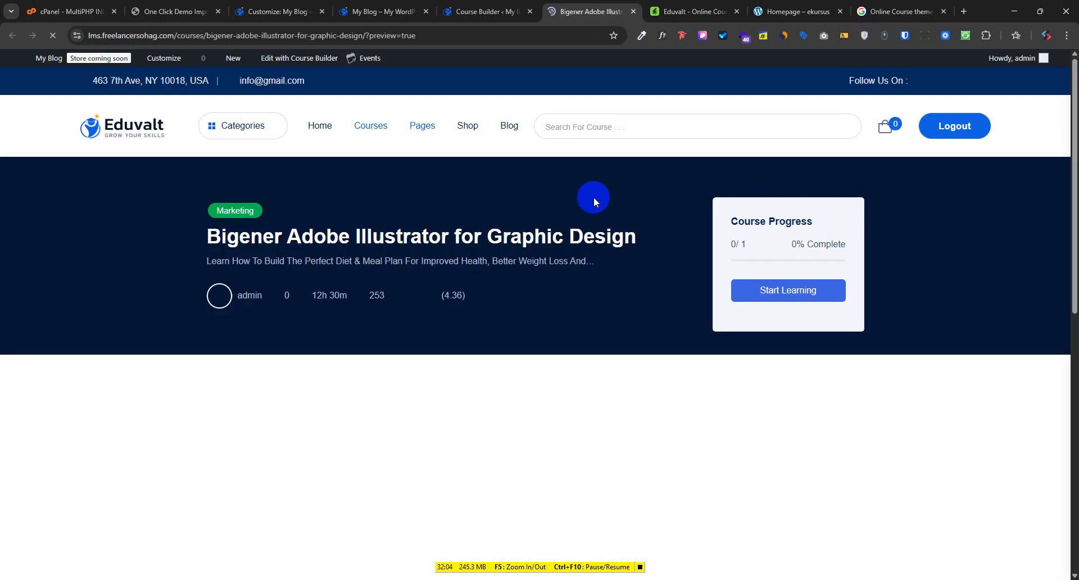
scroll(782, 446, "down", 4)
scroll(782, 445, "up", 4)
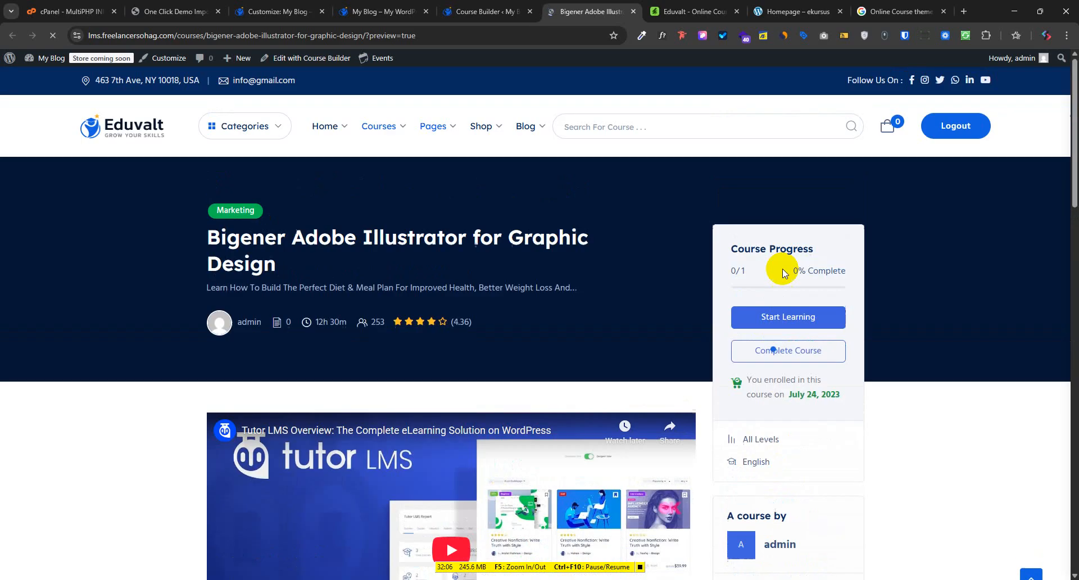
Start learning the previewed course and start the WP Quize quiz to view its fill-in-the-blanks question.
left_click(789, 311)
left_click(632, 454)
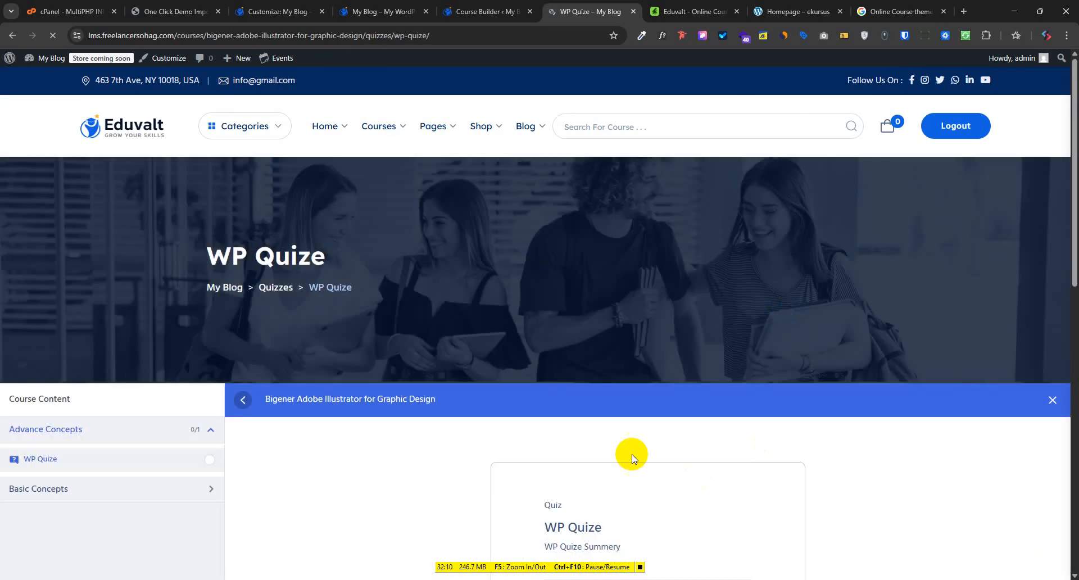
scroll(528, 343, "down", 4)
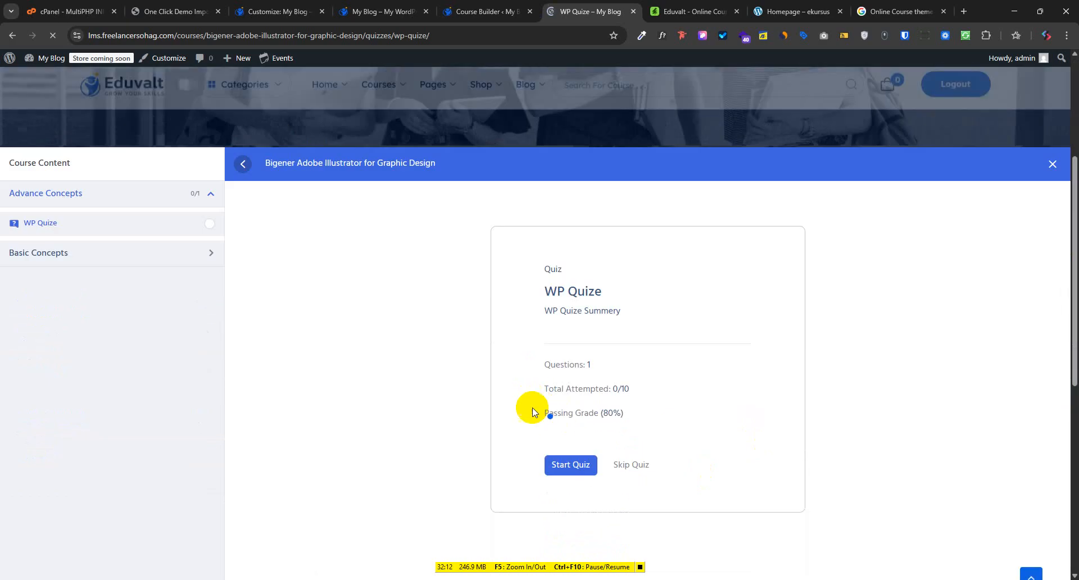
left_click(570, 464)
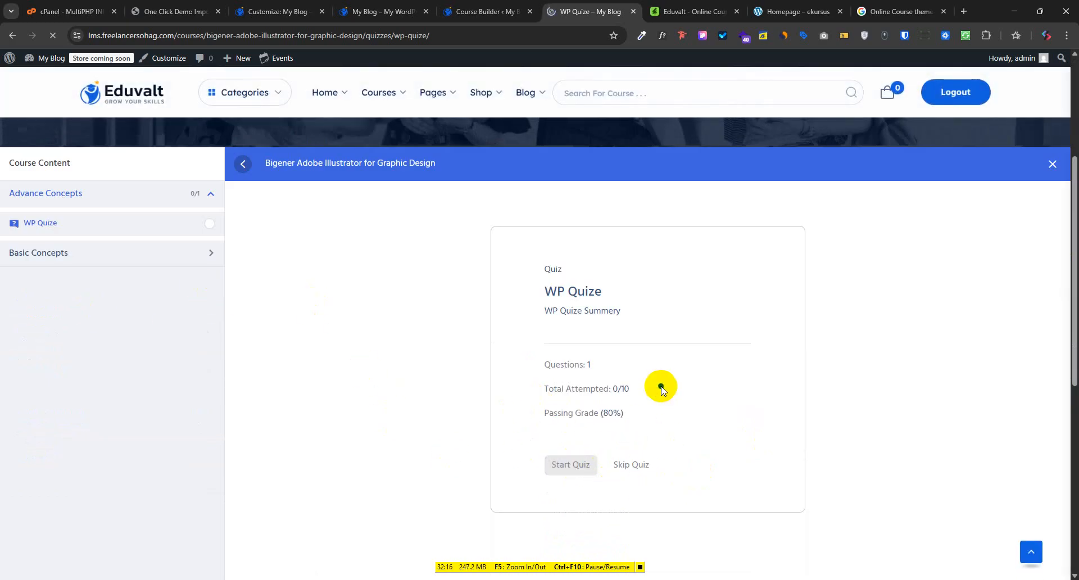
scroll(669, 392, "down", 4)
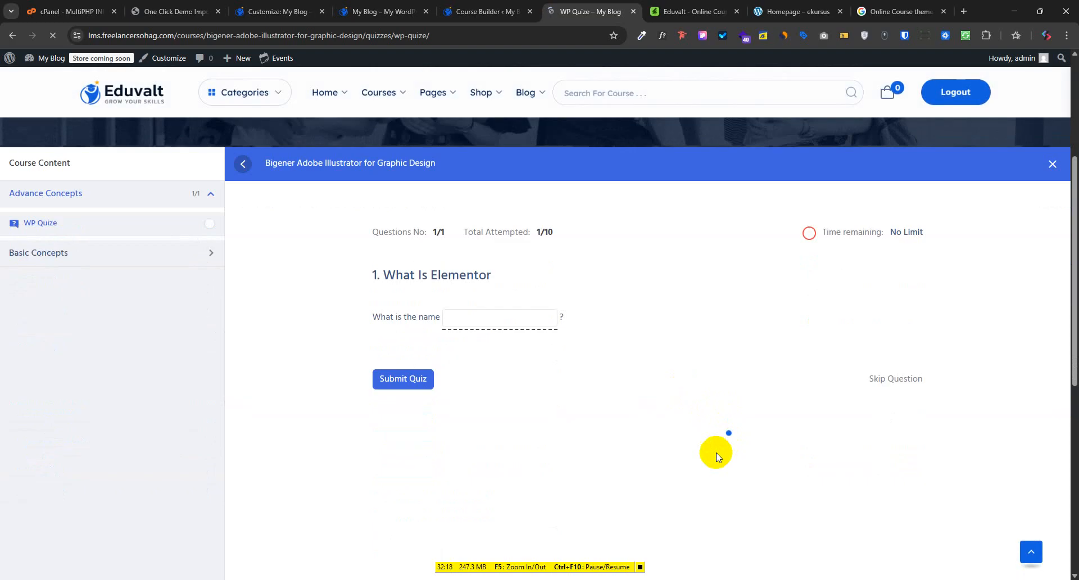
left_click_drag(373, 314, 511, 320)
Return to the course builder and open WP Quize from the curriculum to check the question's correct answer.
left_click(478, 11)
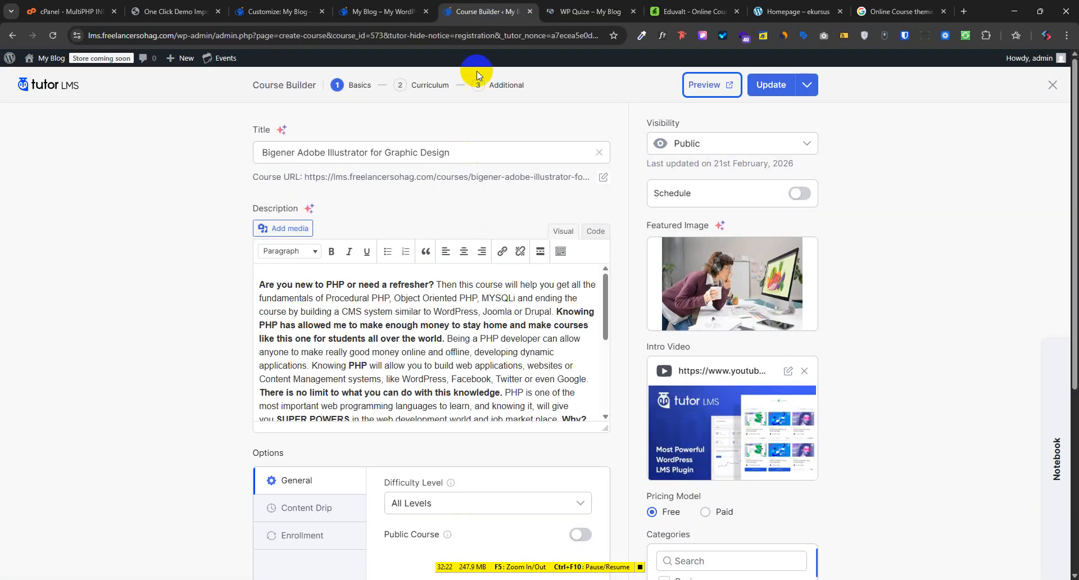
left_click(429, 85)
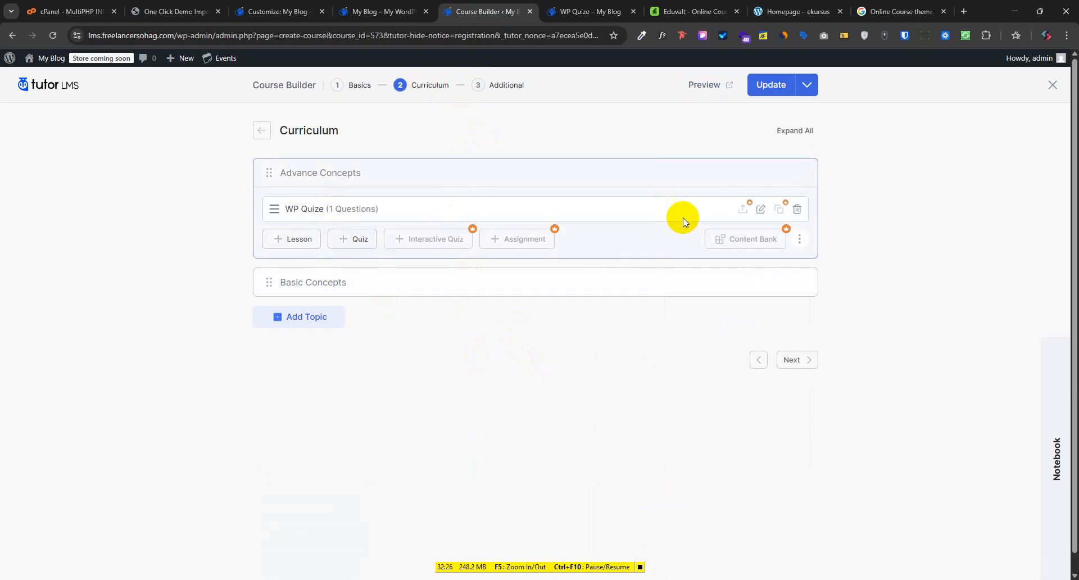
left_click(762, 210)
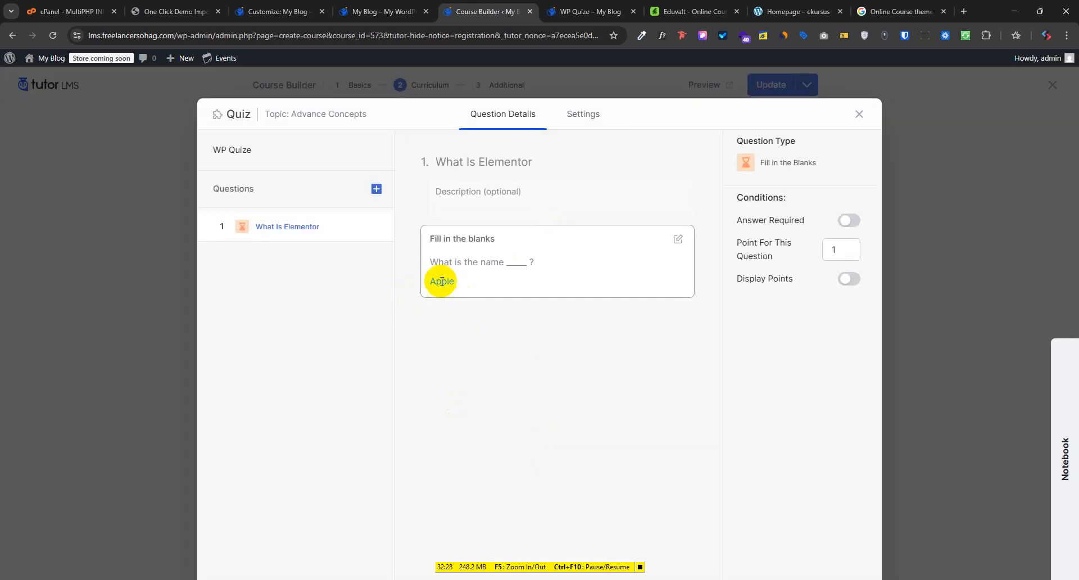
left_click_drag(436, 282, 450, 298)
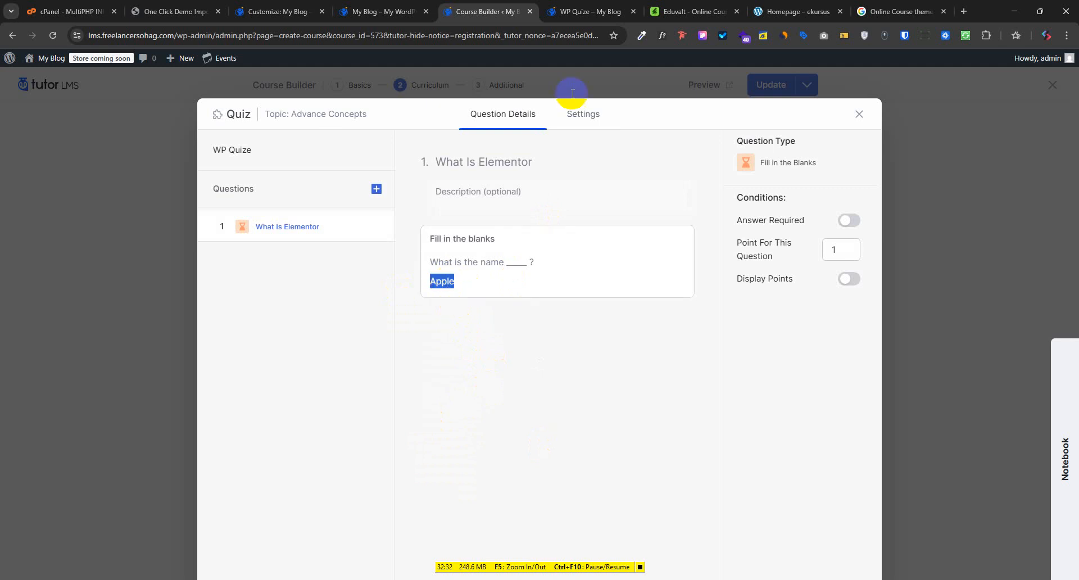
Go back to the running WP Quize attempt and fill its blank with "Apple1".
left_click(587, 11)
left_click(485, 319)
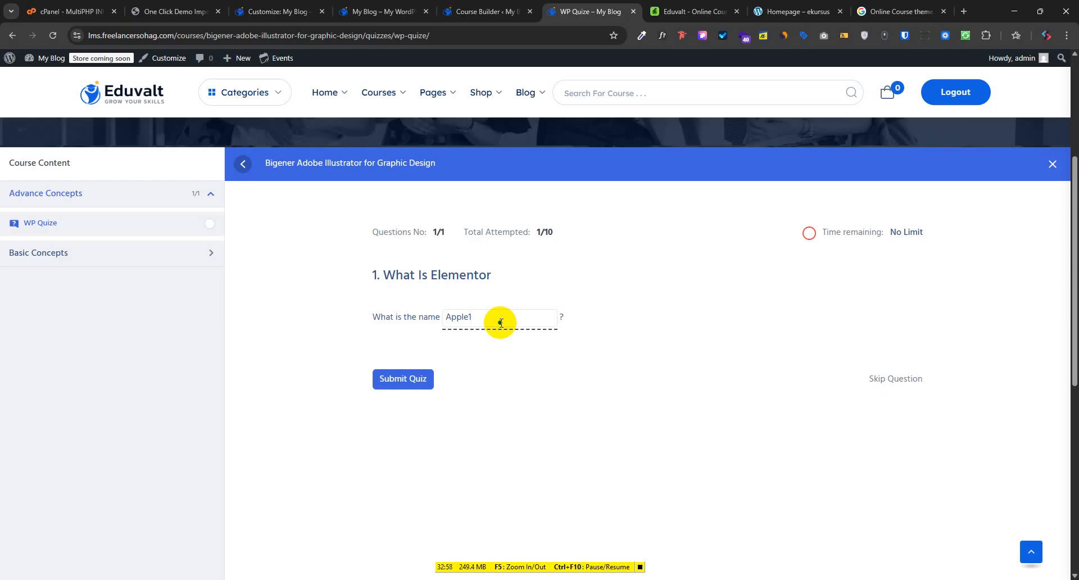
Return to the quiz editor and look through the question's available actions and the question types that can be added.
left_click(483, 11)
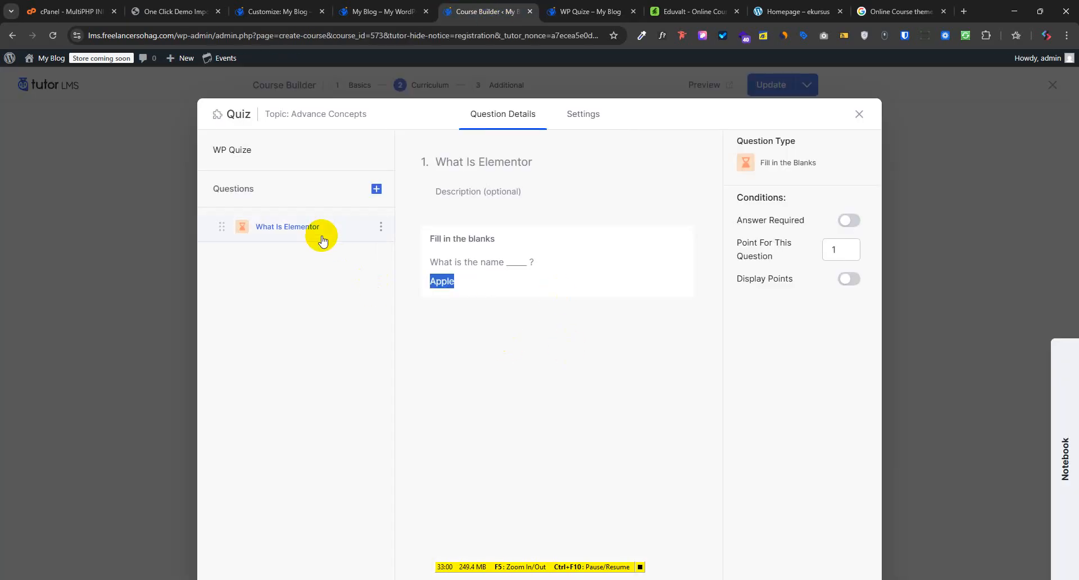
left_click(381, 229)
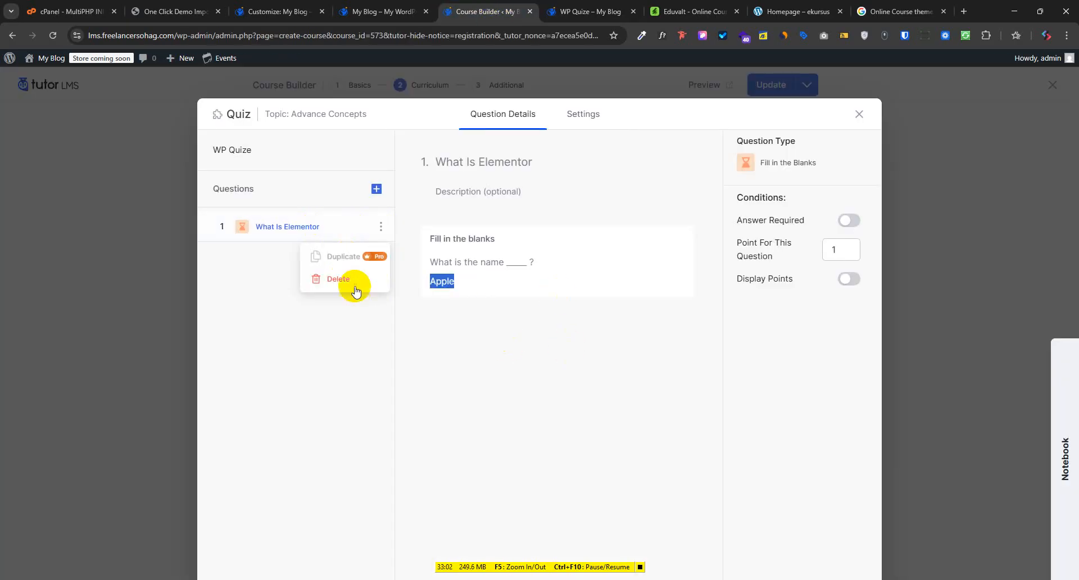
left_click(376, 189)
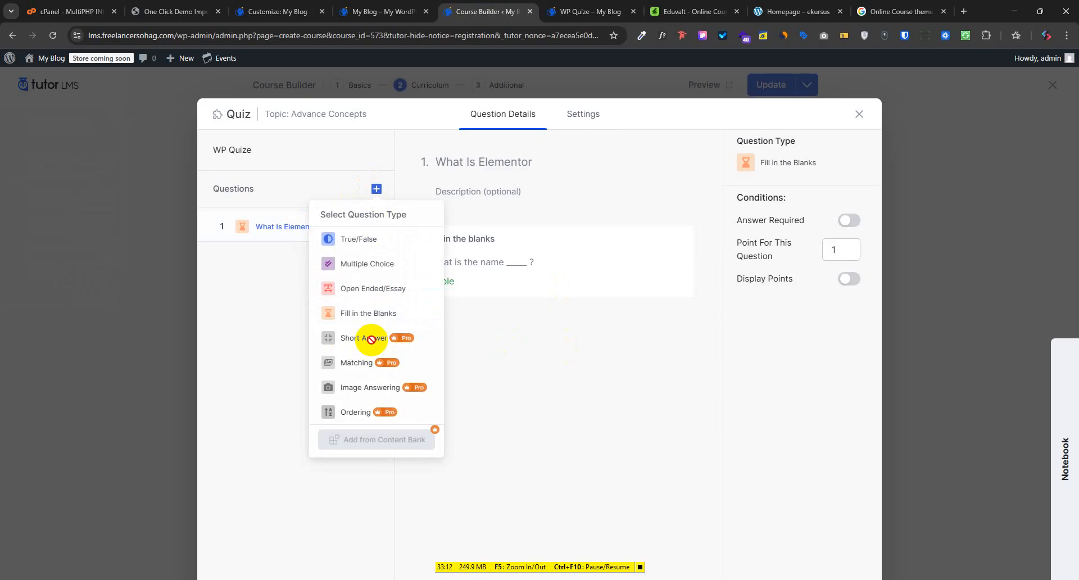
Extend the fill-in-the-blanks question title to "What is the name {dash} ? What is your fav food name {dash}".
left_click(617, 254)
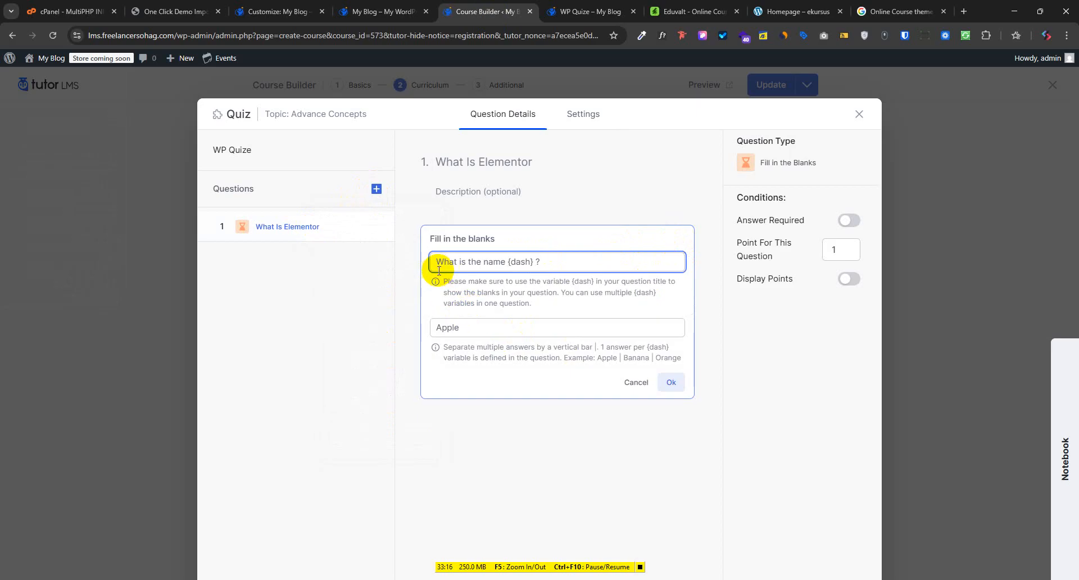
left_click_drag(436, 262, 507, 264)
left_click(546, 264)
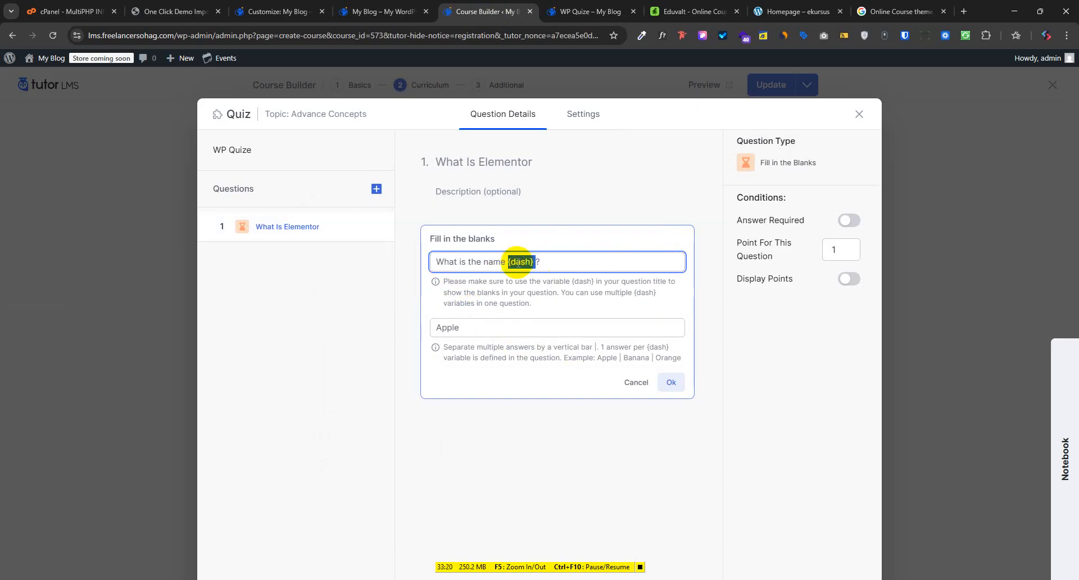
left_click(562, 264)
left_click(478, 329)
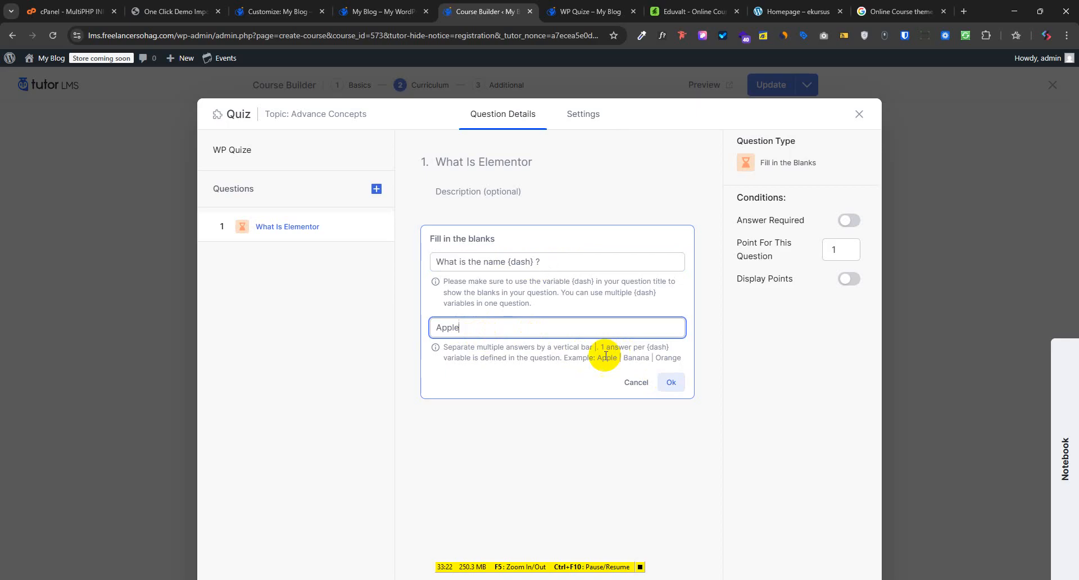
left_click_drag(597, 358, 681, 354)
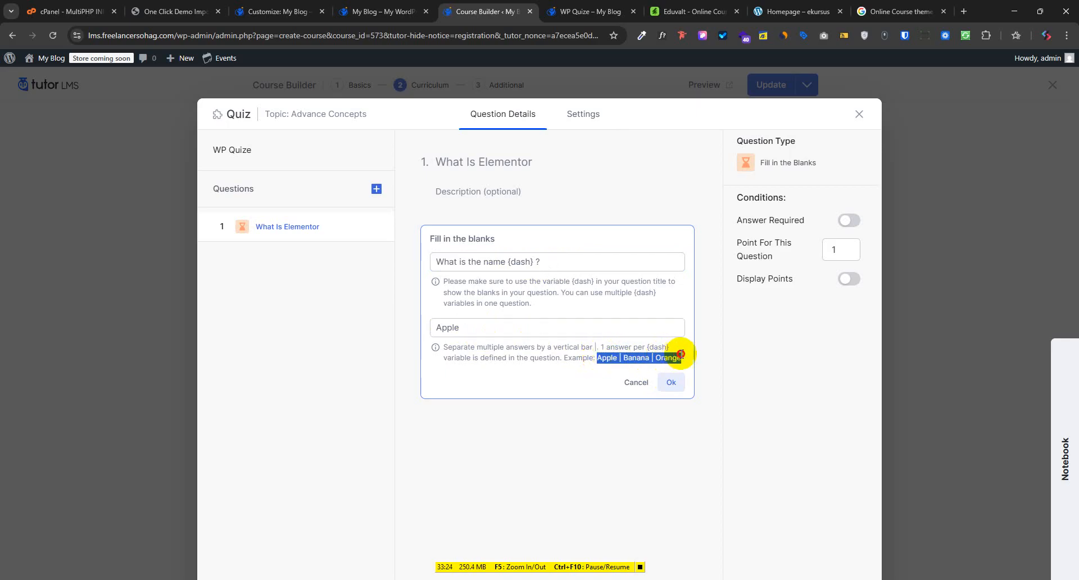
left_click(562, 264)
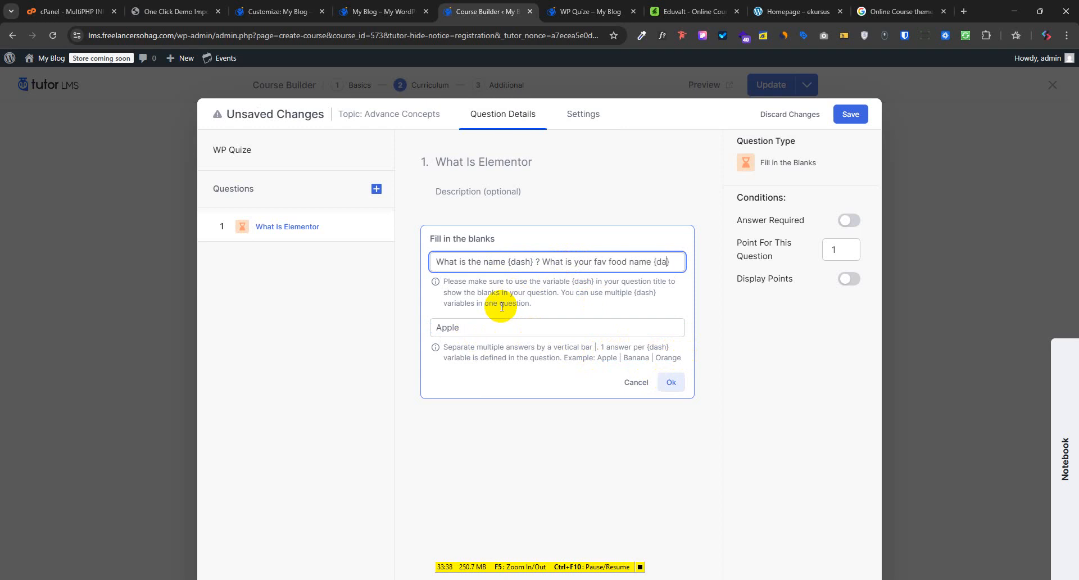
type("sh}")
Set the correct answers to "Apple | Banana", accept the option and save the quiz.
left_click(497, 331)
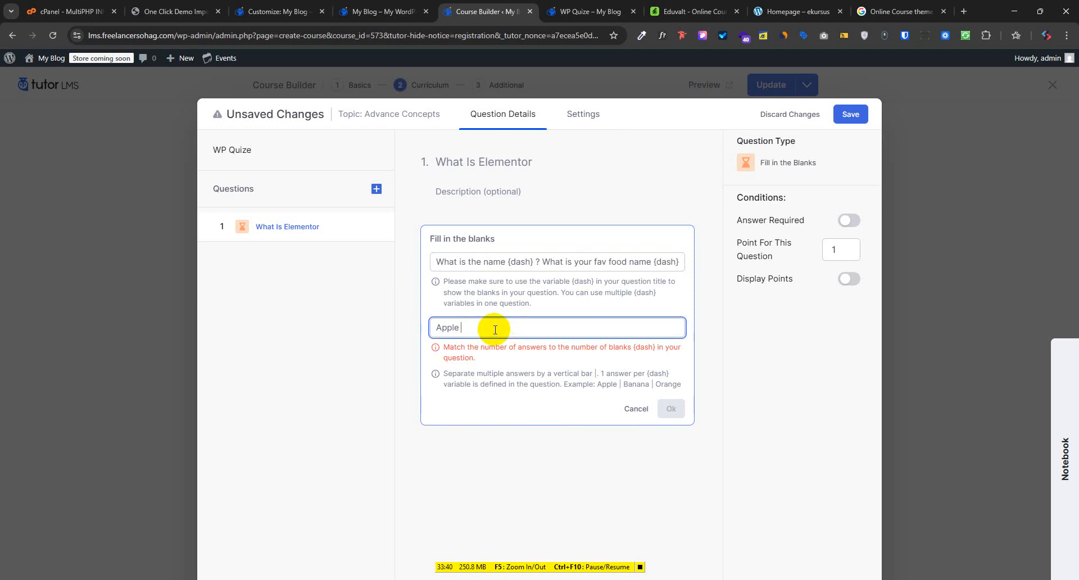
type("|")
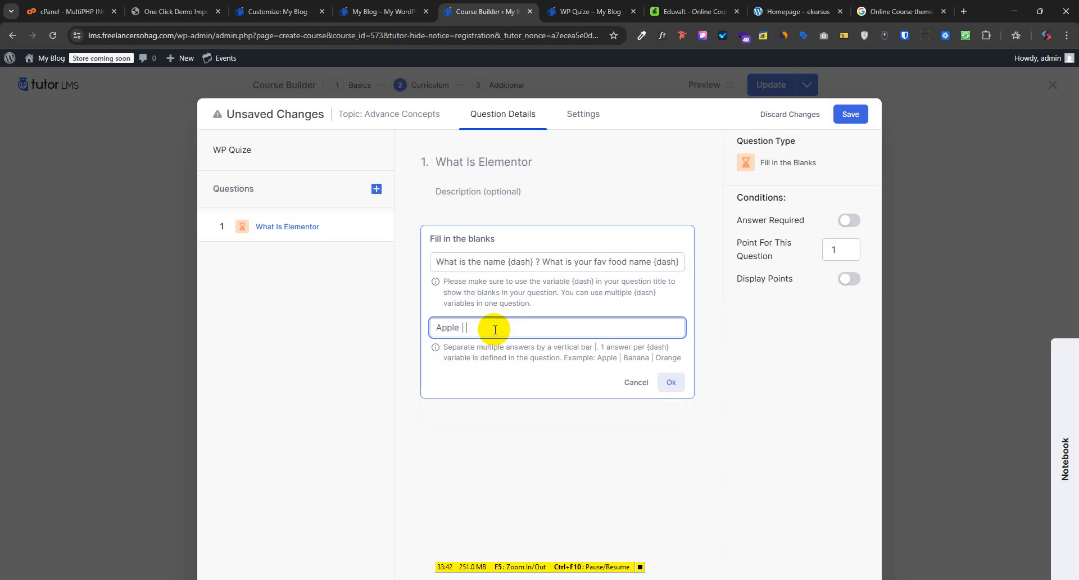
type(" Banana")
left_click(670, 382)
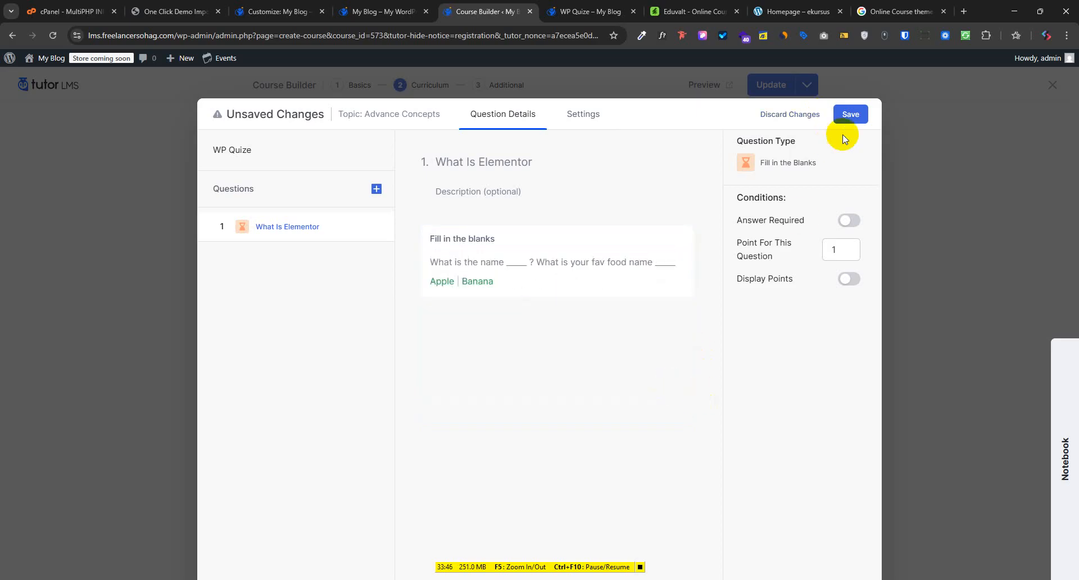
left_click(849, 114)
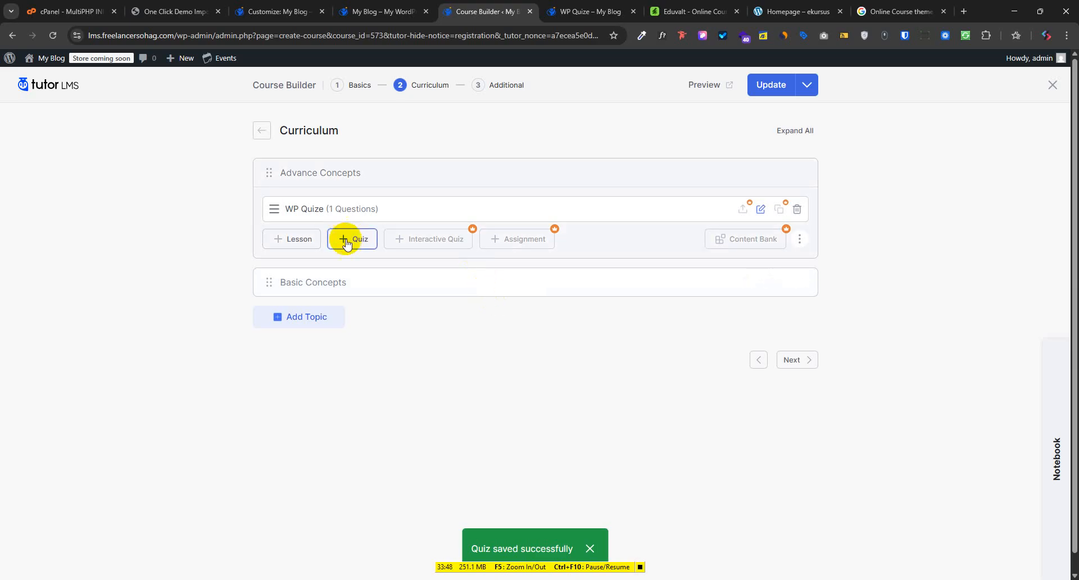
Reopen the WP Quize quiz under Advance Concepts, review how its blanks match the answers Apple and Banana, and close it.
left_click(348, 240)
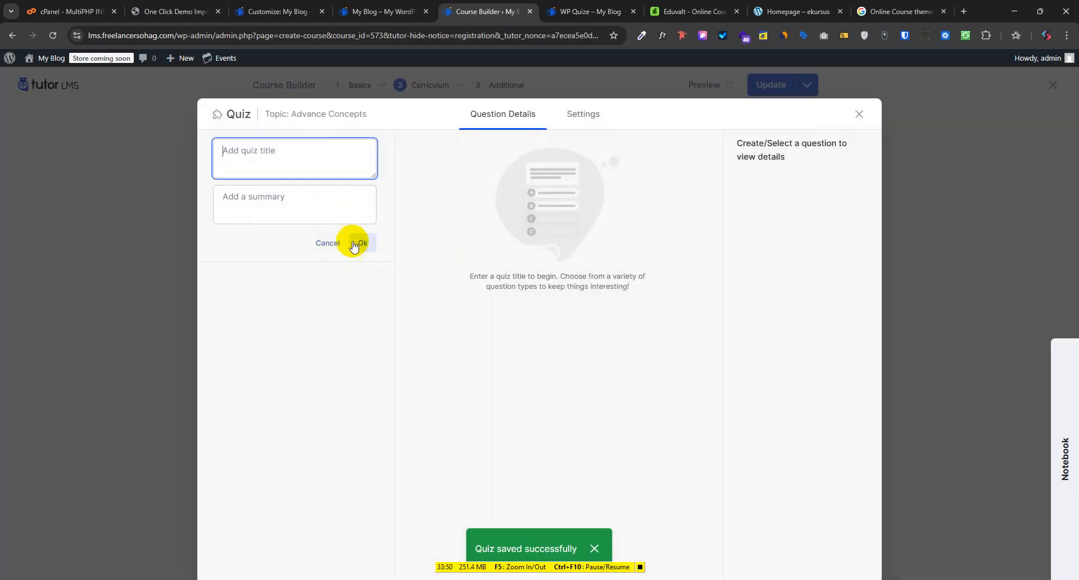
left_click(859, 114)
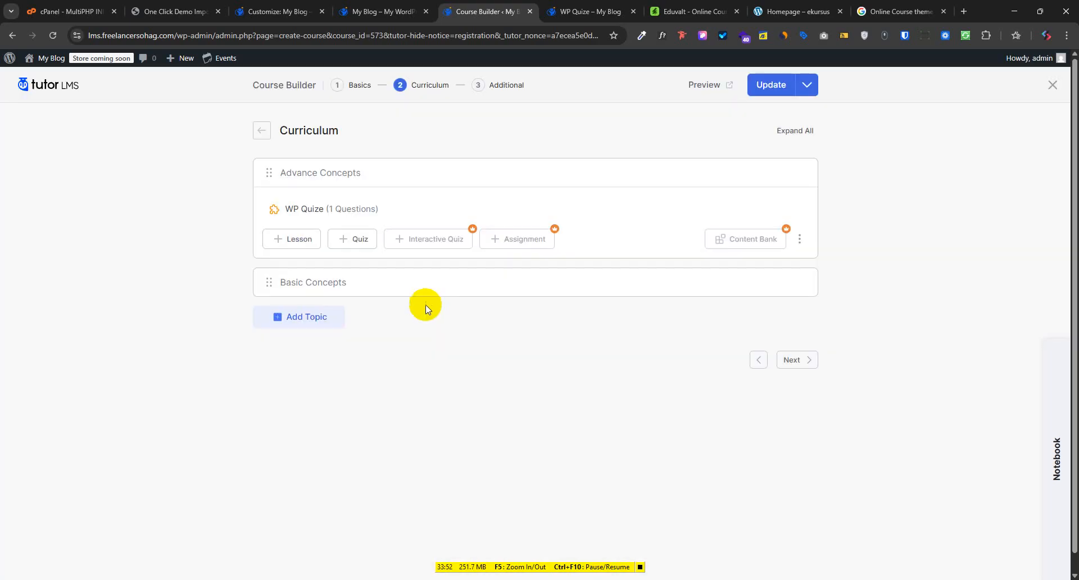
left_click(342, 219)
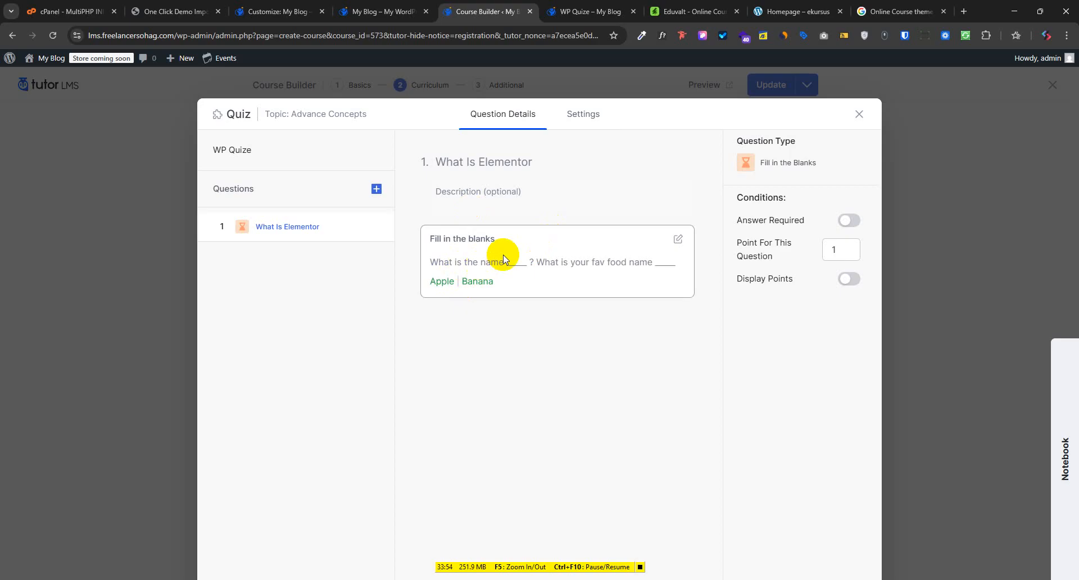
left_click_drag(511, 261, 529, 261)
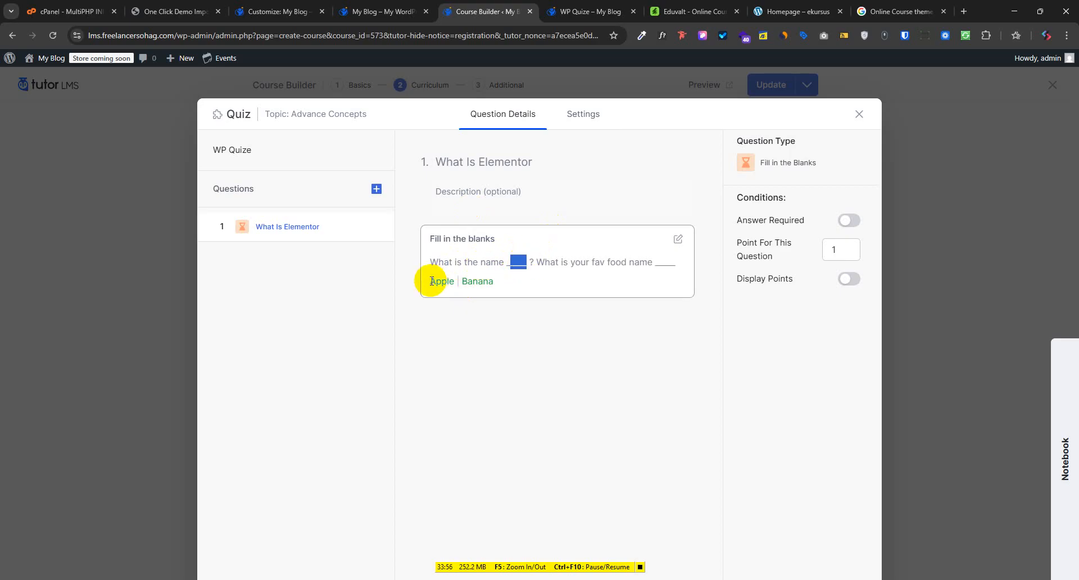
left_click_drag(659, 261, 671, 262)
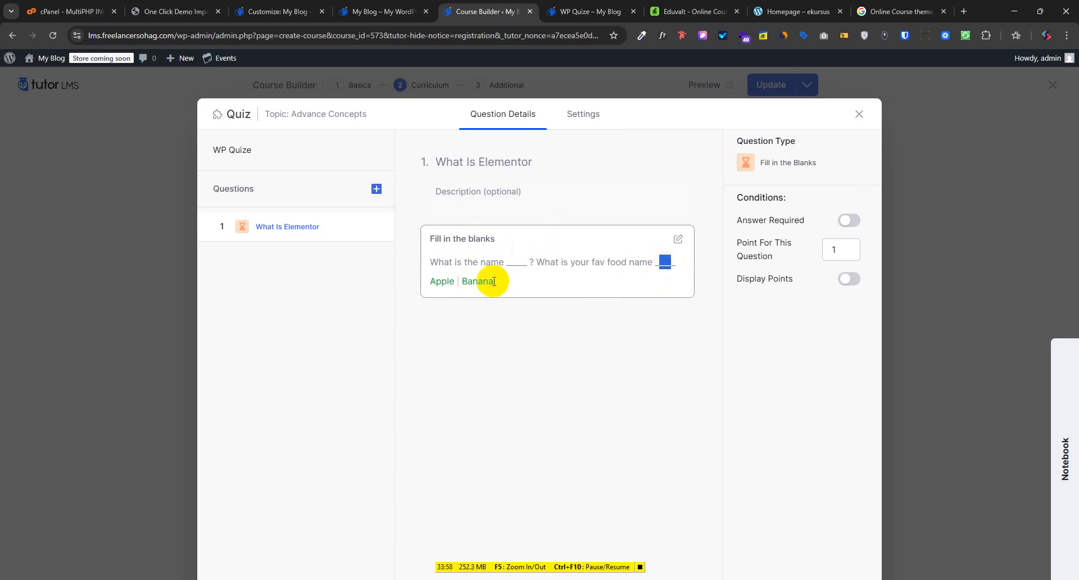
left_click_drag(473, 281, 492, 281)
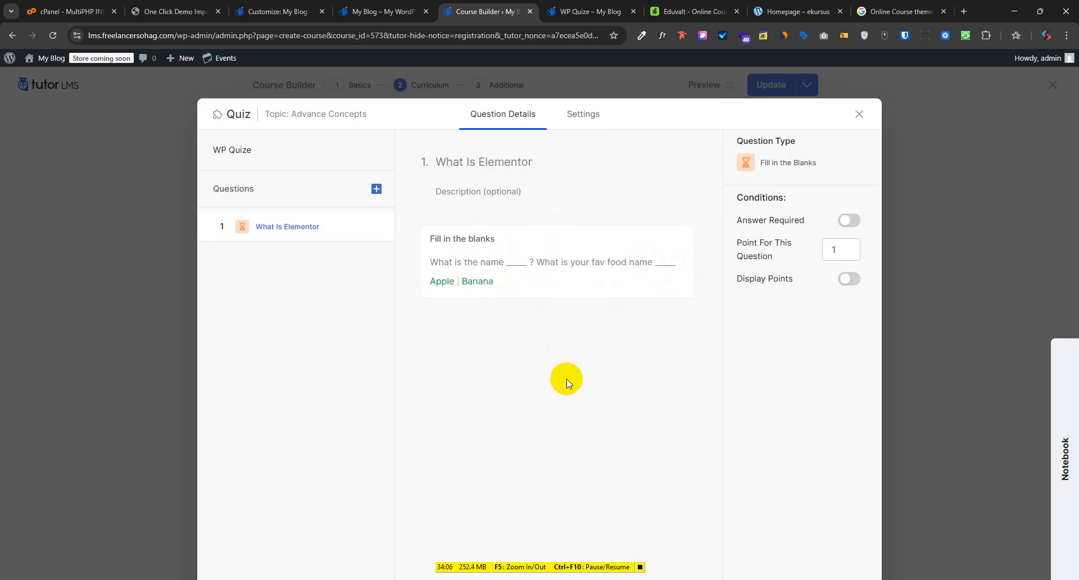
left_click(859, 114)
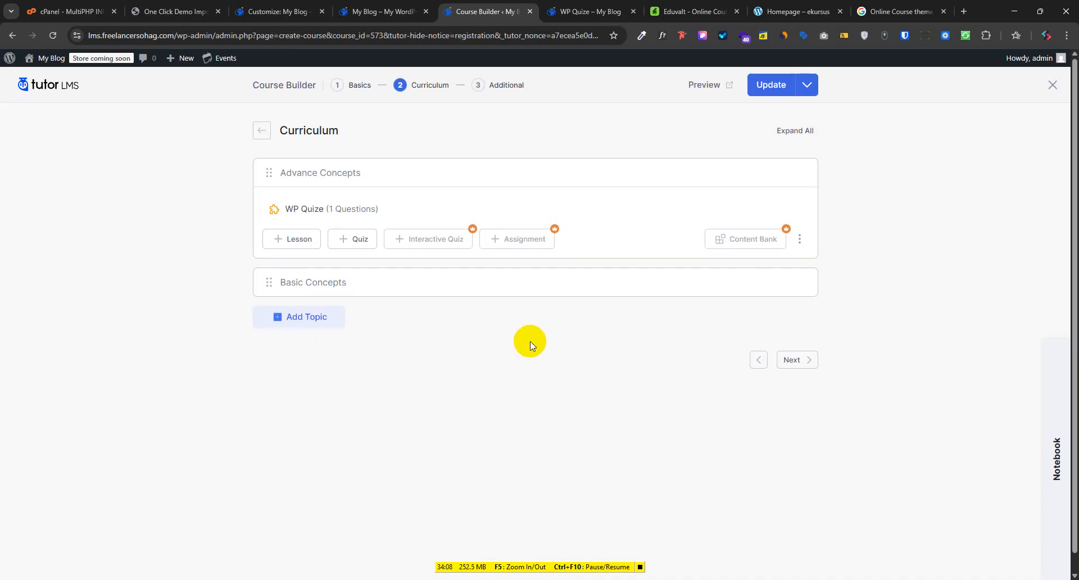
Look at the running WP Quize attempt and switch to the Eduvalt site's home page.
left_click(585, 12)
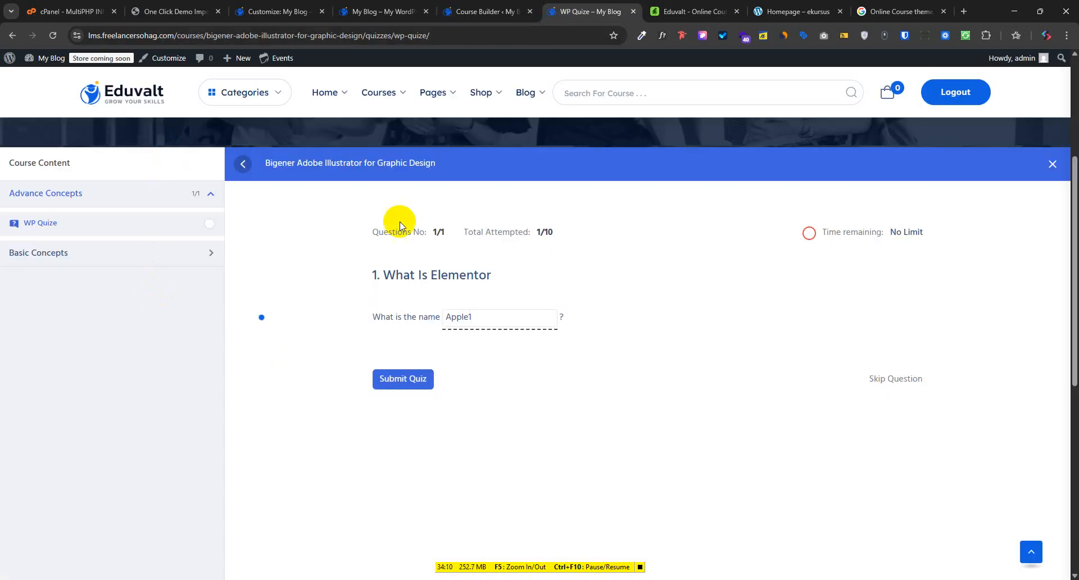
left_click(452, 5)
left_click(378, 9)
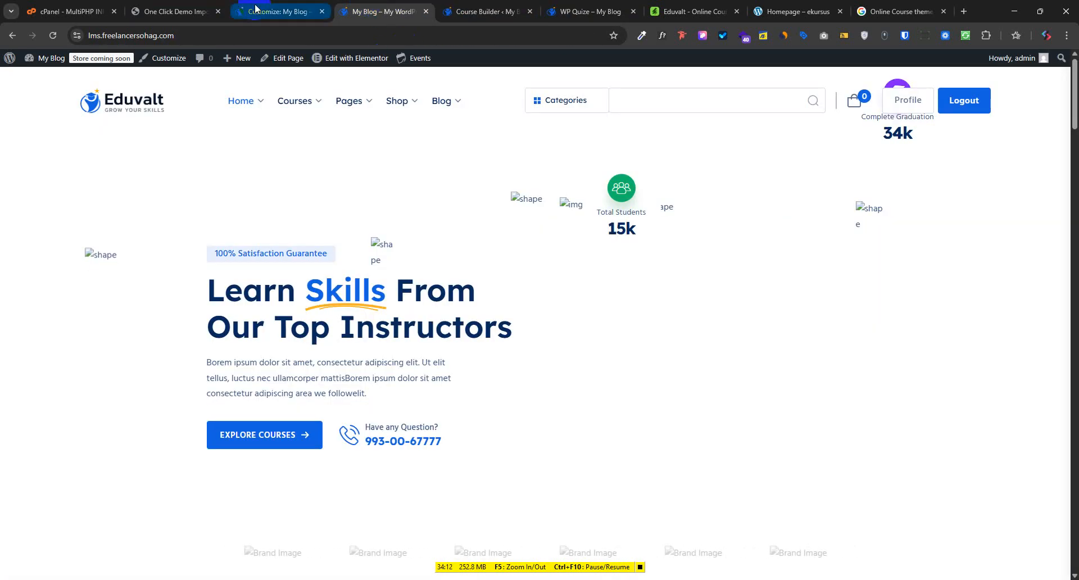